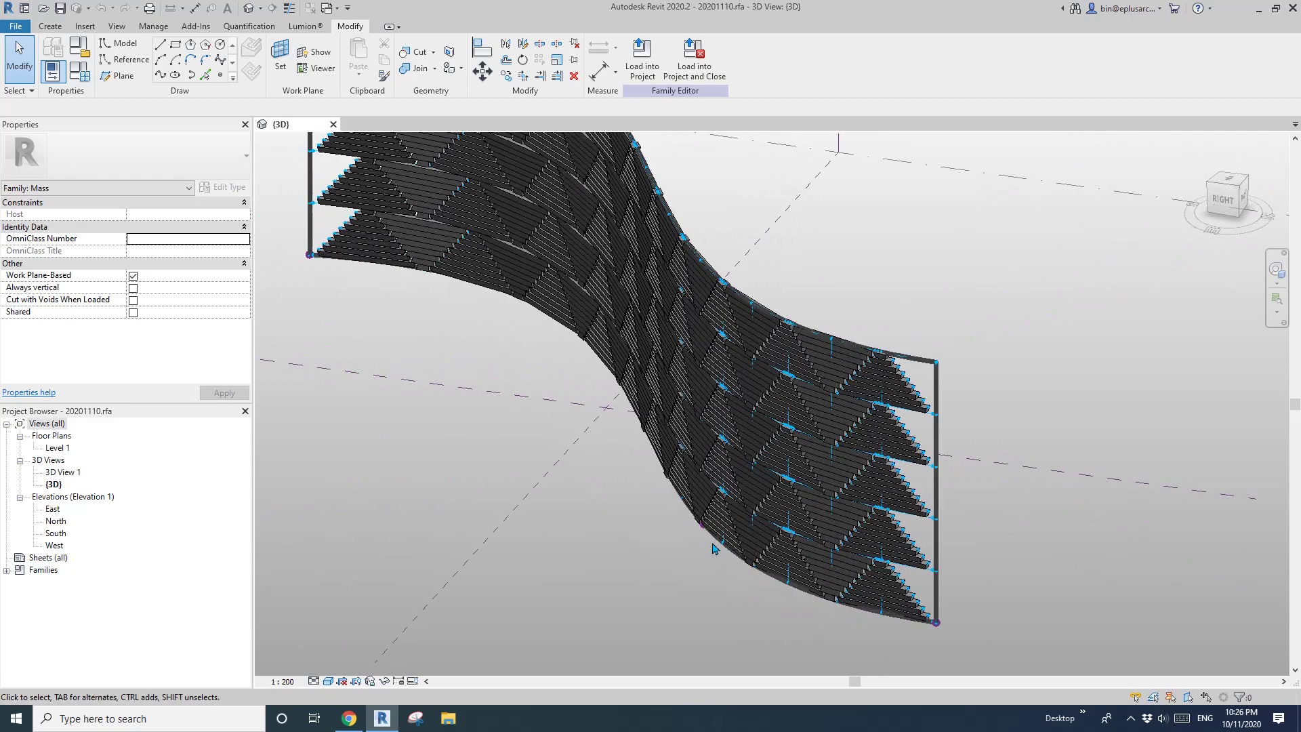
Step: Examine the finished S-curved wall with its triangular slatted panels from several angles
scroll(714, 542, "down", 1)
middle_click_drag(587, 511, 591, 517)
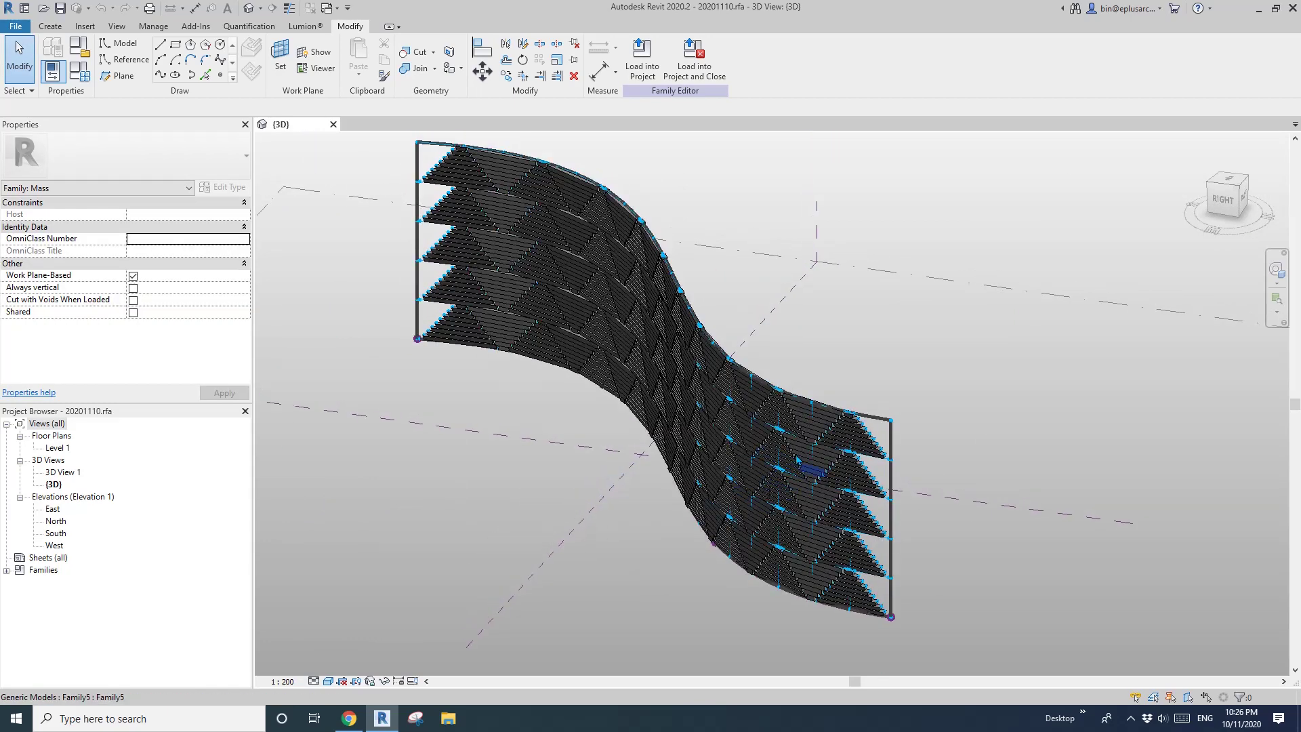
middle_click_drag(743, 463, 721, 462, "shift")
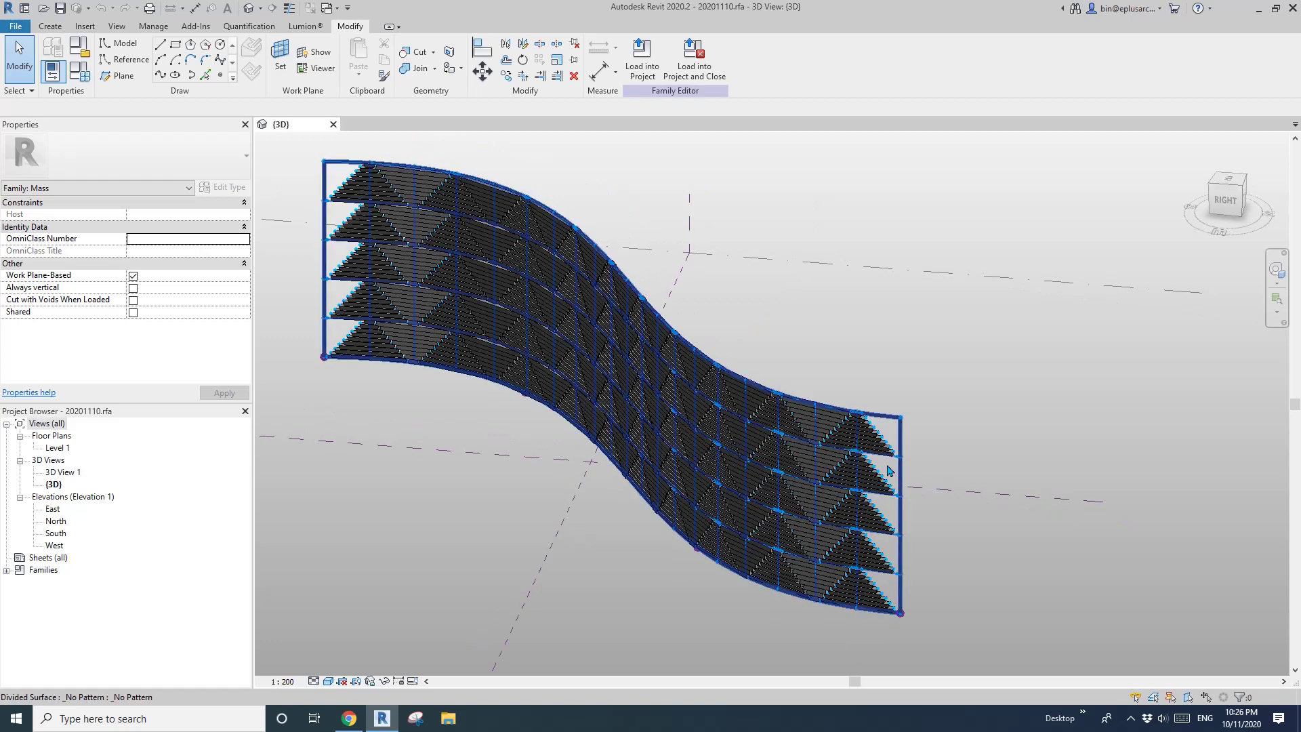
scroll(795, 483, "up", 1)
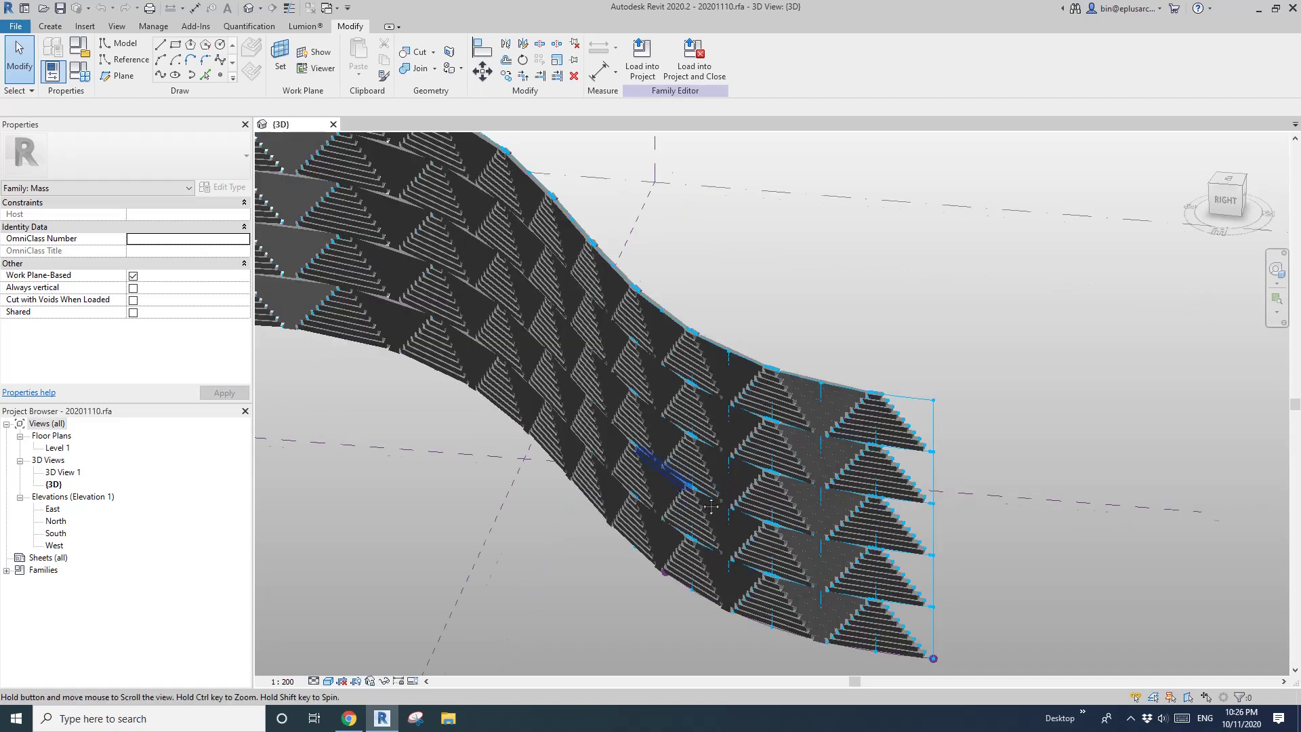
scroll(757, 488, "down", 1)
middle_click_drag(683, 477, 757, 541)
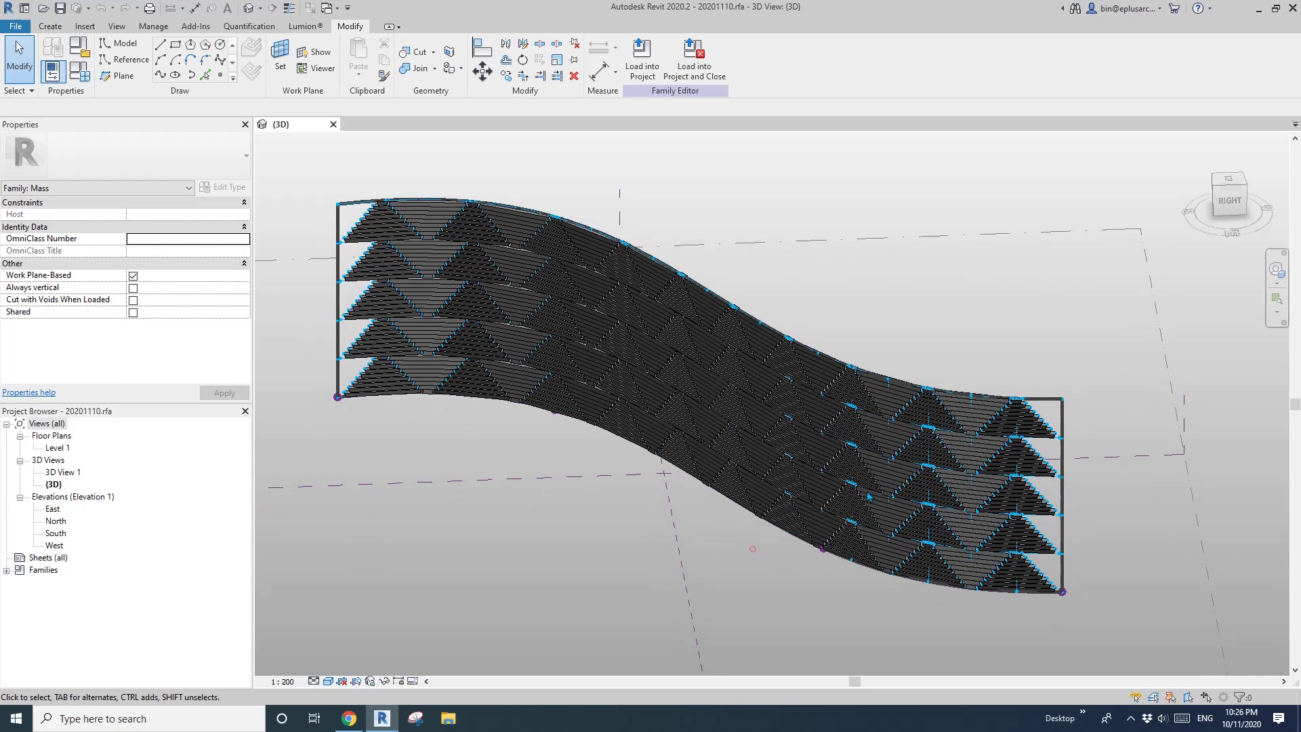
middle_click_drag(423, 319, 432, 305)
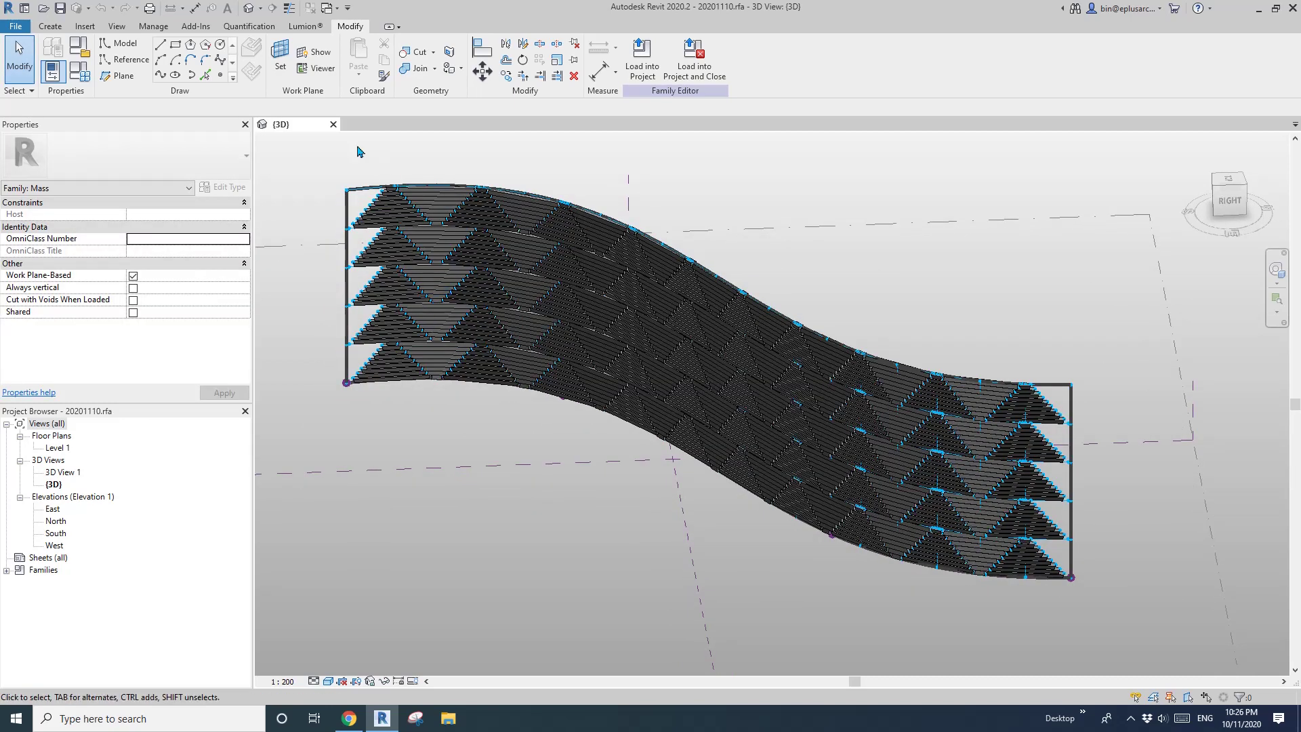
Step: Close the finished wall family and create a new conceptual mass family from the Metric Mass.rft template
left_click(333, 124)
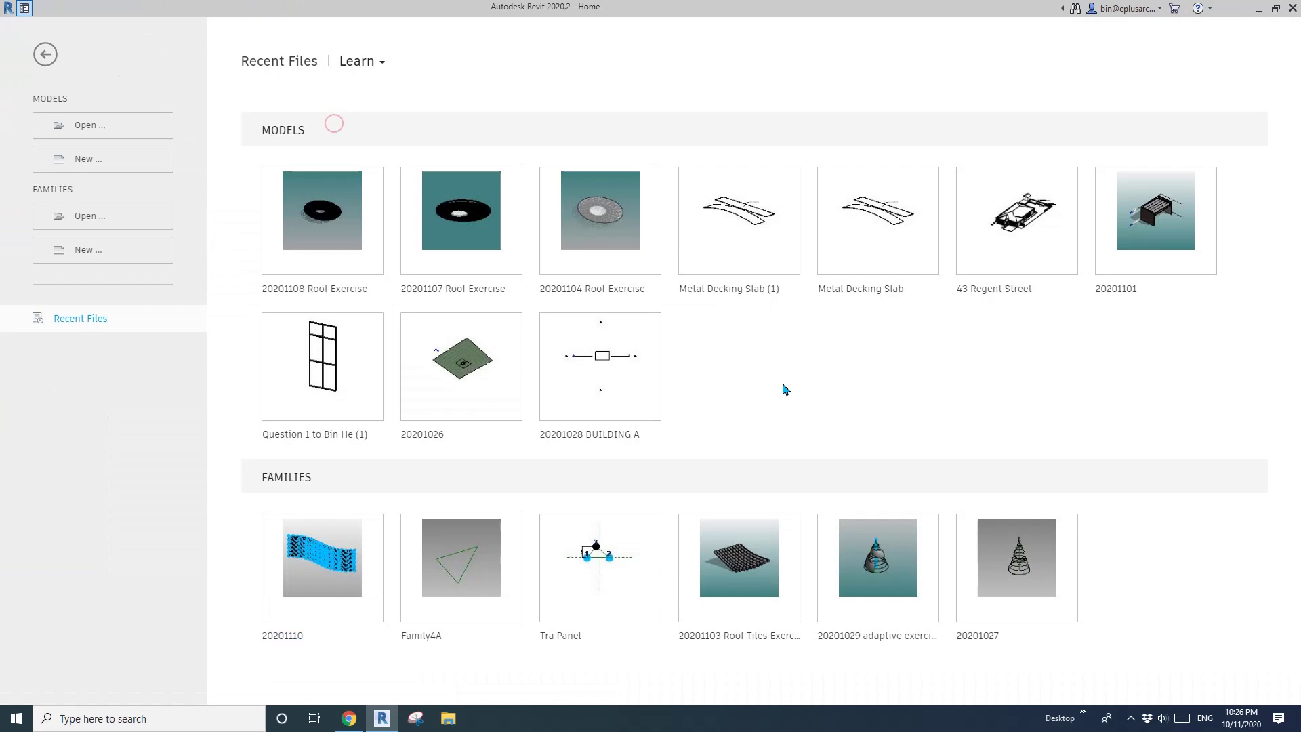
left_click(84, 249)
double_click(339, 247)
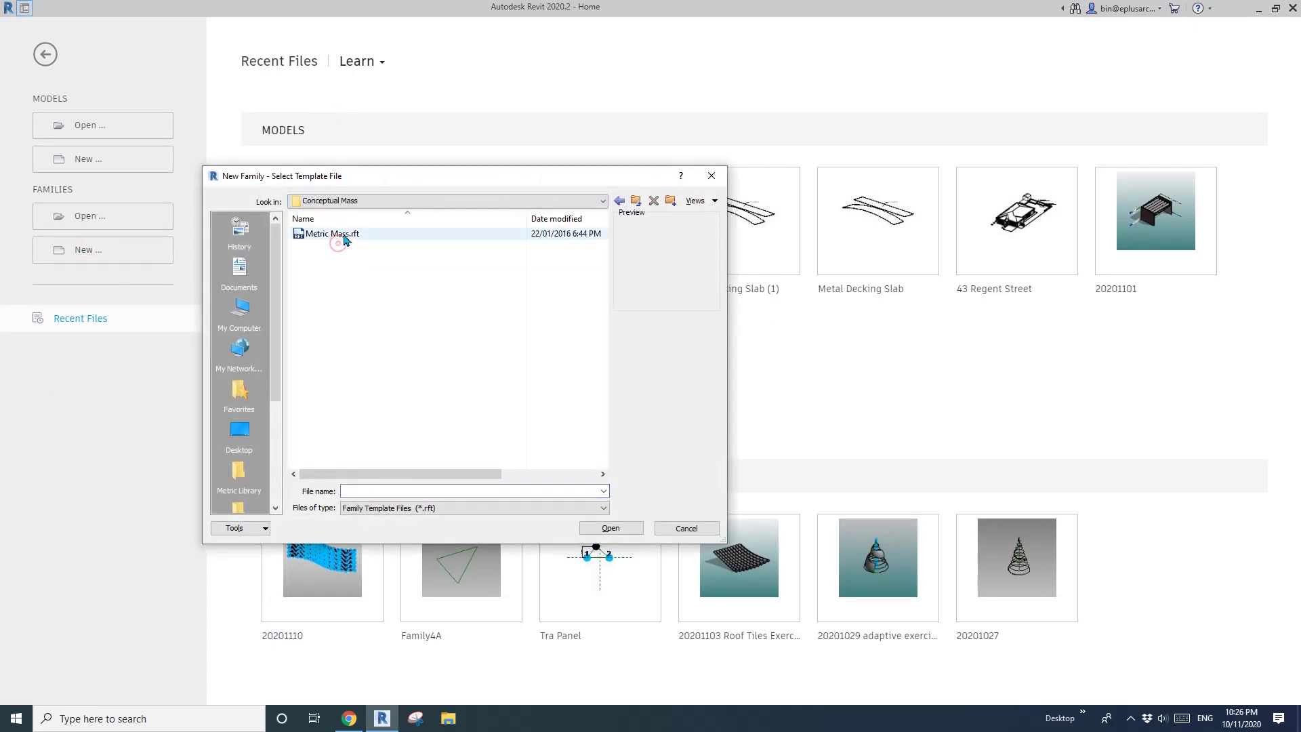
double_click(343, 239)
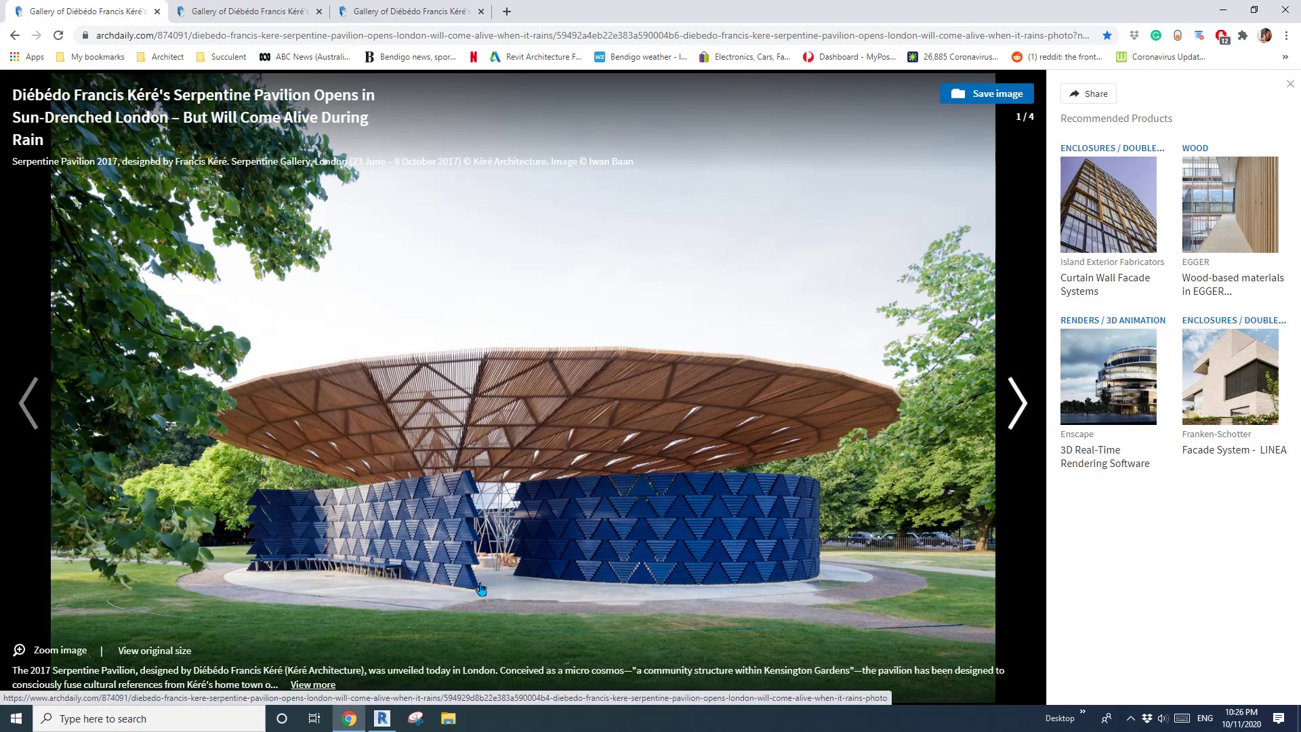
Step: Return to Revit from the browser and draw an S-shaped reference line on Level 1 as a four-point spline
left_click(382, 719)
scroll(662, 453, "down", 1)
middle_click_drag(665, 454, 589, 395)
left_click(110, 62)
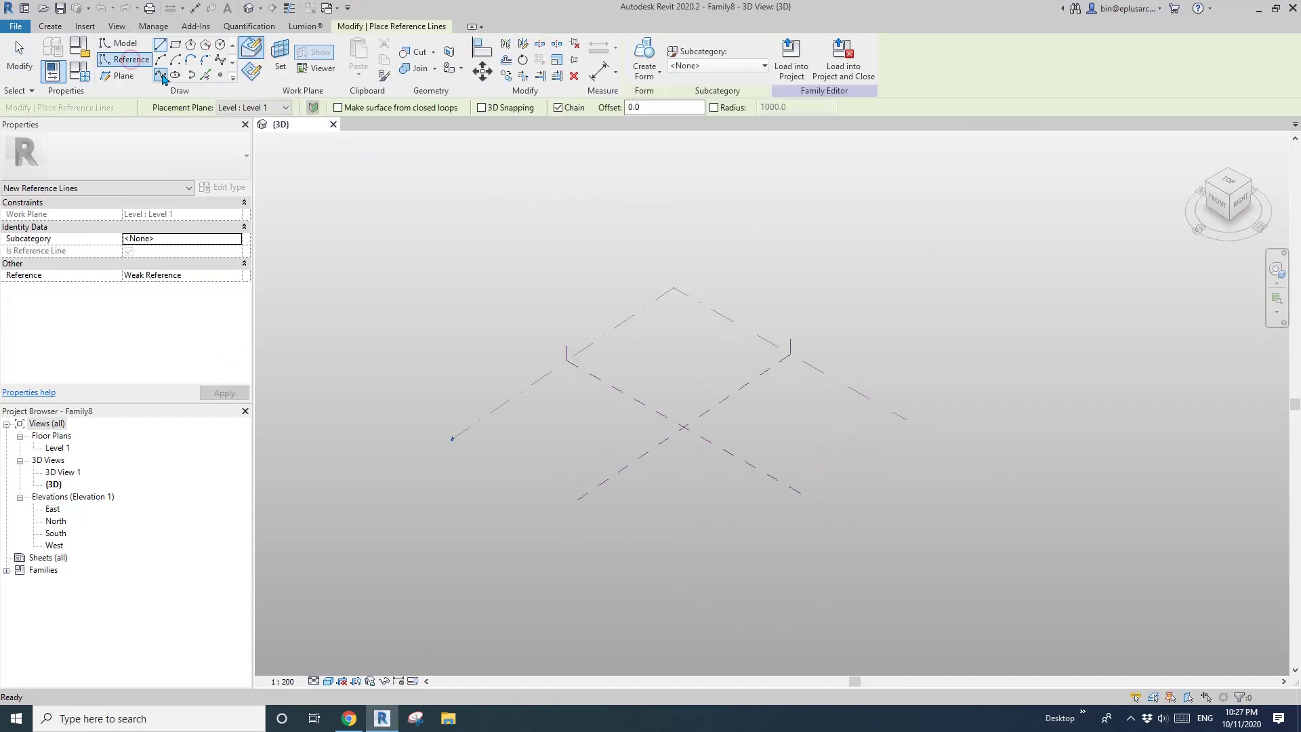
left_click(725, 471)
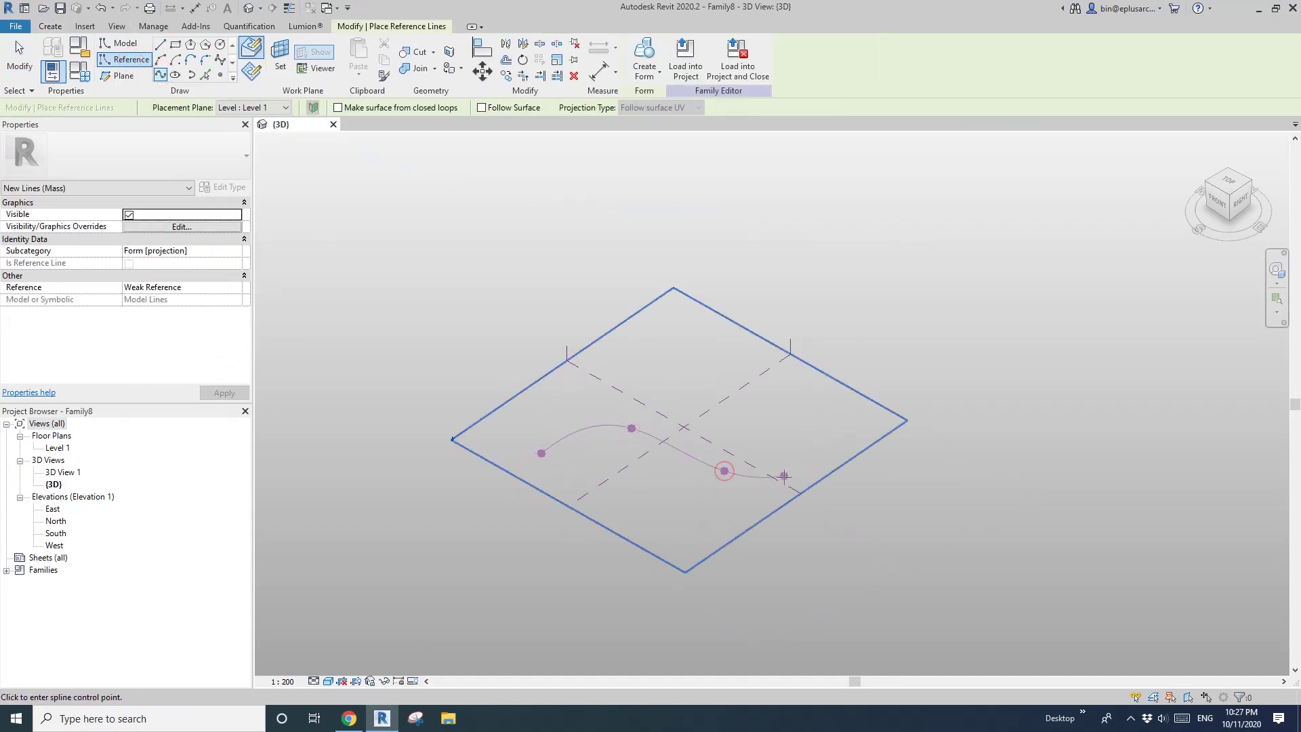
key("Escape")
key("Escape")
Step: Create an upright surface form from the spline reference line
left_click(651, 439)
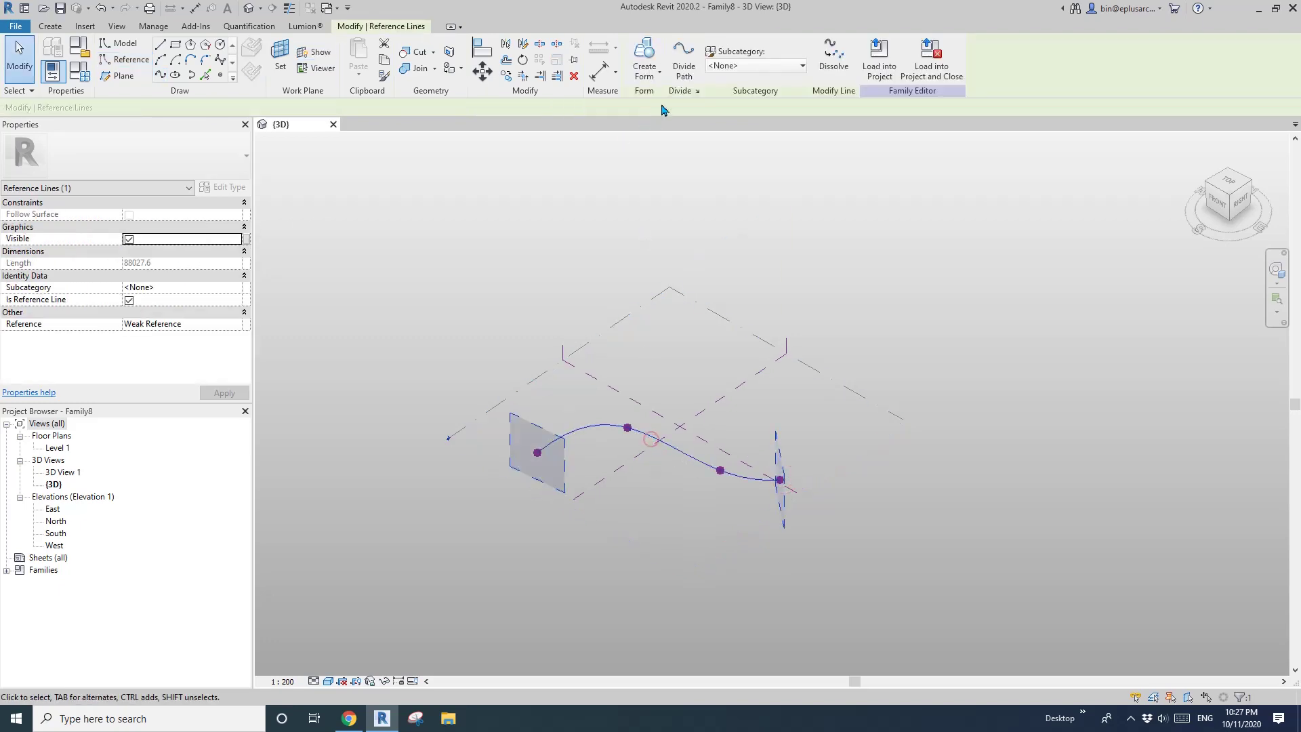
left_click(645, 55)
middle_click_drag(660, 348, 697, 596, "shift")
left_click(709, 500)
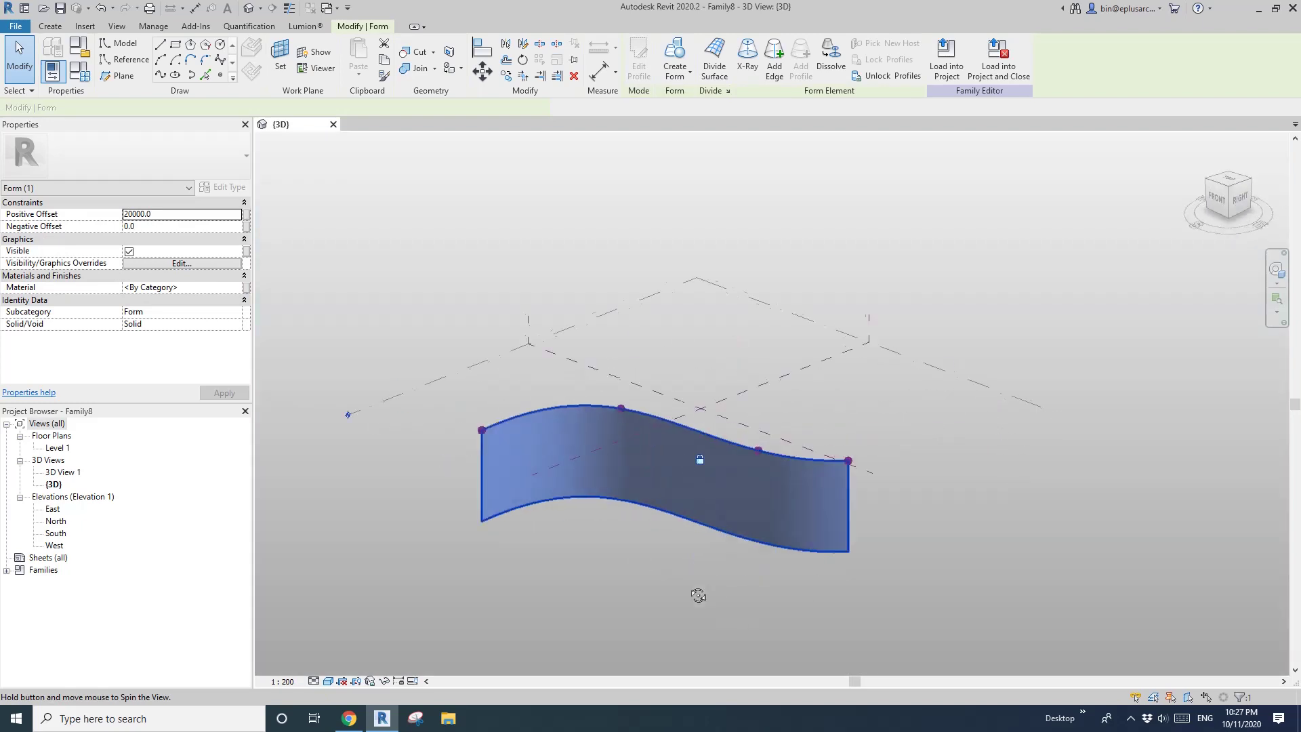
Step: Set the curved form's positive offset to 0 and its negative offset to 20000
left_click(193, 230)
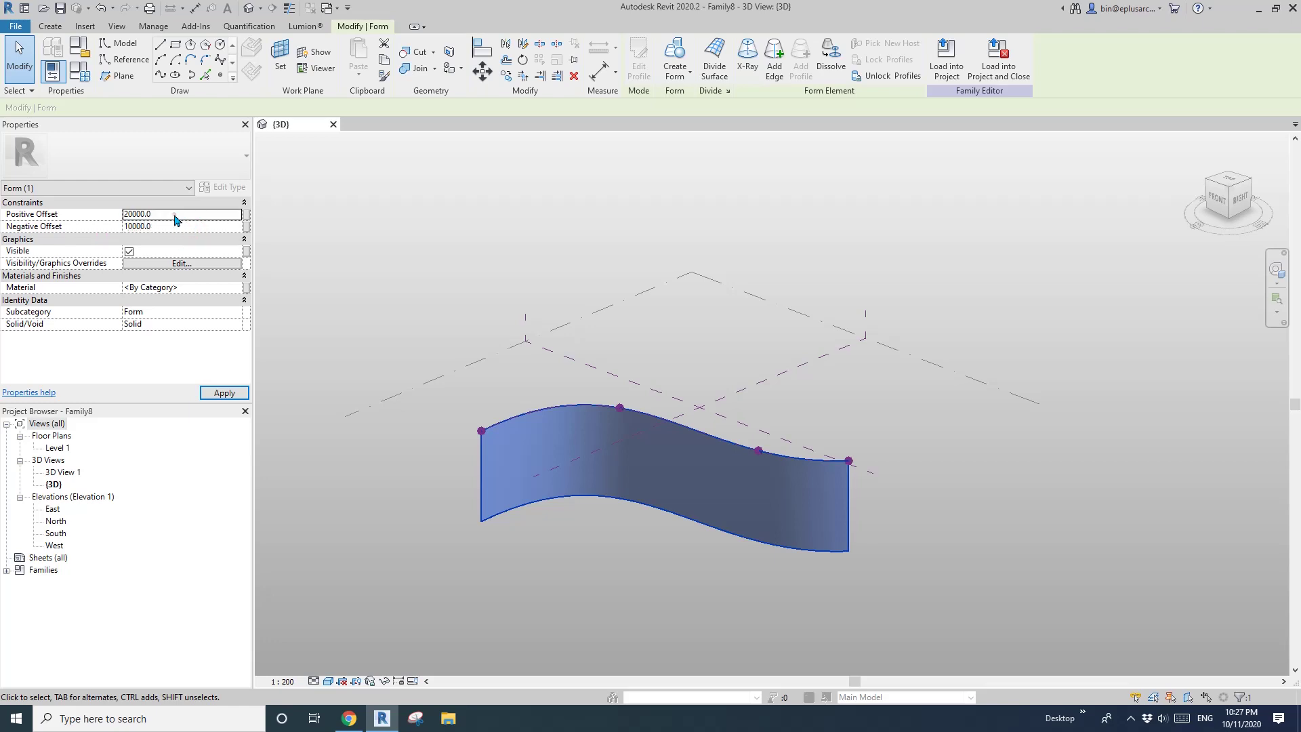
key("ctrl+z")
mouse_move(728, 407)
middle_mouse_down("shift")
mouse_move(856, 355)
mouse_move(750, 419)
middle_mouse_up("shift")
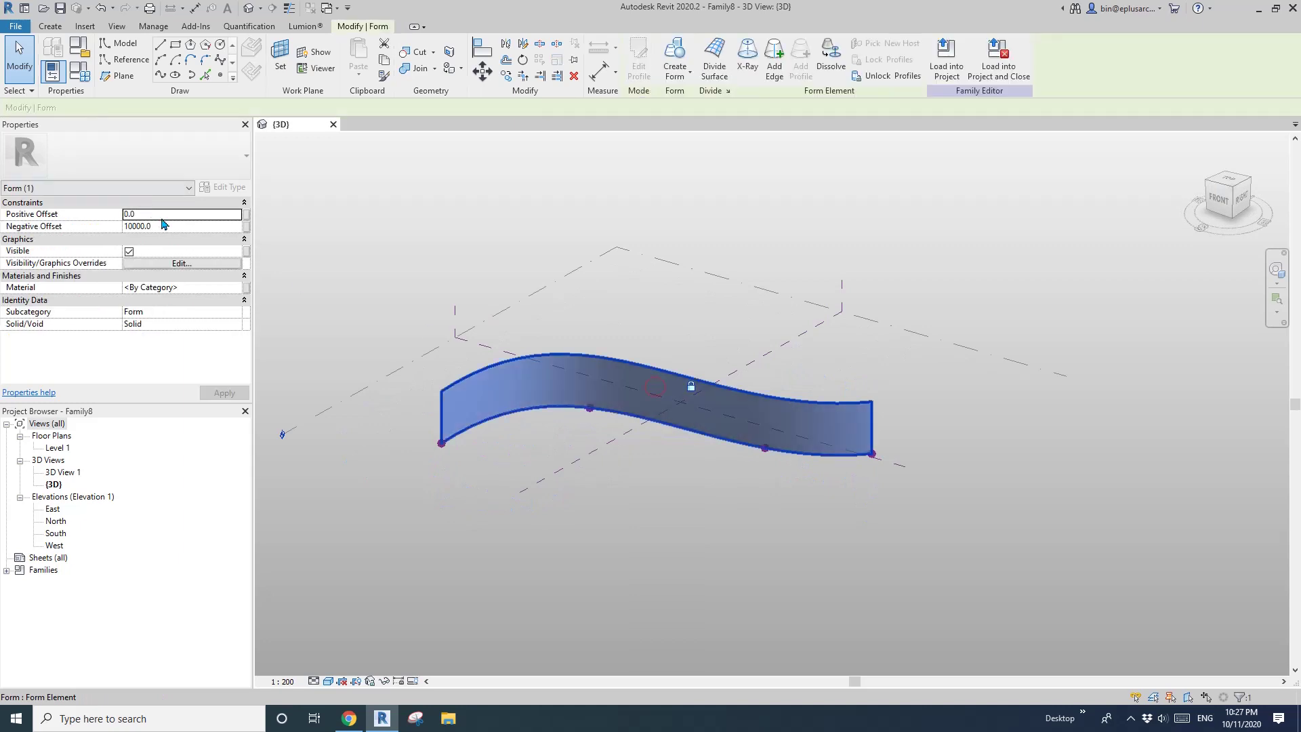
left_click(173, 226)
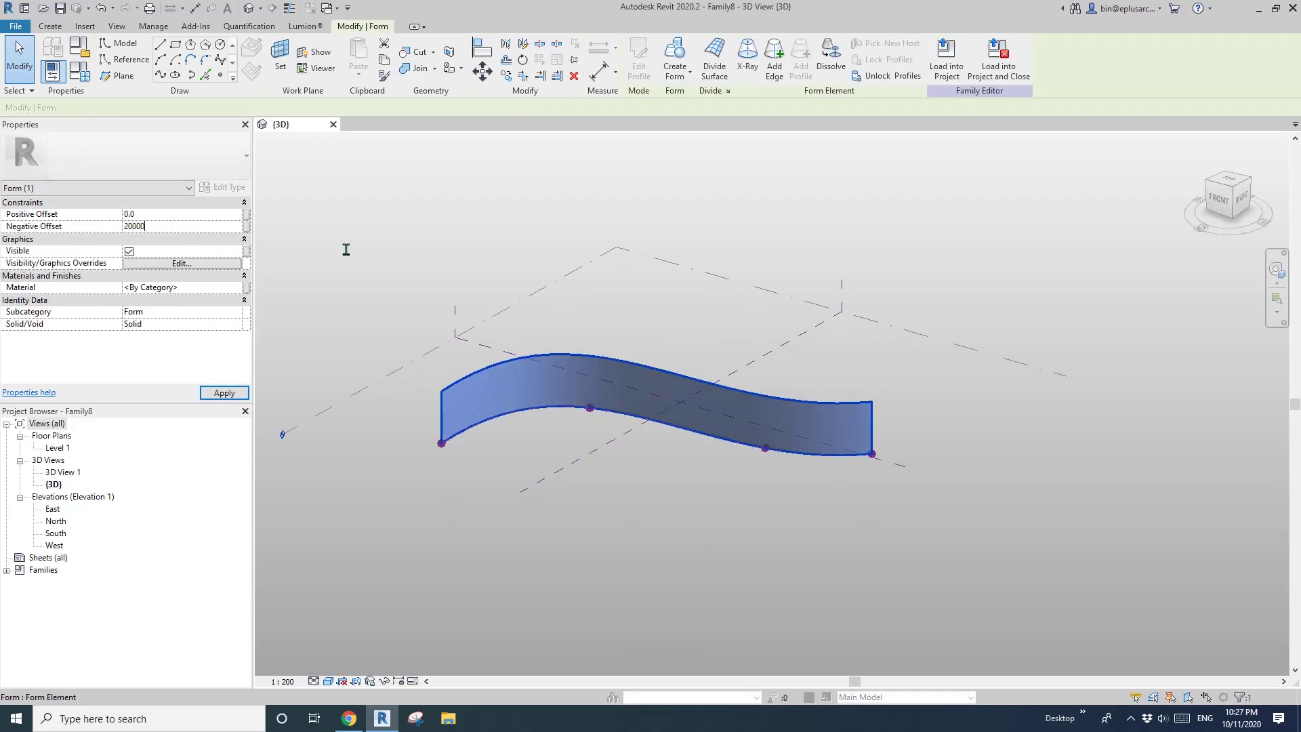
left_click(540, 261)
Step: Check the pavilion photo in the browser, return to Revit and divide the curved form's surface into a UV grid
scroll(729, 392, "up", 3)
middle_click_drag(766, 379, 741, 426, "shift")
left_click(350, 720)
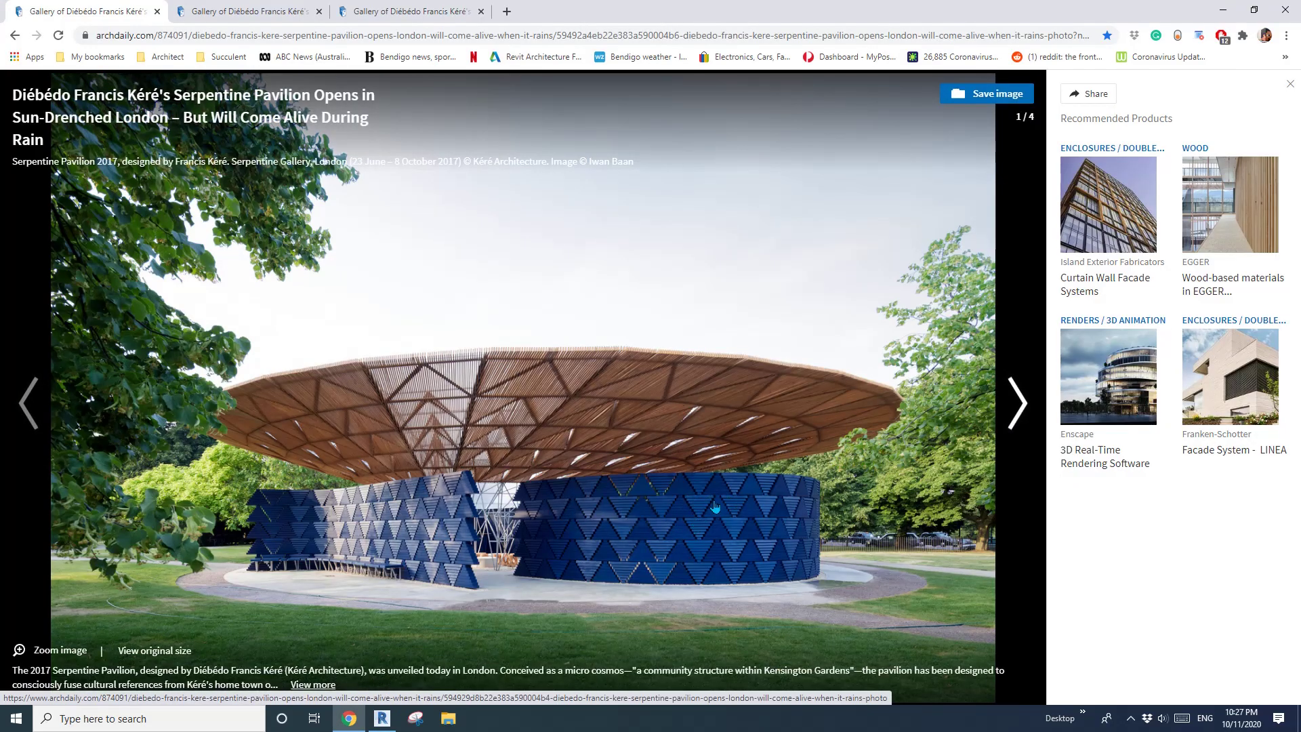
left_click(382, 718)
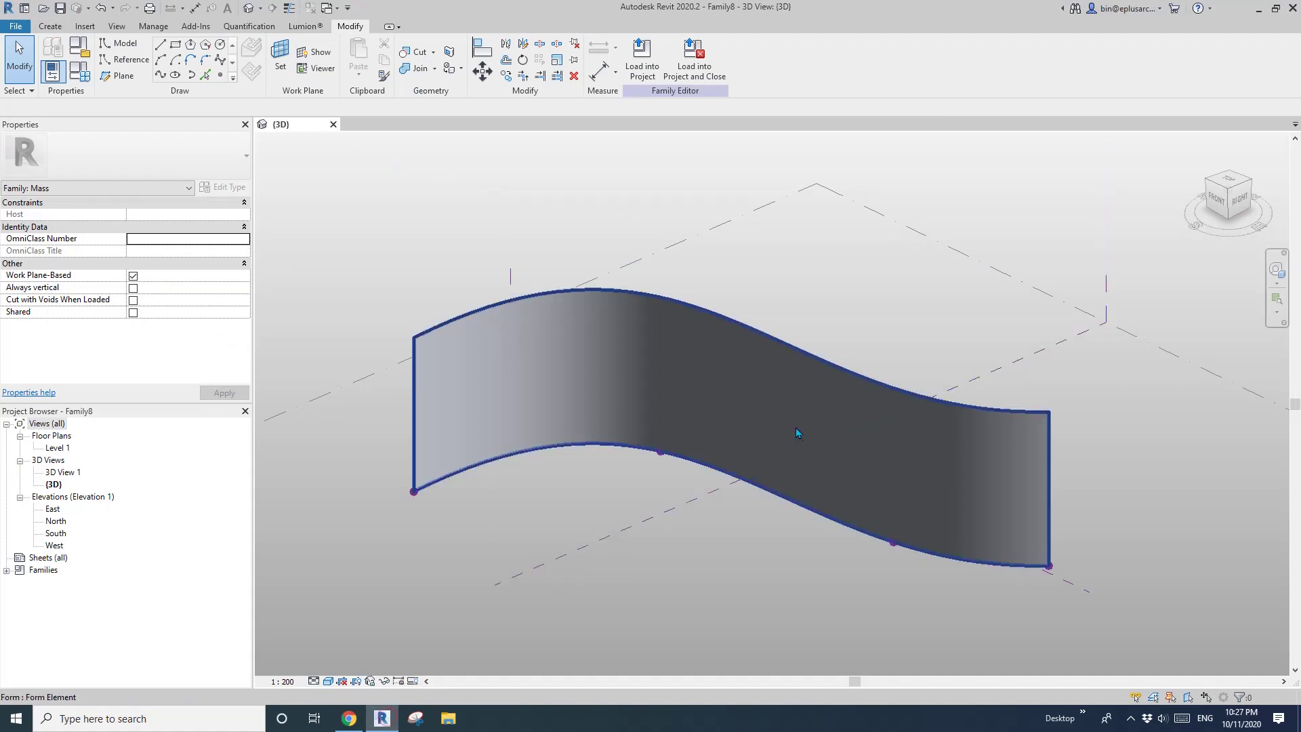
left_click(768, 425)
middle_click_drag(768, 425, 760, 433)
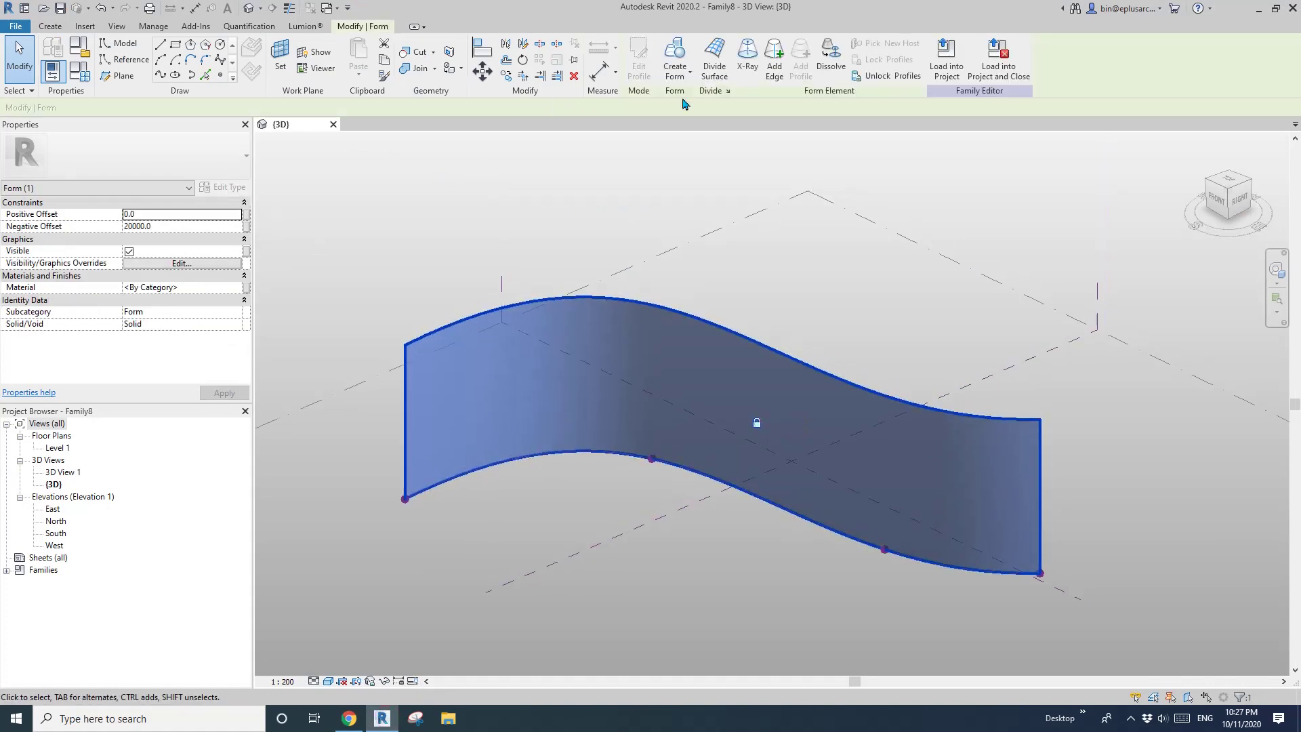
left_click(715, 58)
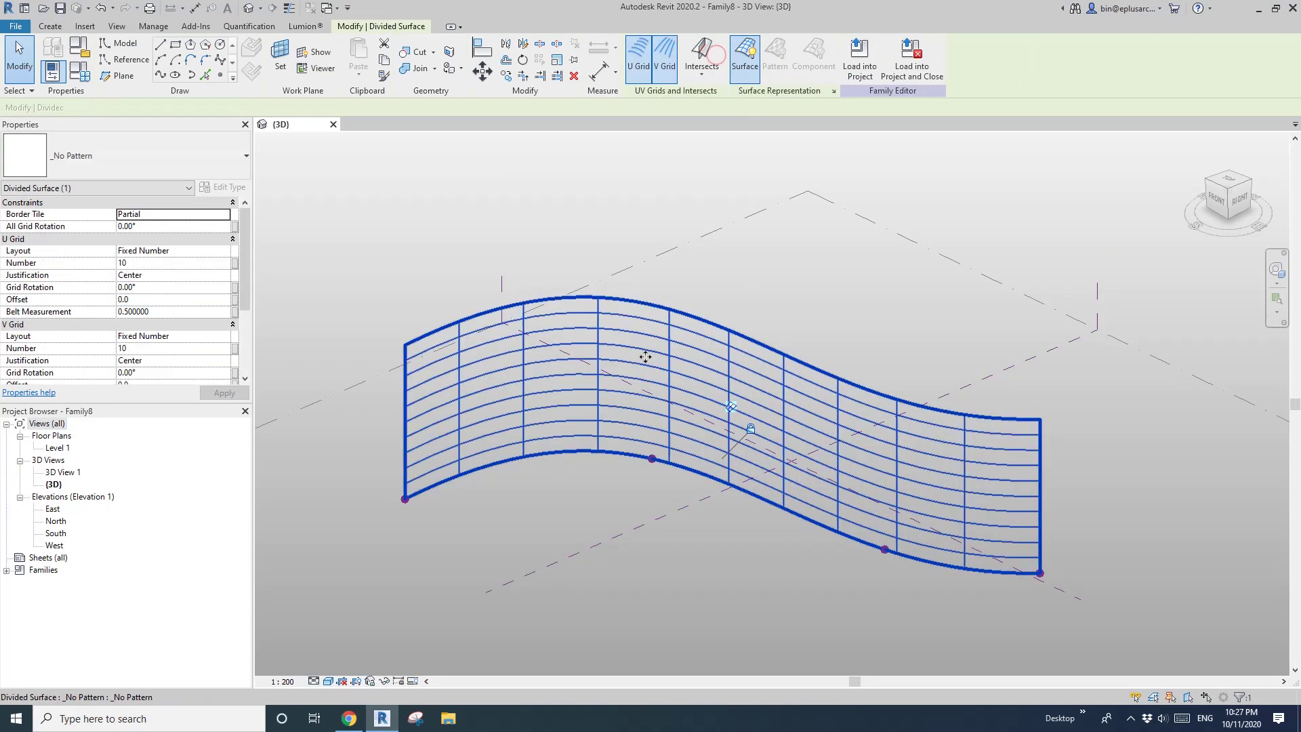
Step: Apply the Triangle Step (bent) pattern to the divided surface
left_click(165, 172)
scroll(93, 407, "down", 6)
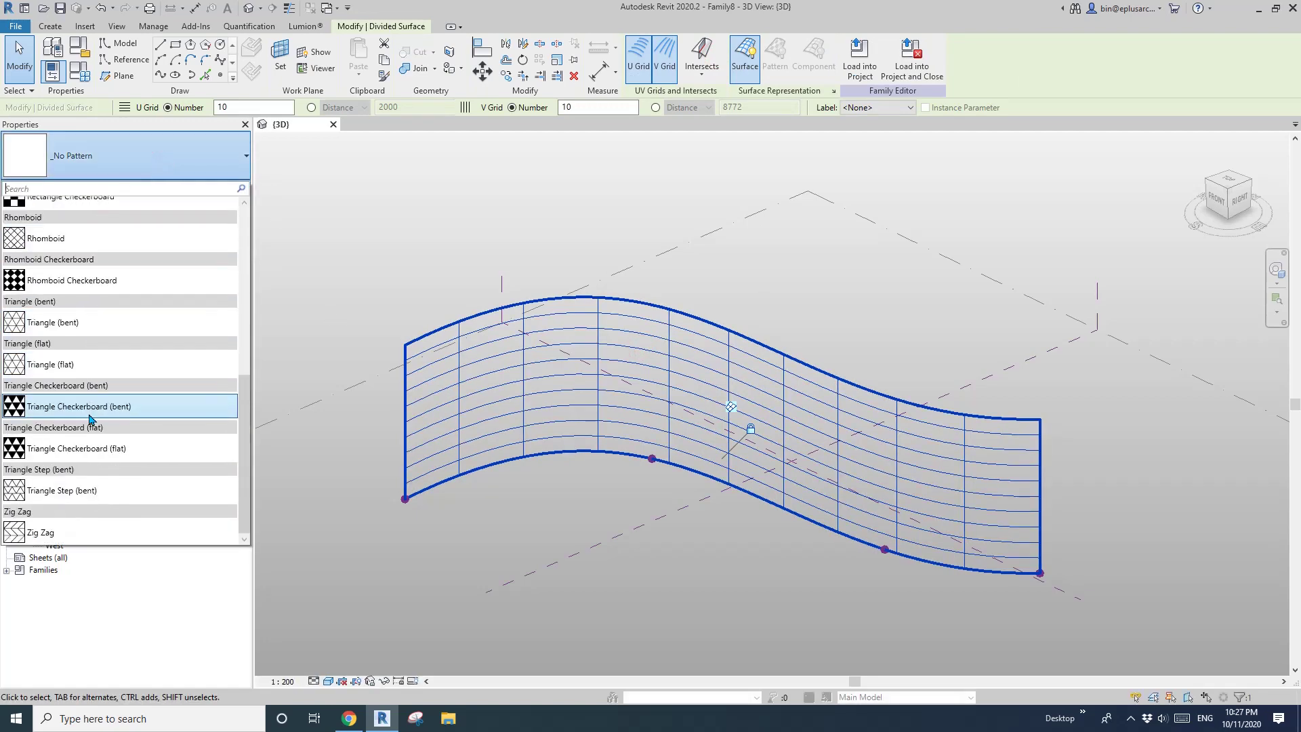
mouse_move(37, 500)
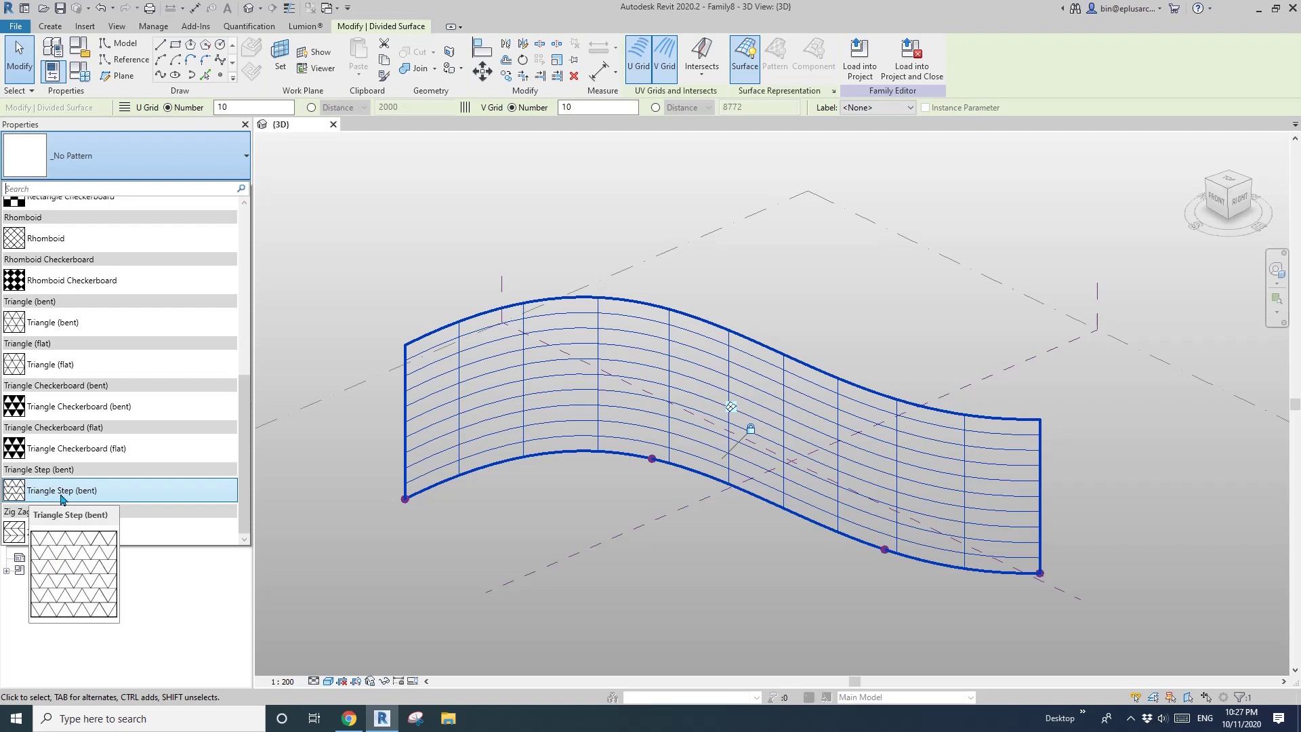
left_click(62, 499)
middle_click_drag(675, 505, 650, 502)
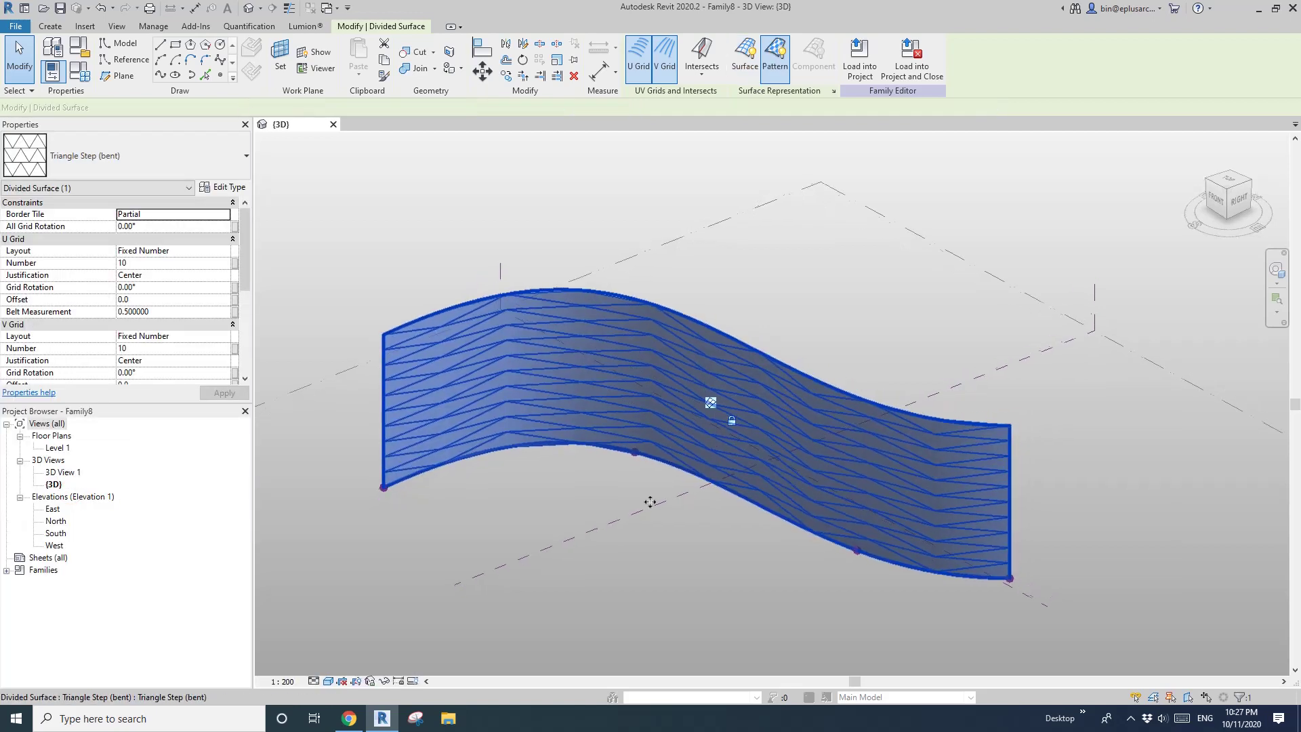
Step: Compare the patterned surface in Revit with the blue triangular wall in the browser's pavilion photo
left_click(385, 720)
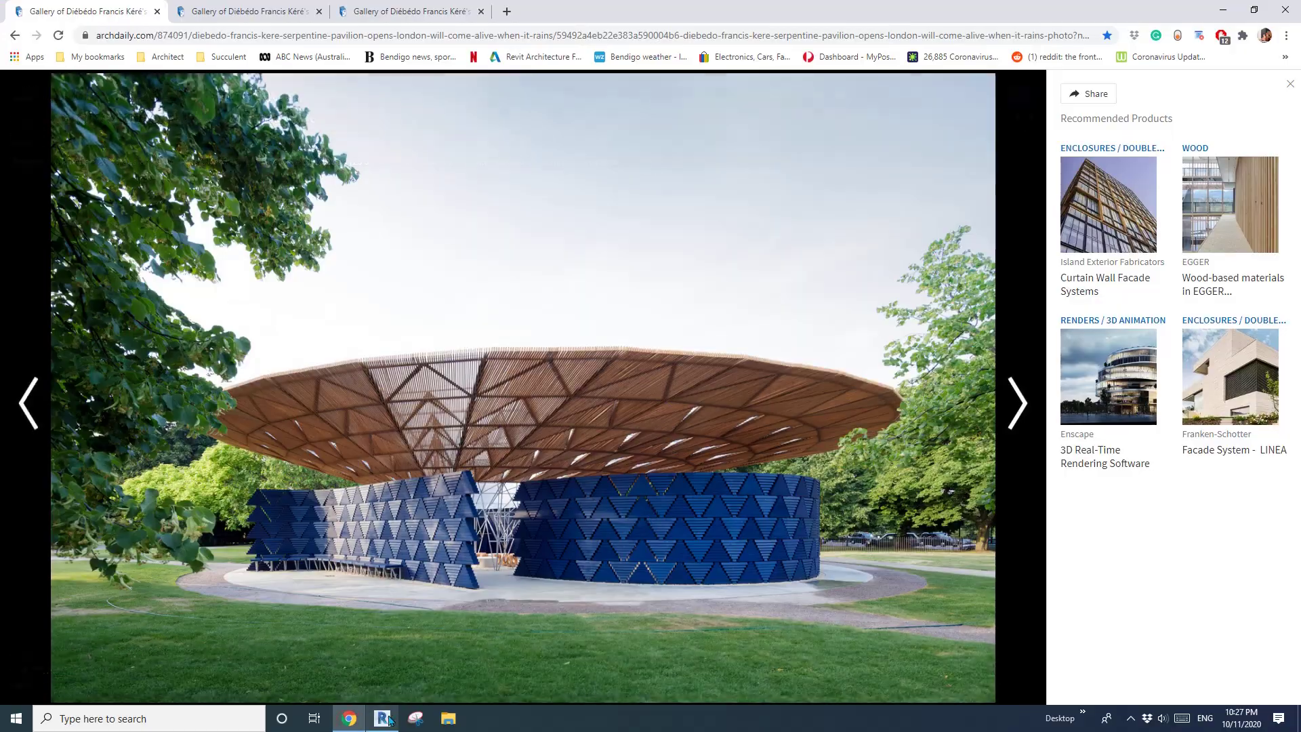
left_click(384, 719)
key("Escape")
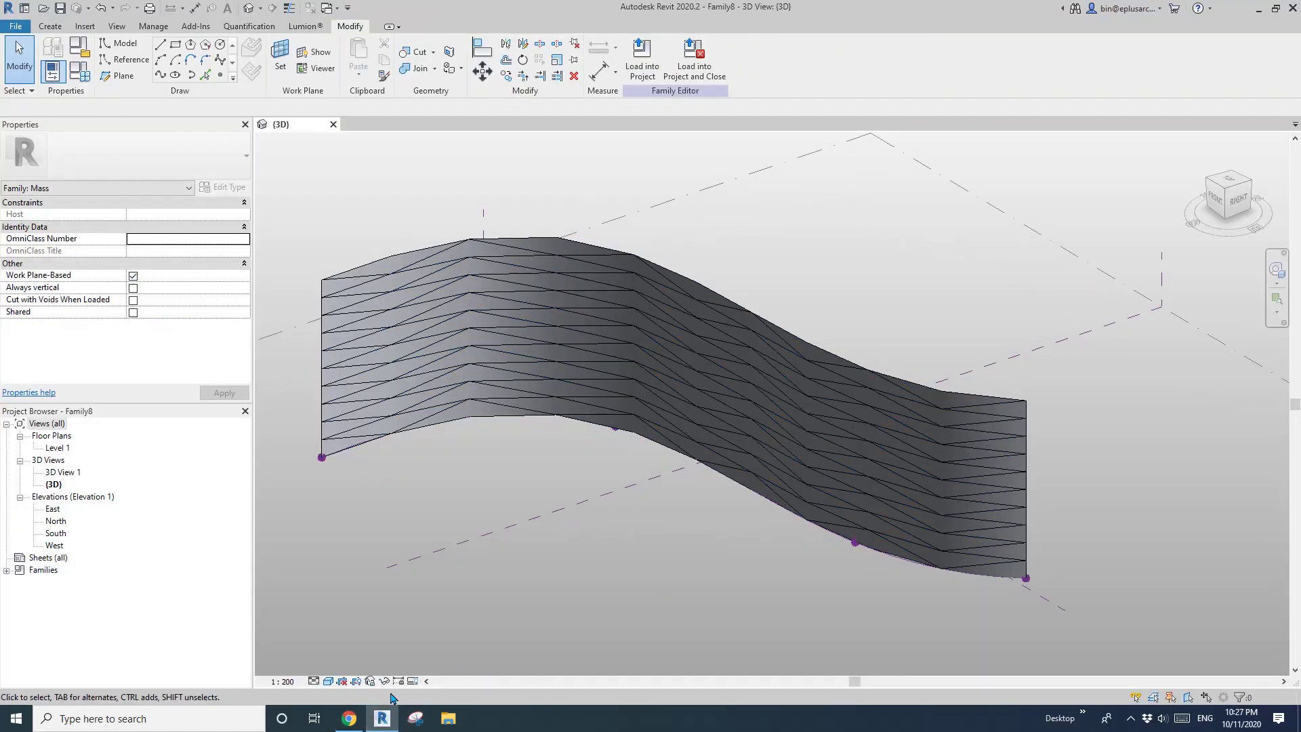
left_click(354, 712)
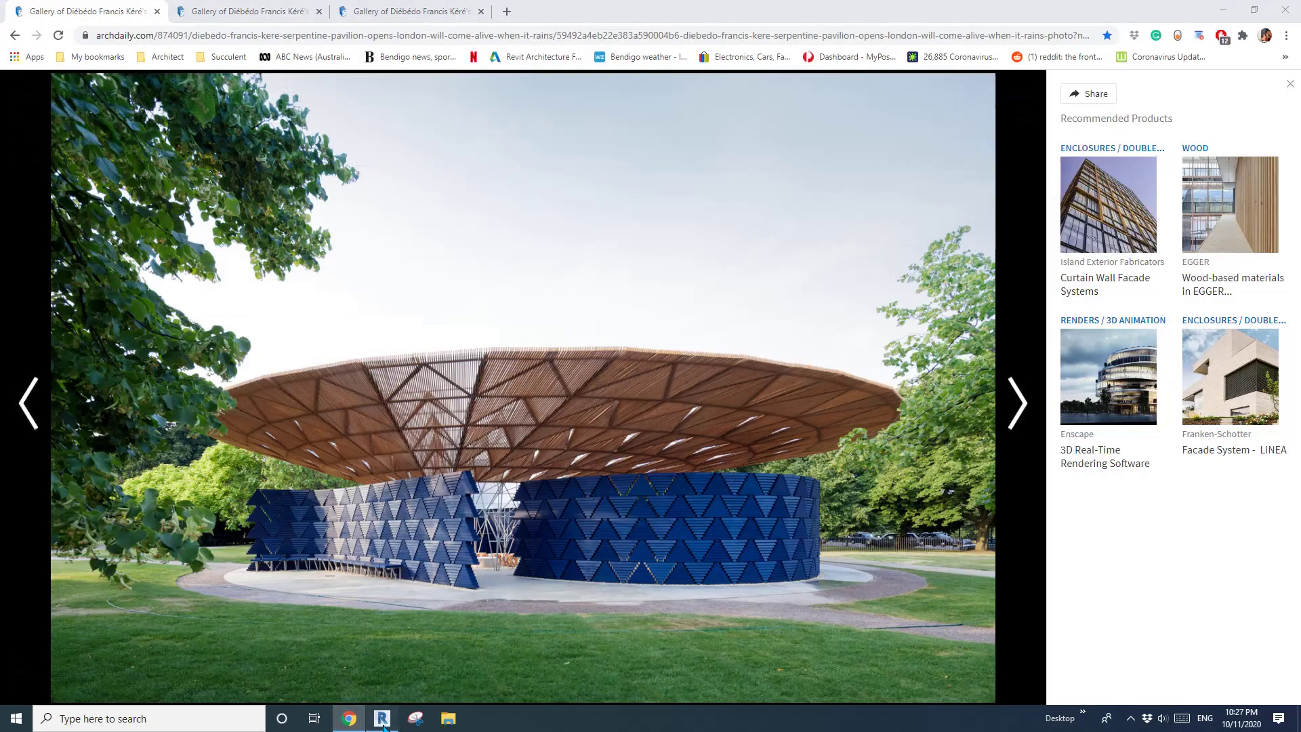
left_click(382, 719)
Step: Set the divided surface's U Grid number to 5 and its V Grid number to 30
left_click(847, 427)
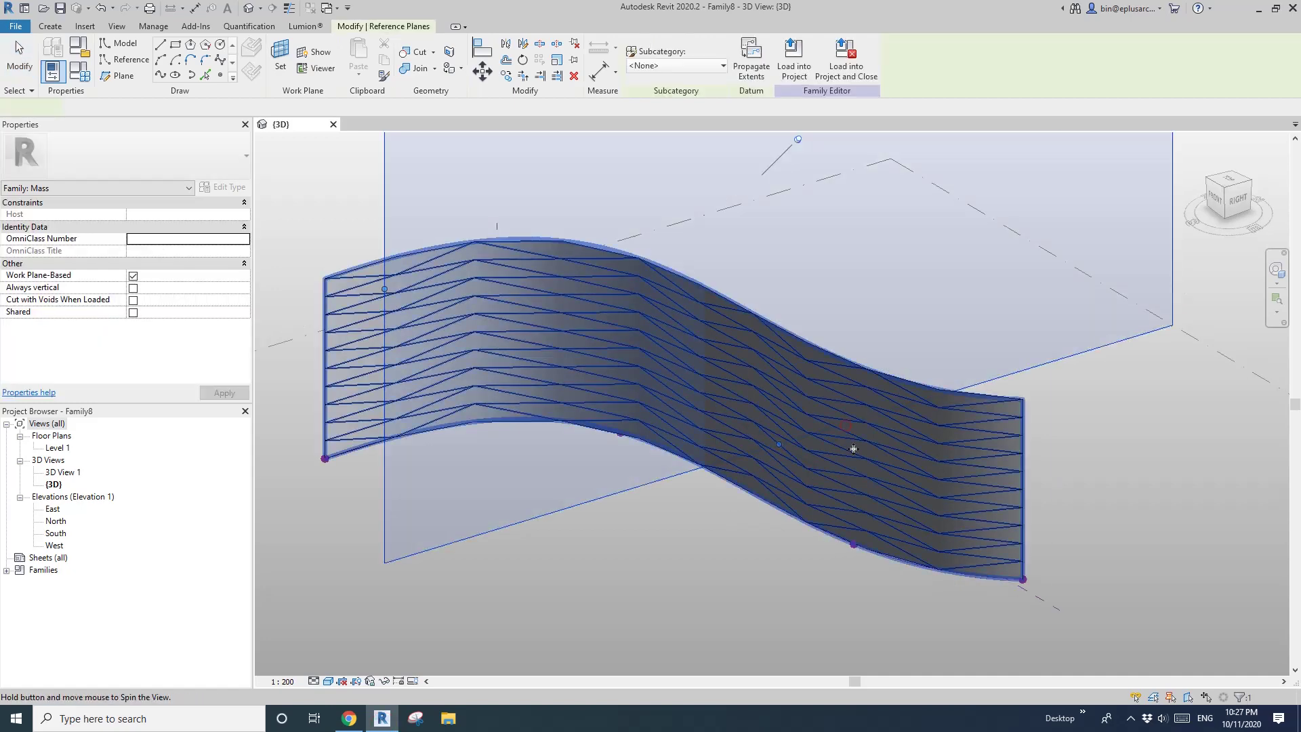
middle_click_drag(850, 444, 963, 443, "shift")
left_click(971, 439)
scroll(641, 342, "up", 1)
middle_click_drag(640, 341, 571, 338)
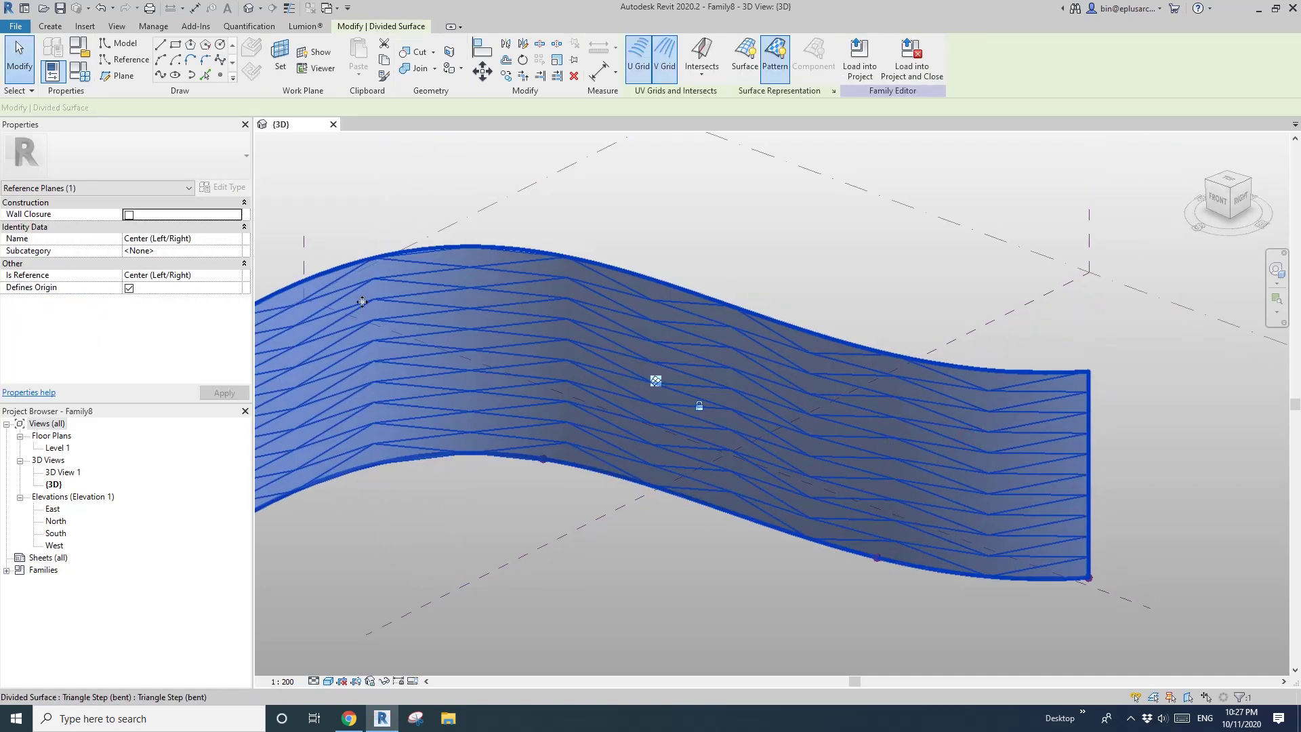
left_click(168, 266)
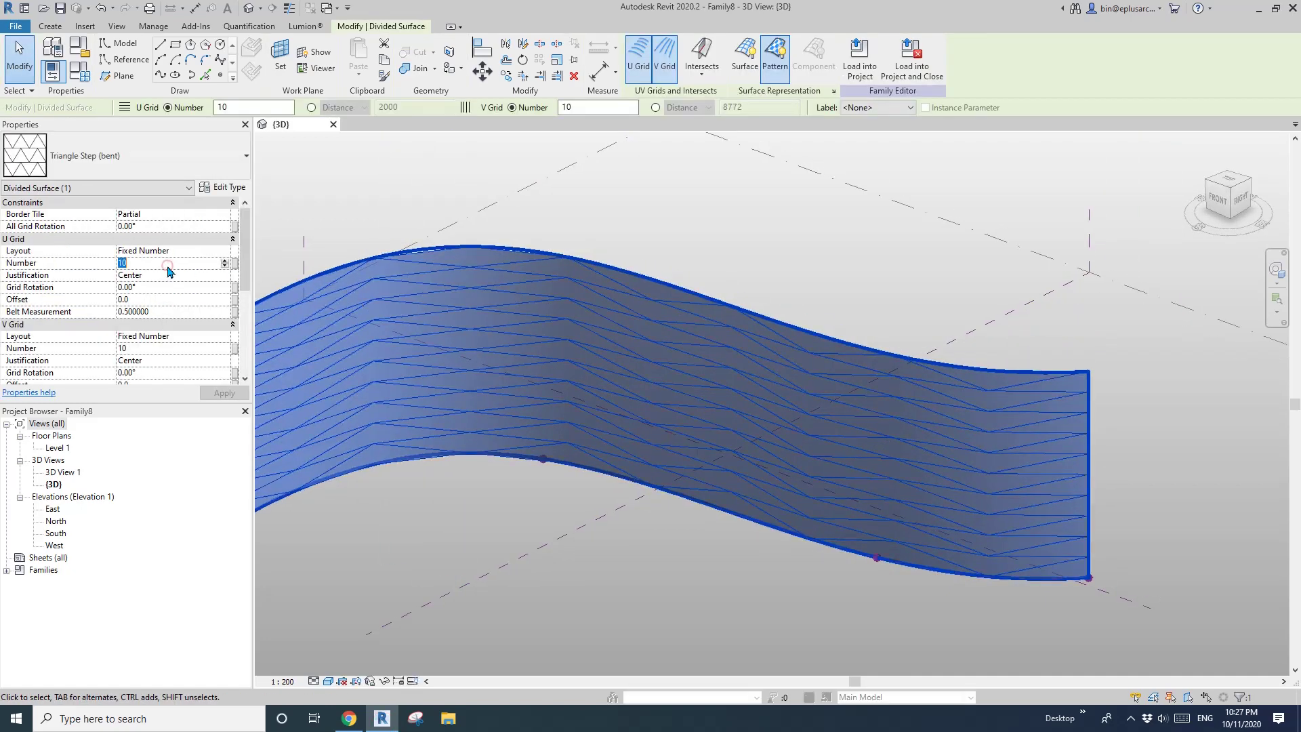
left_click(164, 349)
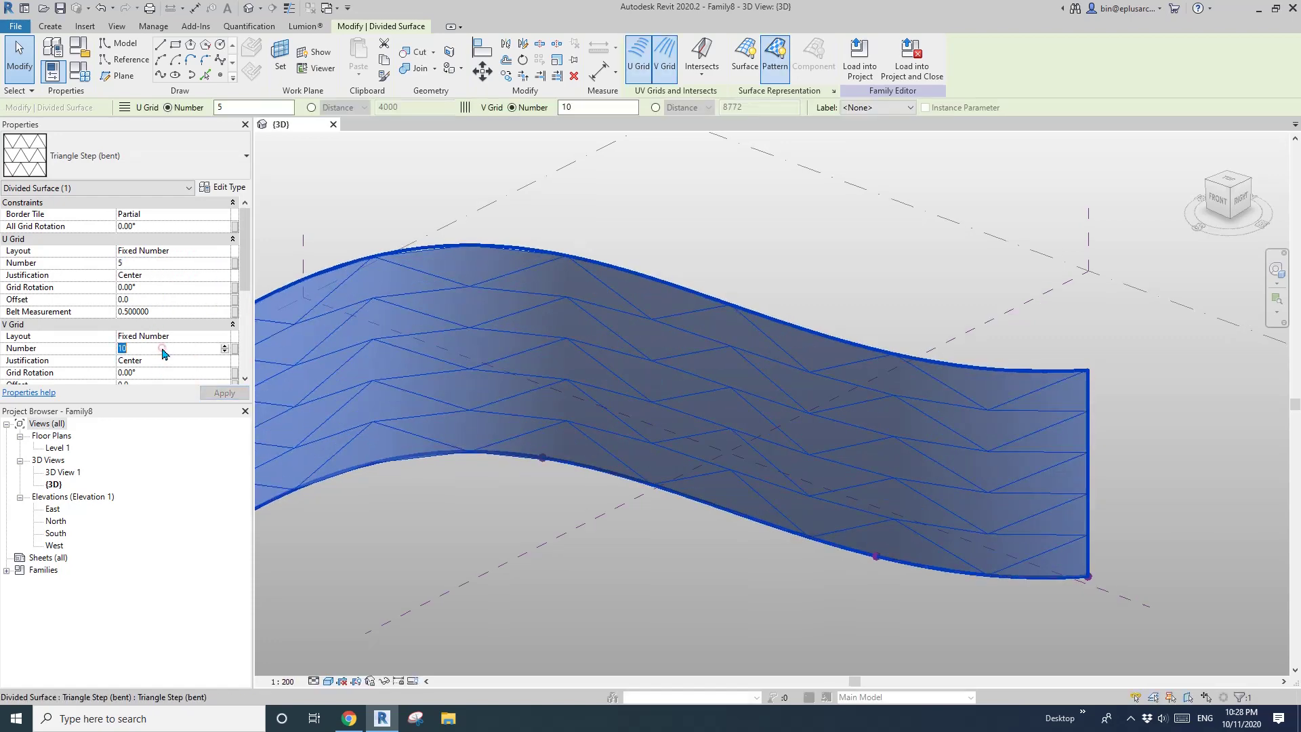
type("30")
left_click(714, 250)
Step: Inspect the triangle layout along the curved surface in Revit and compare it with the pavilion photo in the browser
scroll(781, 291, "down", 1)
middle_click_drag(781, 291, 779, 252, "shift")
scroll(954, 384, "up", 2)
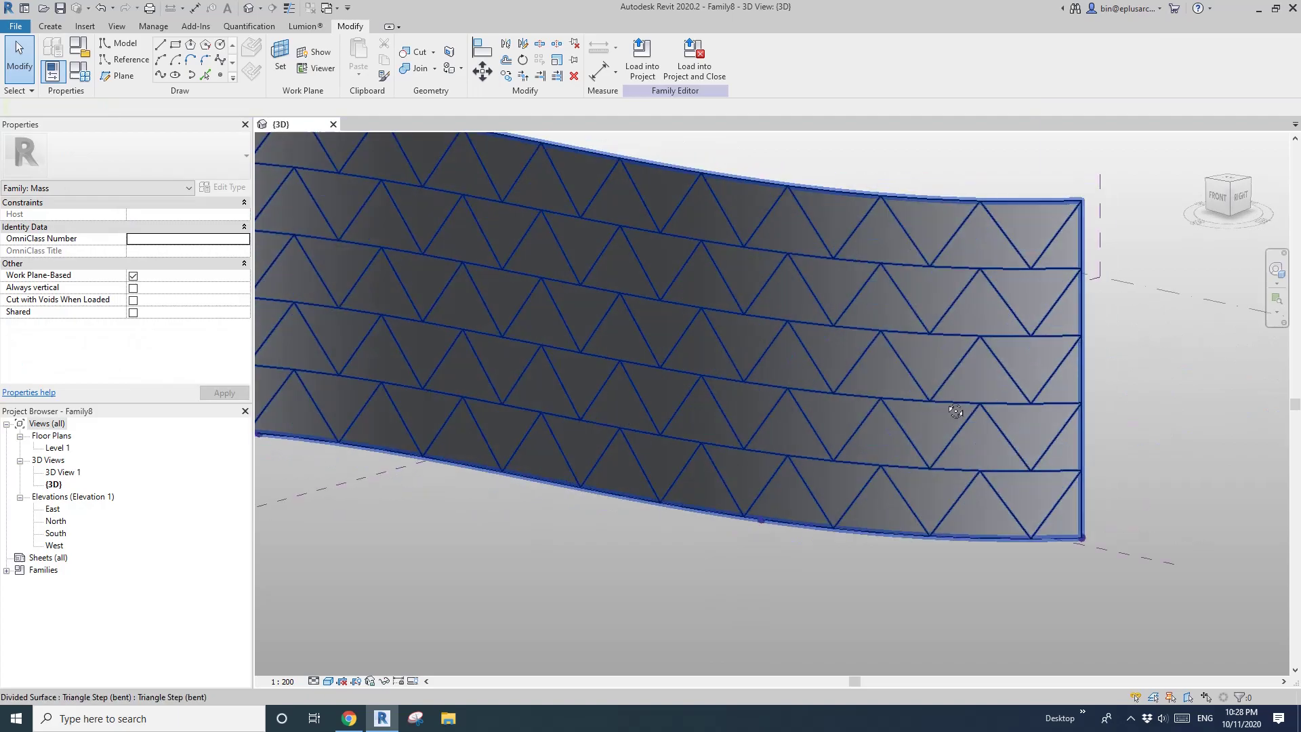
left_click(361, 717)
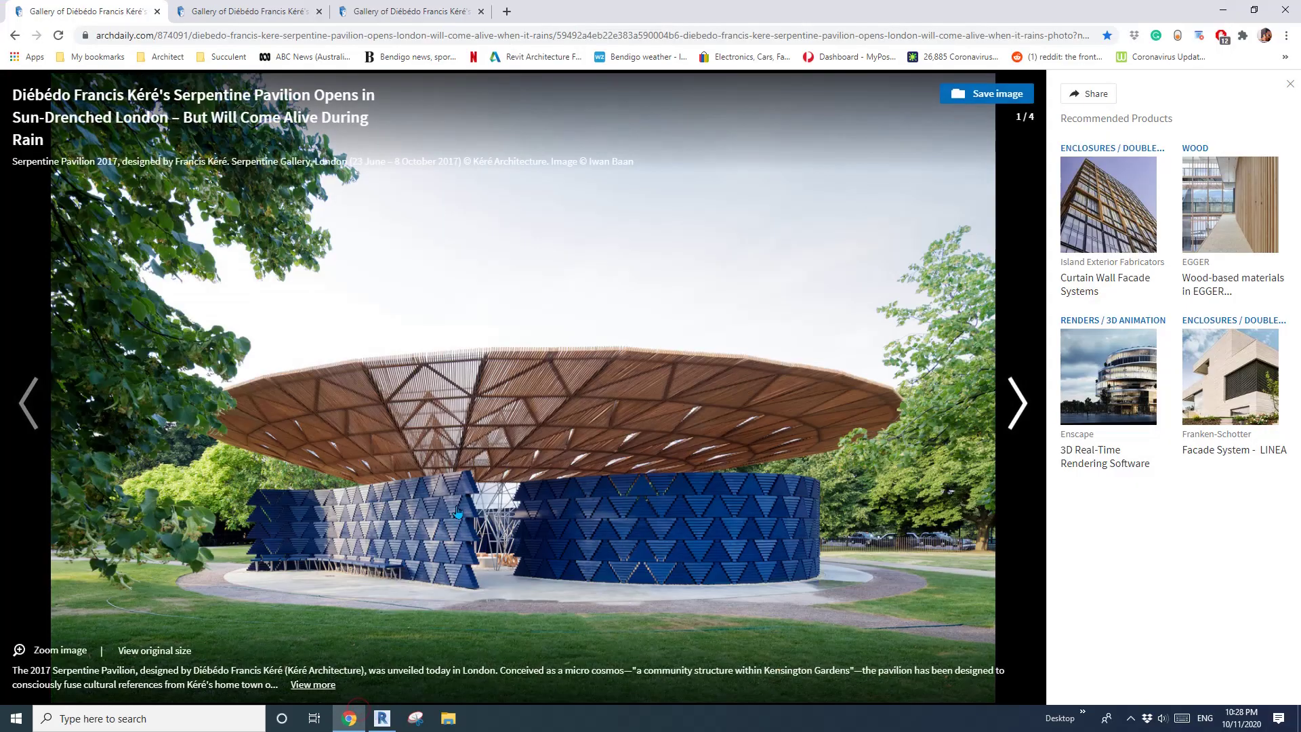
left_click(382, 719)
middle_click_drag(749, 524, 746, 535, "shift")
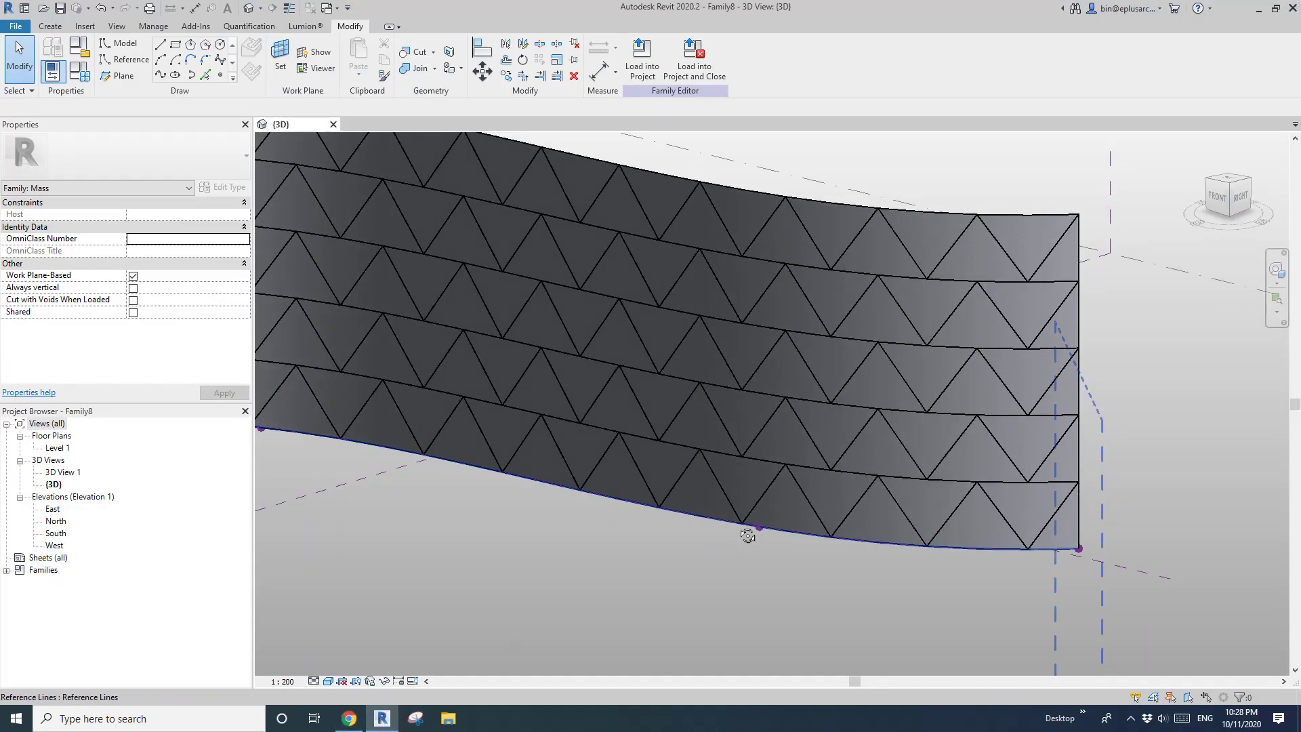
scroll(780, 495, "down", 2)
scroll(804, 440, "up", 3)
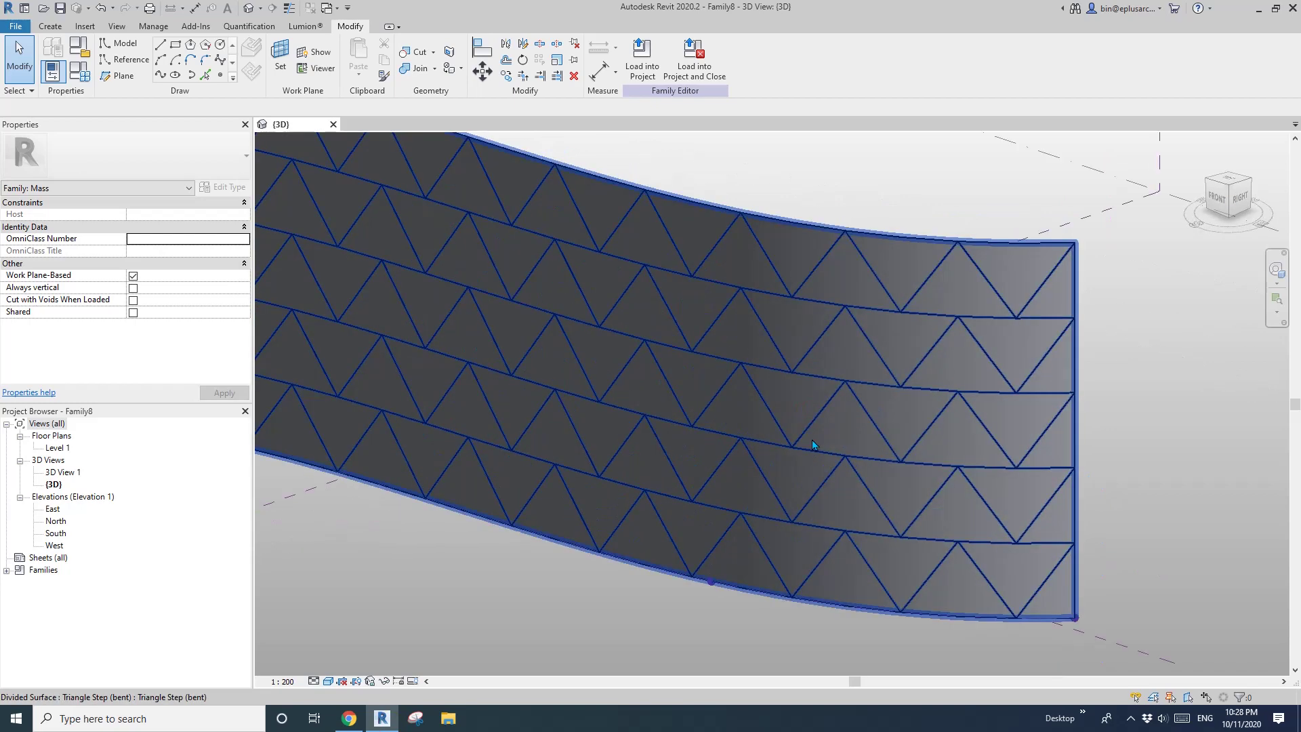
left_click(804, 422)
middle_click_drag(804, 422, 827, 454, "shift")
key("Escape")
scroll(828, 445, "down", 1)
middle_click_drag(786, 428, 857, 431)
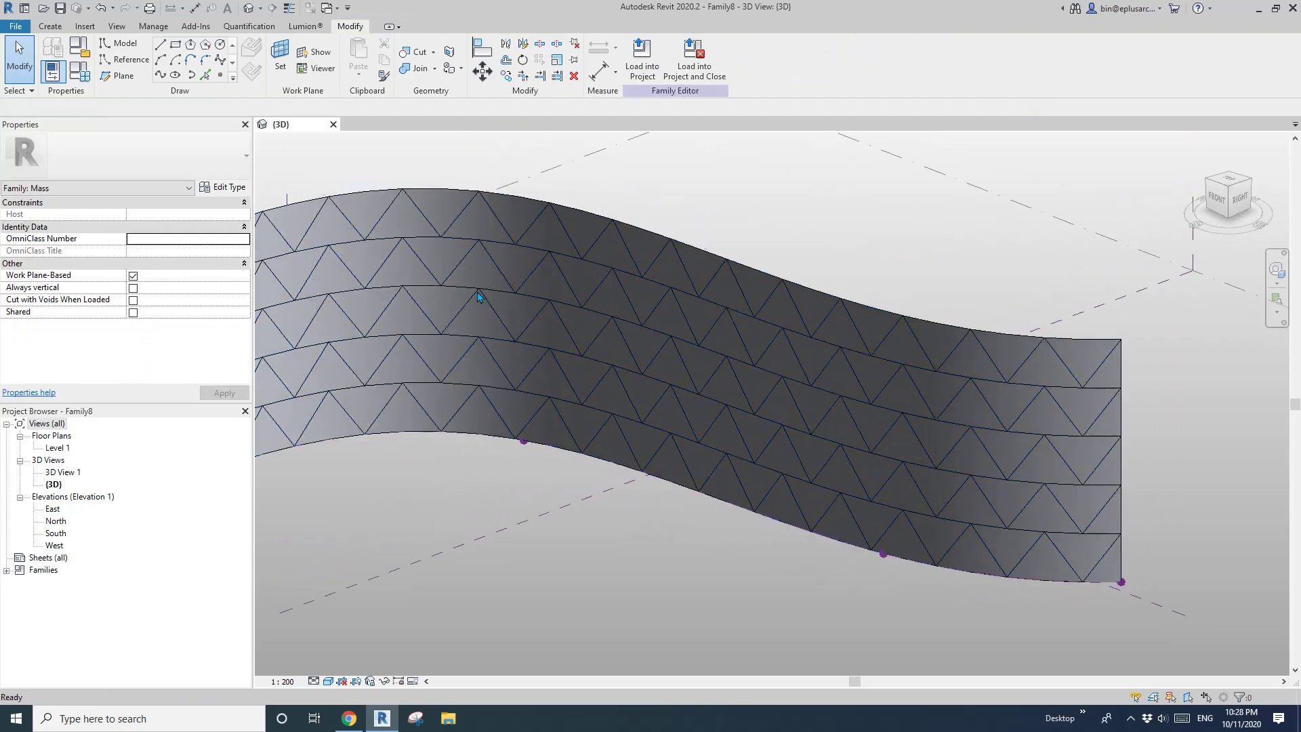
middle_click_drag(515, 314, 590, 356)
scroll(628, 316, "down", 3)
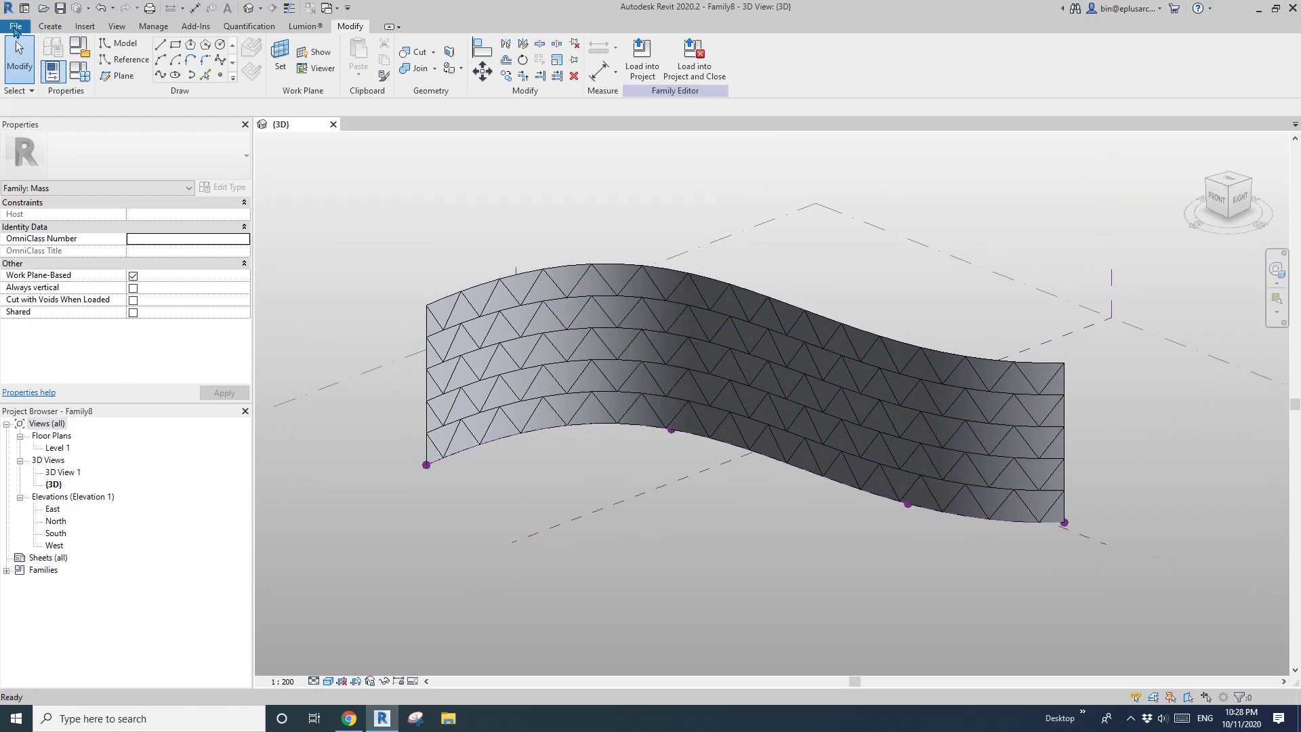
Step: Create a new family from the Metric Curtain Panel Pattern Based template
left_click(15, 25)
left_click(85, 78)
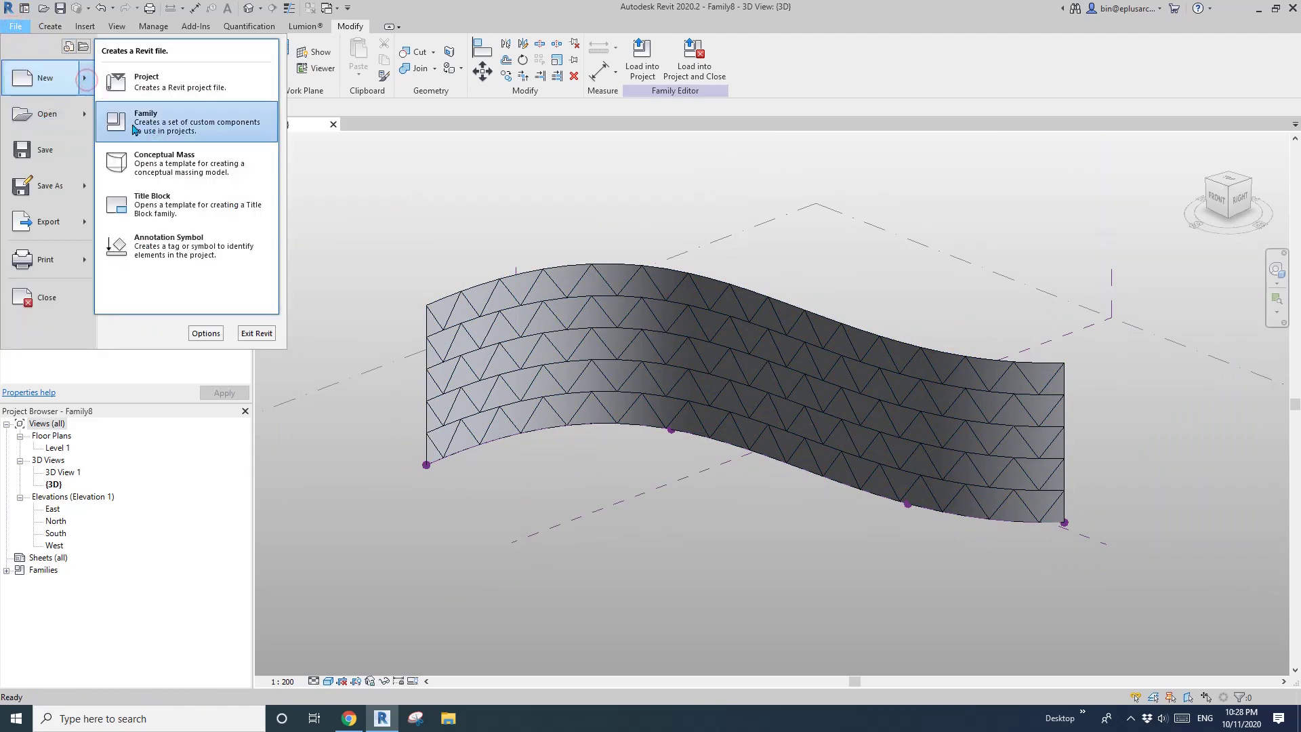
left_click(160, 130)
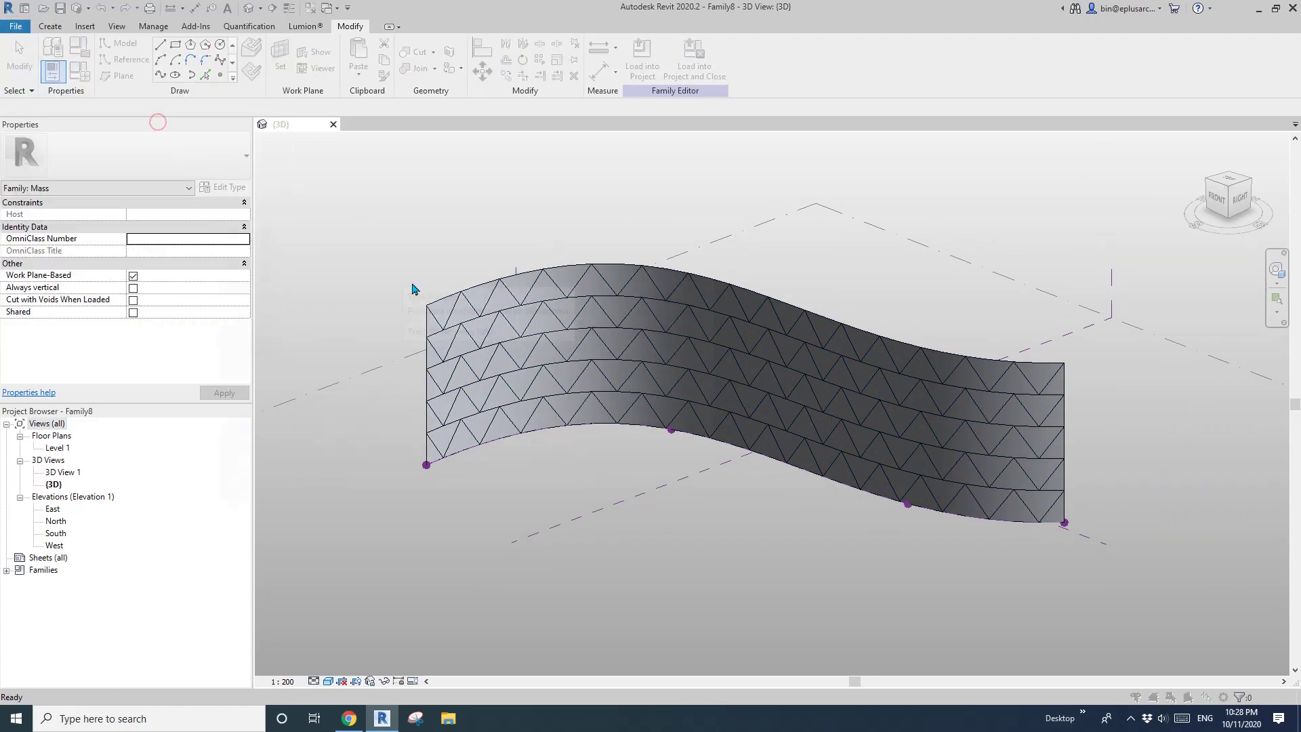
left_click(349, 362)
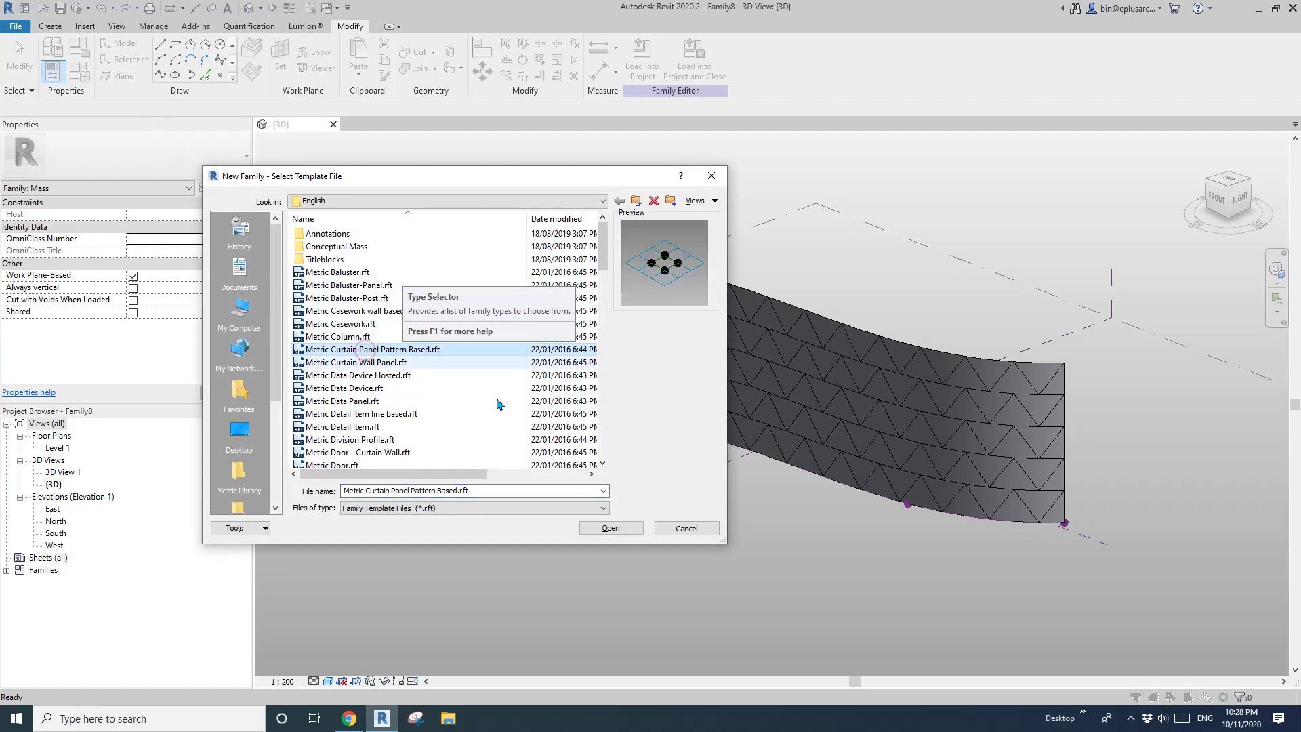
left_click(612, 527)
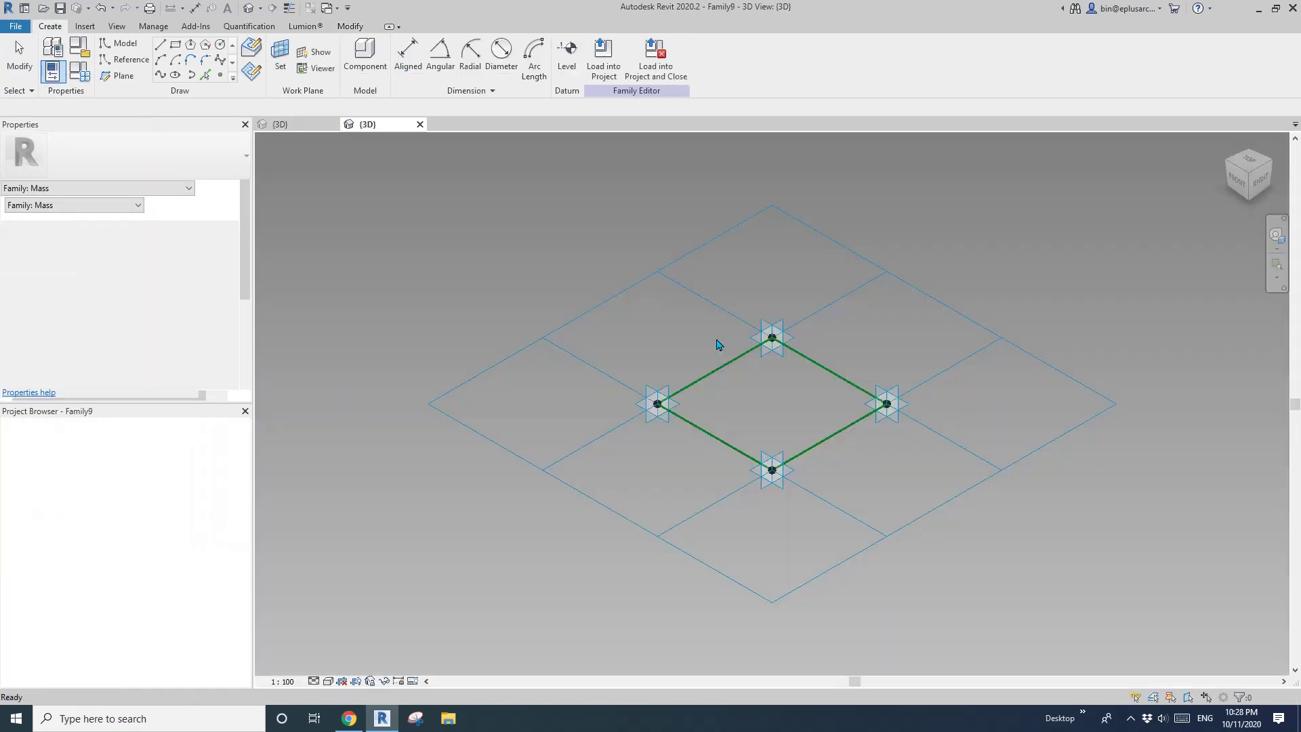
Step: Change the panel template's tile pattern grid to Triangle Step (bent)
left_click(680, 259)
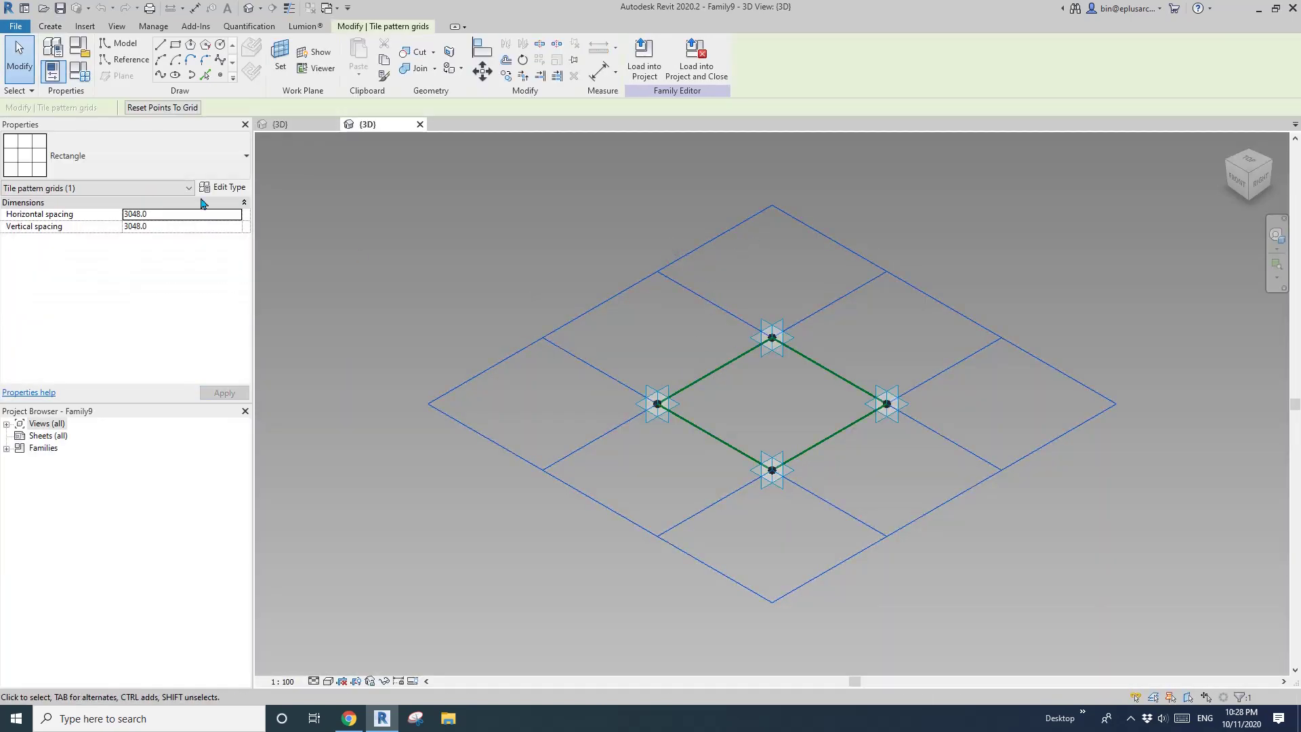
left_click(11, 192)
left_click(442, 273)
left_click(161, 163)
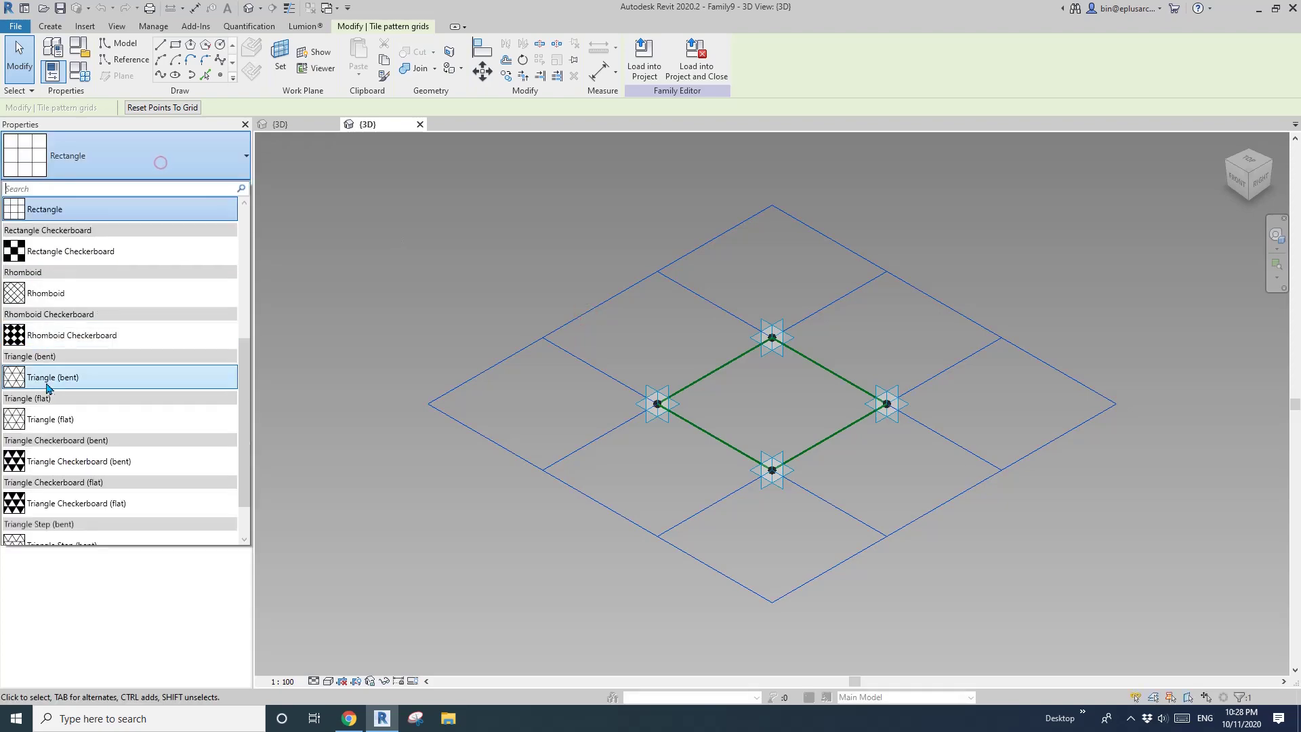
scroll(77, 475, "down", 2)
left_click(42, 491)
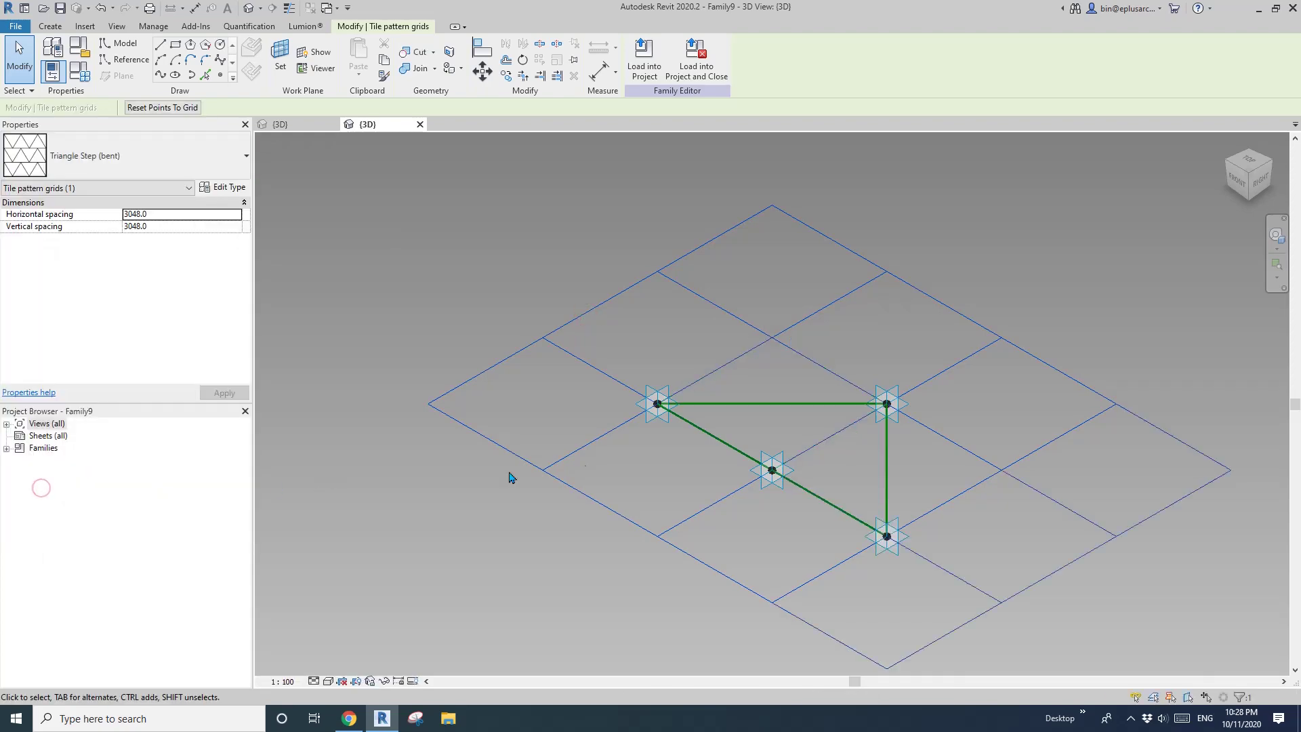
middle_click_drag(764, 467, 769, 522, "shift")
left_click(443, 661)
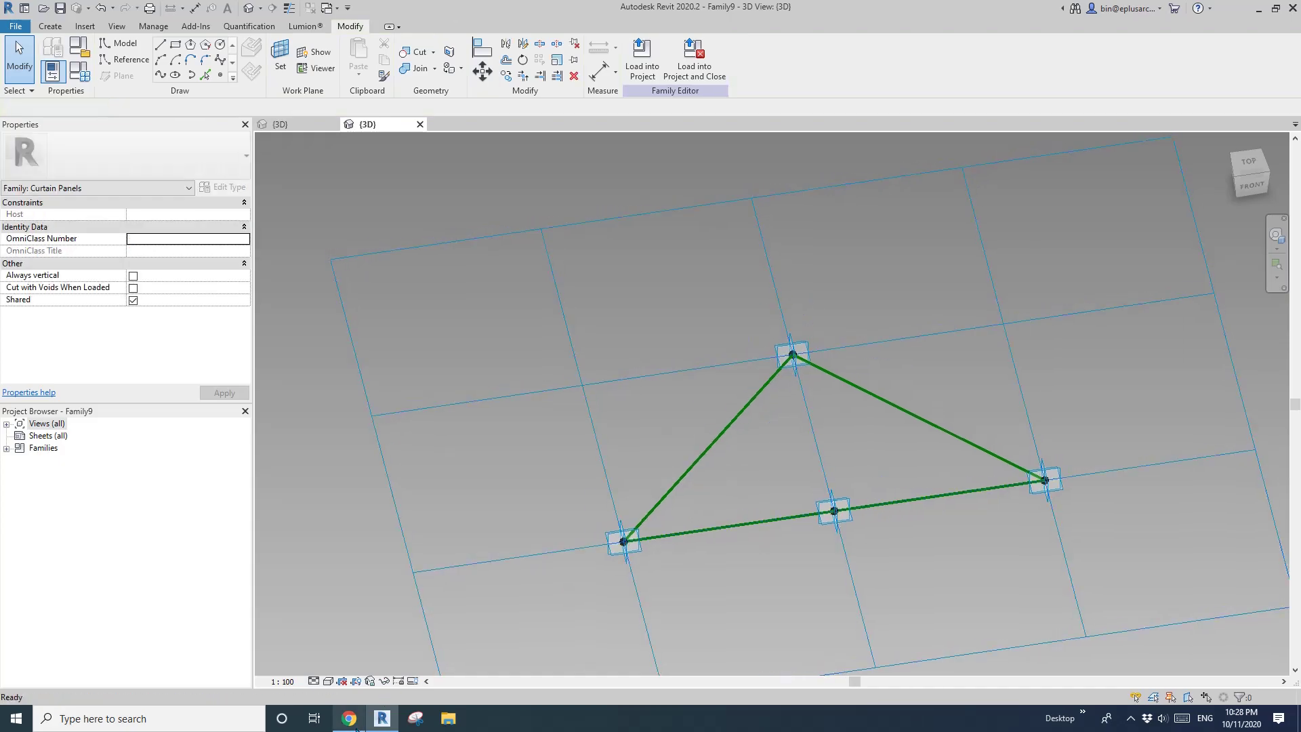
Step: Examine the shape of the blue triangular panels in the browser's pavilion photo and return to the Revit panel family
left_click(349, 719)
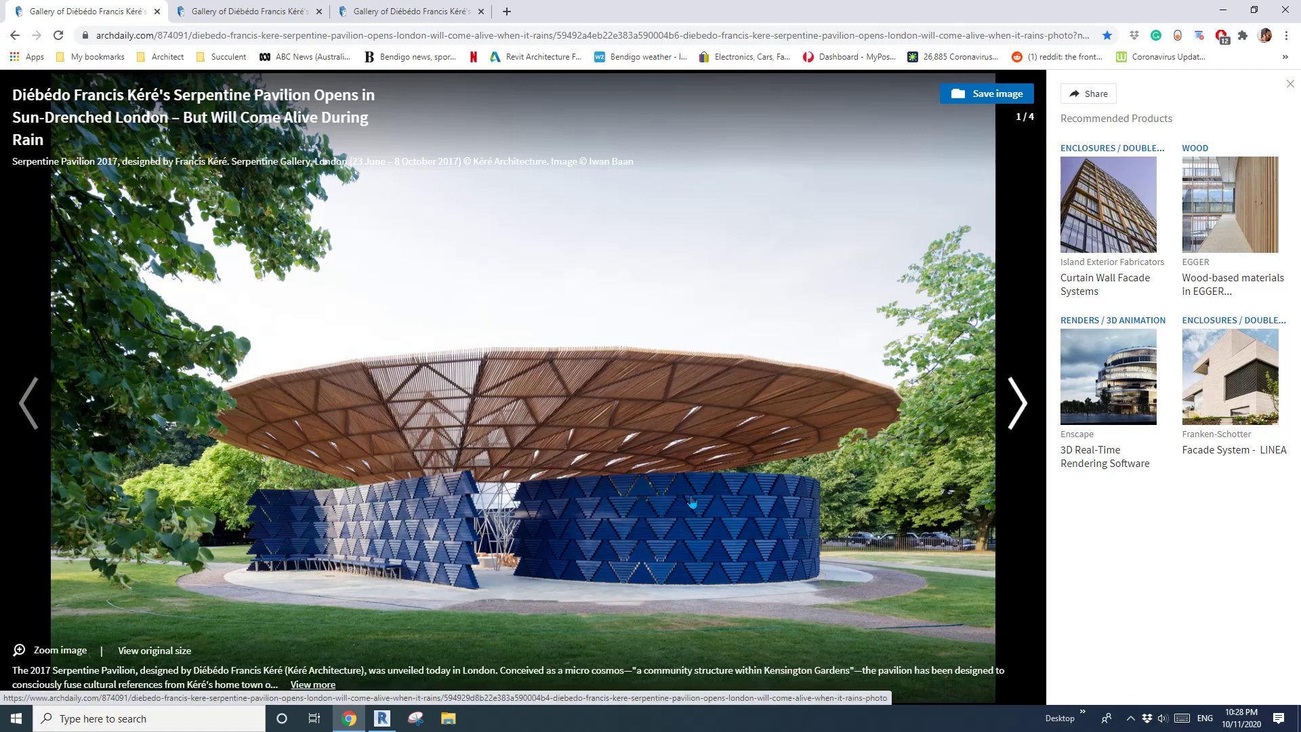
left_click(382, 718)
middle_click_drag(668, 465, 772, 412, "shift")
Step: Place a reference point hosted on the vertical work plane of the placement point at the triangle's apex
left_click(220, 76)
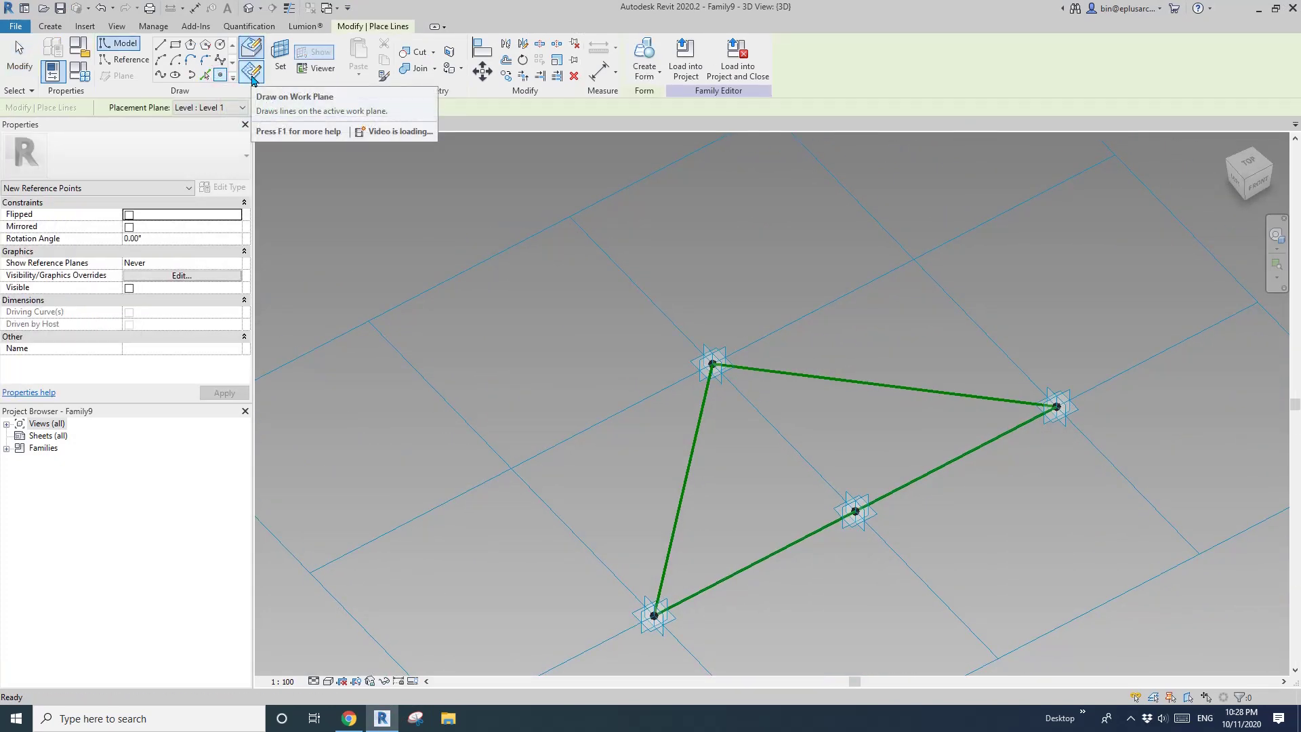
left_click(250, 72)
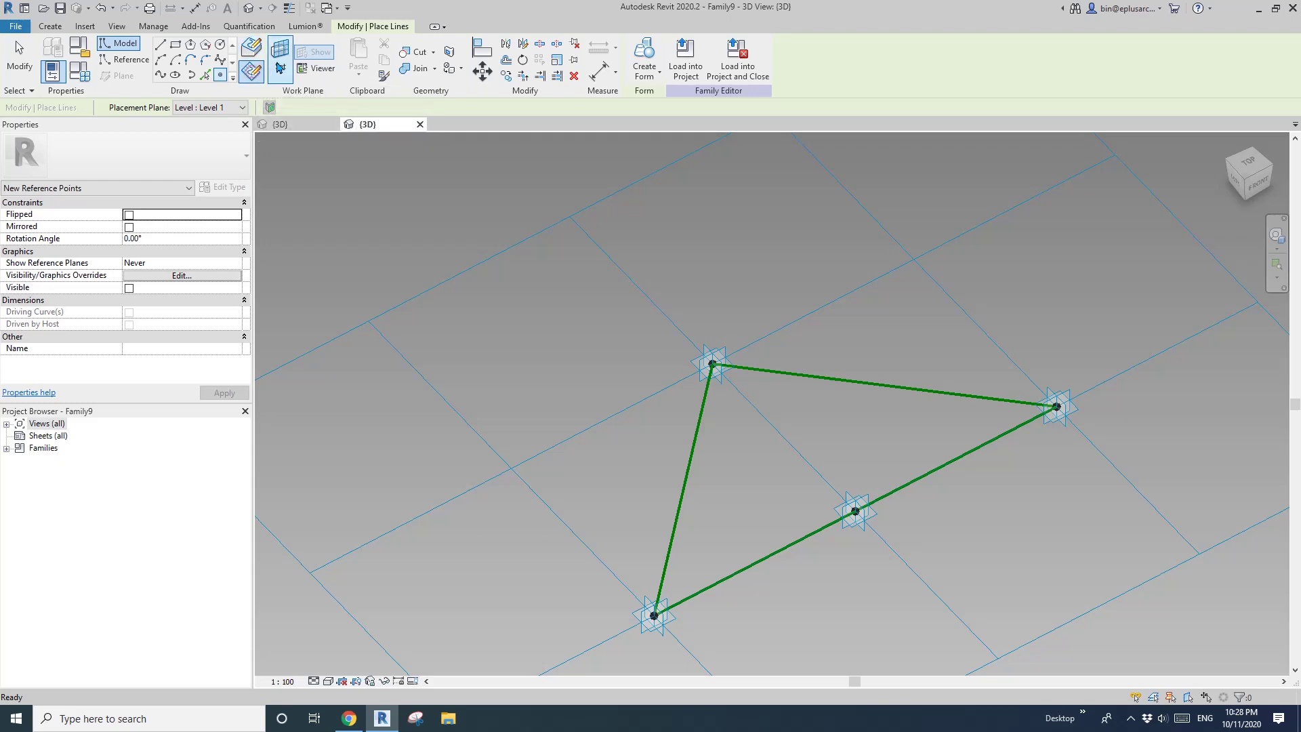
left_click(706, 343)
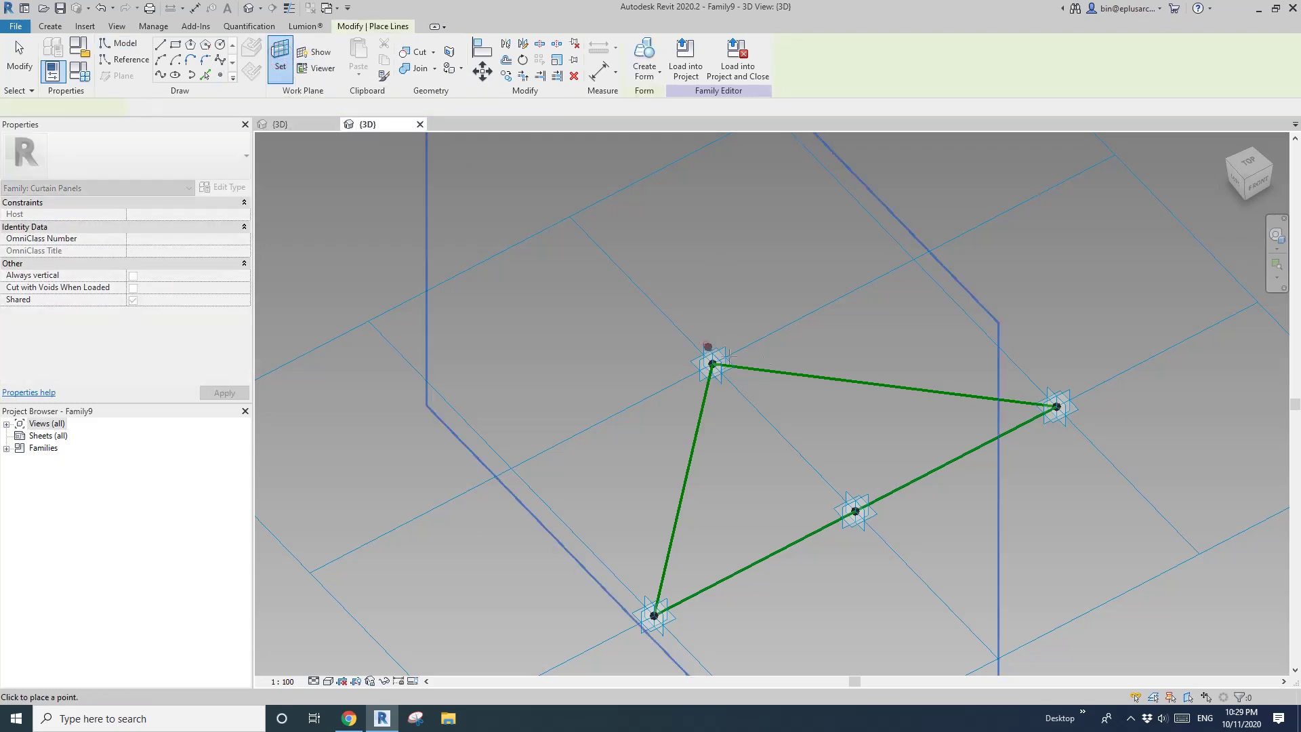
scroll(710, 361, "up", 2)
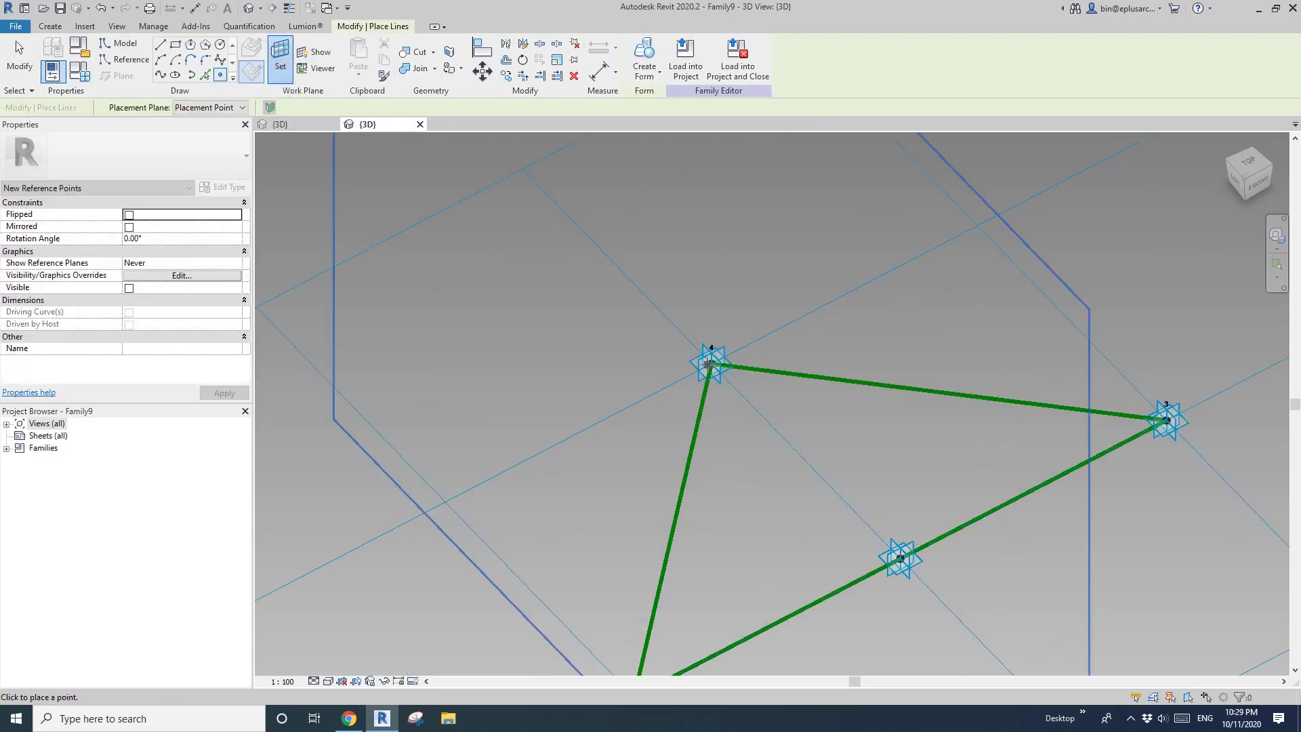
key("Escape")
key("Escape")
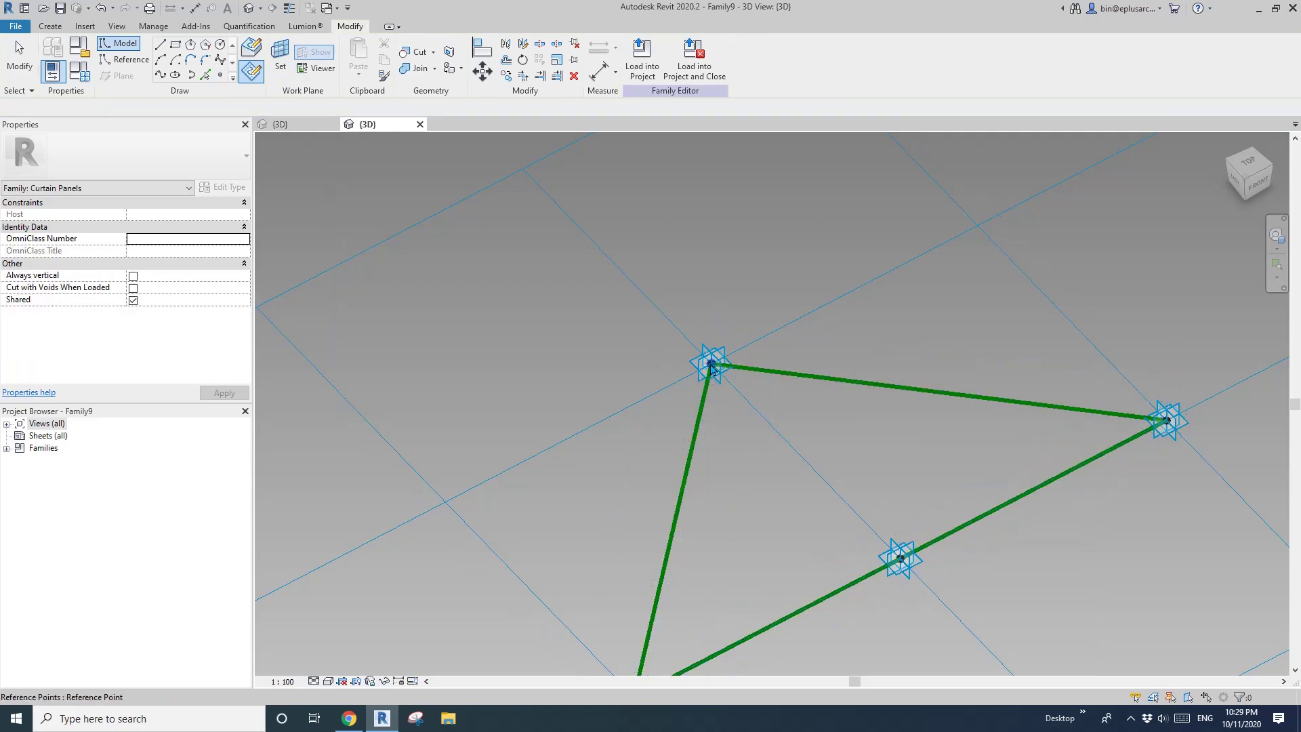
Step: Offset the apex's hosted reference point sideways, parallel to the triangle's base, to just outside its left edge
left_click(713, 366)
middle_click_drag(719, 377, 863, 396, "shift")
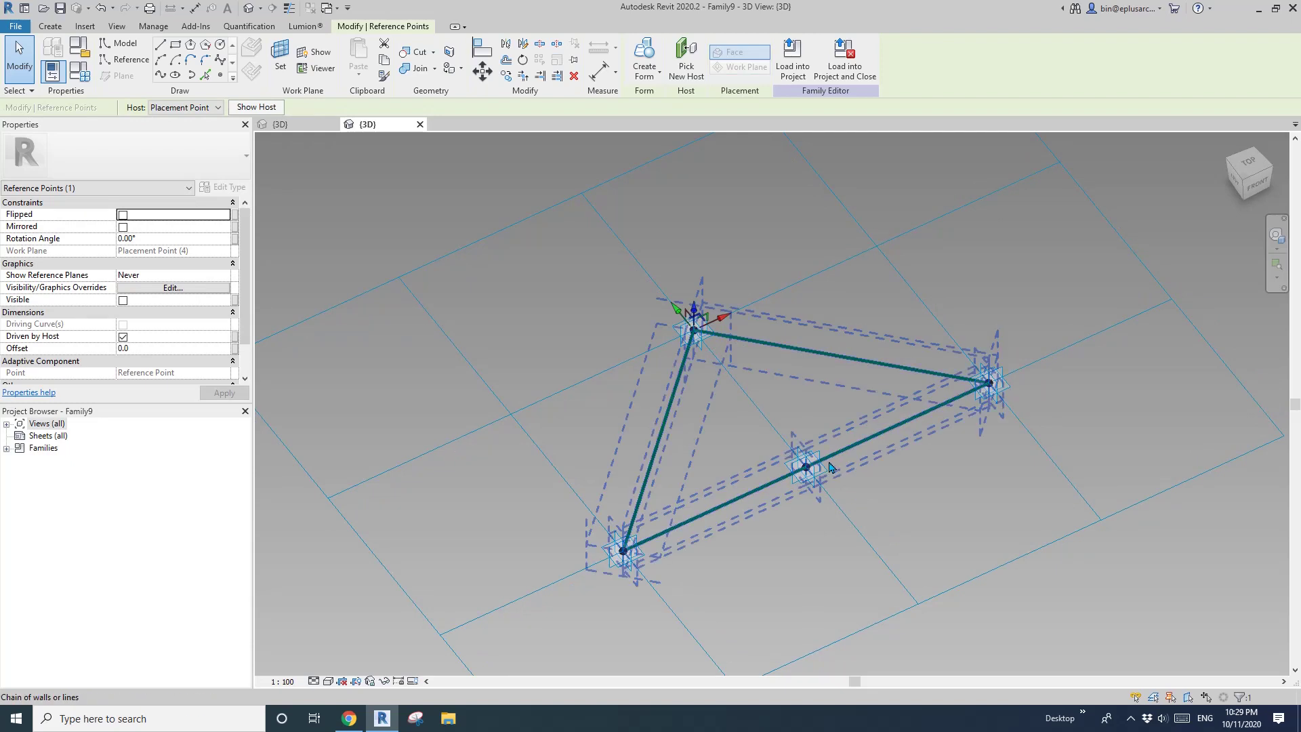
middle_click_drag(712, 358, 712, 361)
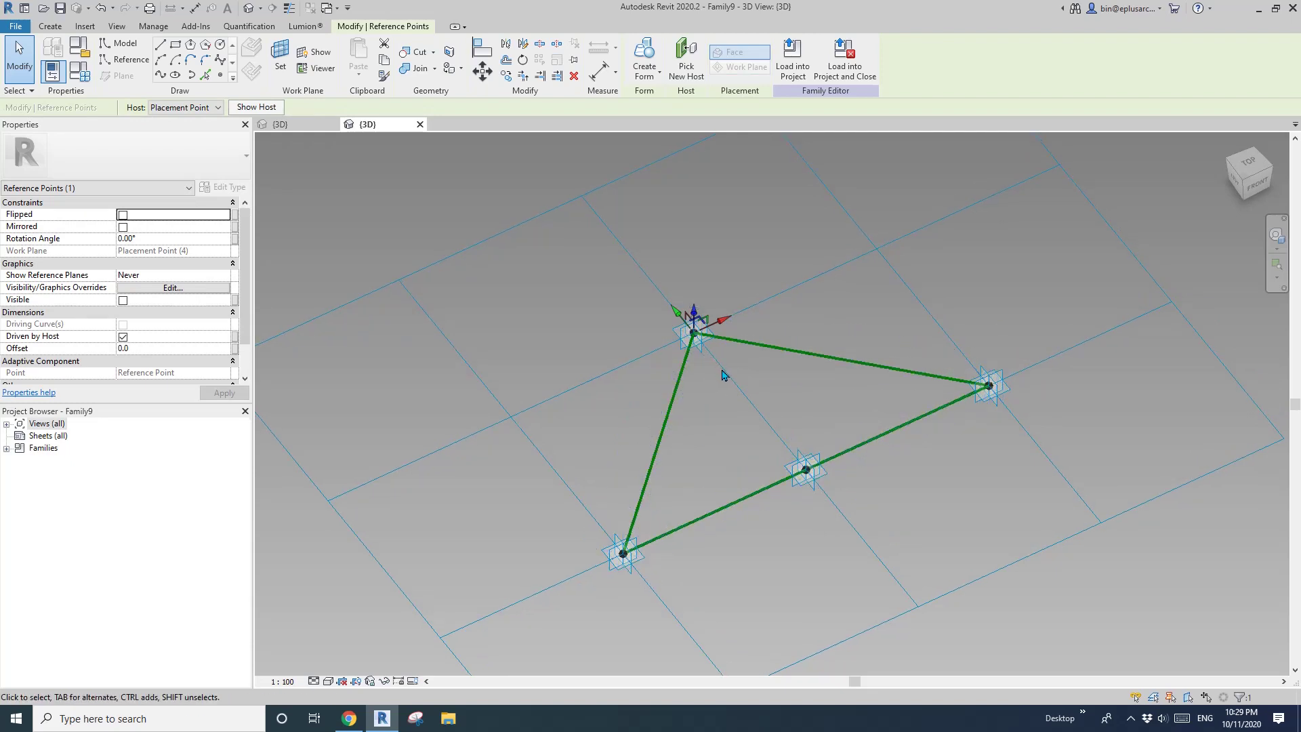
middle_click_drag(726, 378, 728, 389)
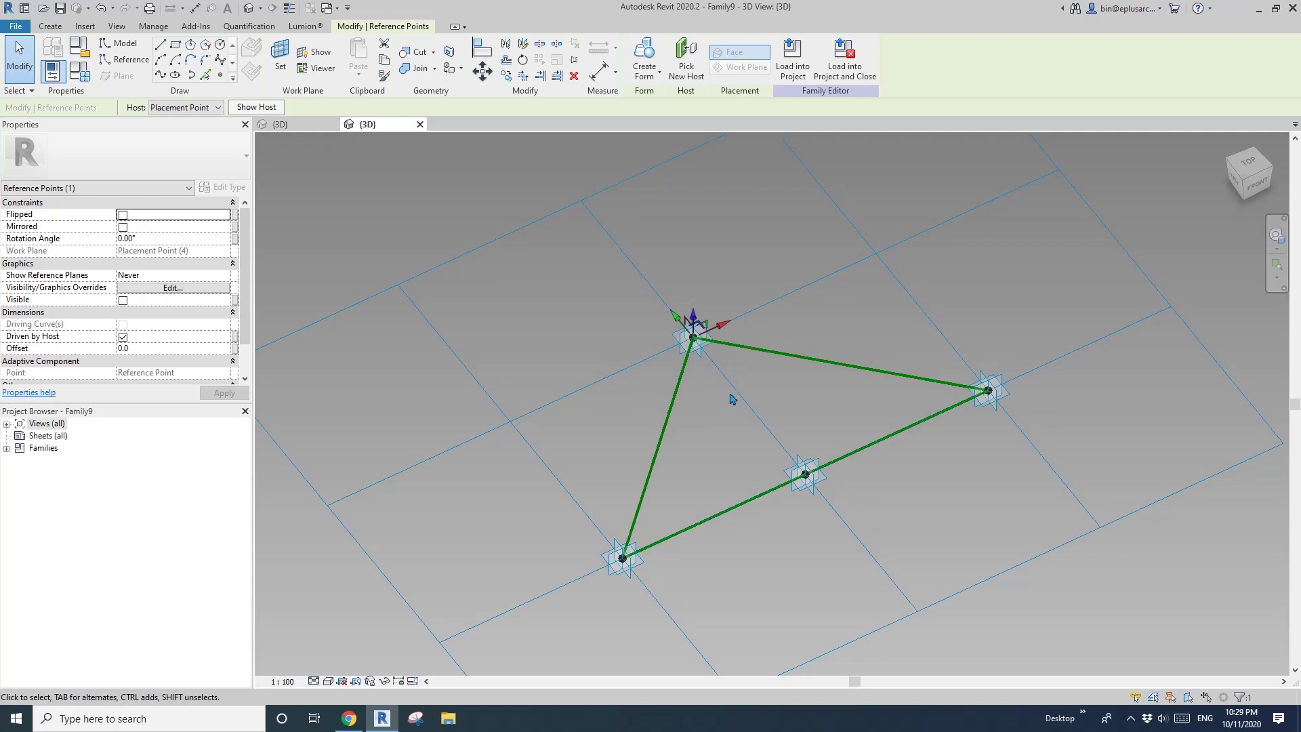
key("Escape")
left_click(695, 340)
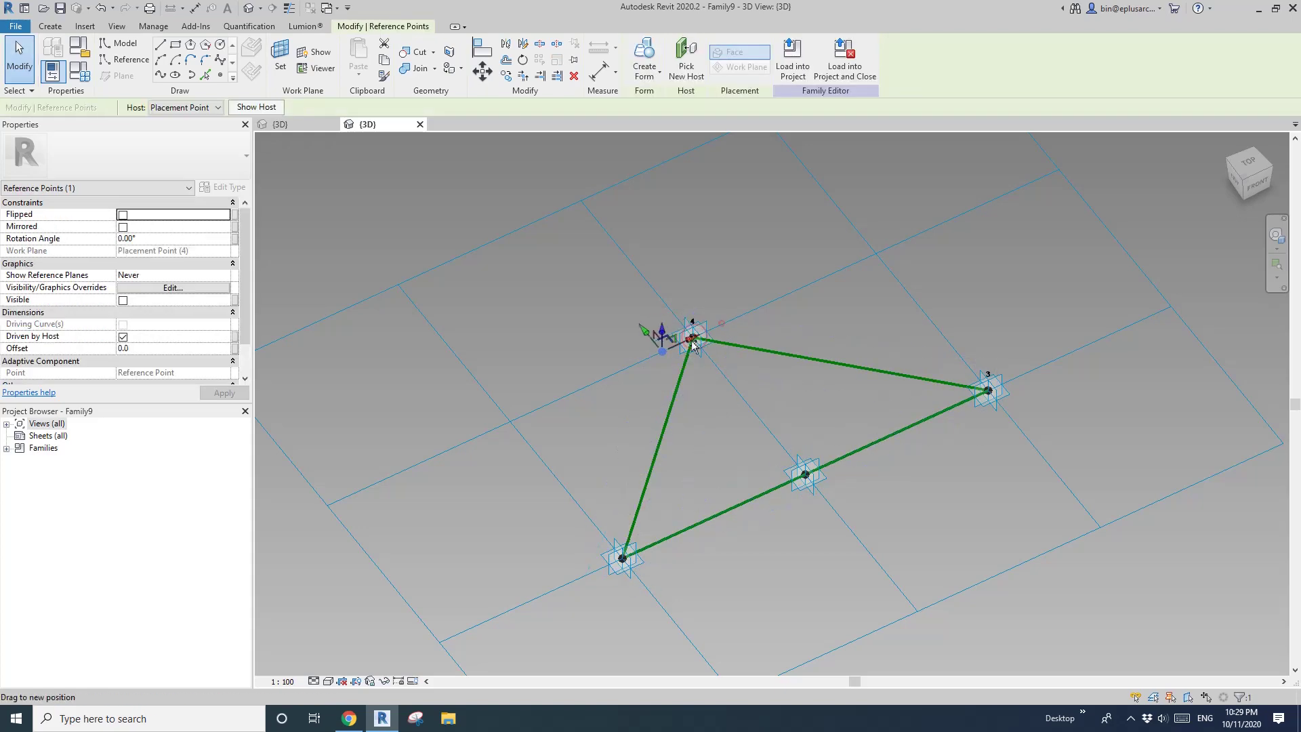
scroll(690, 341, "up", 1)
Step: Place a second reference point on the apex placement point's work plane and offset it about 509 mm to the opposite side
left_click(221, 79)
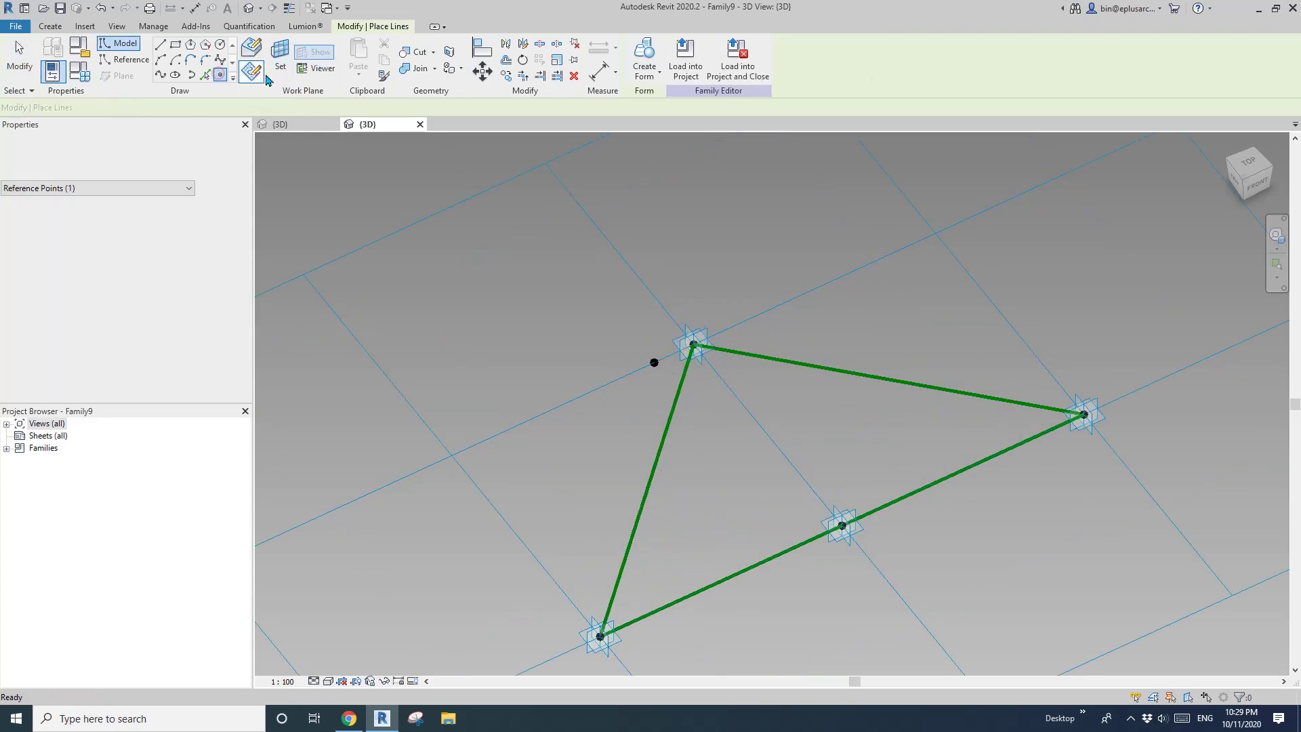
left_click(278, 63)
left_click(688, 326)
left_click(687, 325)
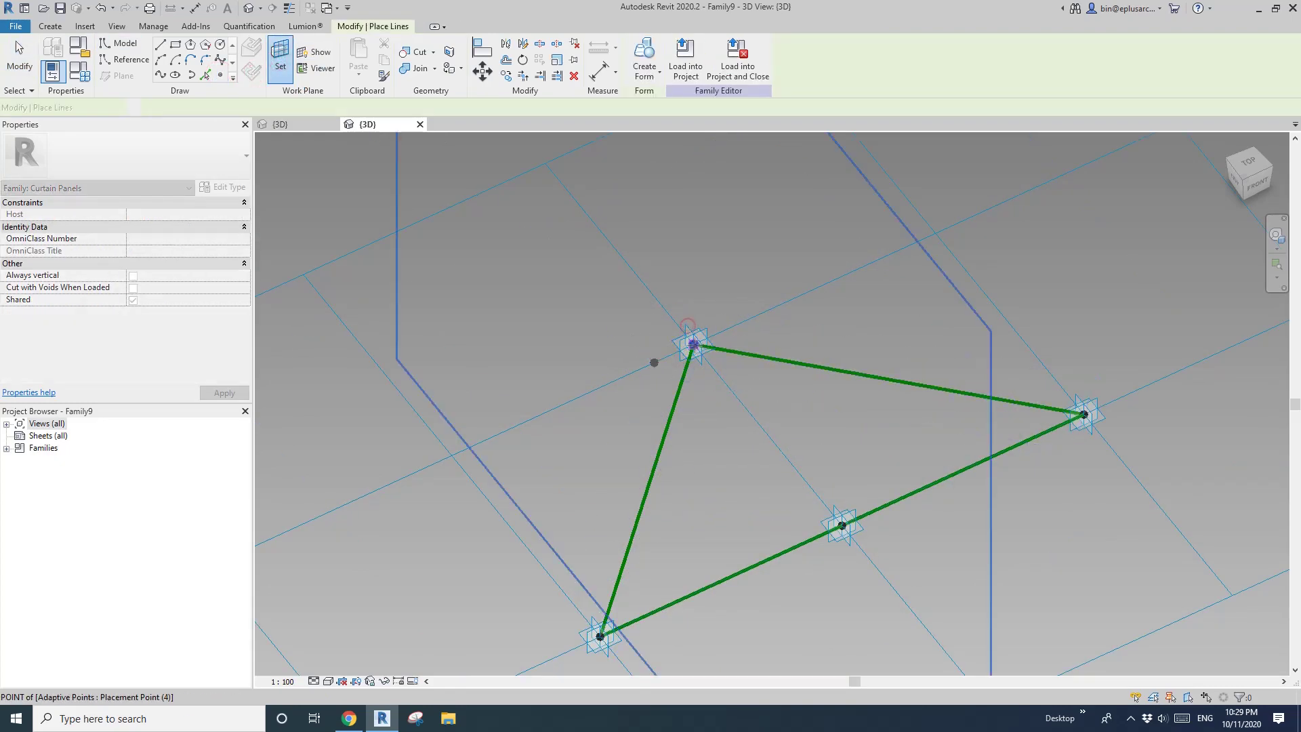
key("Escape")
left_click(702, 350)
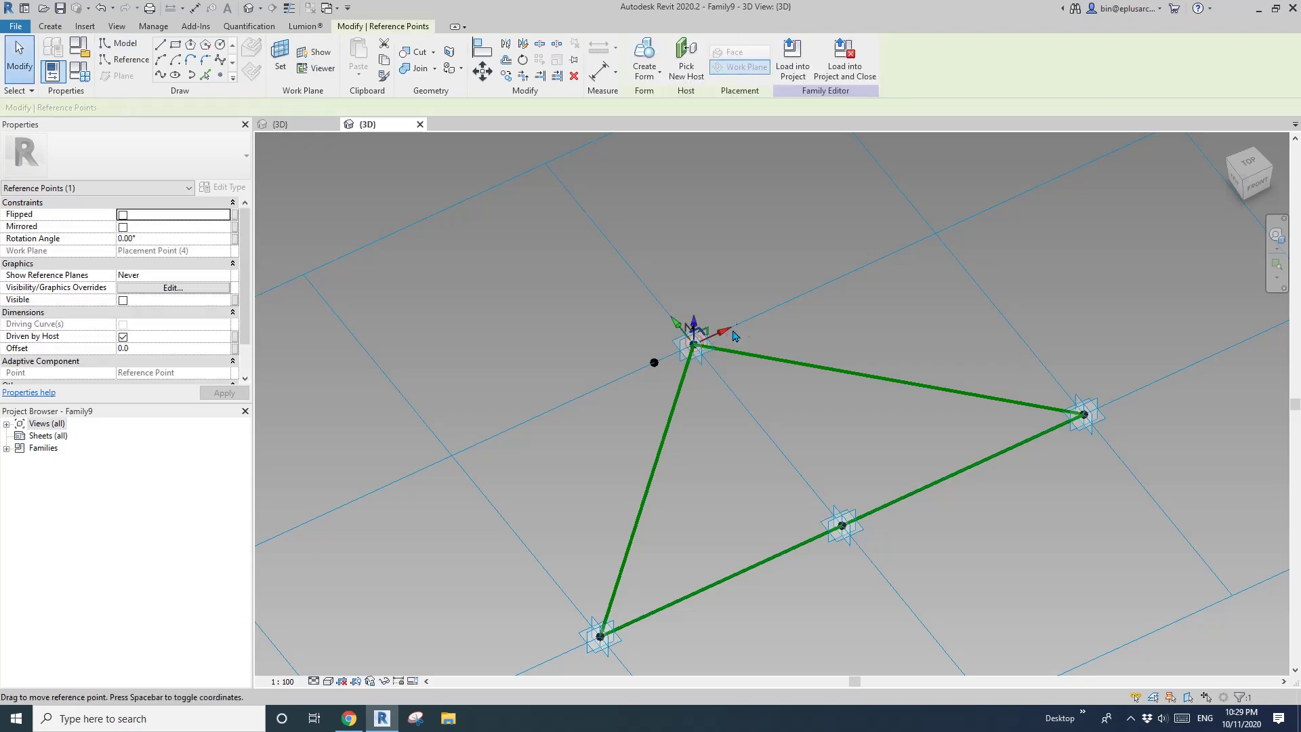
middle_click_drag(738, 442, 770, 360)
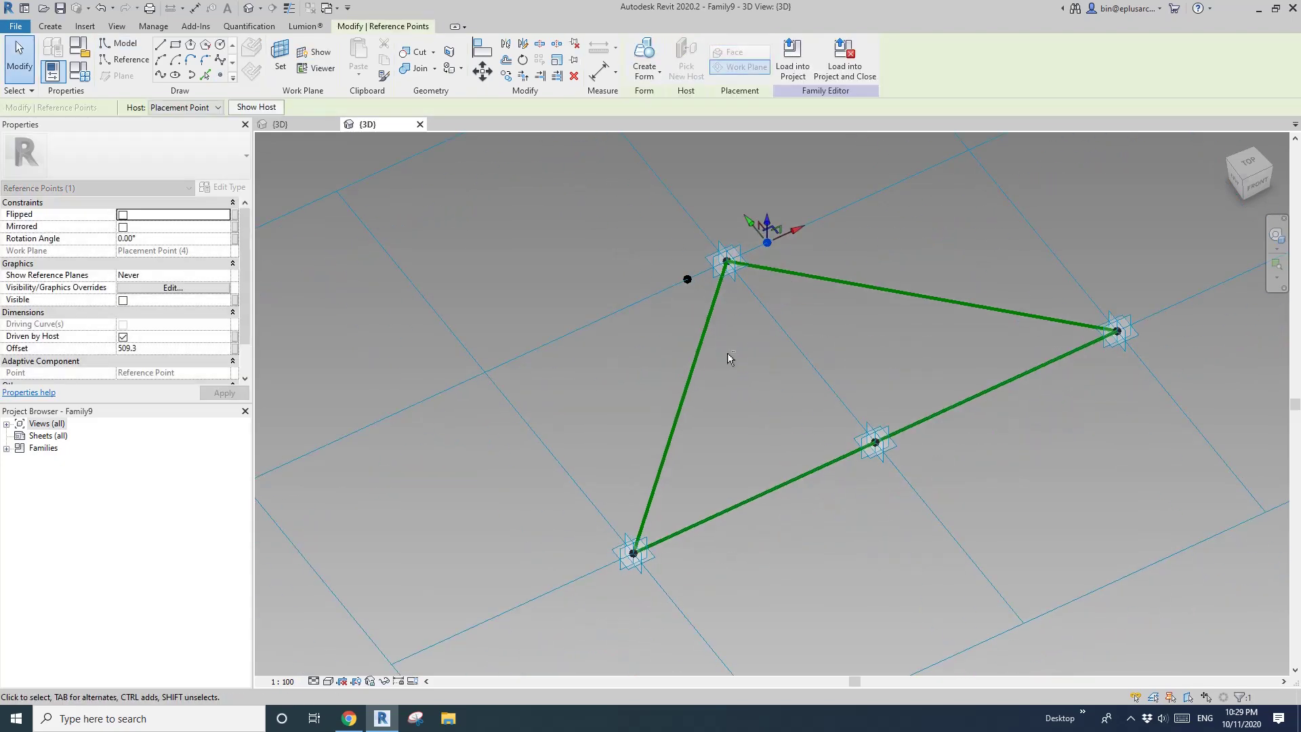
middle_click_drag(720, 459, 706, 507, "shift")
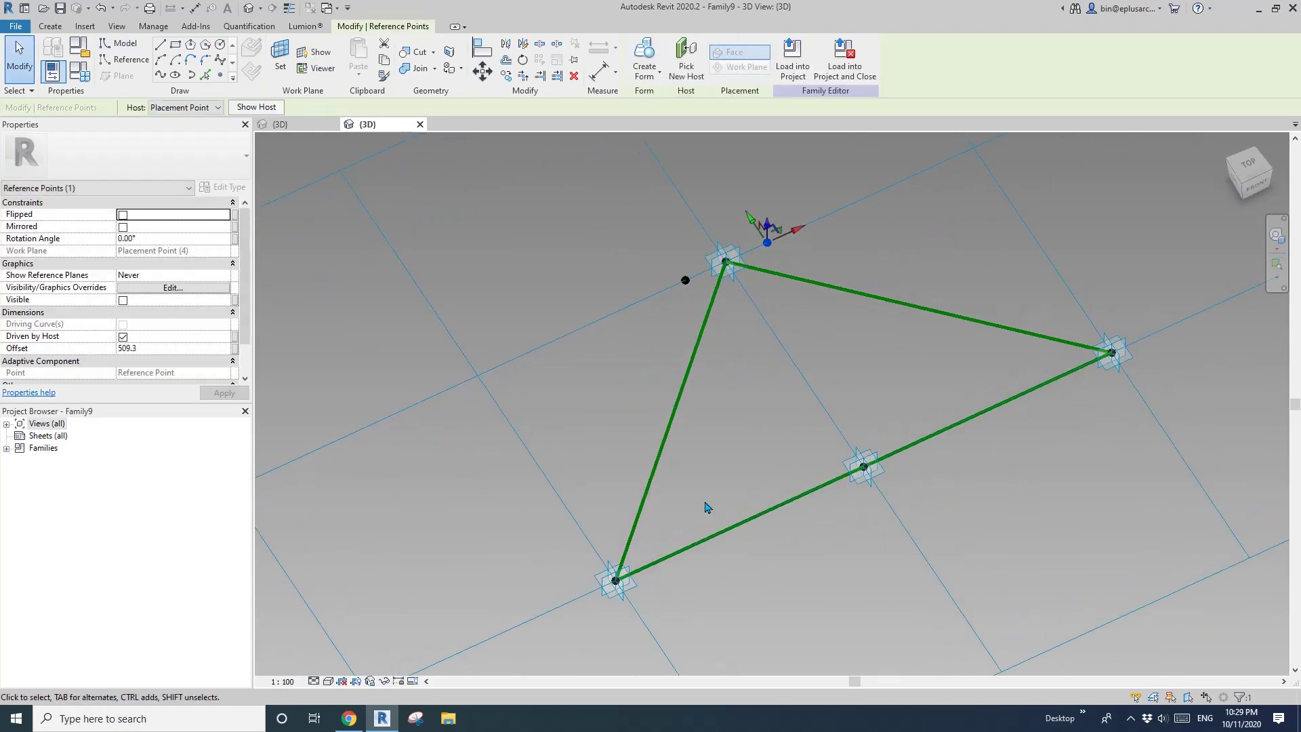
Step: Place two reference points on the triangle's base line, one near each end
left_click(221, 76)
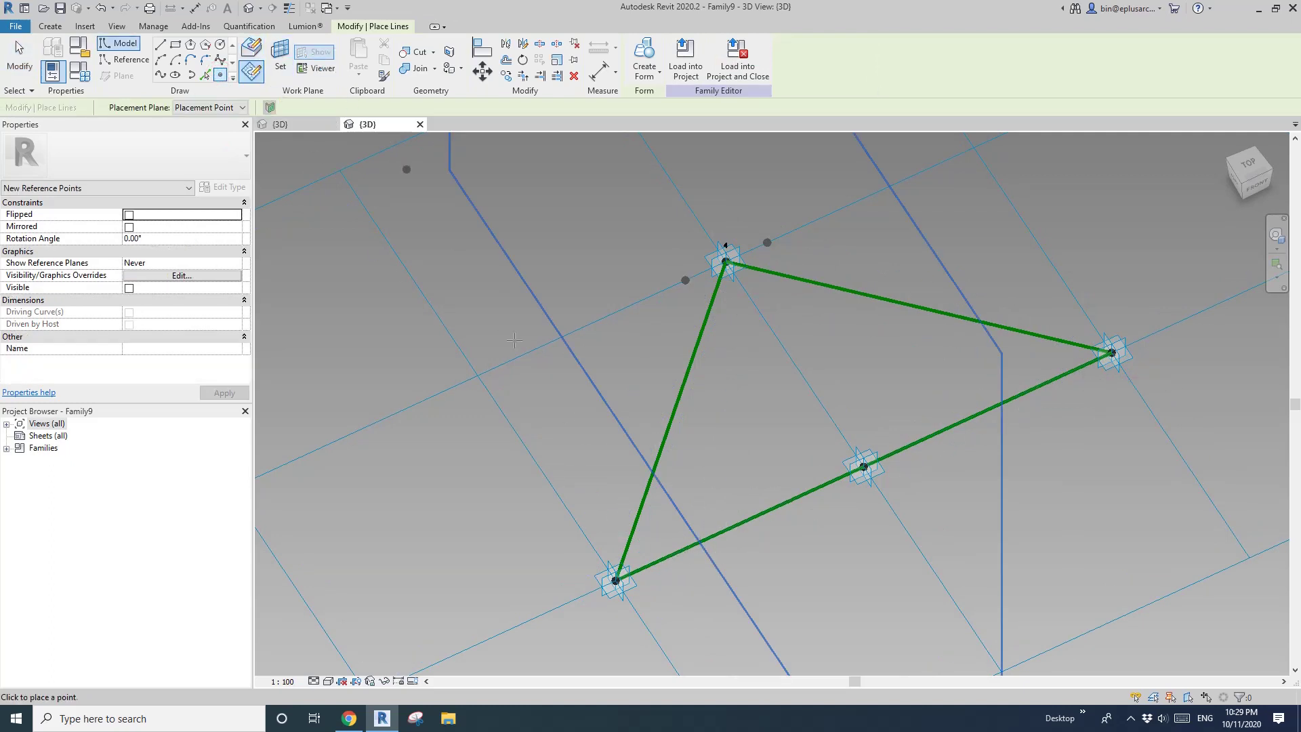
left_click(666, 557)
scroll(1063, 371, "up", 1)
left_click(1065, 373)
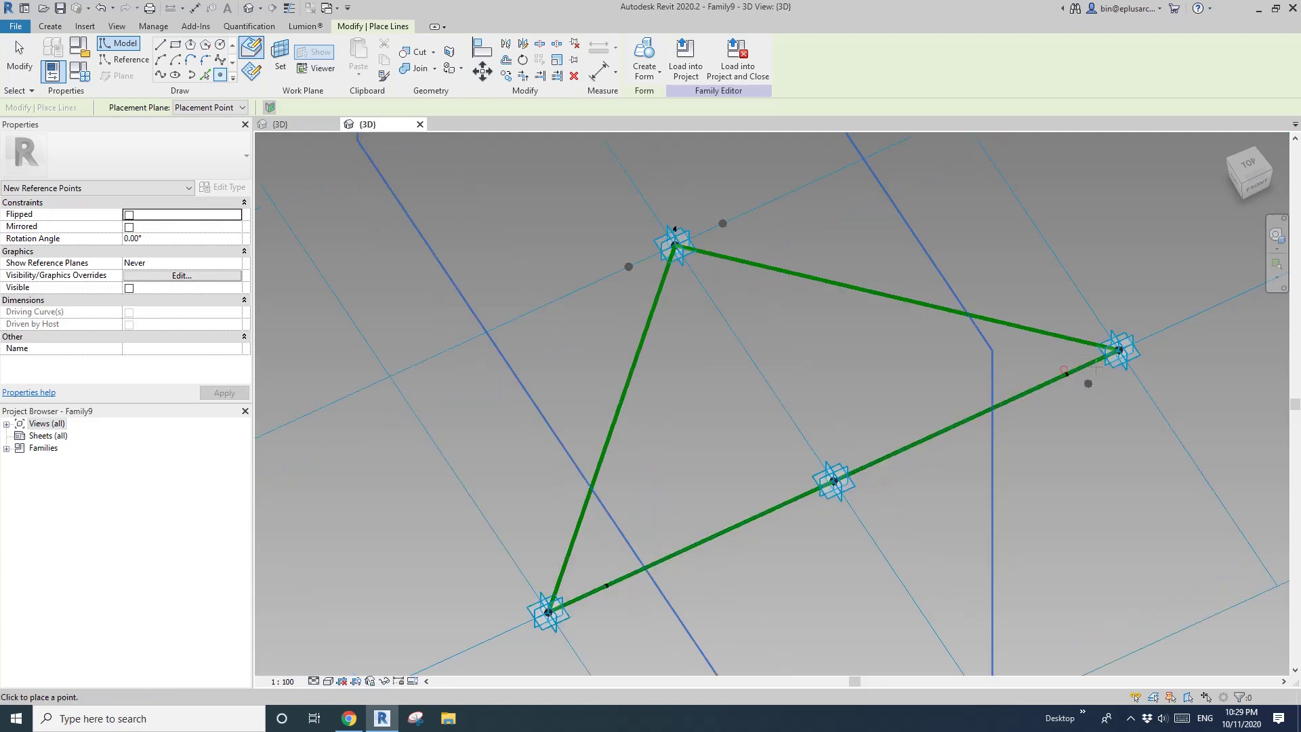
scroll(886, 438, "down", 1)
key("Escape")
Step: Connect the left apex point to the left base point and the two apex points with splines, making both reference lines
middle_click_drag(691, 546, 650, 532, "shift")
left_click_drag(598, 267, 720, 583)
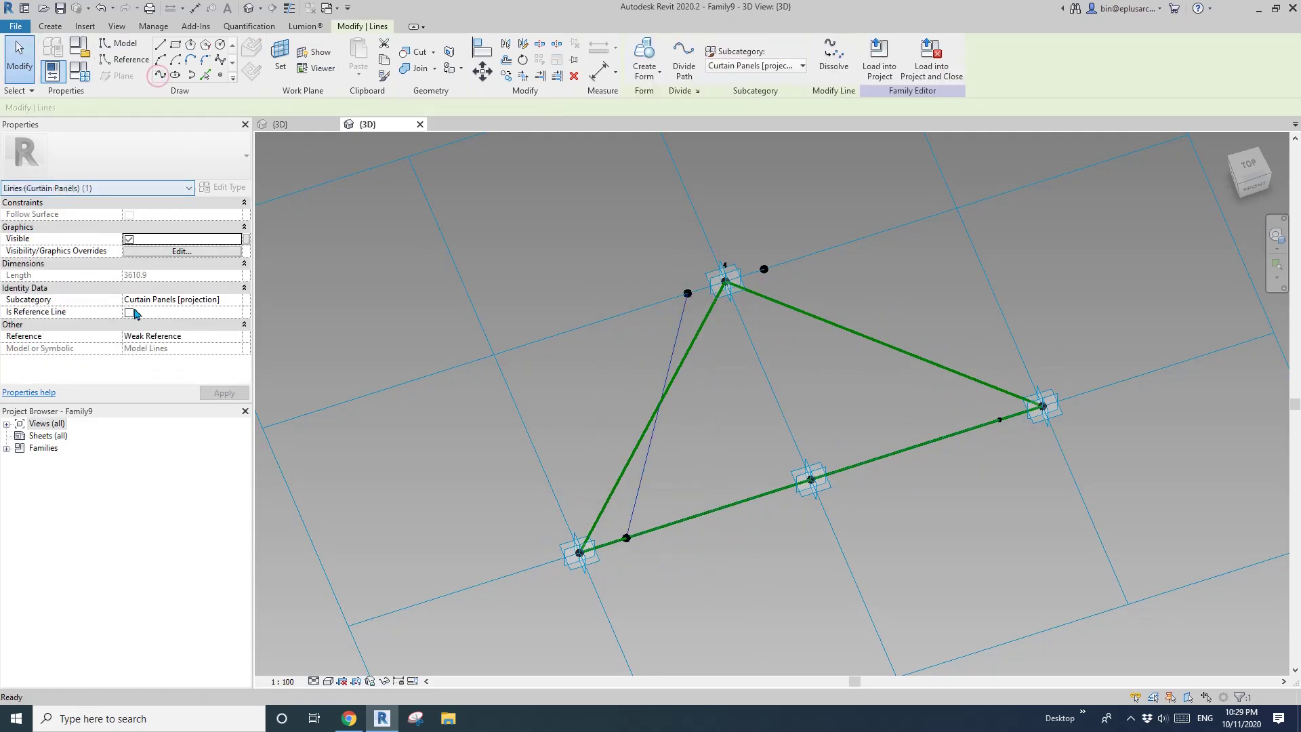
left_click(132, 312)
left_click_drag(661, 261, 708, 306)
left_click_drag(755, 244, 789, 290, "ctrl")
left_click(160, 75)
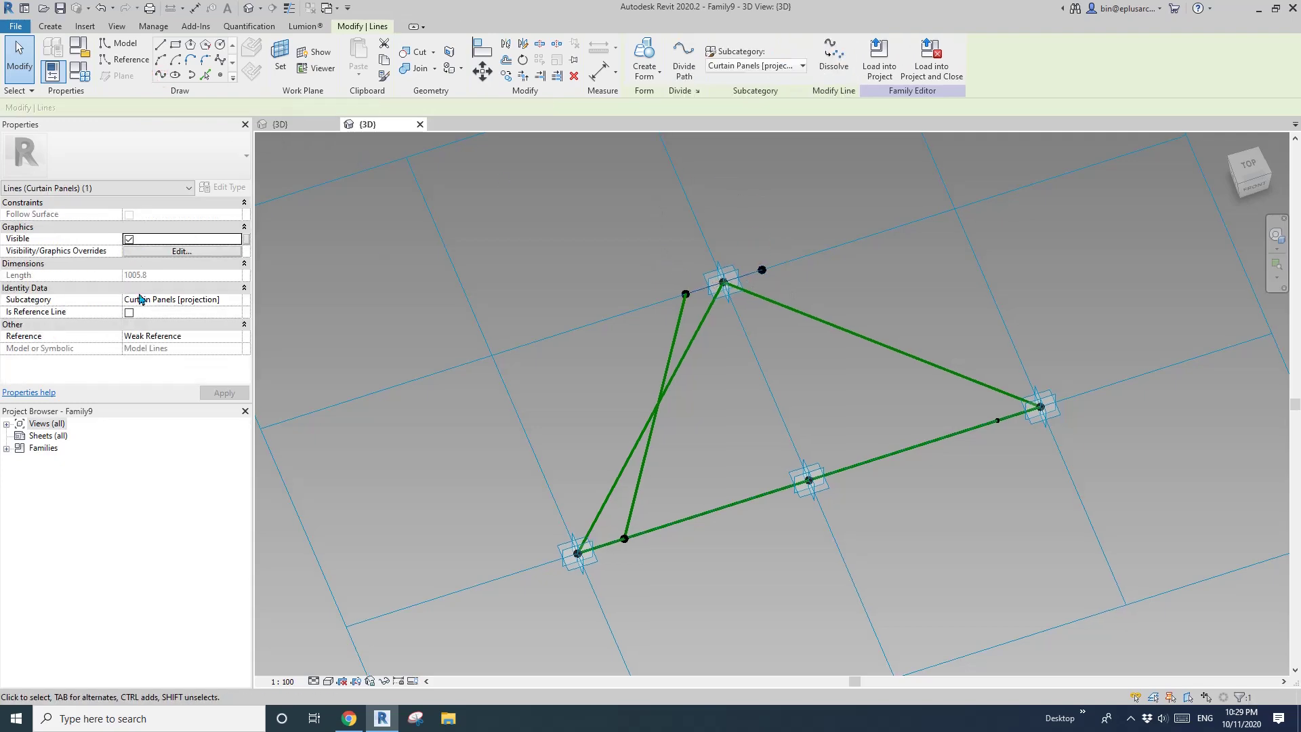
left_click(129, 312)
Step: Connect the right apex point to the right base point and the two base points with splines, making both reference lines
left_click_drag(744, 242, 784, 290)
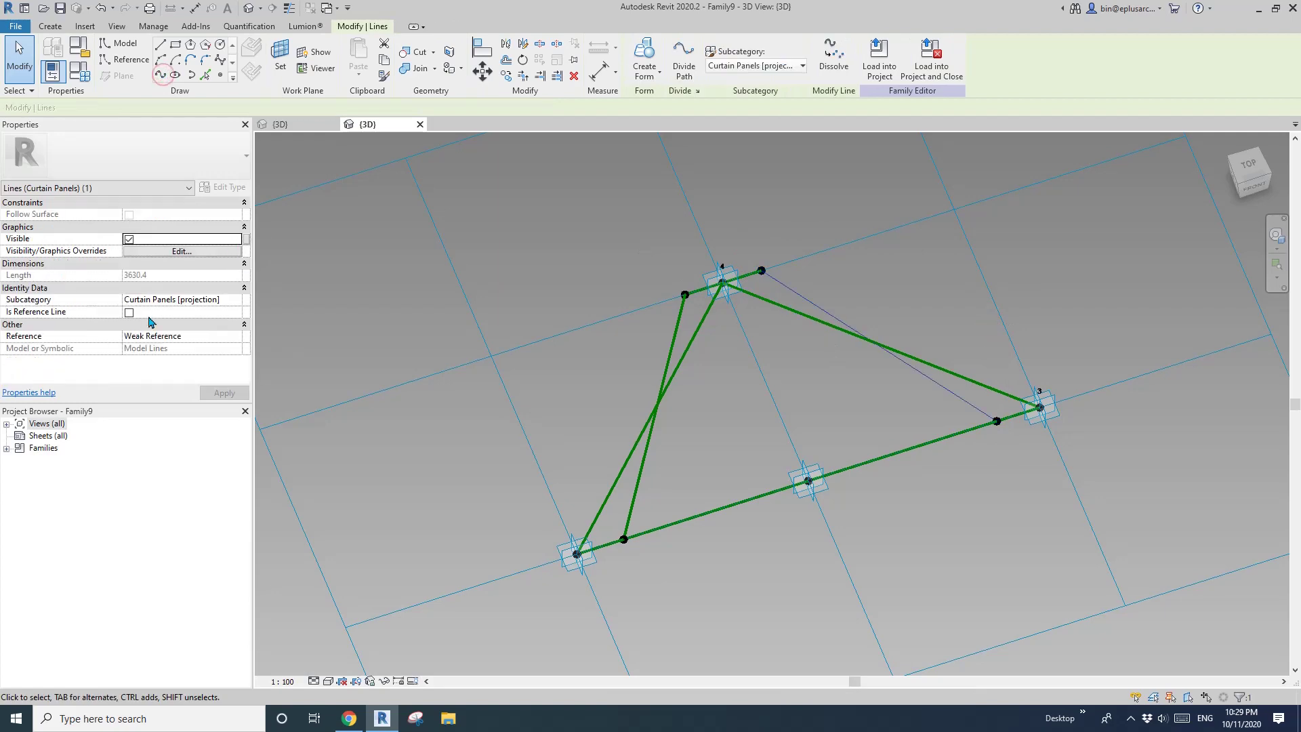
left_click(128, 312)
left_click_drag(614, 524, 650, 550)
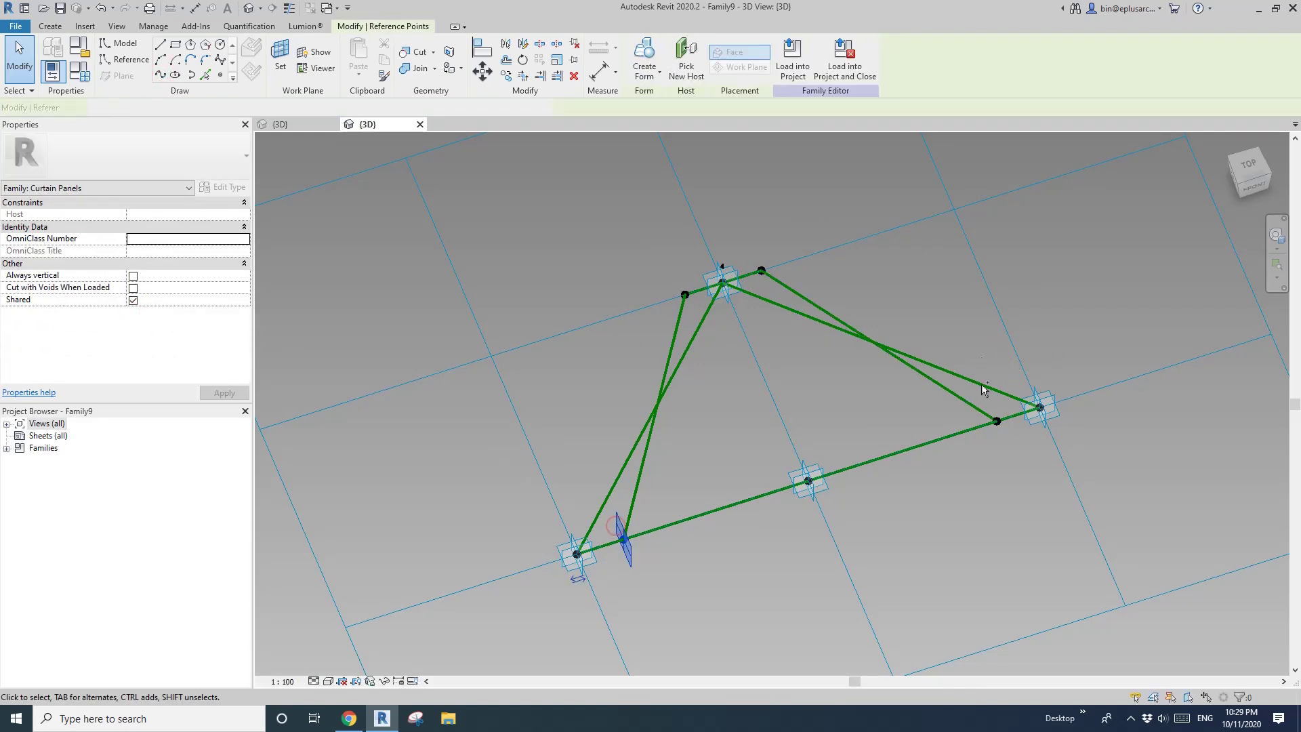
left_click(160, 75)
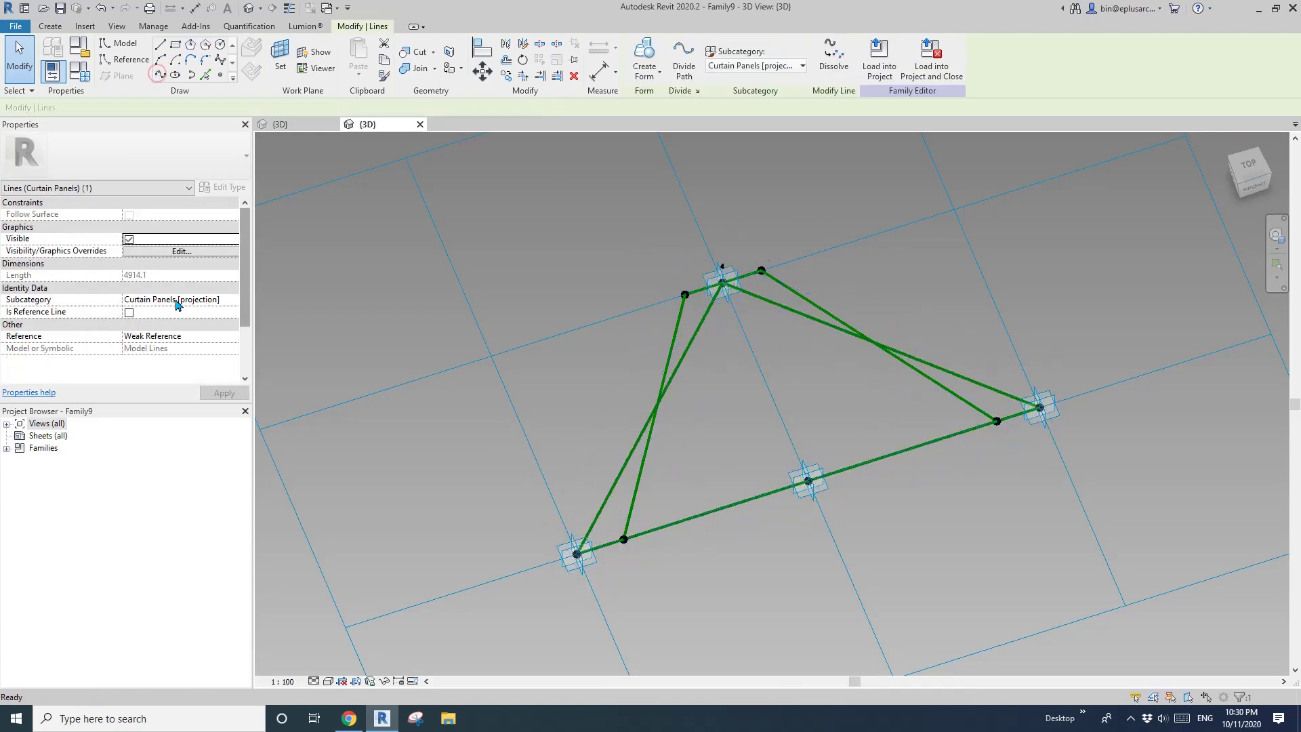
left_click(129, 312)
Step: Create a flat surface form from the closed chain of four reference lines
key("Tab")
left_click(797, 275)
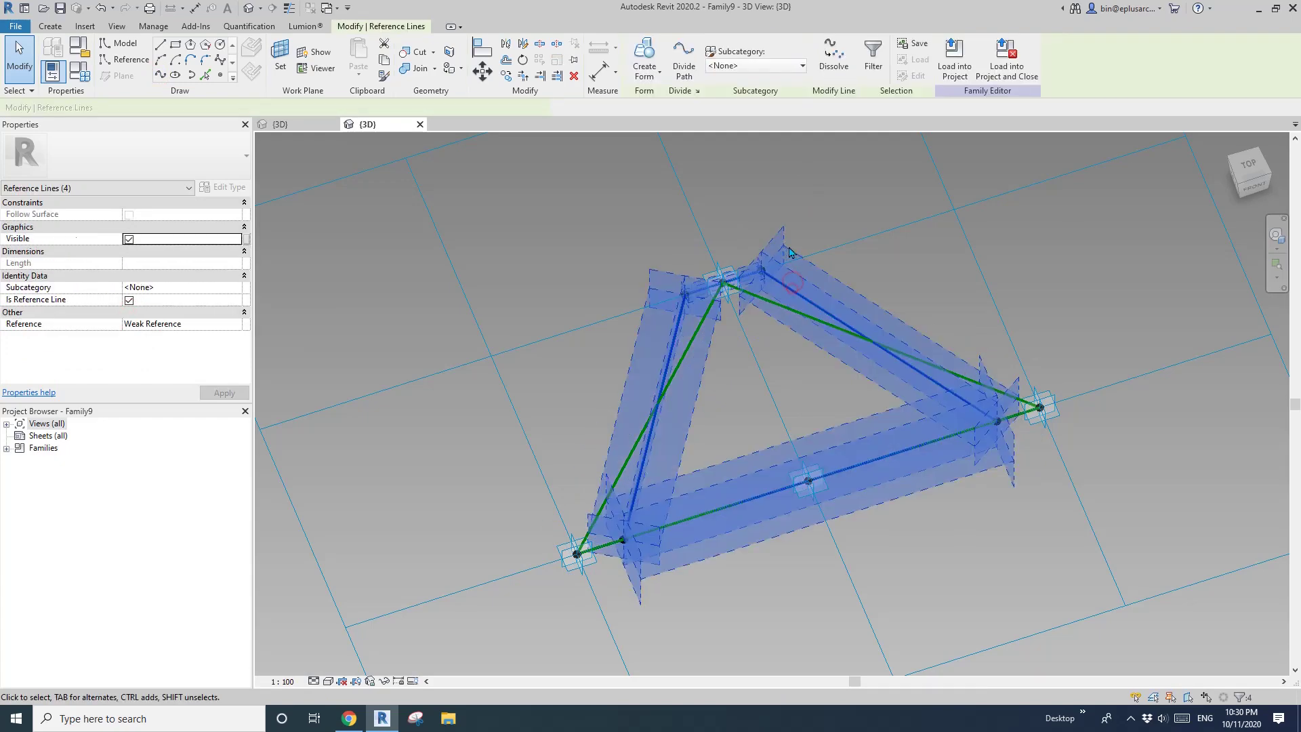
left_click(644, 57)
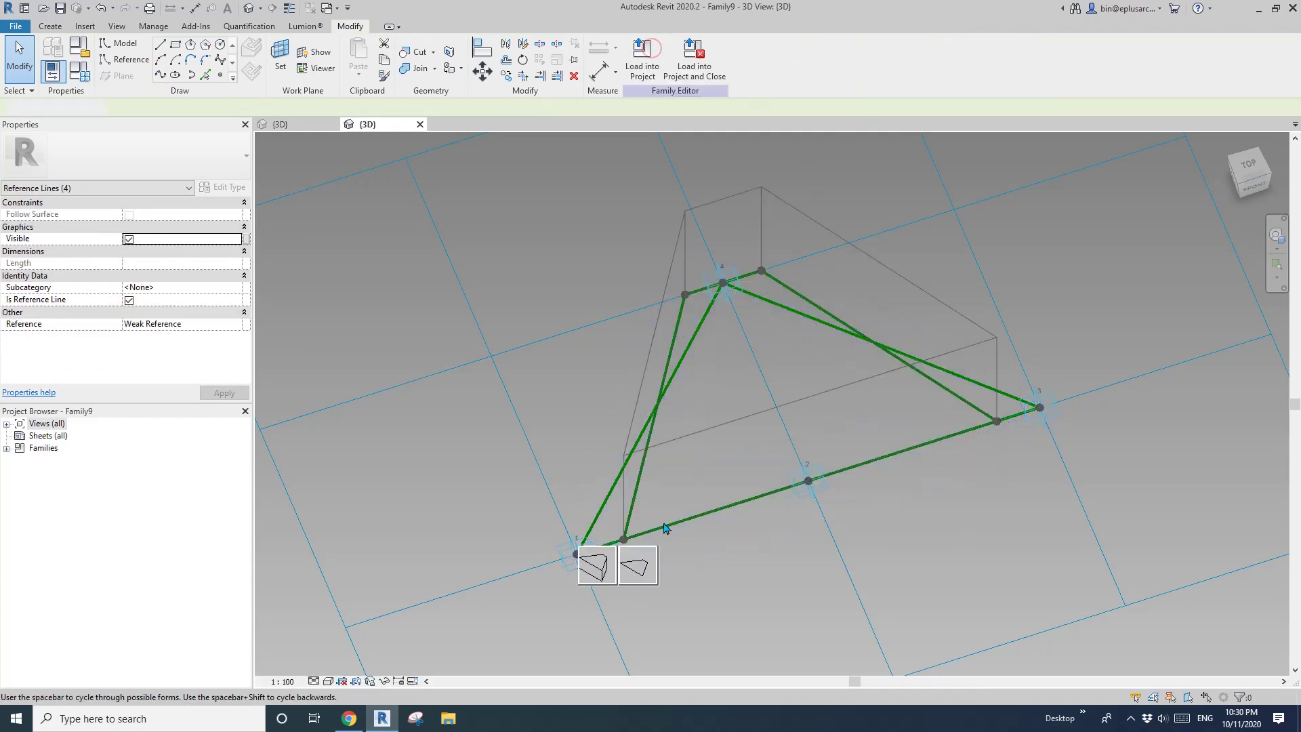
left_click(637, 567)
middle_click_drag(636, 566, 762, 393, "shift")
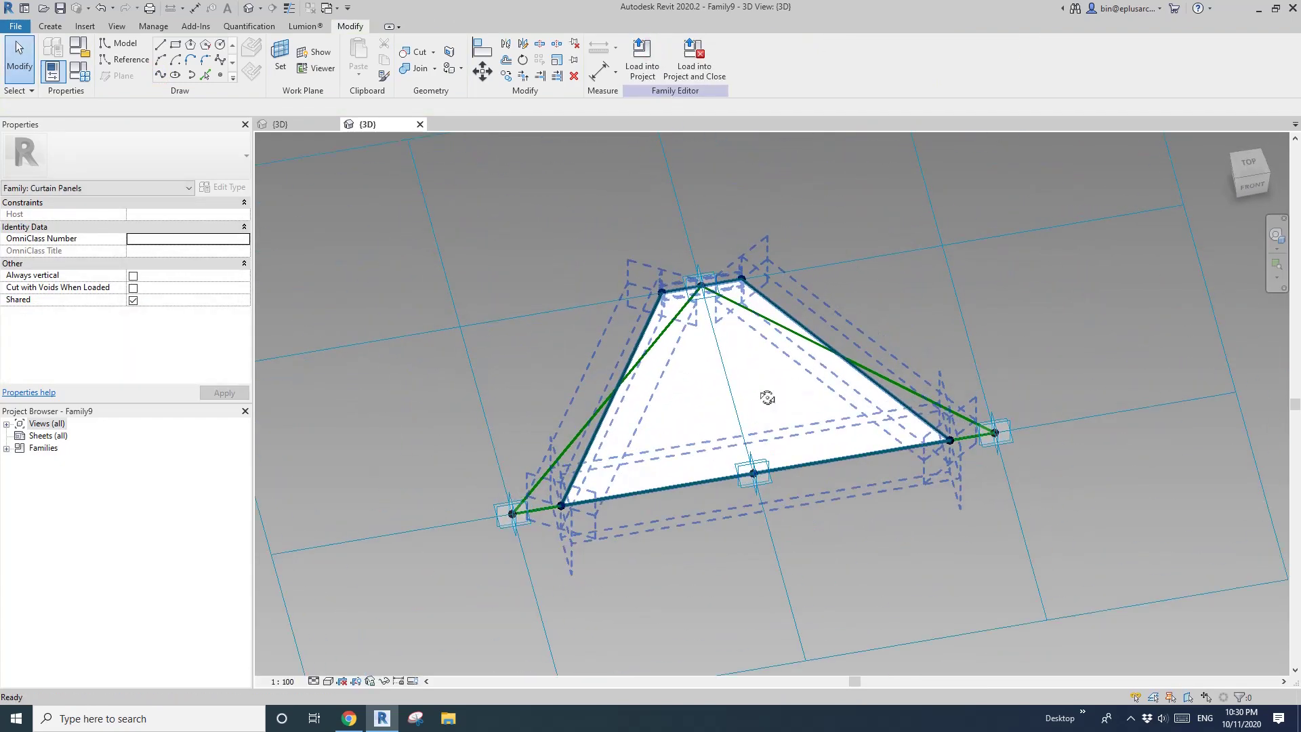
Step: Load the panel family into the mass and apply Family9 under Triangle Step (bent) to the divided surface
left_click(642, 61)
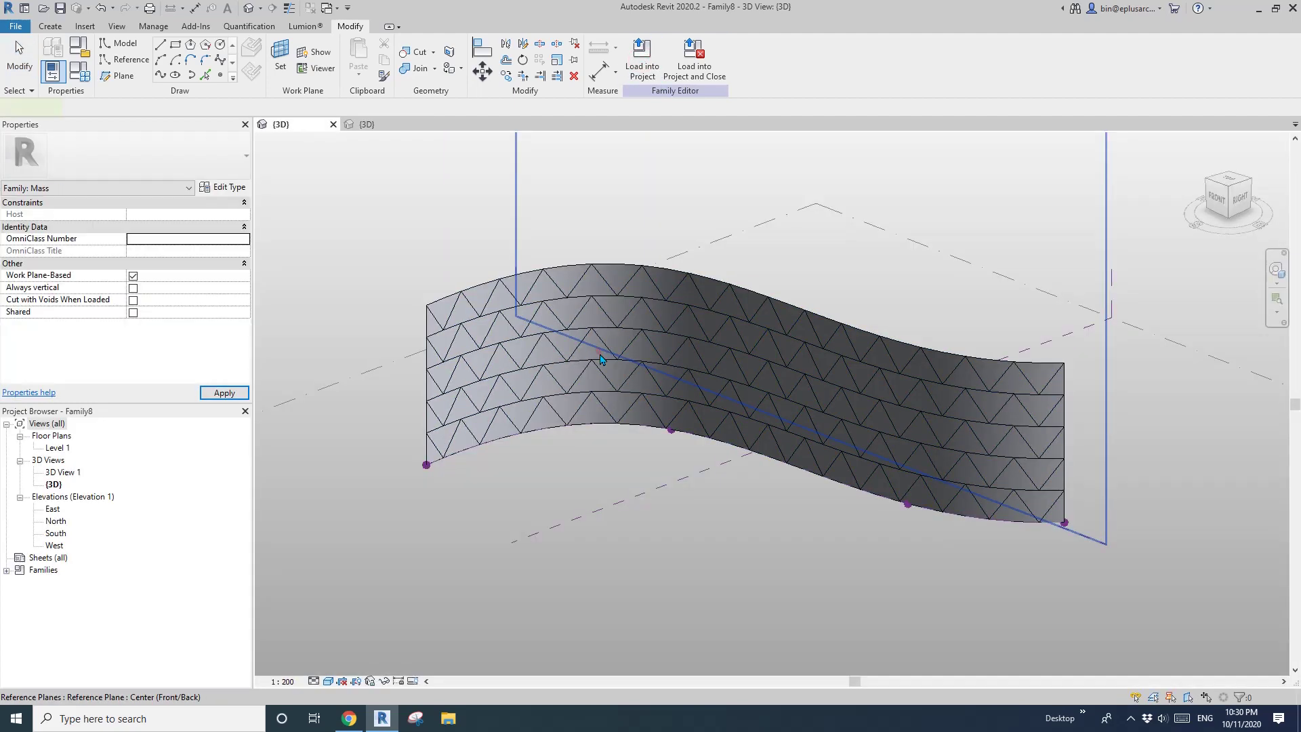
left_click(601, 360)
left_click(568, 381)
left_click(175, 157)
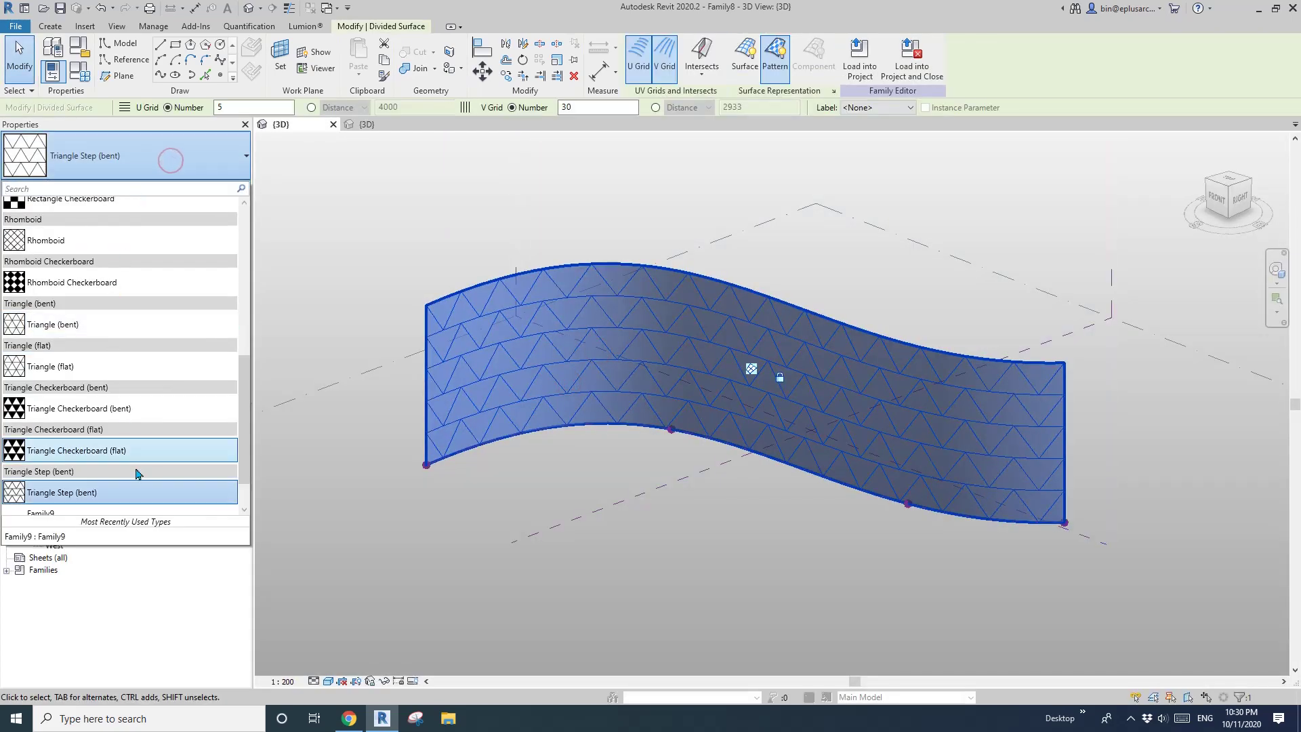
scroll(55, 461, "down", 2)
left_click(54, 466)
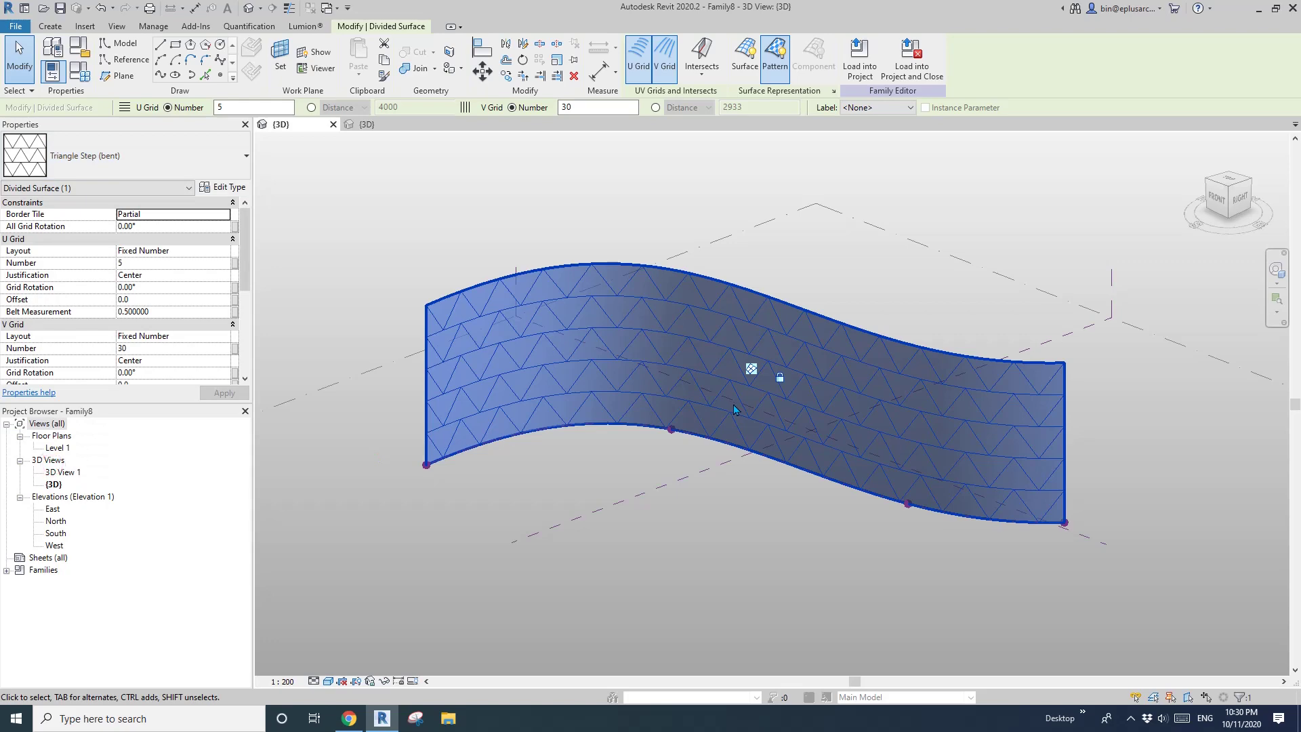
middle_click_drag(747, 411, 905, 463, "shift")
key("Escape")
Step: Examine an inverted panel near the wall's base, checking its shape and edges from several angles
scroll(888, 456, "down", 1)
scroll(845, 453, "up", 6)
scroll(845, 453, "down", 1)
scroll(896, 461, "up", 6)
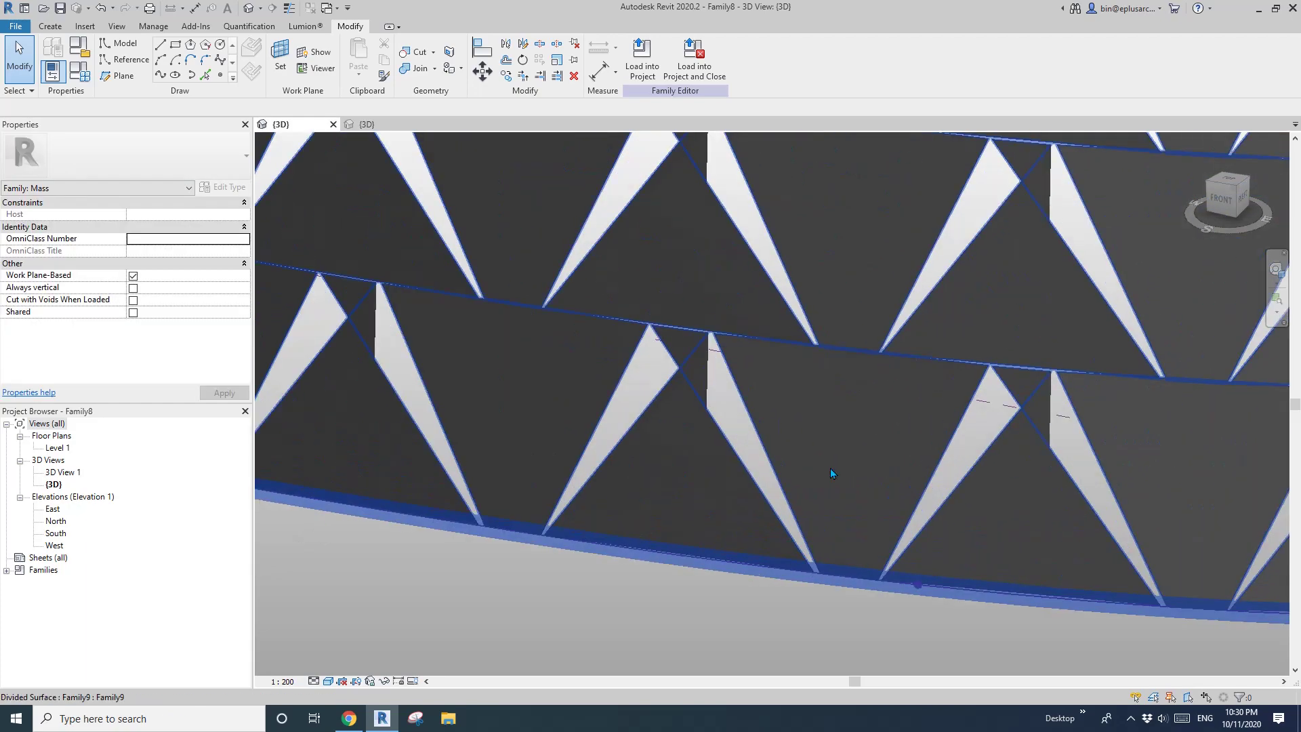
key("Tab")
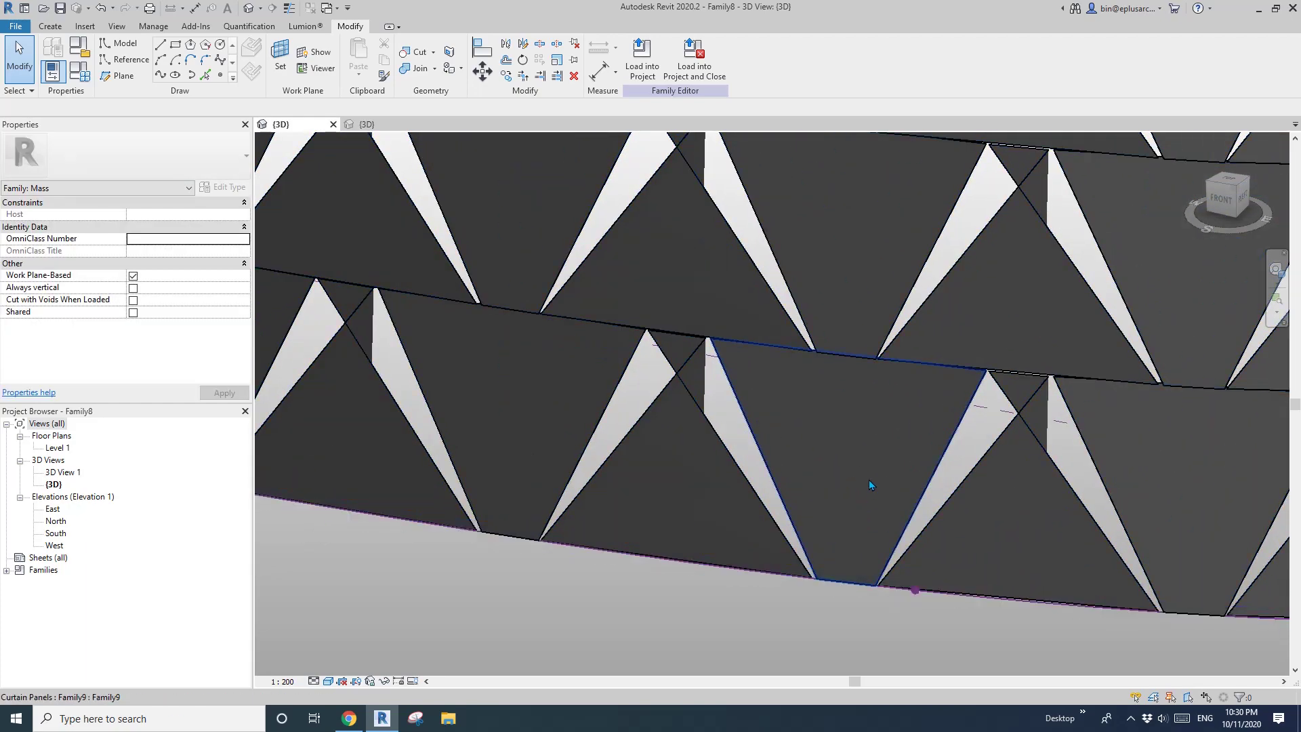
left_click(869, 479)
scroll(842, 380, "down", 3)
middle_click_drag(866, 404, 837, 375, "shift")
scroll(804, 405, "up", 1)
scroll(803, 405, "up", 2)
scroll(836, 375, "up", 2)
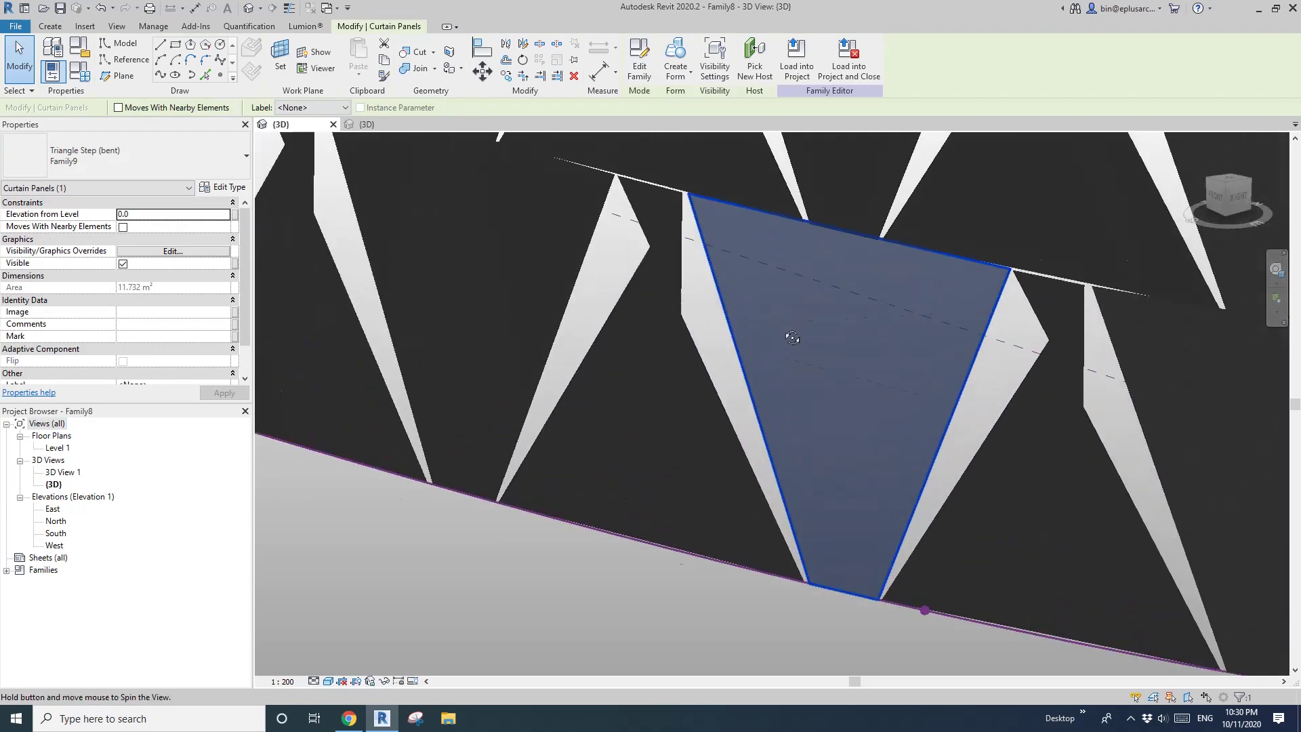
middle_click_drag(787, 337, 752, 332, "shift")
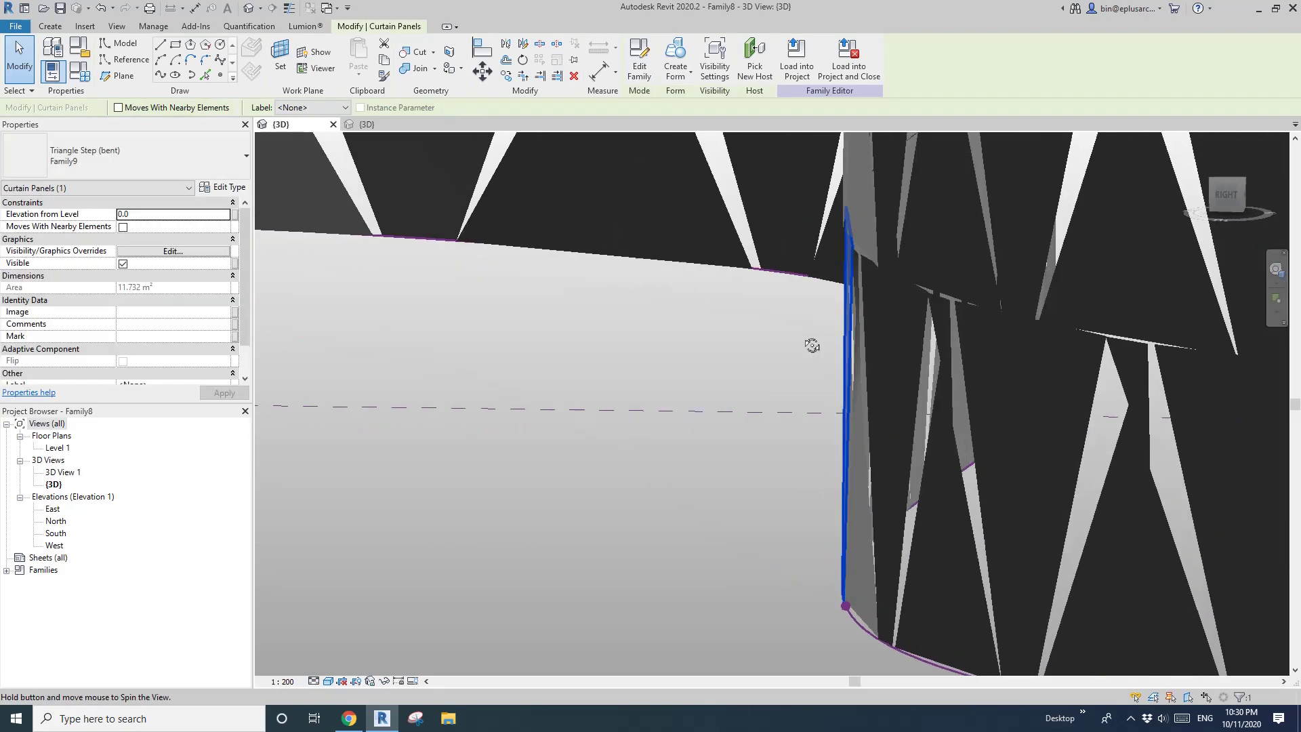
middle_click_drag(814, 346, 1012, 416, "shift")
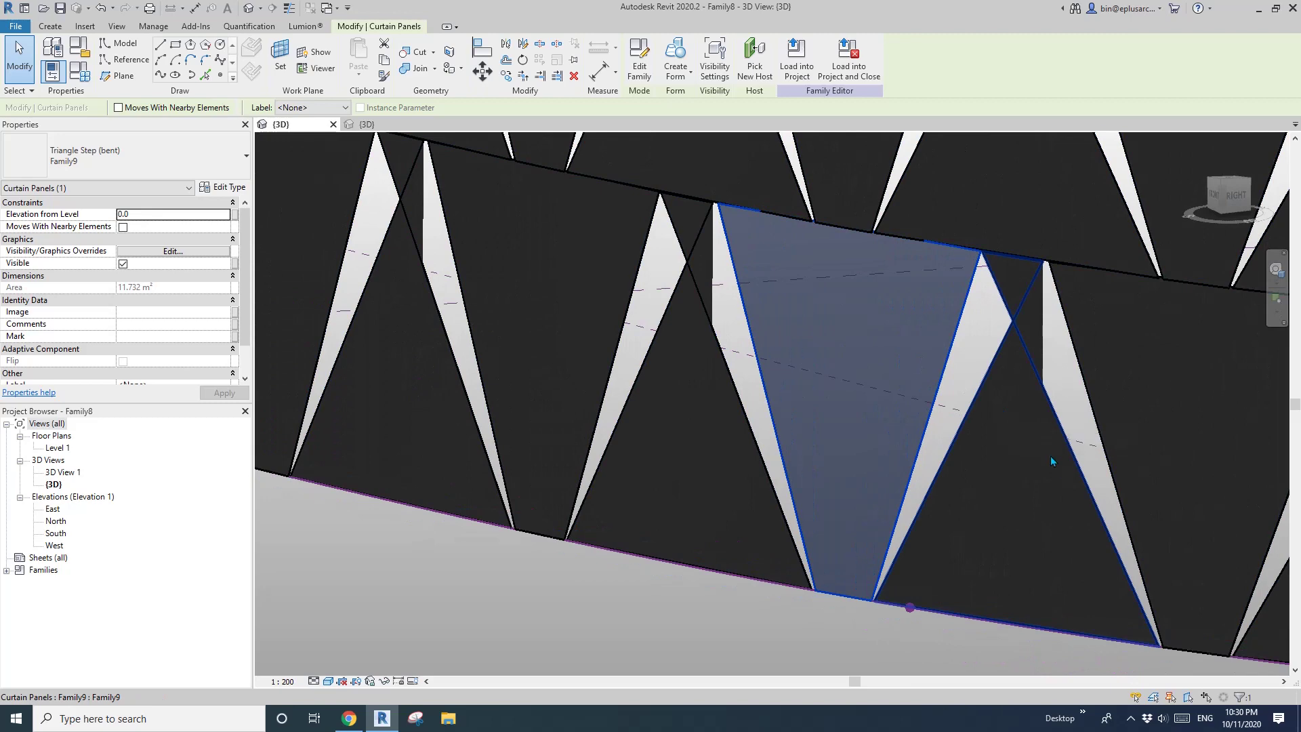
Step: Examine an upright panel in the bottom row, checking its form where its edges meet near the top
left_click(1031, 438)
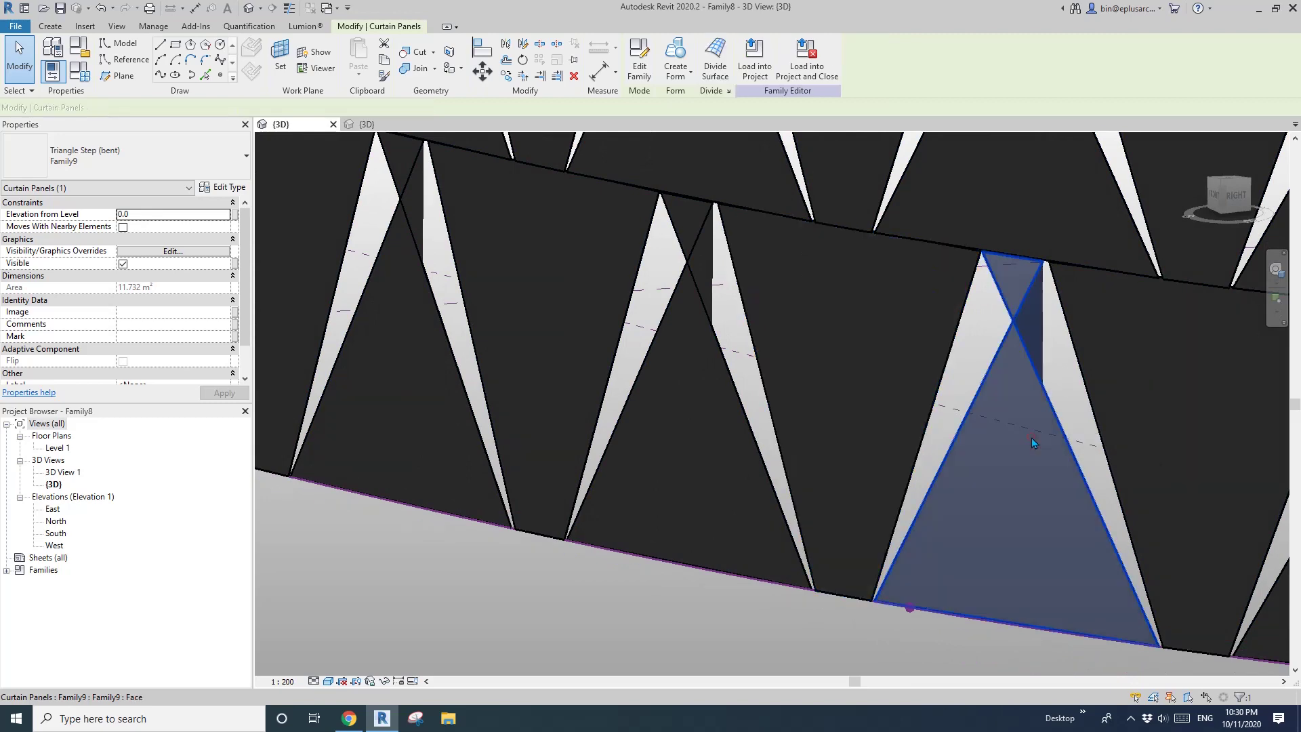
scroll(849, 421, "down", 1)
middle_click_drag(1032, 437, 810, 372)
key("Escape")
key("Tab")
left_click(858, 451)
left_click(860, 433)
scroll(859, 432, "down", 2)
key("Escape")
left_click(827, 453)
scroll(847, 410, "up", 2)
scroll(807, 368, "up", 1)
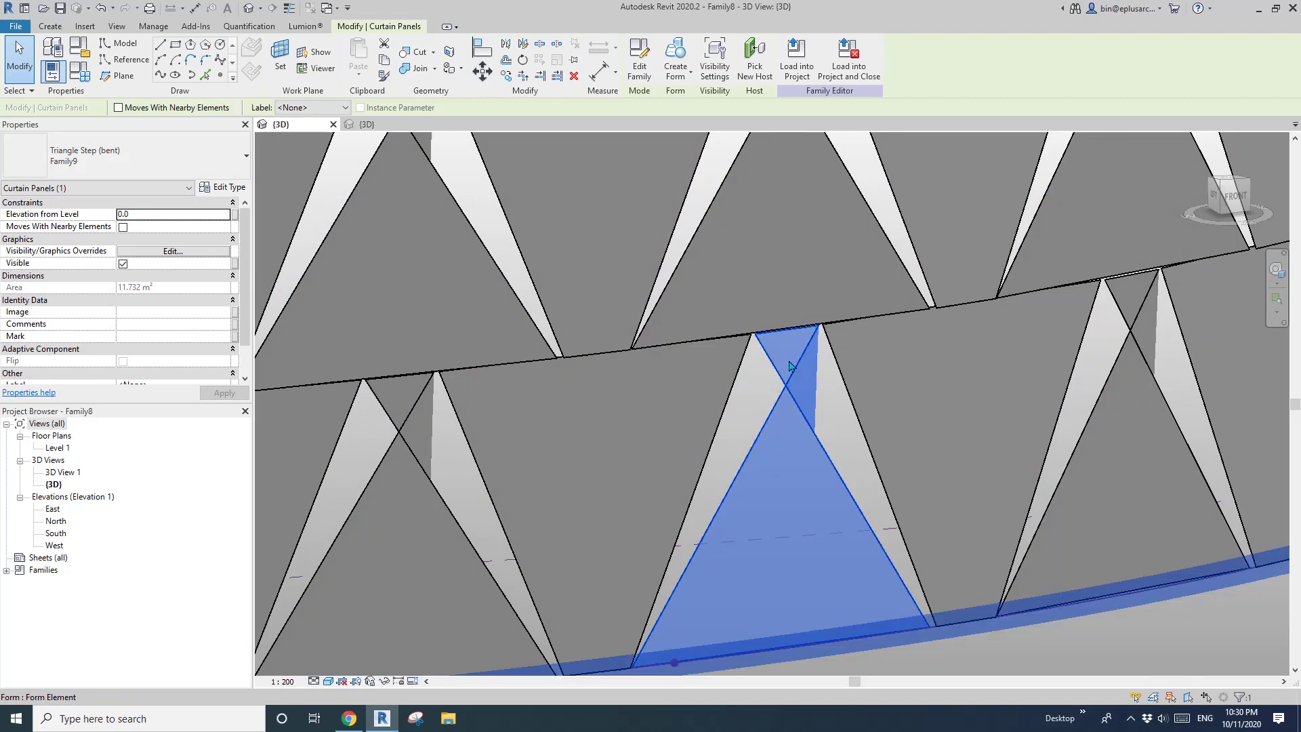
scroll(861, 284, "down", 1)
middle_click_drag(819, 421, 778, 456, "shift")
scroll(778, 452, "down", 2)
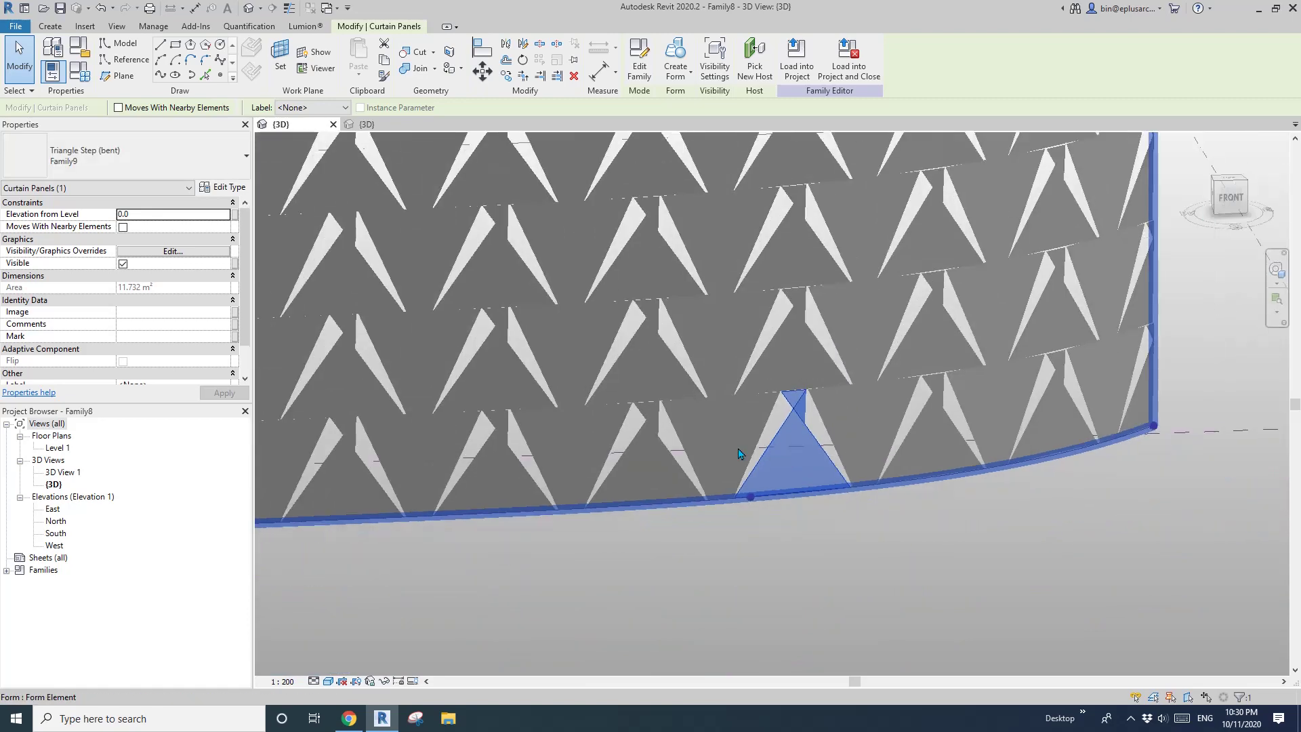
Step: In the panel family, extrude the flat surface form into a solid about 472 mm thick
left_click(385, 123)
left_click(386, 123)
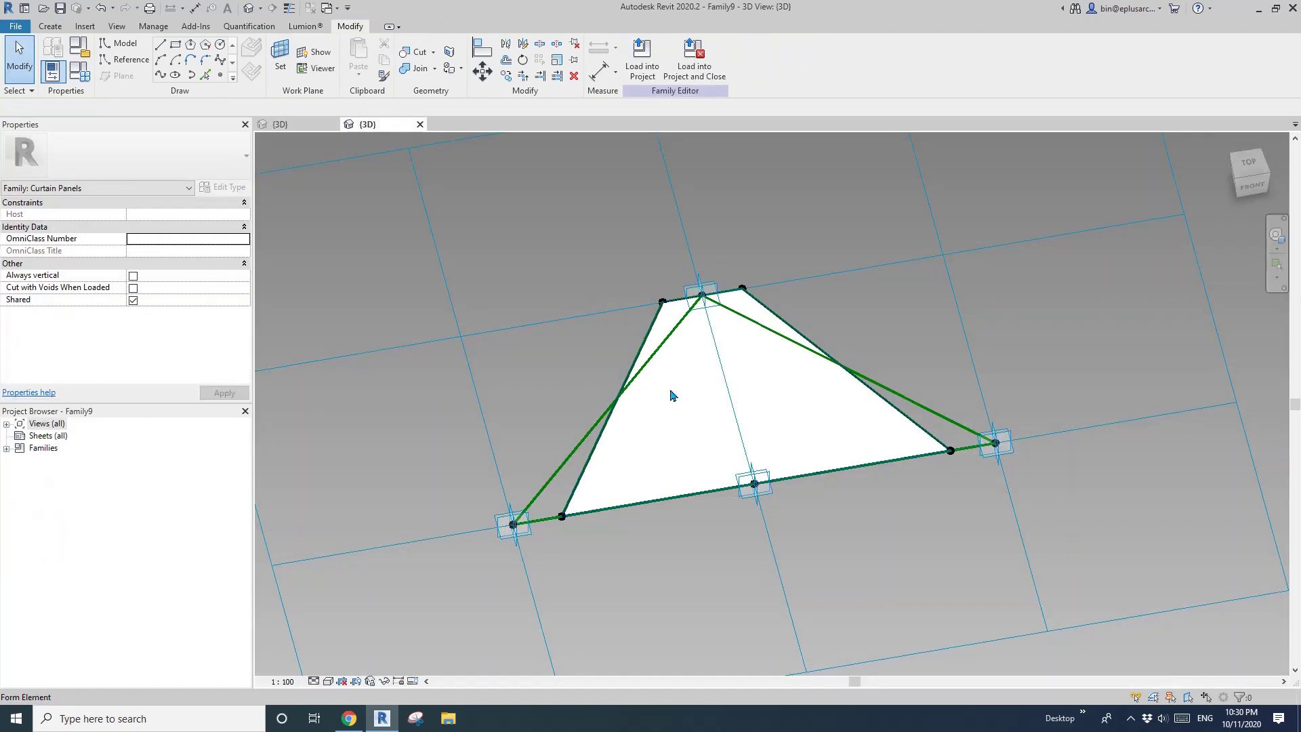
left_click(686, 396)
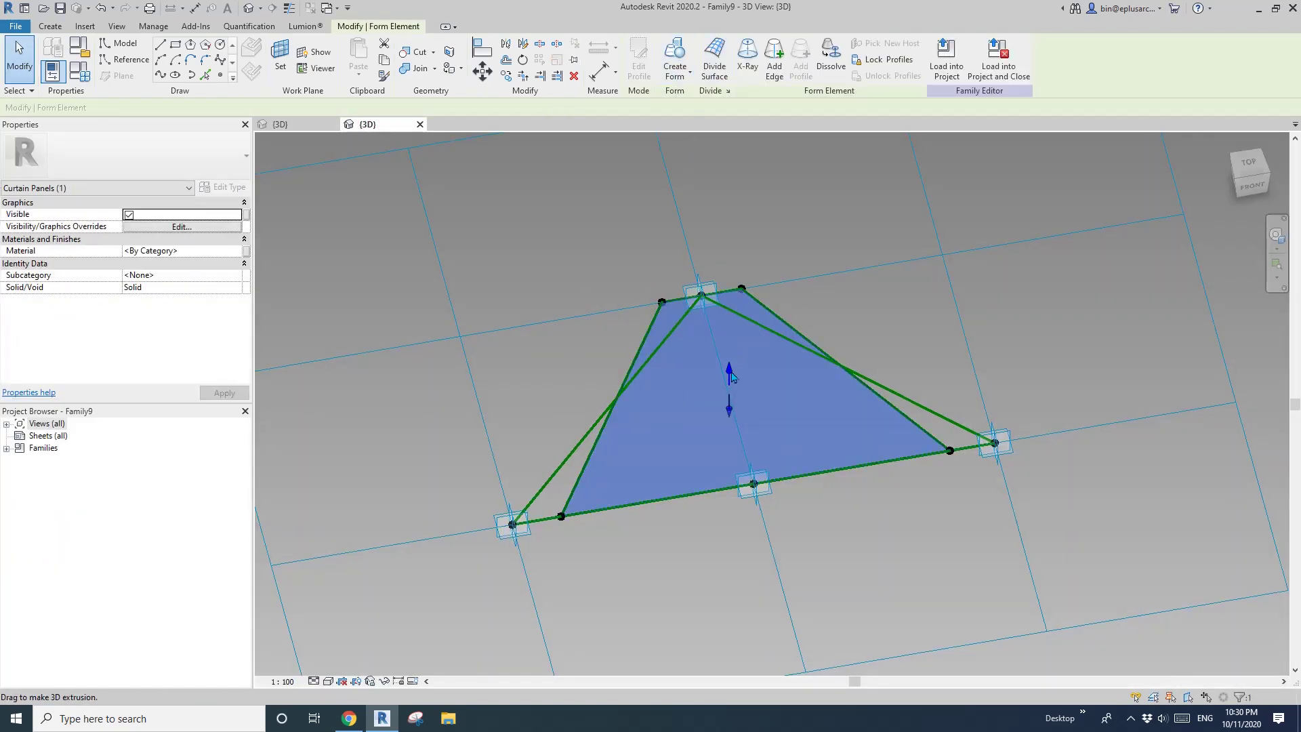
left_click_drag(732, 377, 780, 326)
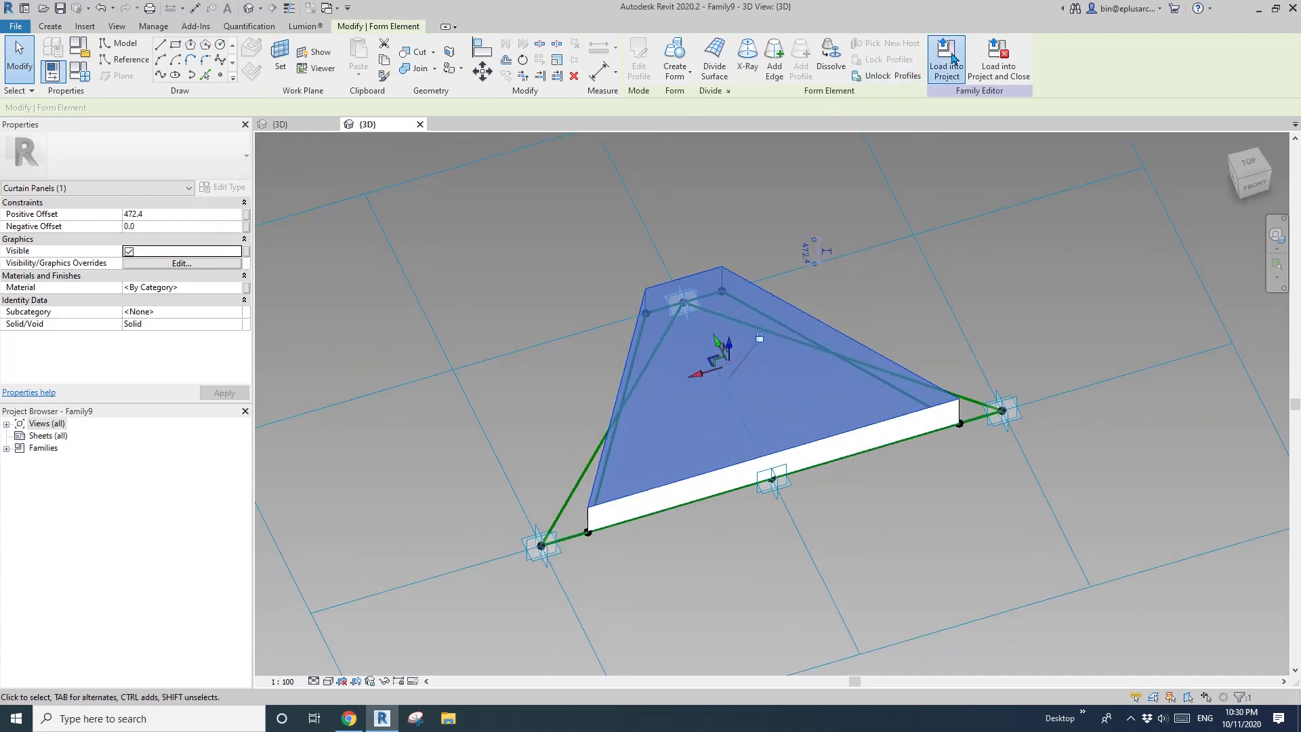
Step: Reload the thickened panel family into the mass, overwriting the existing version and accepting the warnings
left_click(952, 58)
left_click(656, 320)
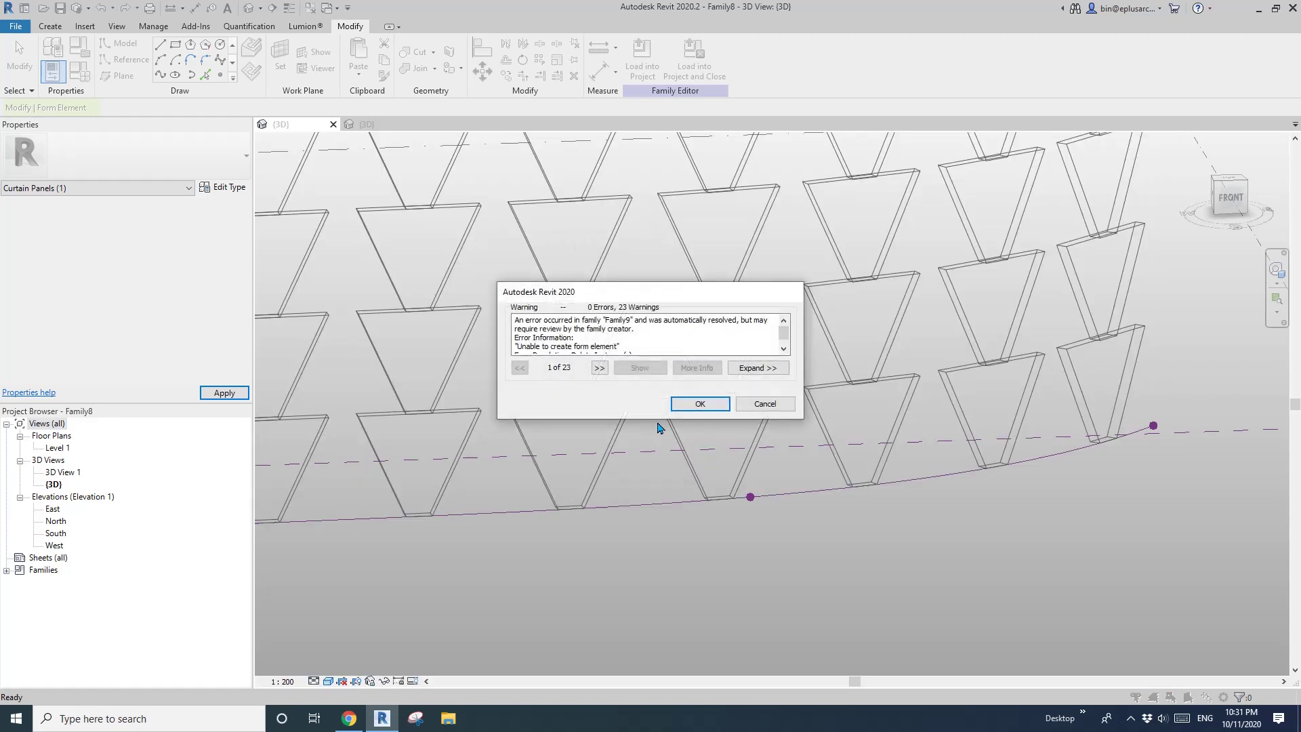
left_click(684, 407)
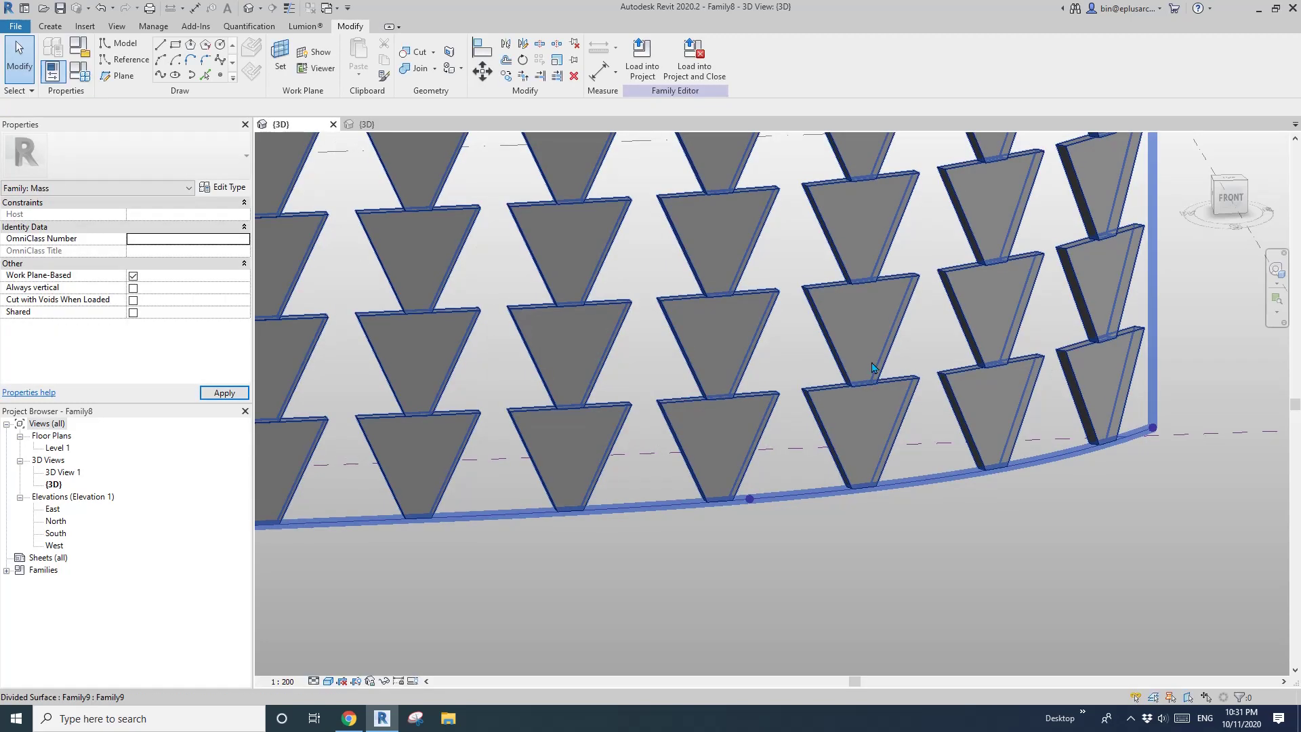
scroll(862, 365, "down", 2)
mouse_move(1103, 324)
middle_mouse_down("shift")
mouse_move(795, 419)
mouse_move(841, 439)
middle_mouse_up("shift")
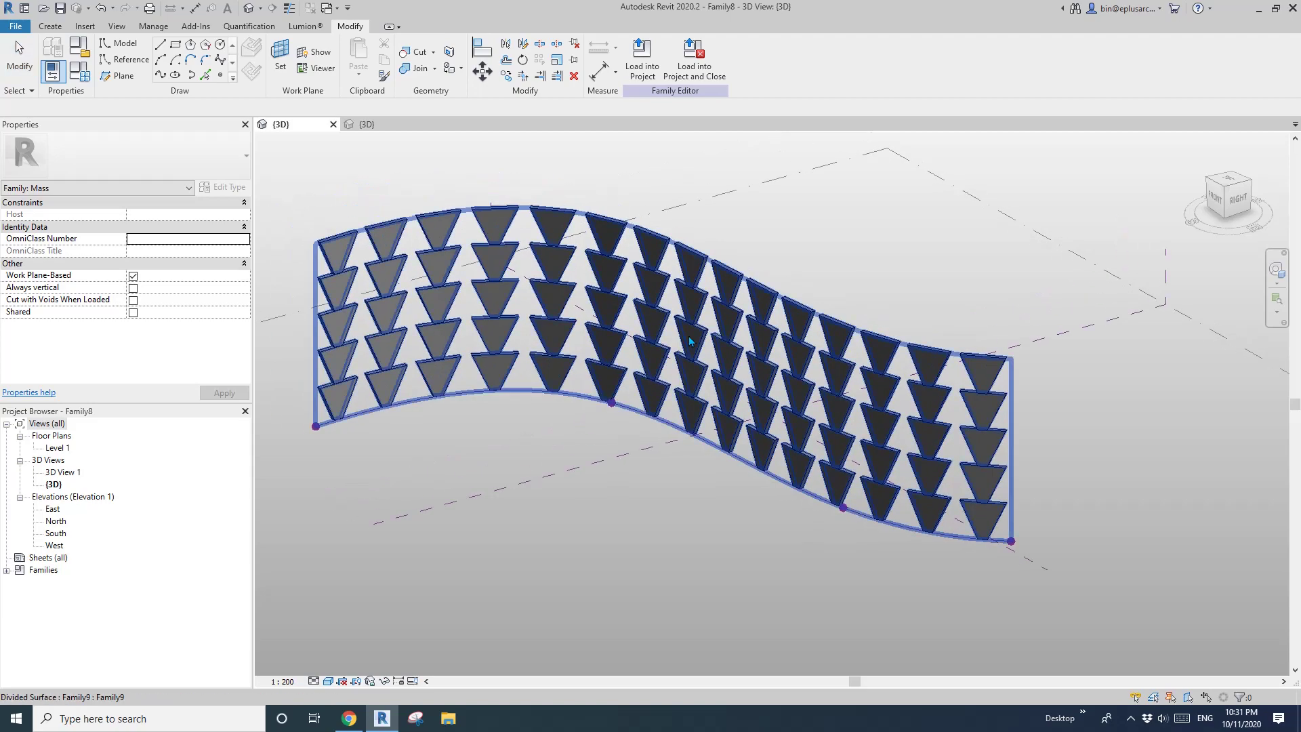
Step: Replace the curtain panels on the divided surface with the _No Pattern type
left_click(692, 345)
scroll(694, 348, "up", 1)
middle_click_drag(695, 352, 724, 366, "shift")
scroll(697, 342, "down", 2)
scroll(724, 368, "up", 3)
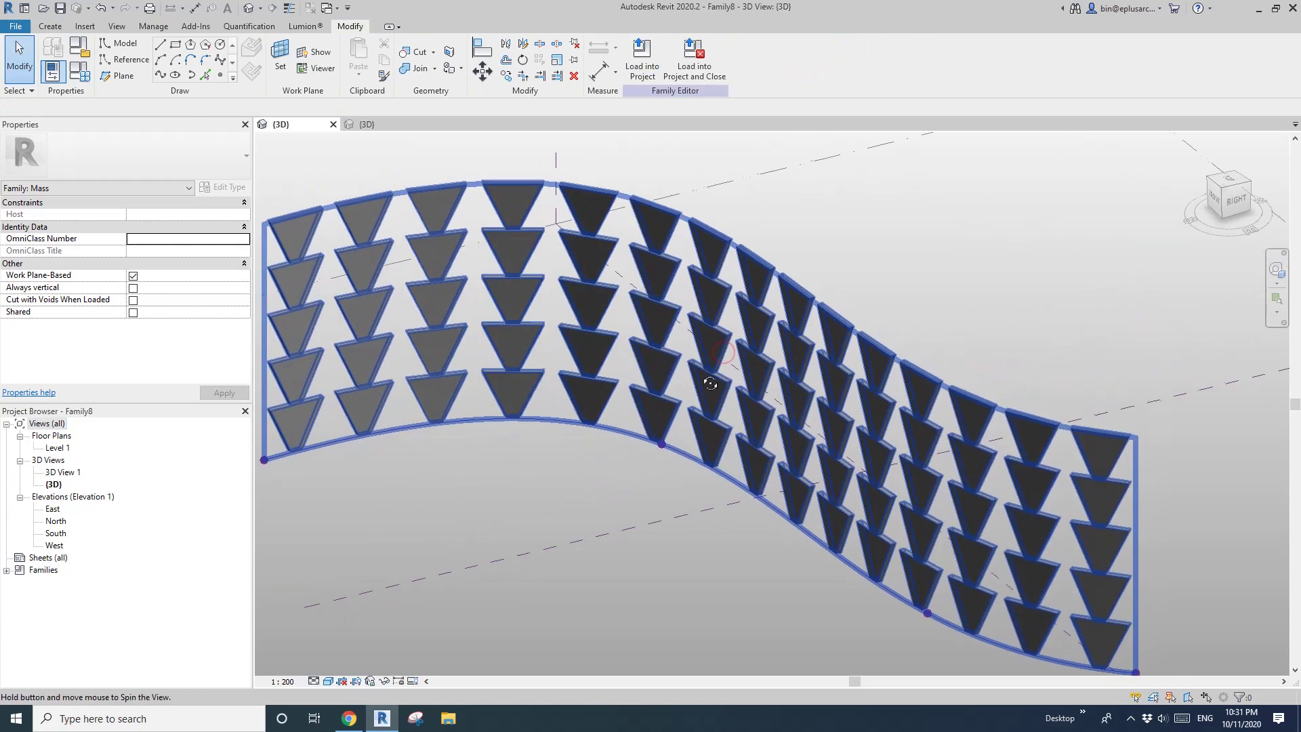
left_click(745, 348)
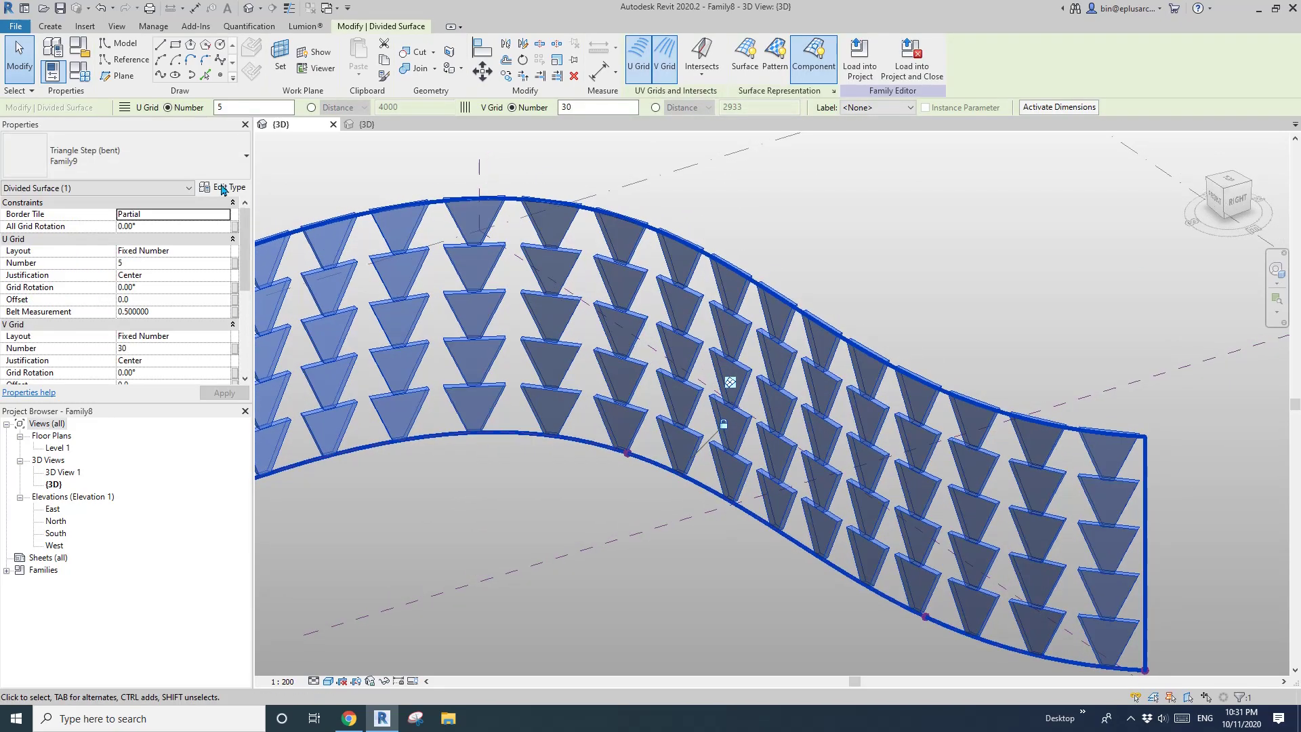
left_click(191, 169)
scroll(116, 347, "up", 8)
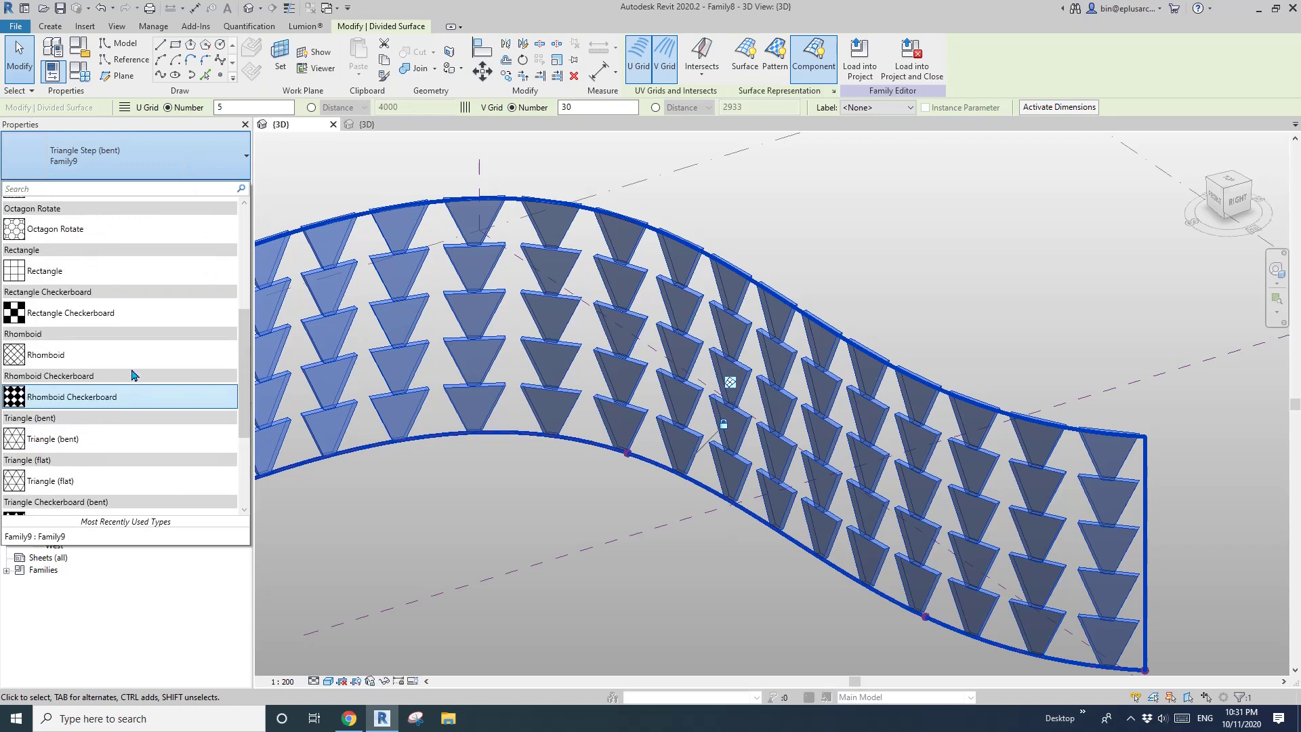
scroll(112, 373, "up", 3)
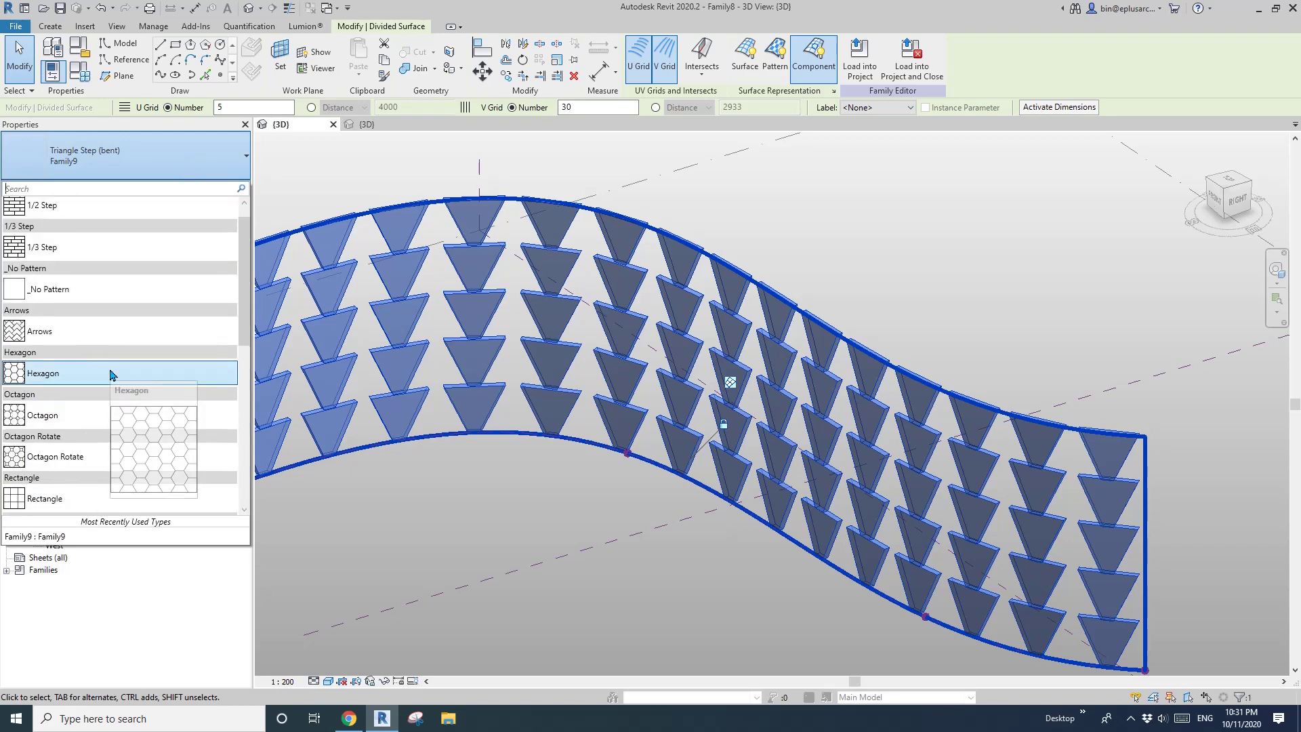
left_click(41, 289)
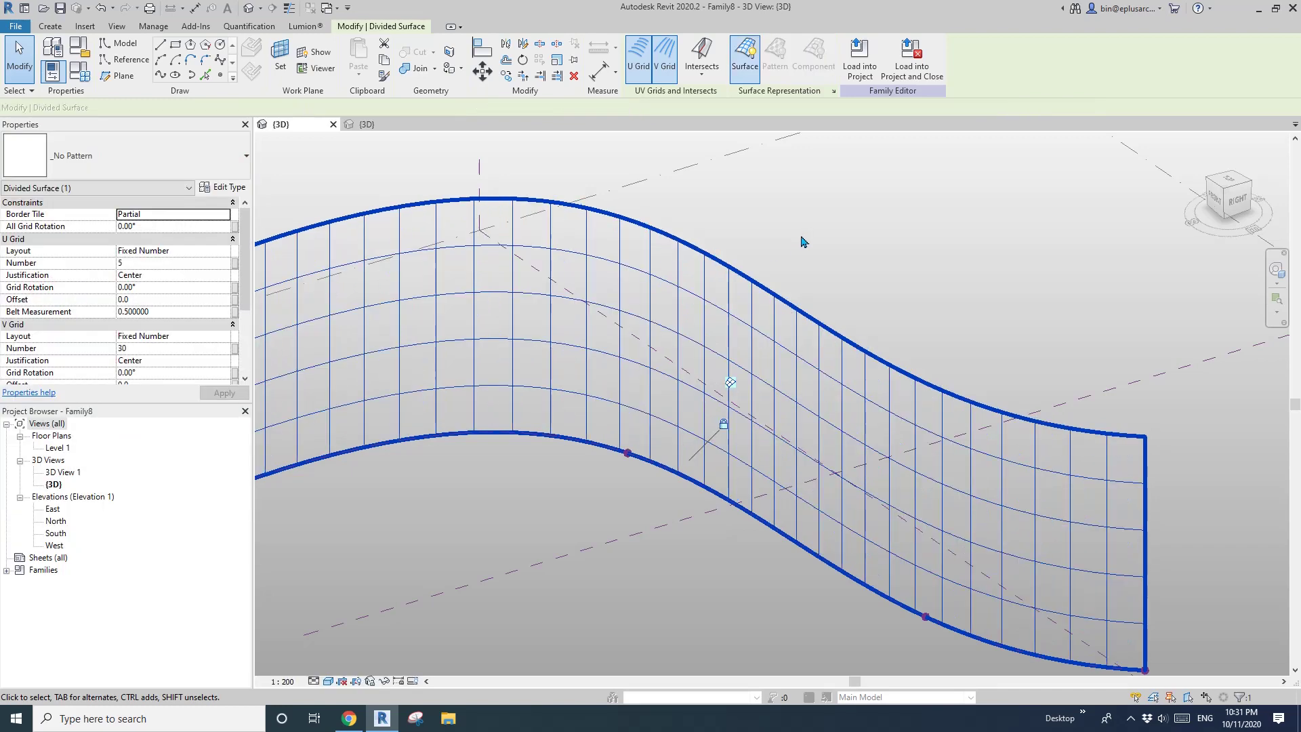
key("Escape")
Step: Turn on Nodes in the surface representation of the divided wall surface
scroll(799, 337, "down", 1)
middle_click_drag(773, 410, 811, 433, "shift")
scroll(834, 450, "up", 3)
left_click(809, 416)
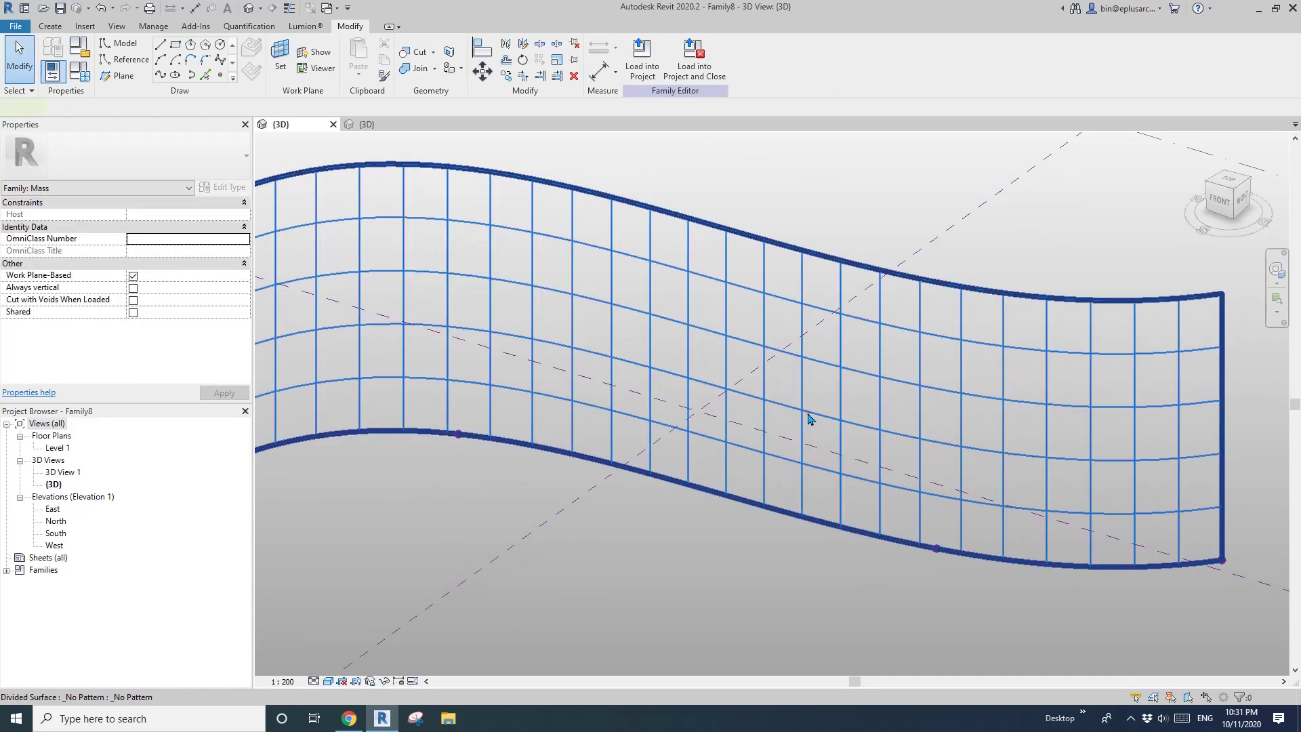
left_click(811, 420)
middle_click_drag(814, 422, 771, 420)
key("Escape")
left_click(803, 410)
scroll(804, 411, "down", 1)
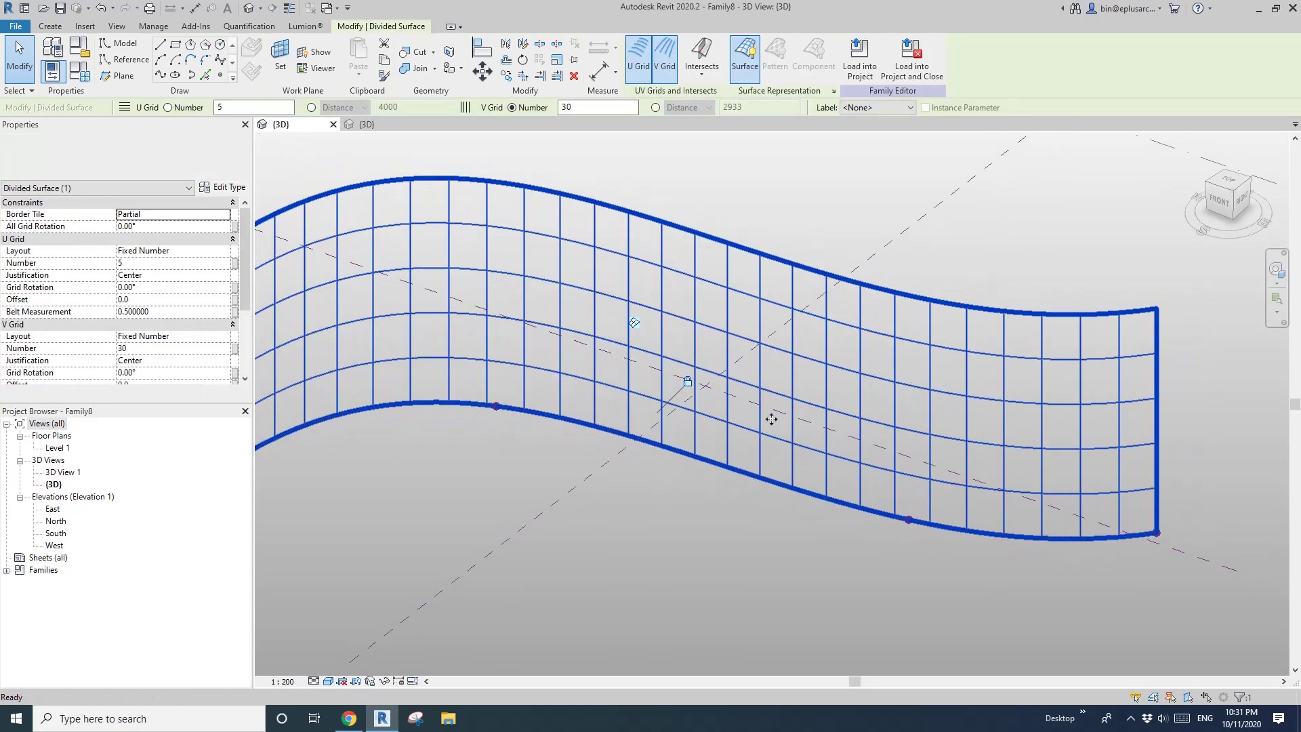
middle_click_drag(693, 396, 798, 440, "shift")
left_click(833, 91)
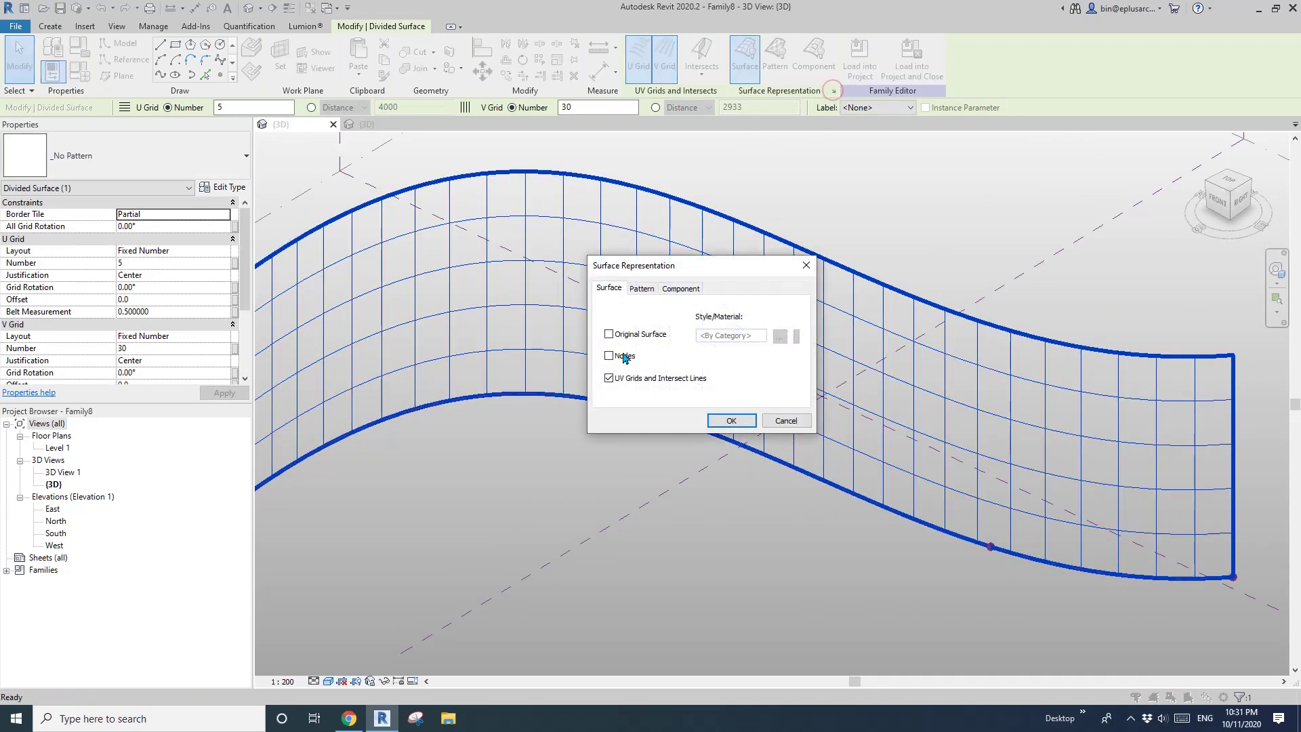
left_click(737, 425)
key("Escape")
scroll(739, 345, "down", 1)
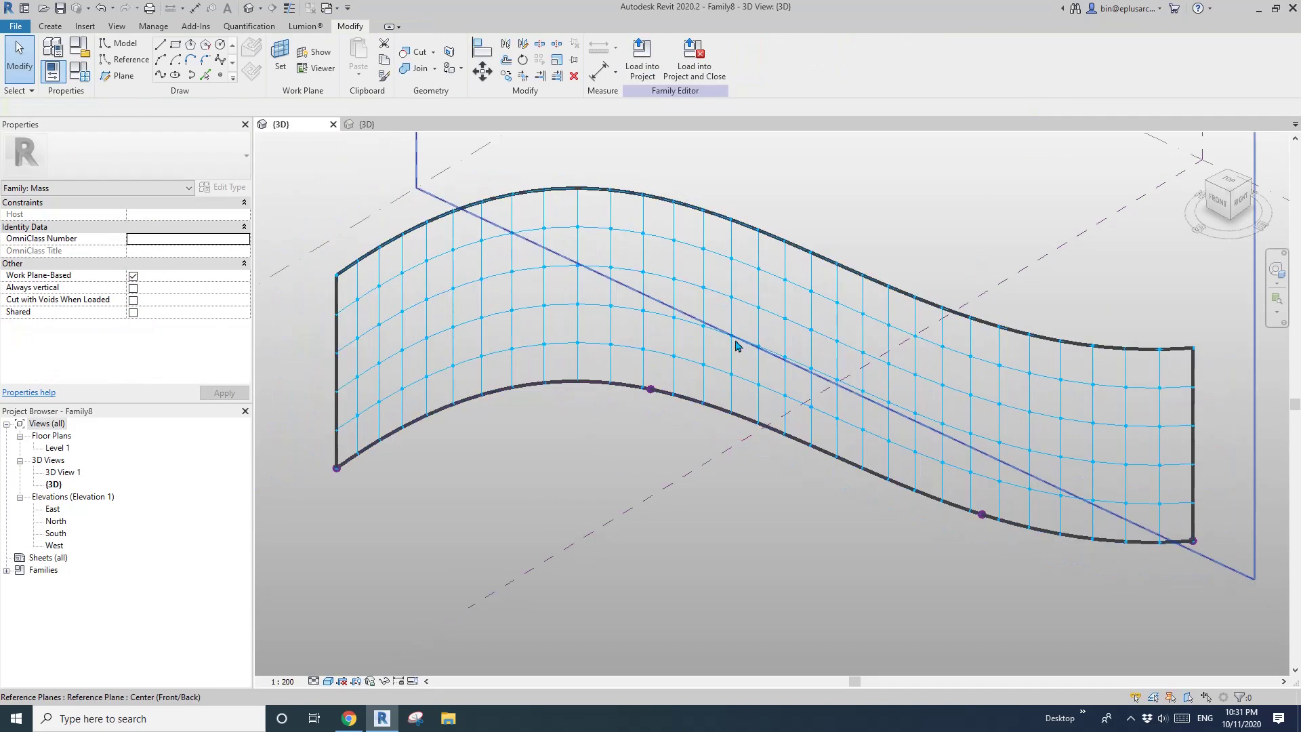
Step: Create a new family from the Metric Generic Model Adaptive.rft template
scroll(710, 364, "up", 3)
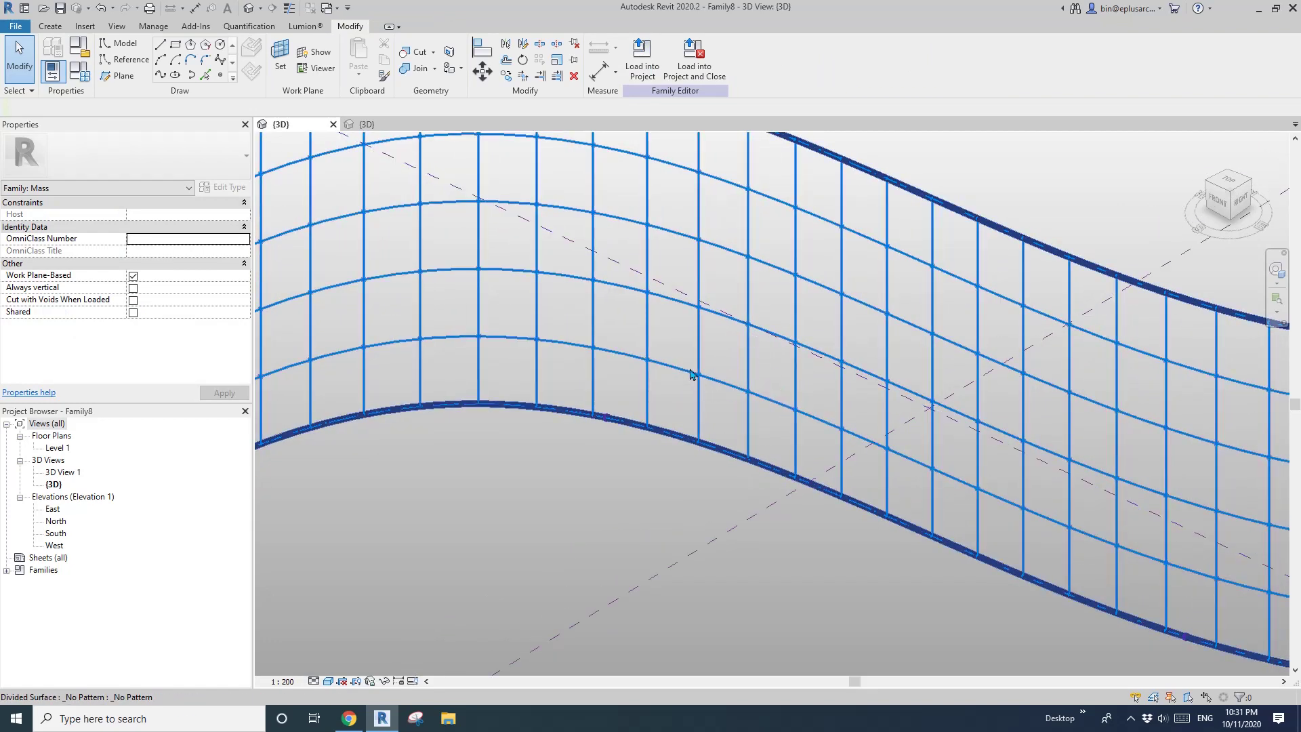
scroll(761, 353, "down", 1)
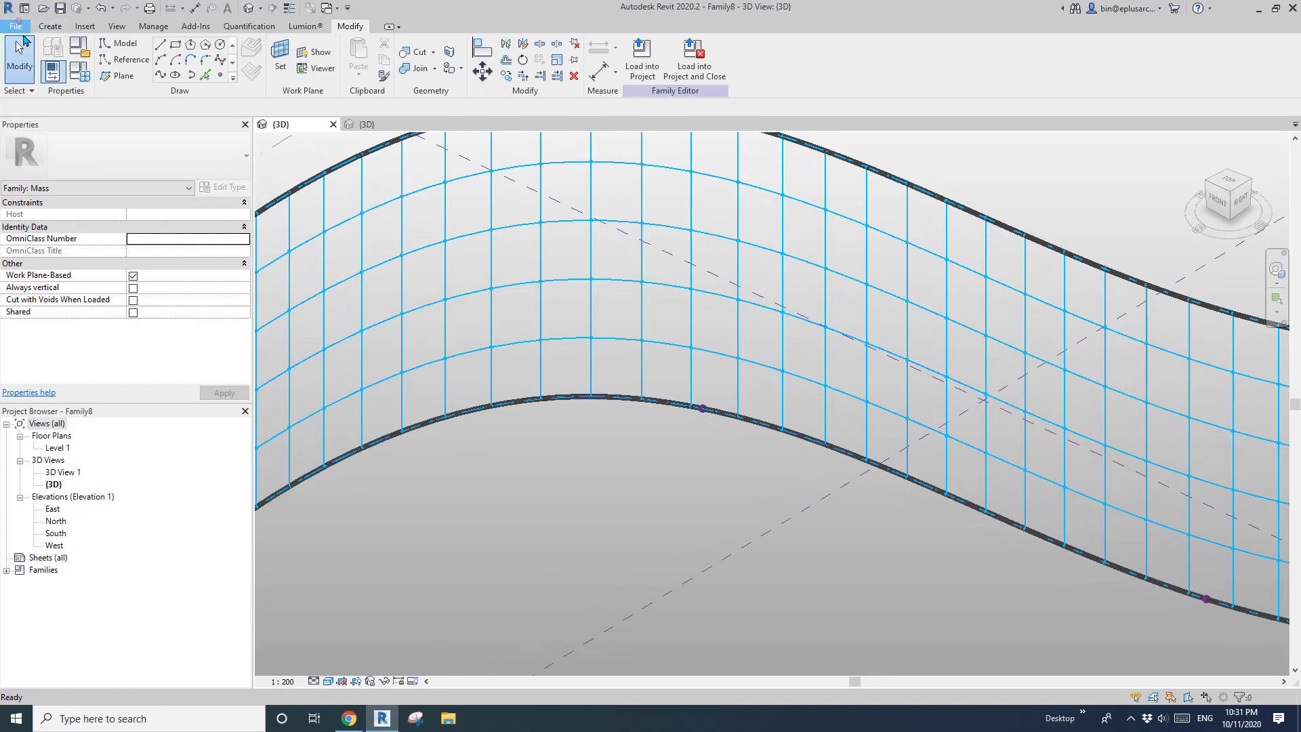
left_click(15, 26)
mouse_move(27, 109)
left_click(128, 135)
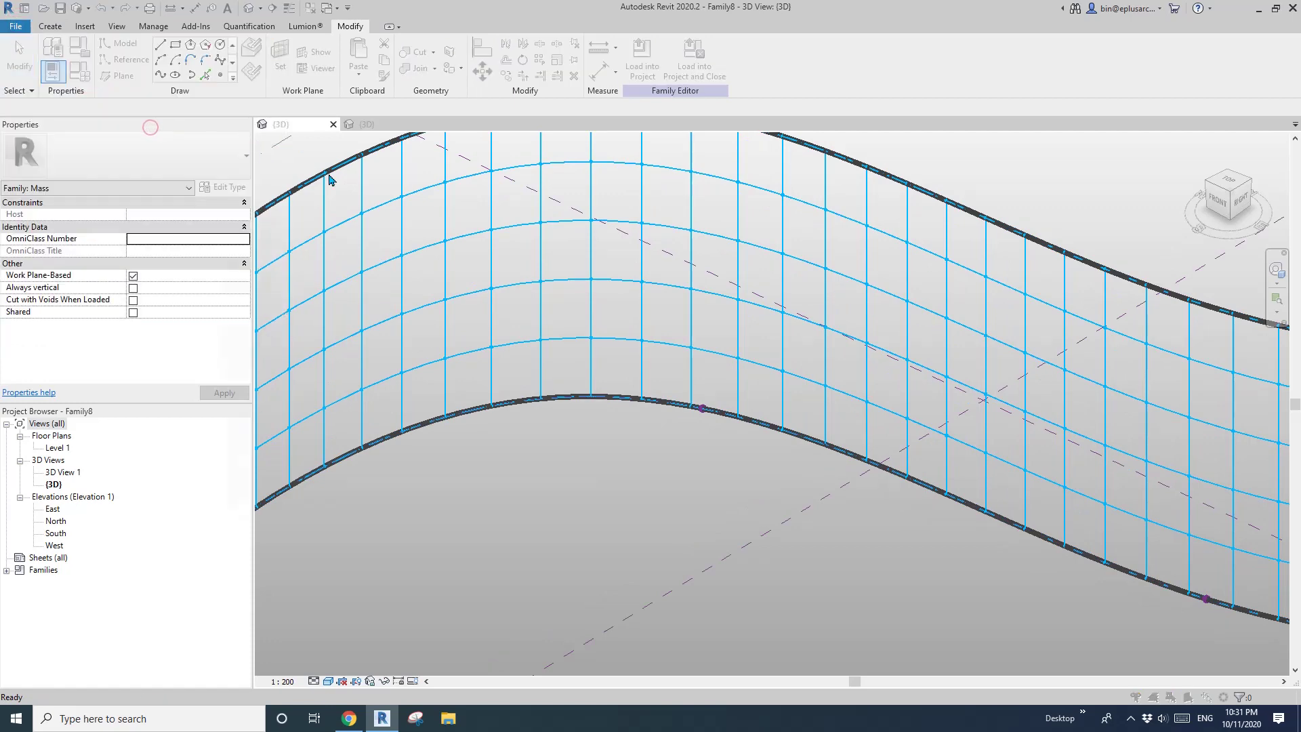
left_click(604, 339)
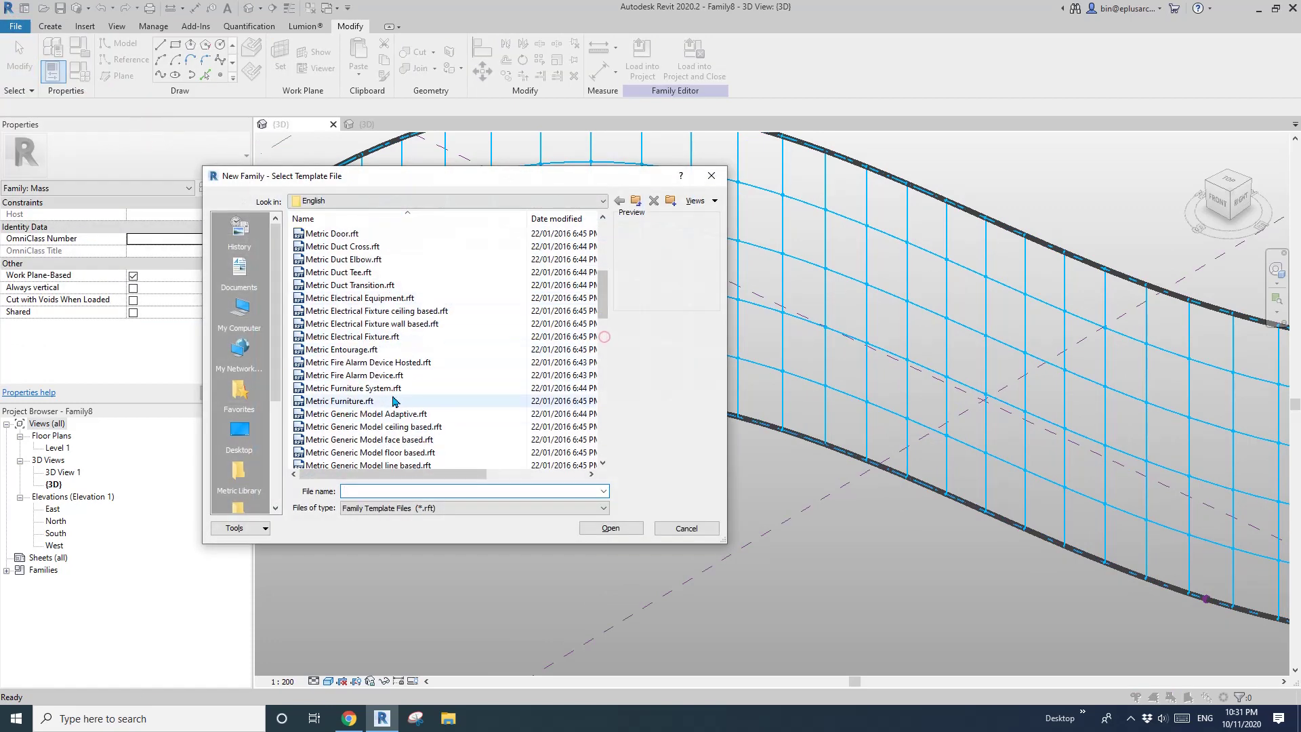
left_click(390, 414)
left_click(614, 528)
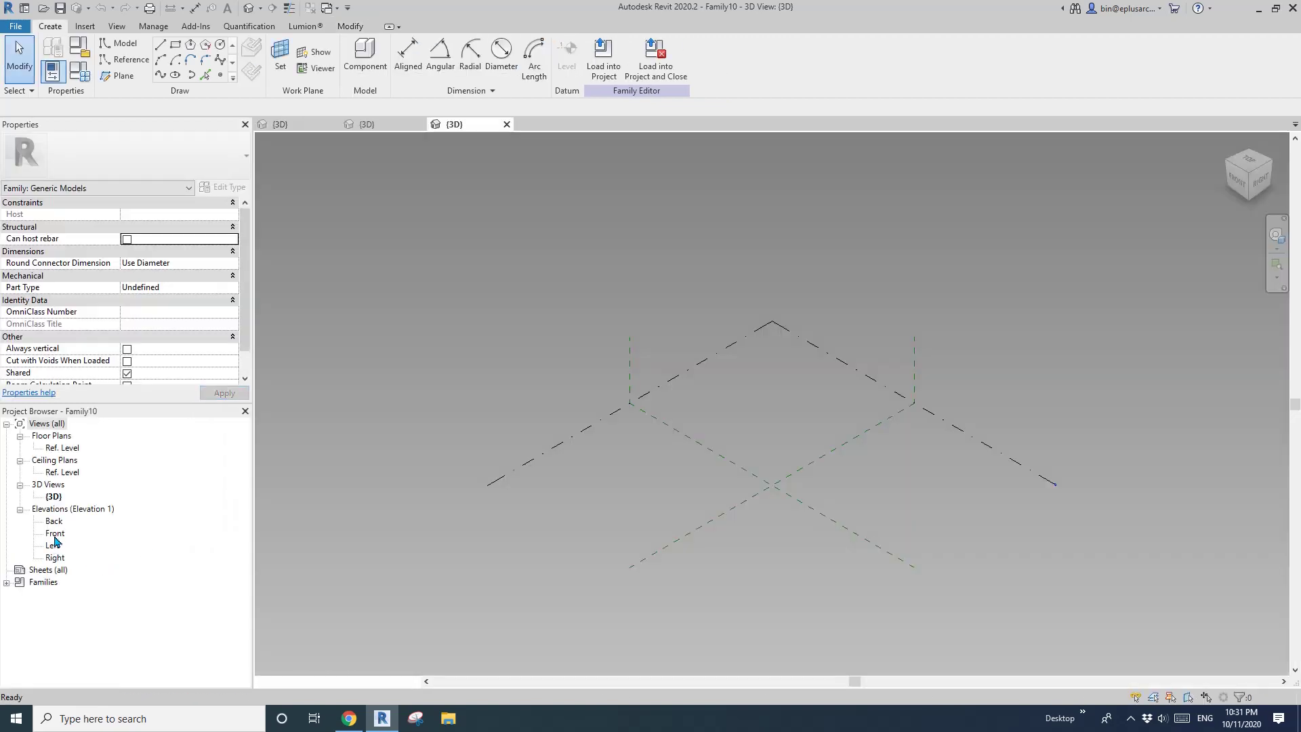
Step: In the Front elevation, start placing reference points with Reference Plane : Center (Front/Back) as the work plane
double_click(55, 534)
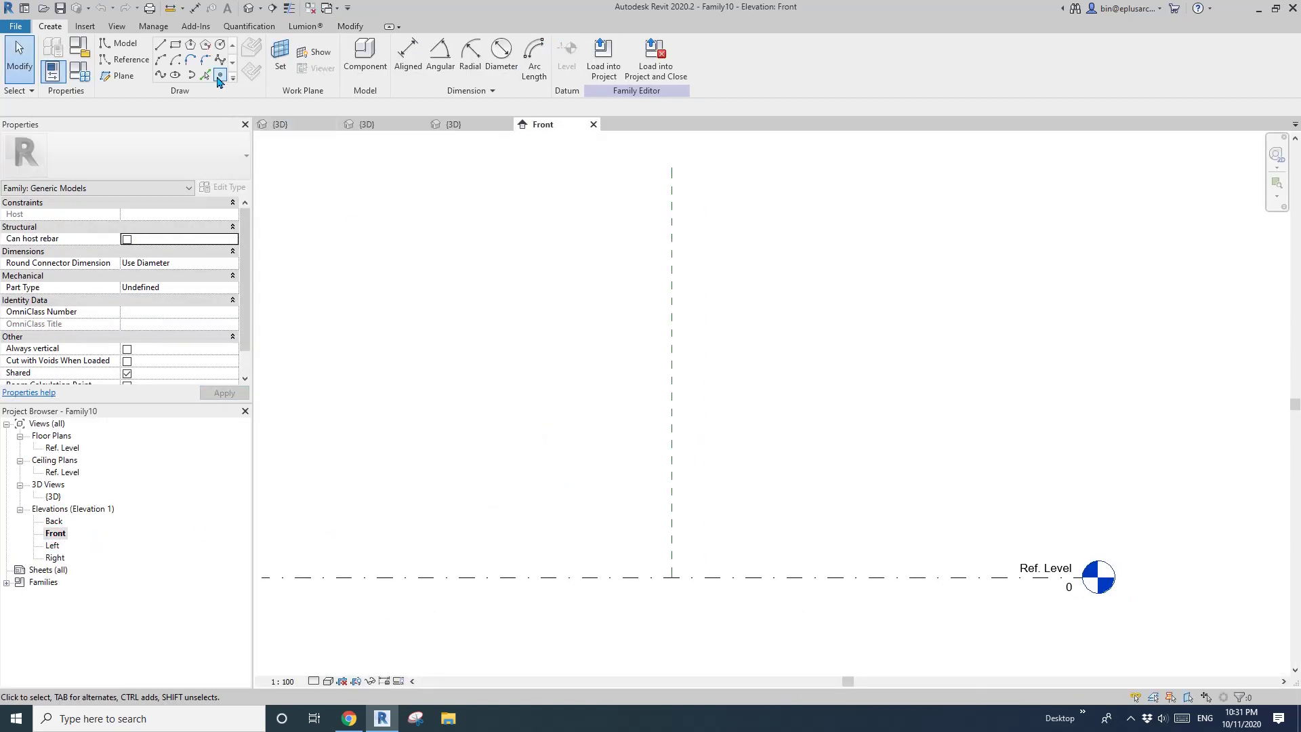
left_click(219, 76)
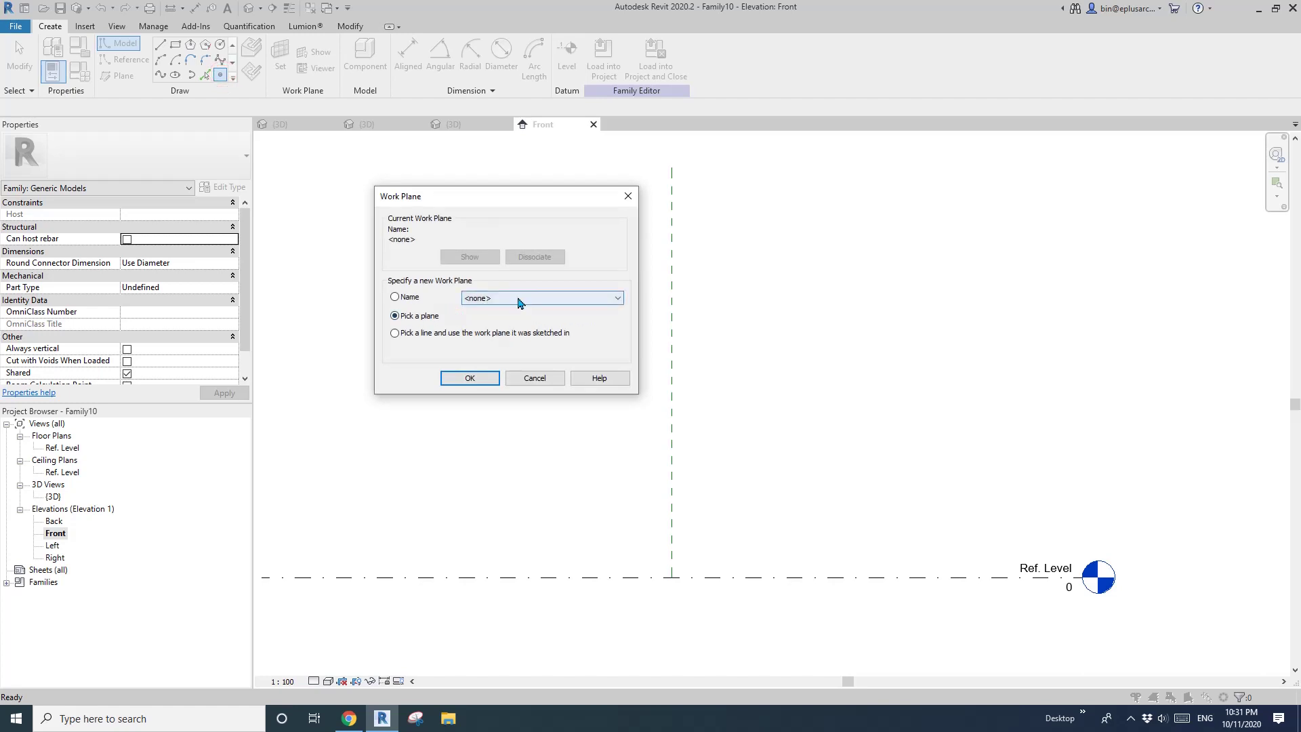
left_click(520, 298)
left_click(550, 329)
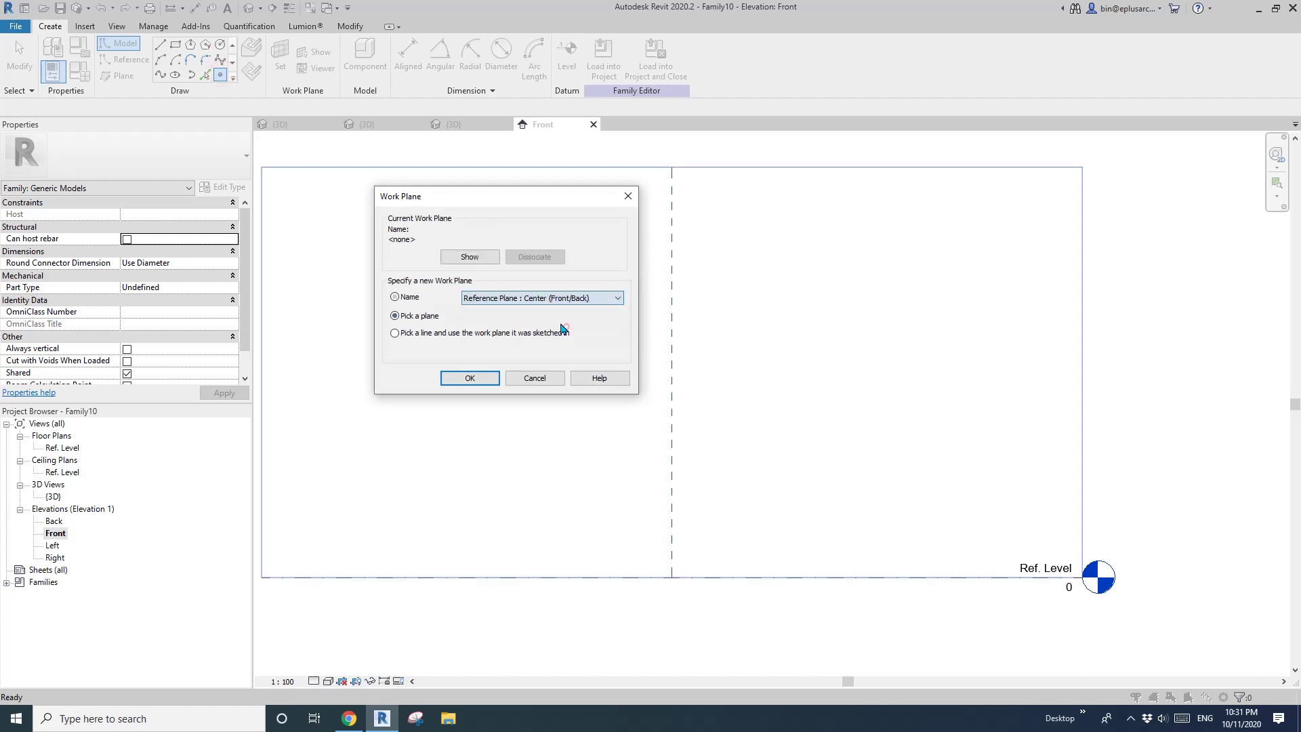
left_click(470, 378)
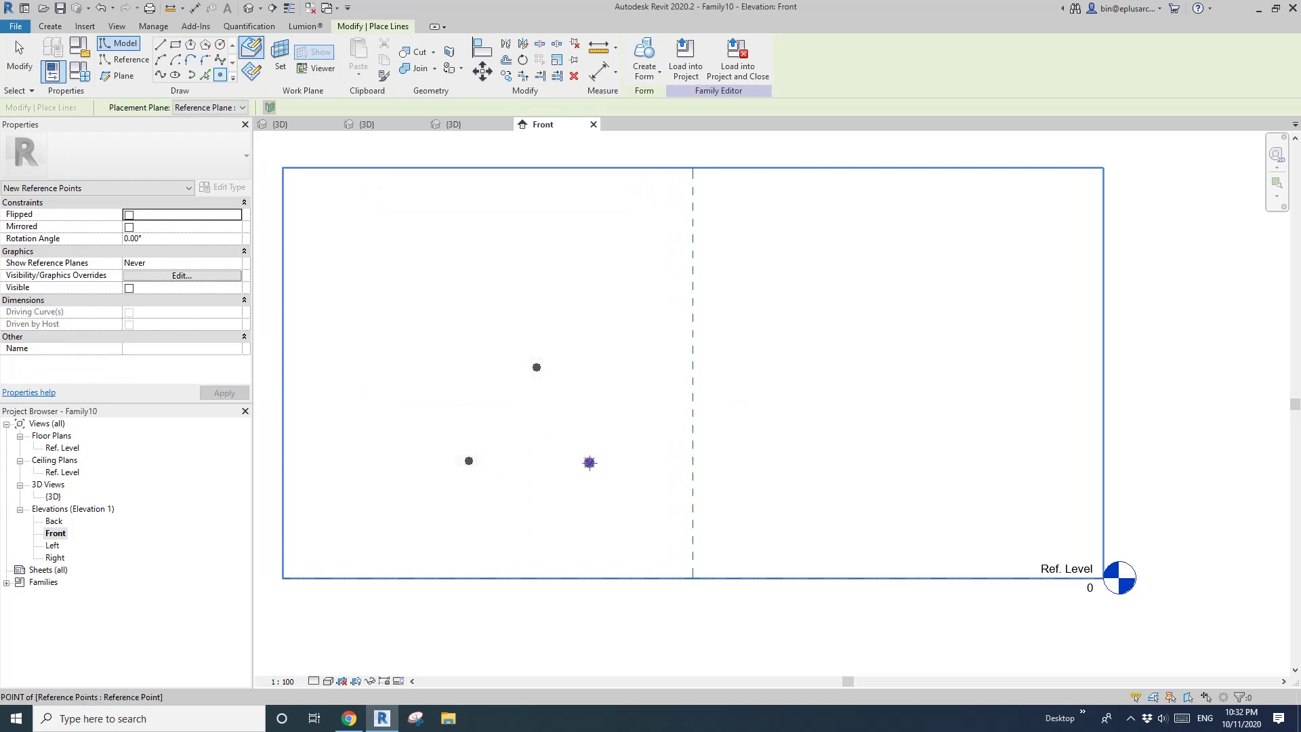
Step: Convert the three placed reference points into adaptive points
key("Escape")
key("Escape")
left_click_drag(409, 328, 632, 495)
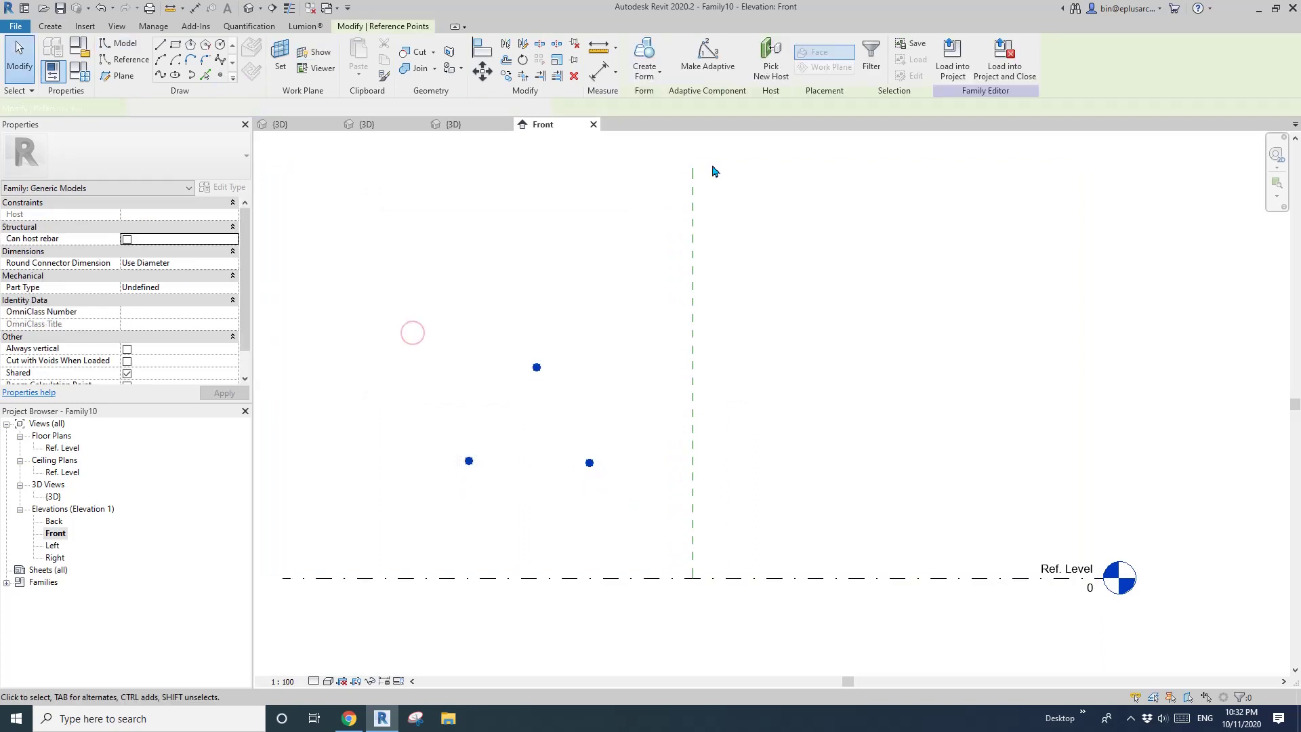
left_click(709, 63)
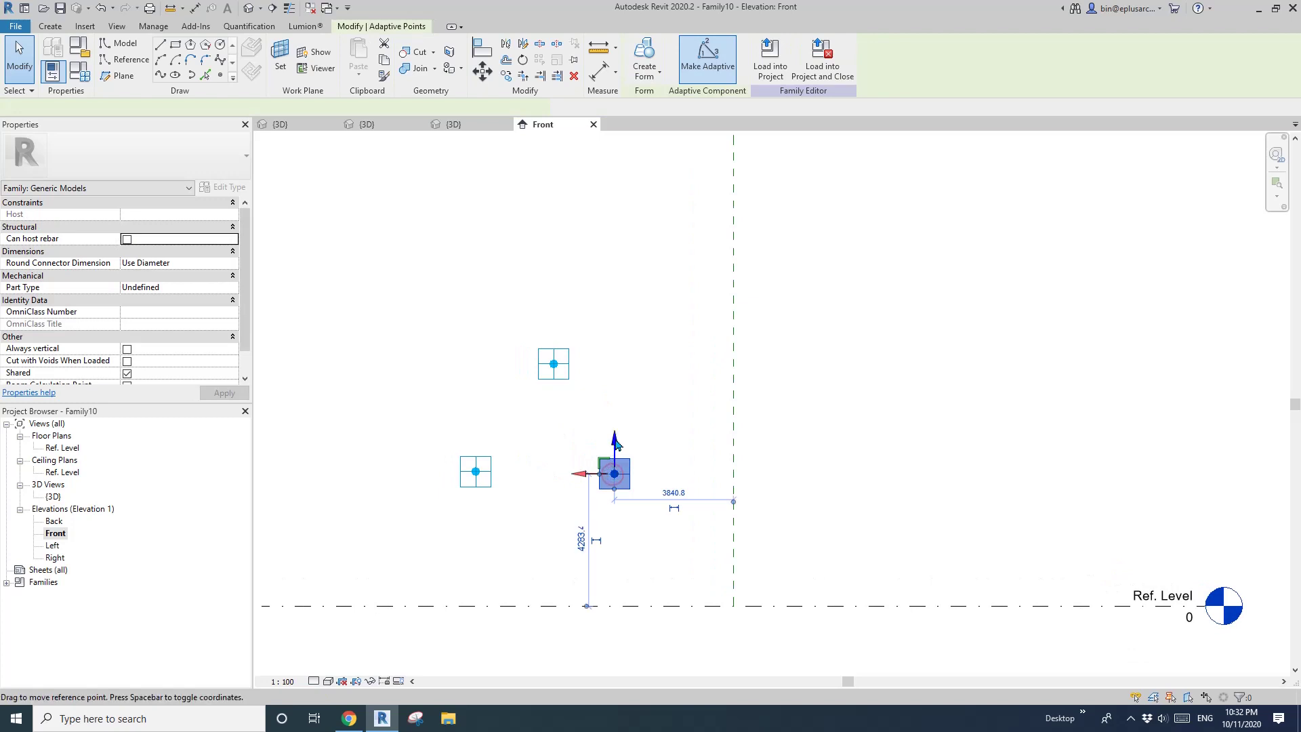
Step: Move adaptive point 3 vertically so that it is level with adaptive point 2
left_click(616, 442)
left_click_drag(615, 434, 615, 436)
mouse_move(539, 441)
middle_mouse_down()
mouse_move(574, 435)
mouse_move(558, 434)
middle_mouse_up()
scroll(519, 439, "up", 2)
left_click(519, 439)
scroll(527, 441, "up", 1)
Step: Connect adaptive points 2 and 3 with a Spline Through Points and make it a reference line
left_click_drag(445, 409, 761, 518)
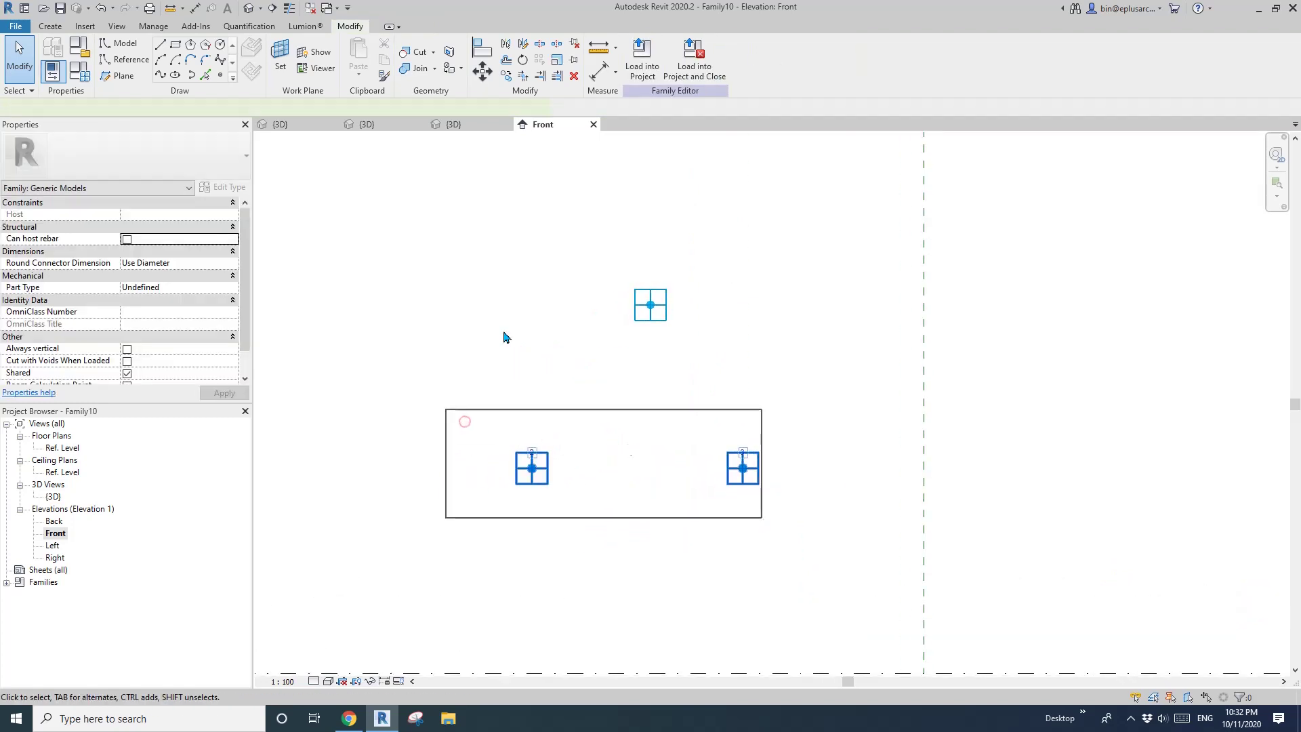
left_click(163, 78)
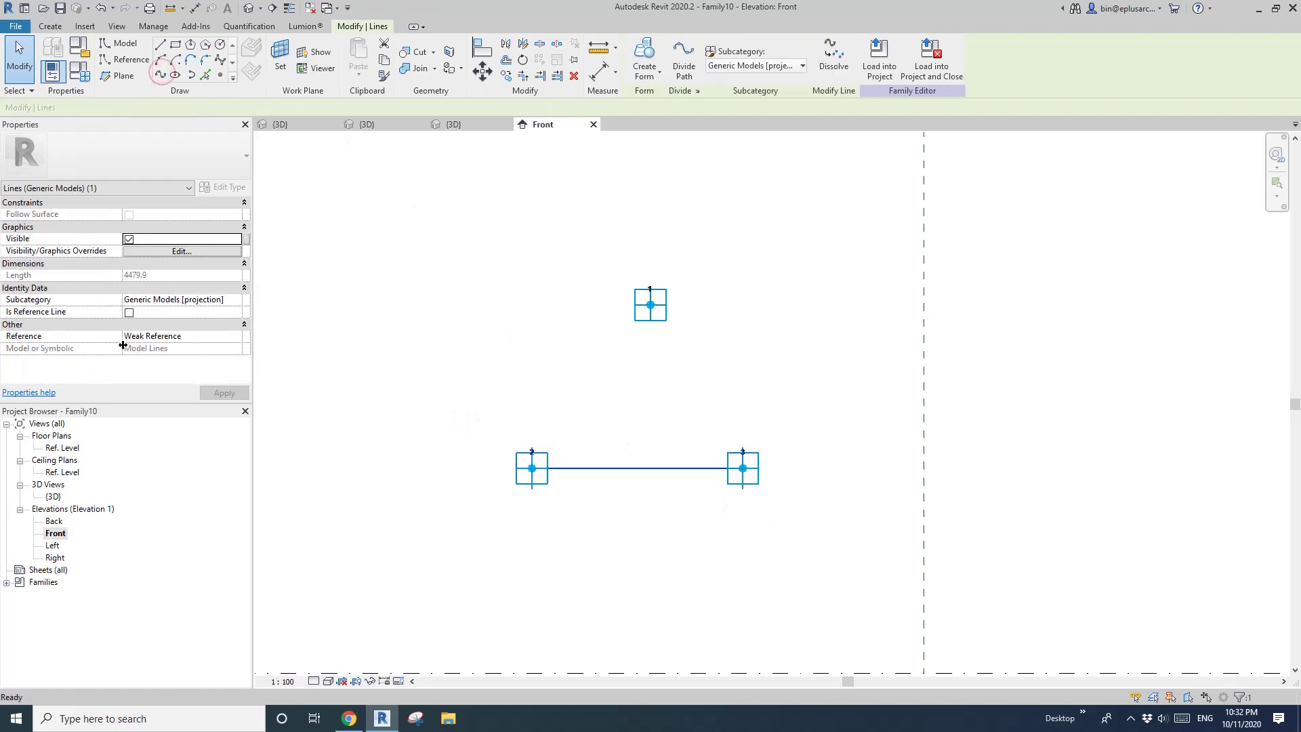
left_click(129, 313)
left_click(517, 314)
scroll(522, 309, "down", 1)
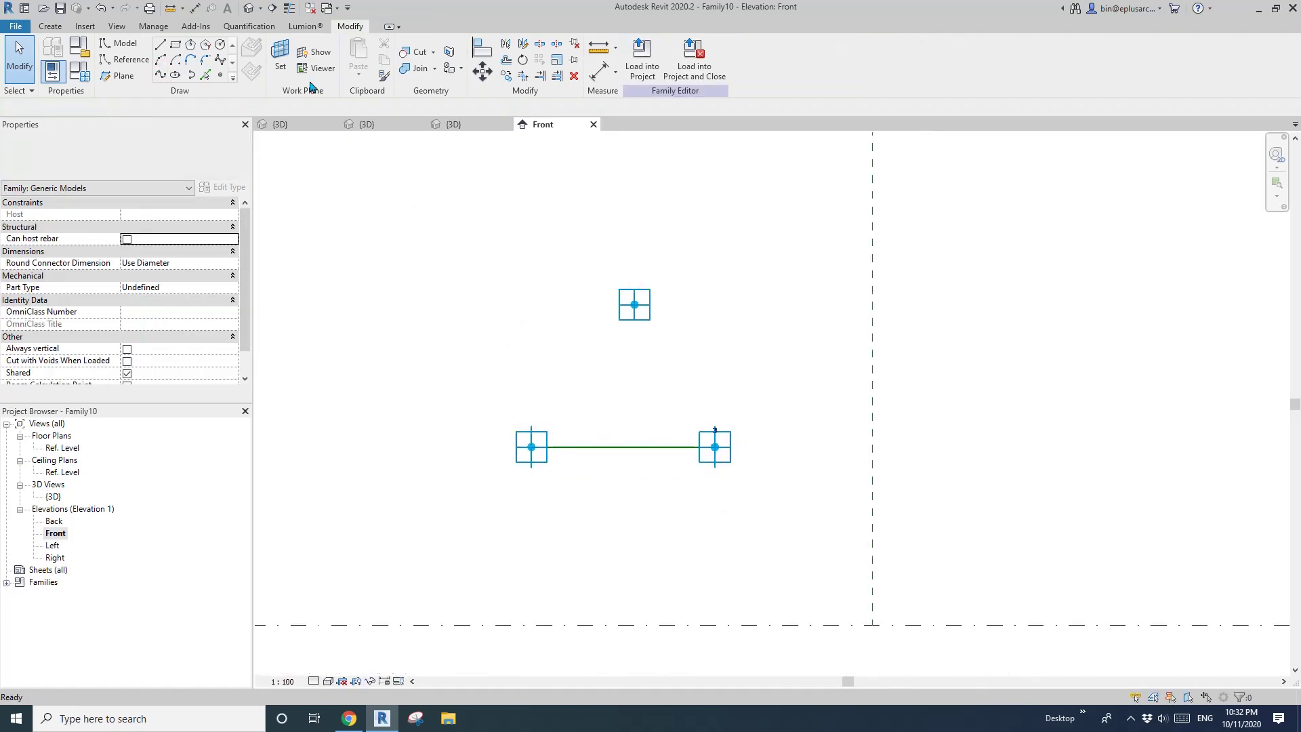
Step: In the 3D view, host a reference point on adaptive point 1's vertical plane facing along the line and offset it about 599 mm
left_click(250, 9)
middle_click_drag(637, 337, 681, 402, "shift")
scroll(660, 395, "up", 4)
scroll(658, 406, "up", 1)
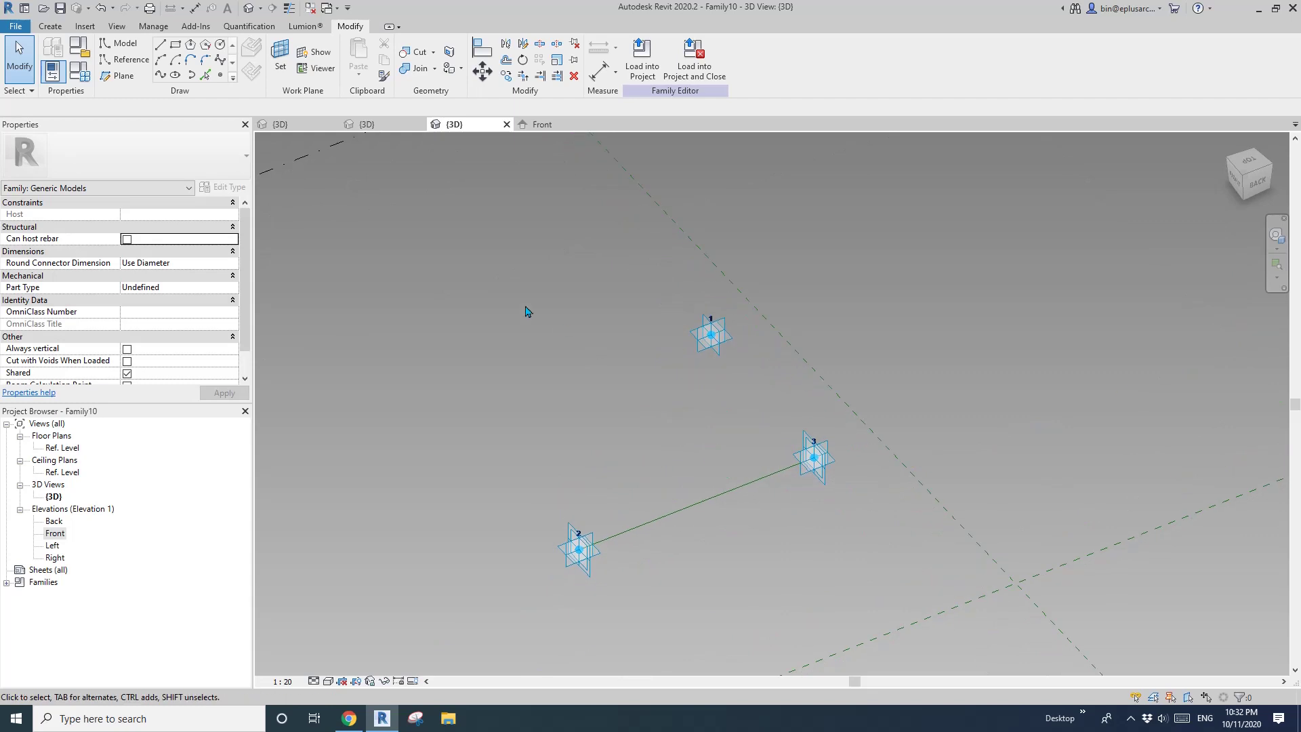
left_click(222, 77)
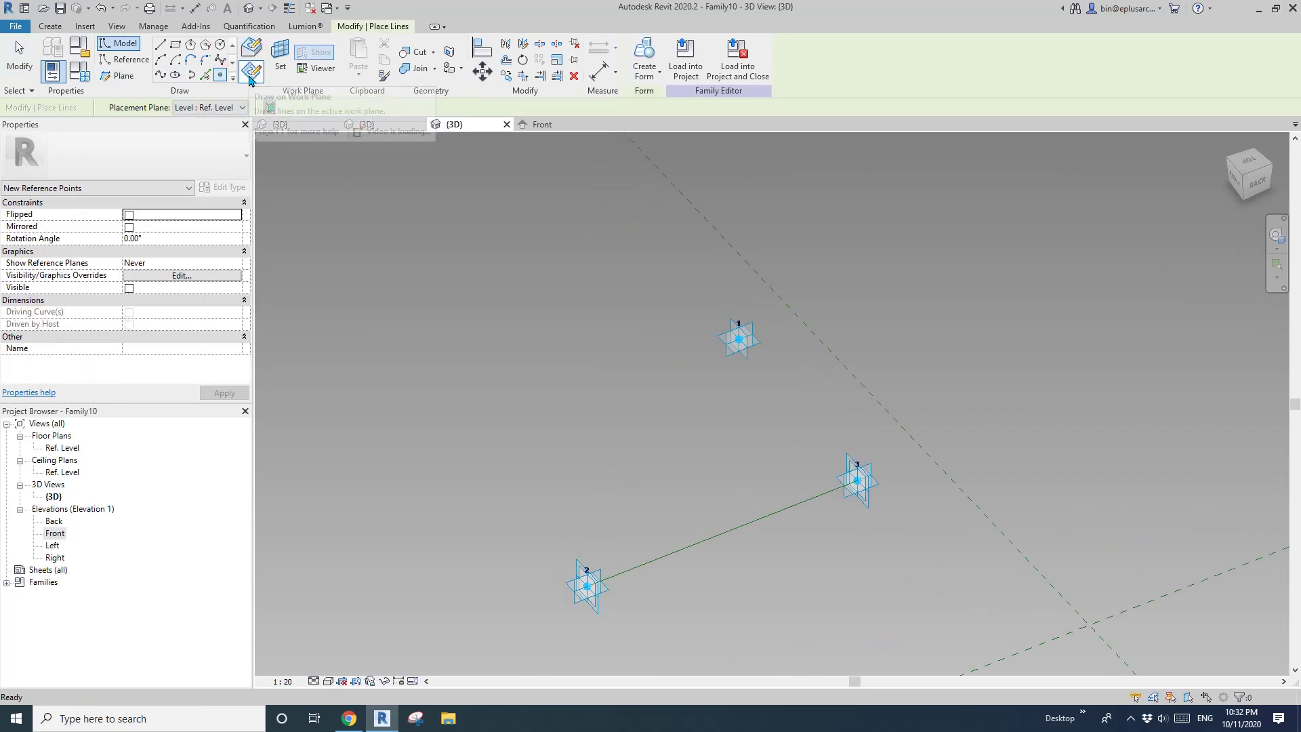
left_click(280, 55)
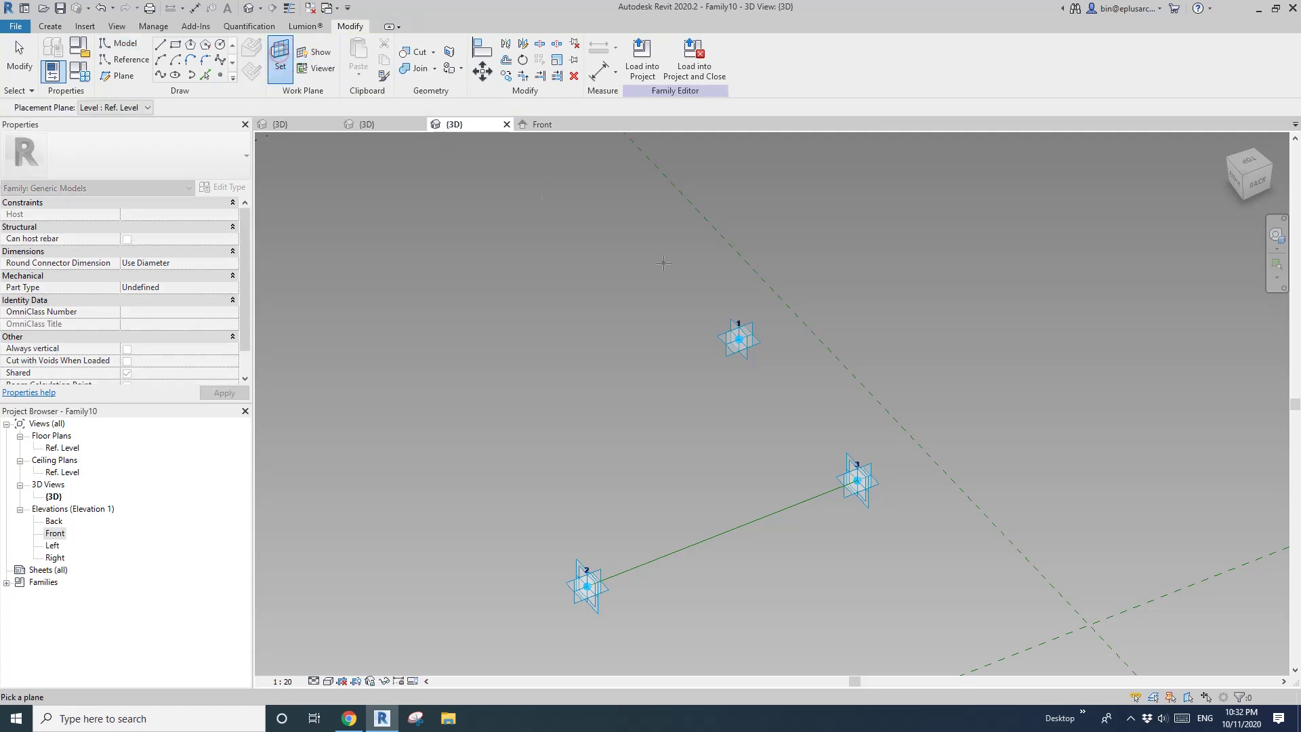
left_click(733, 316)
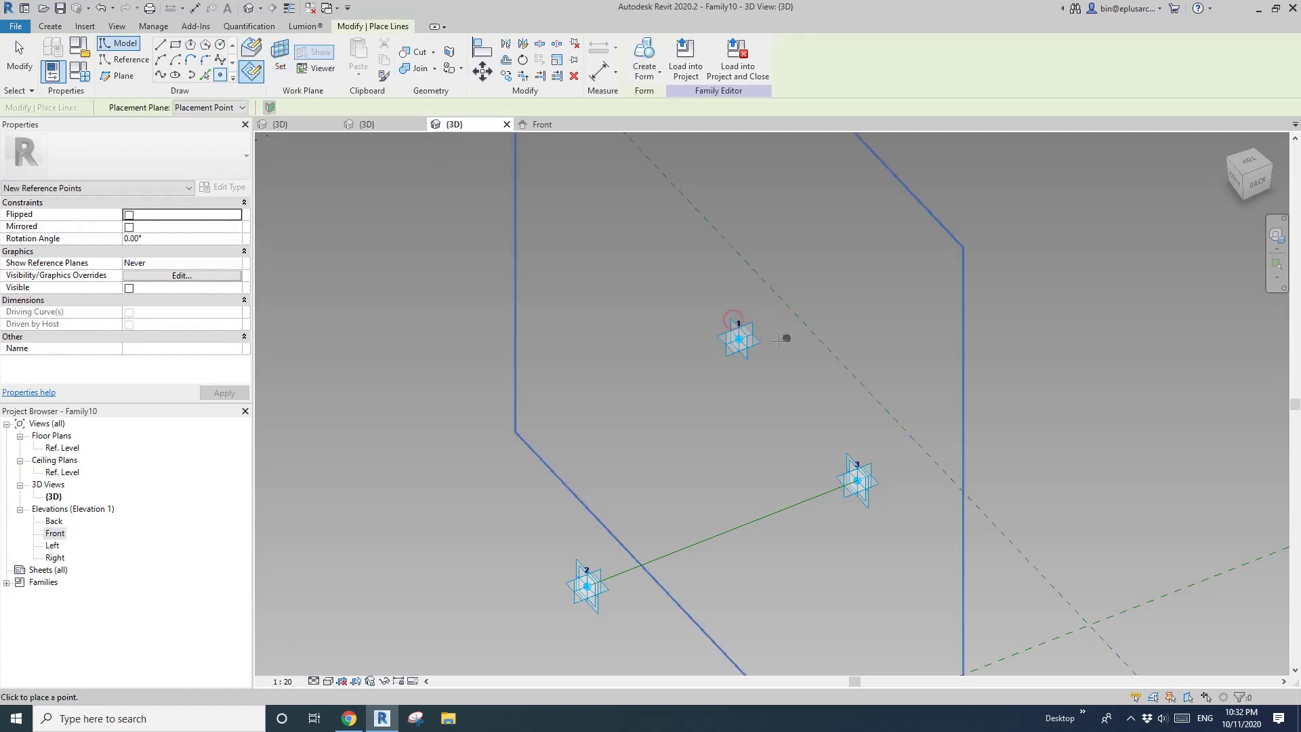
key("Escape")
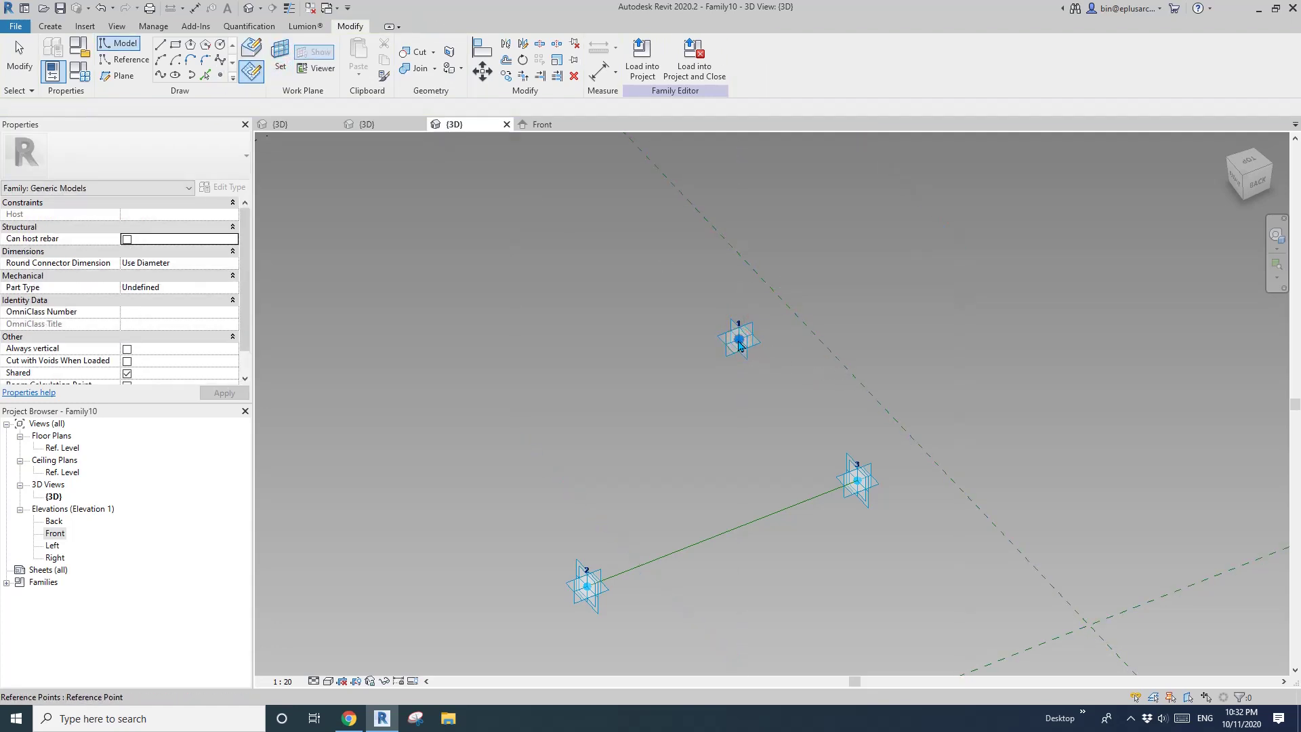
key("Escape")
left_click(740, 339)
left_click_drag(663, 375, 676, 369)
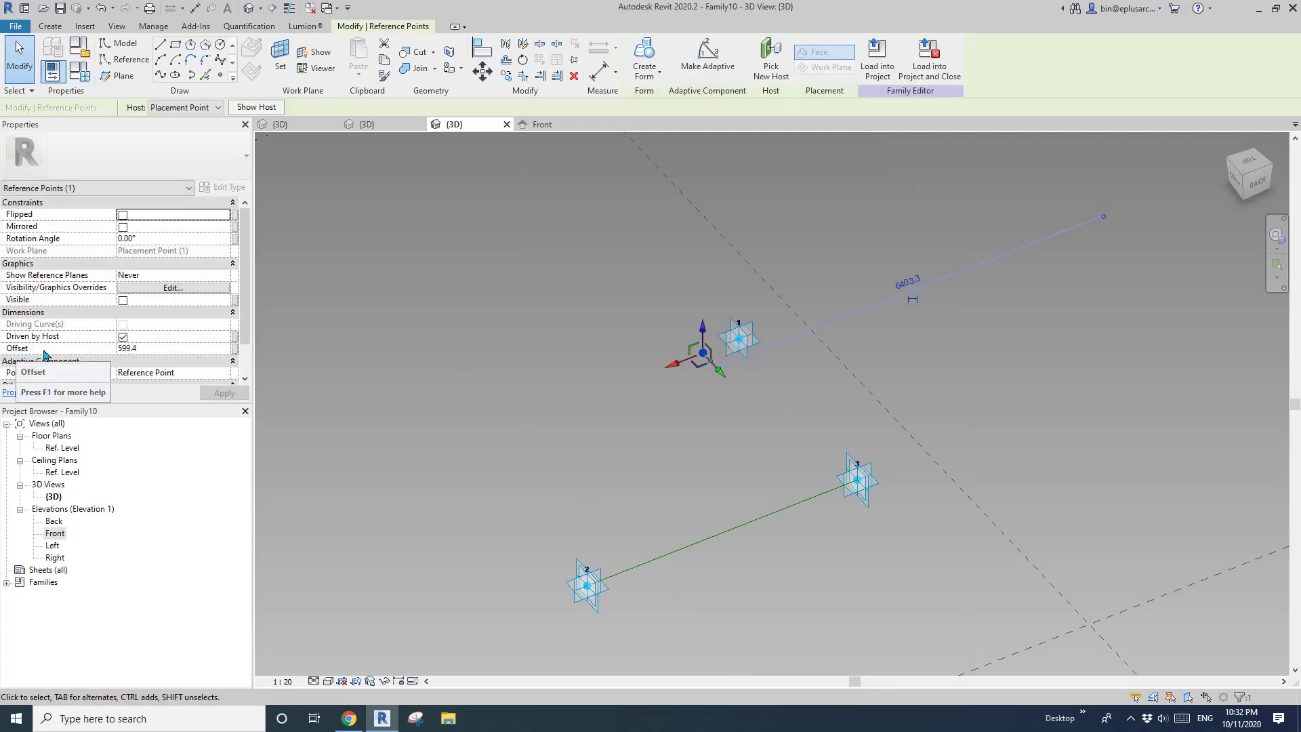
Step: Associate the hosted point's Offset with a new instance family parameter named OF
left_click(234, 349)
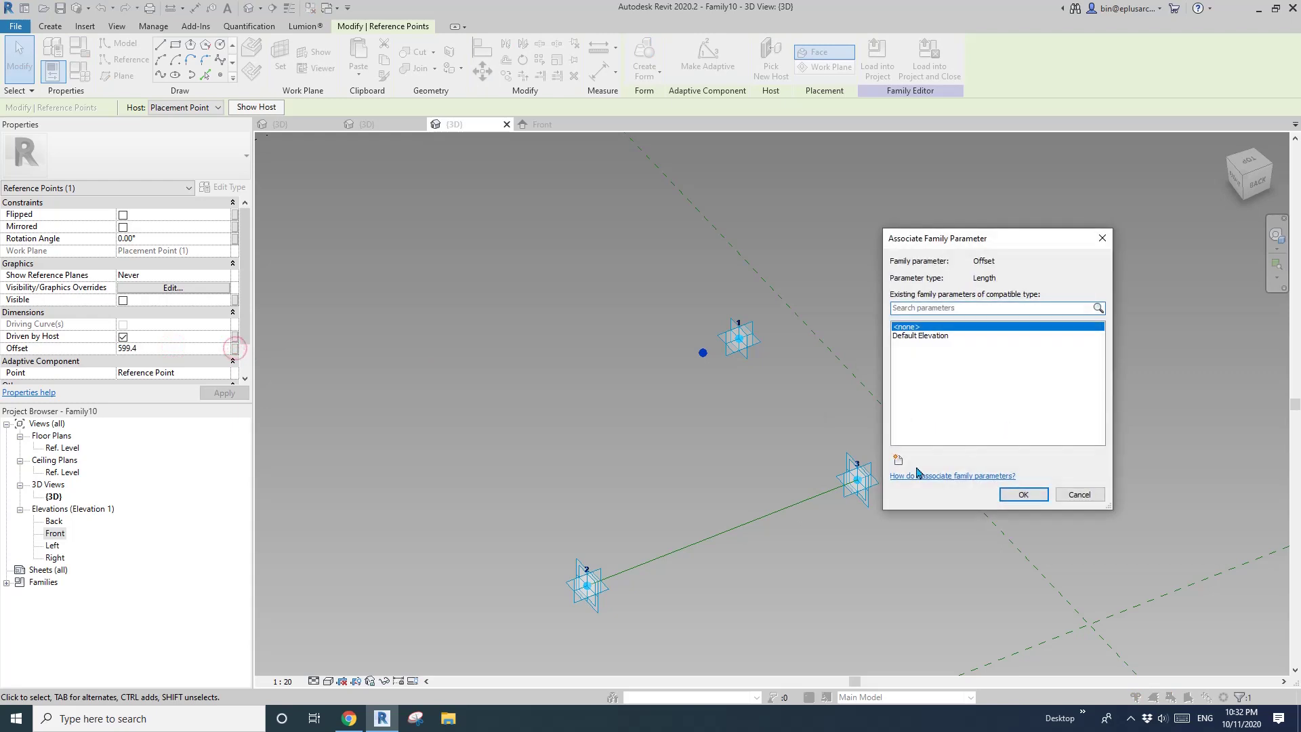
left_click(898, 460)
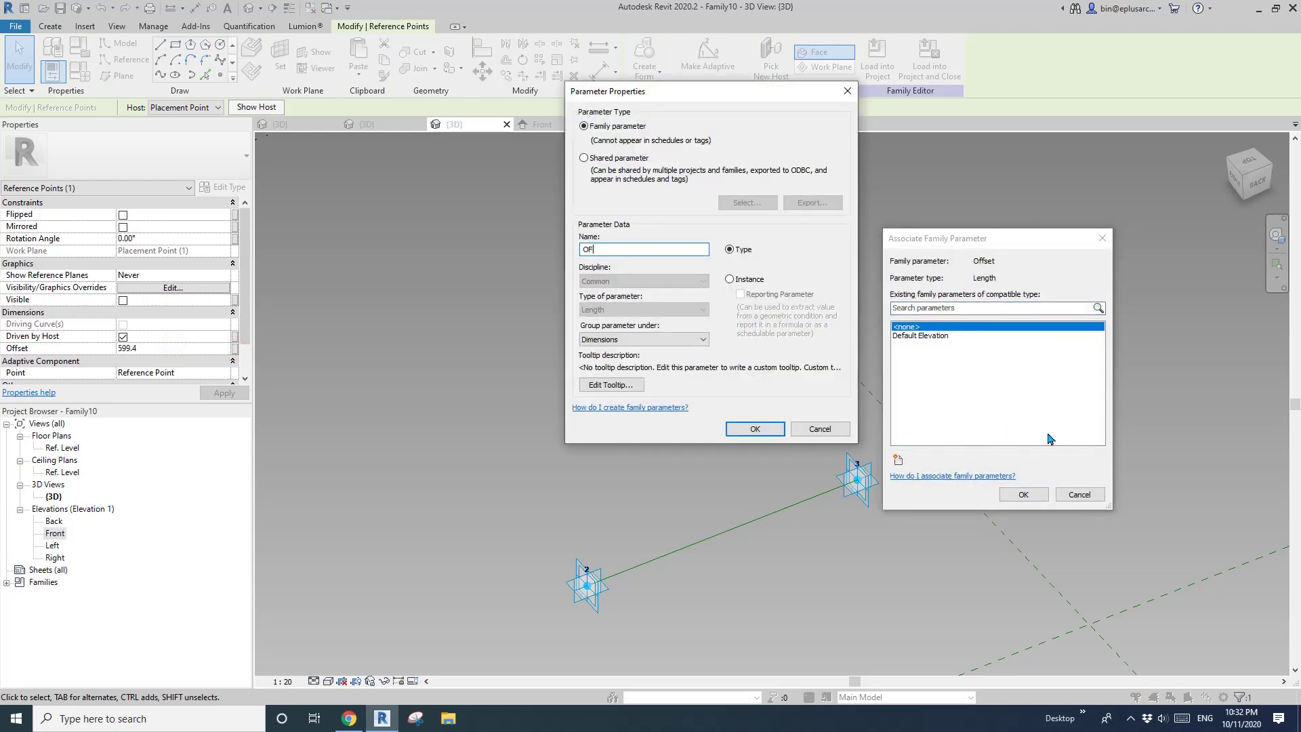
left_click(755, 429)
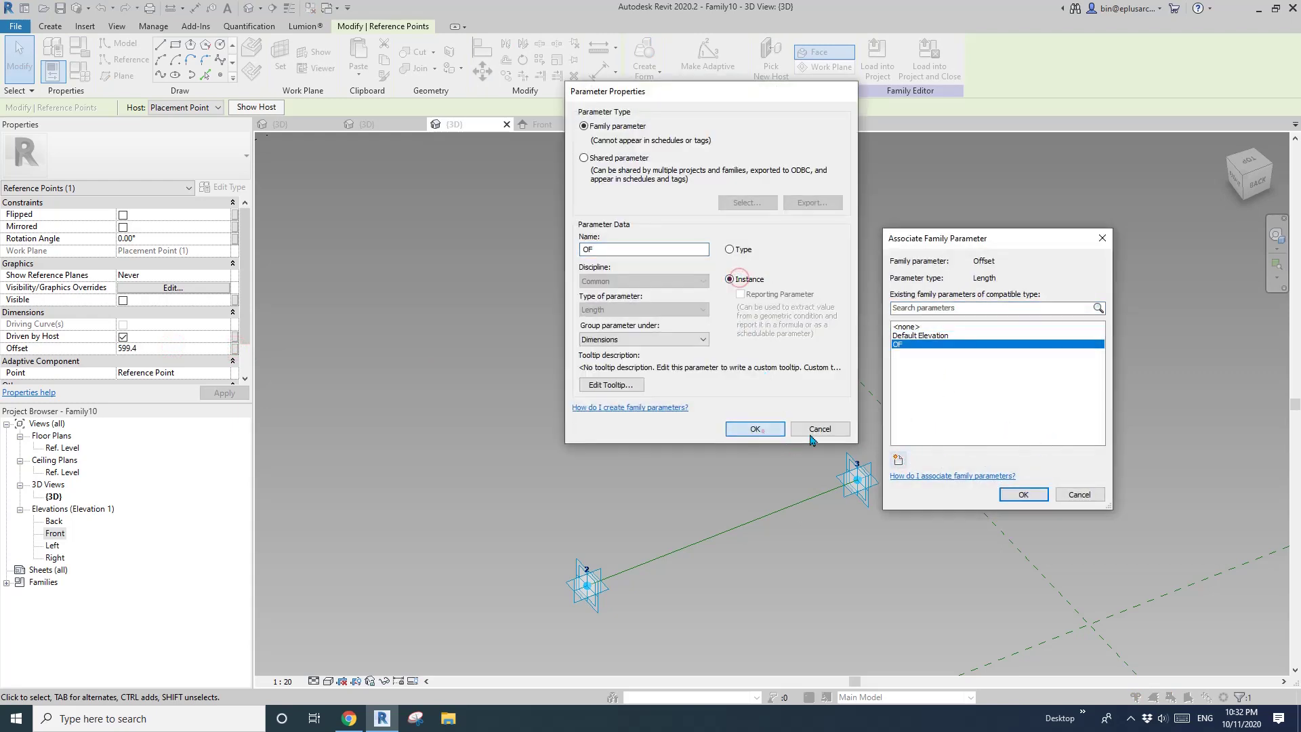
left_click(1024, 494)
Step: Host a second reference point on the same plane of adaptive point 1 and offset it about -801 mm to the opposite side
left_click(221, 79)
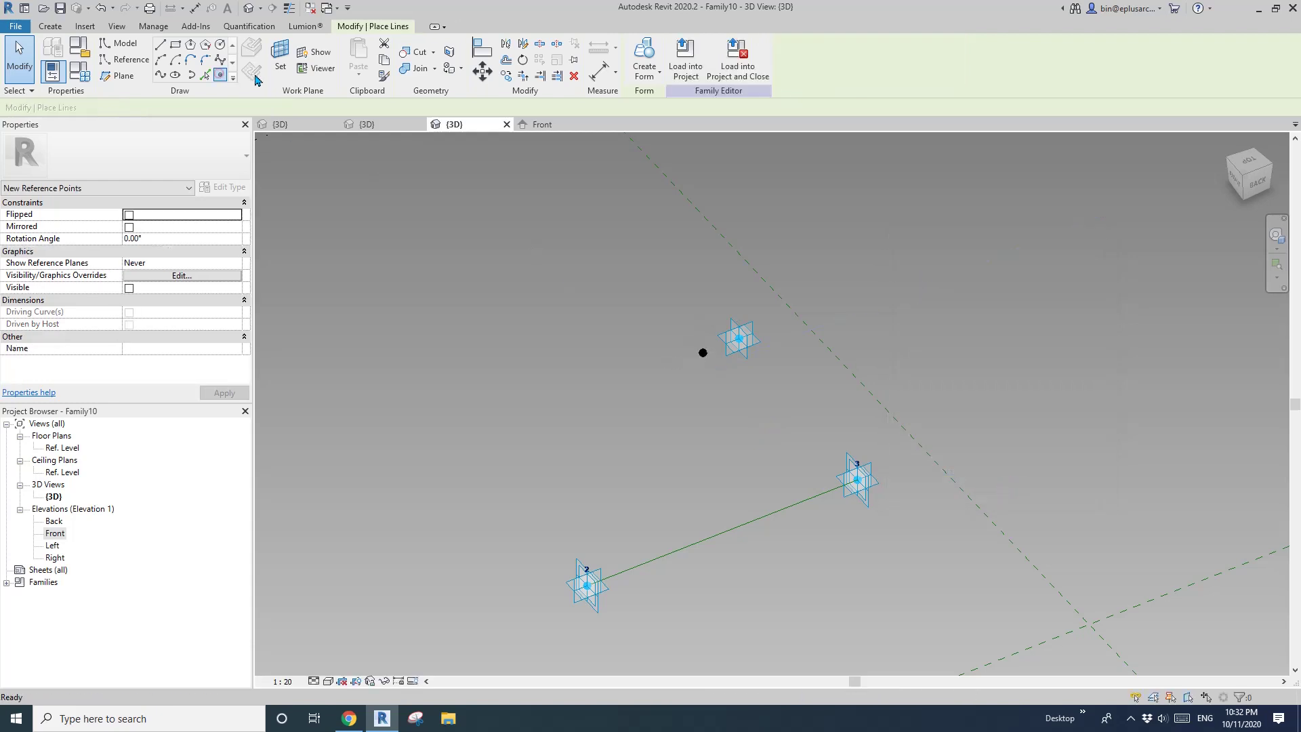
left_click(280, 52)
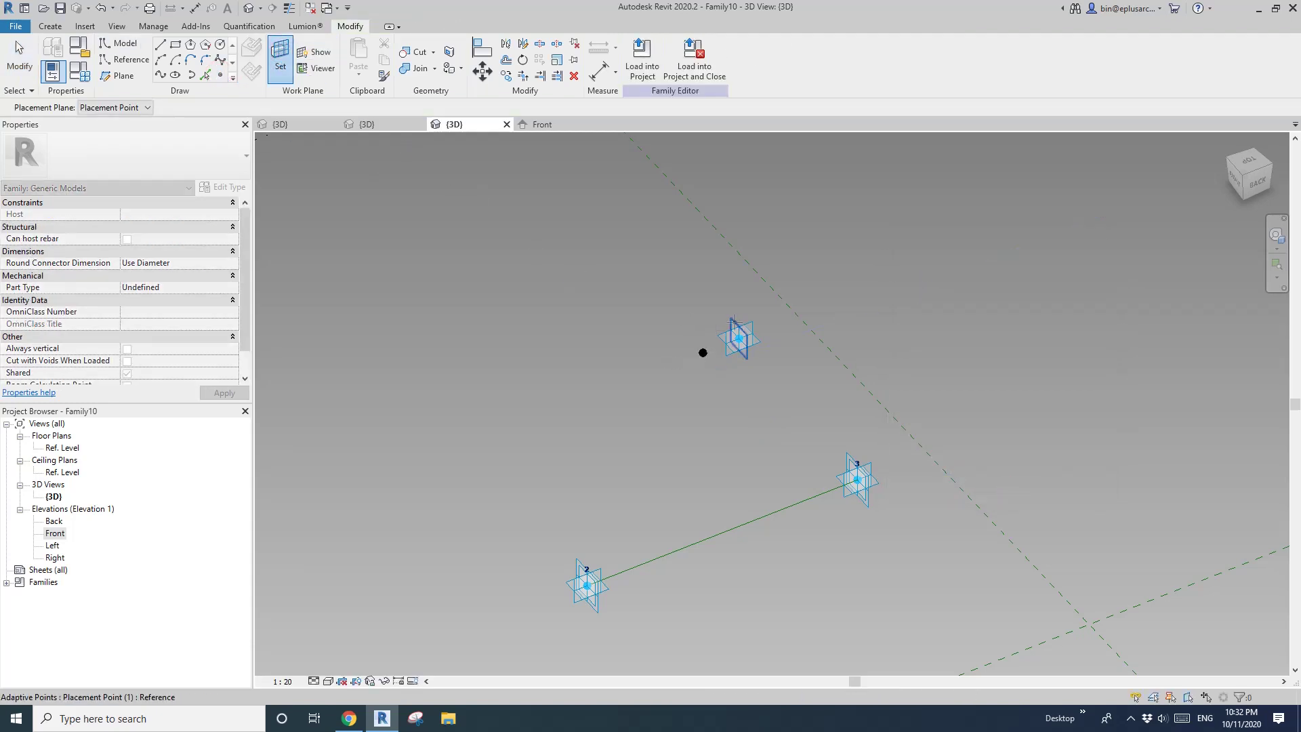
left_click(739, 338)
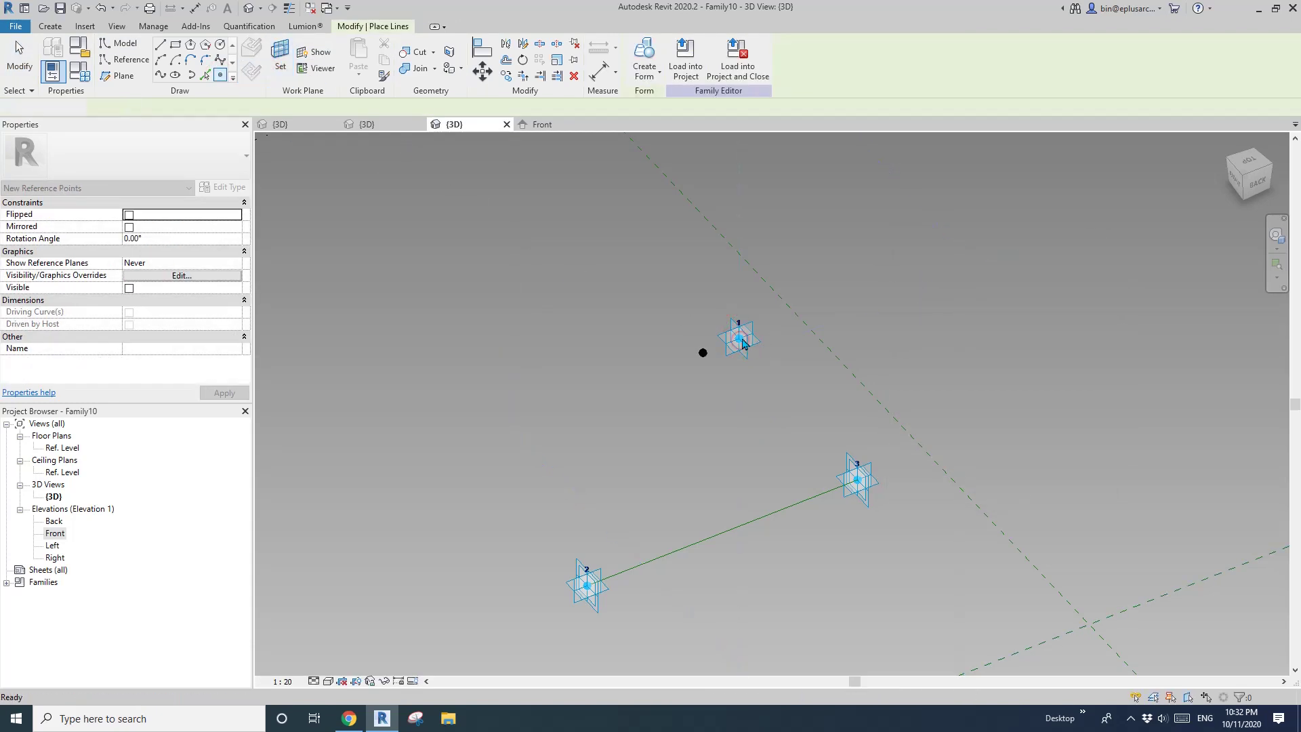
key("Escape")
left_click(741, 339)
left_click_drag(720, 347, 773, 332)
Step: Link the second point's Offset to a new instance parameter OFN and give OFN a formula equal to negative OF
left_click(234, 354)
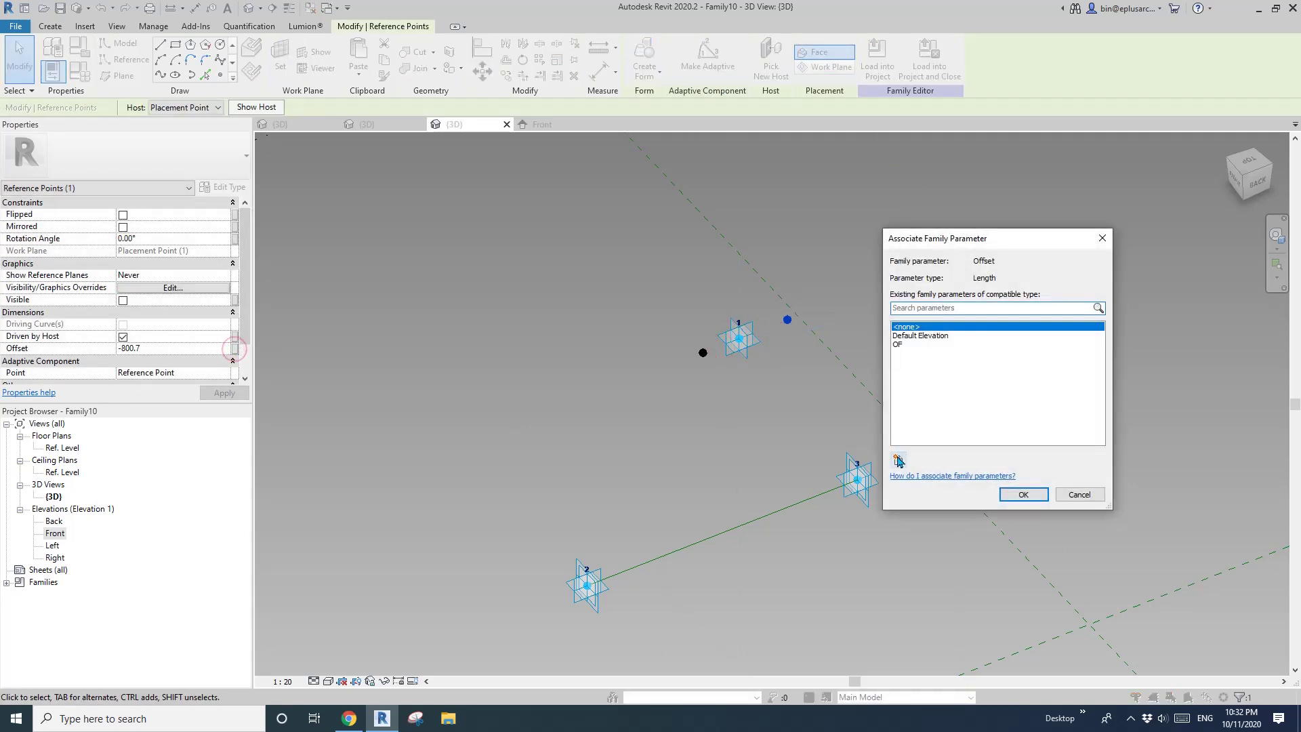
left_click(898, 460)
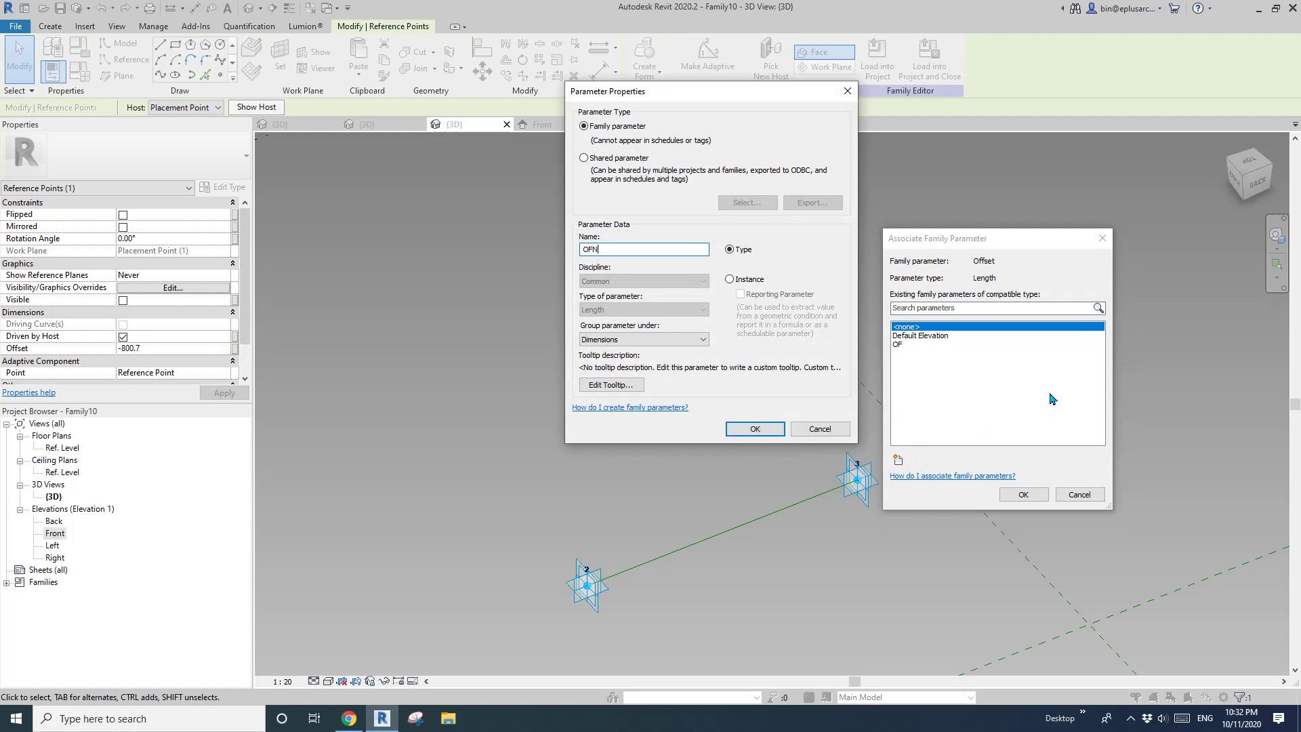
left_click(755, 429)
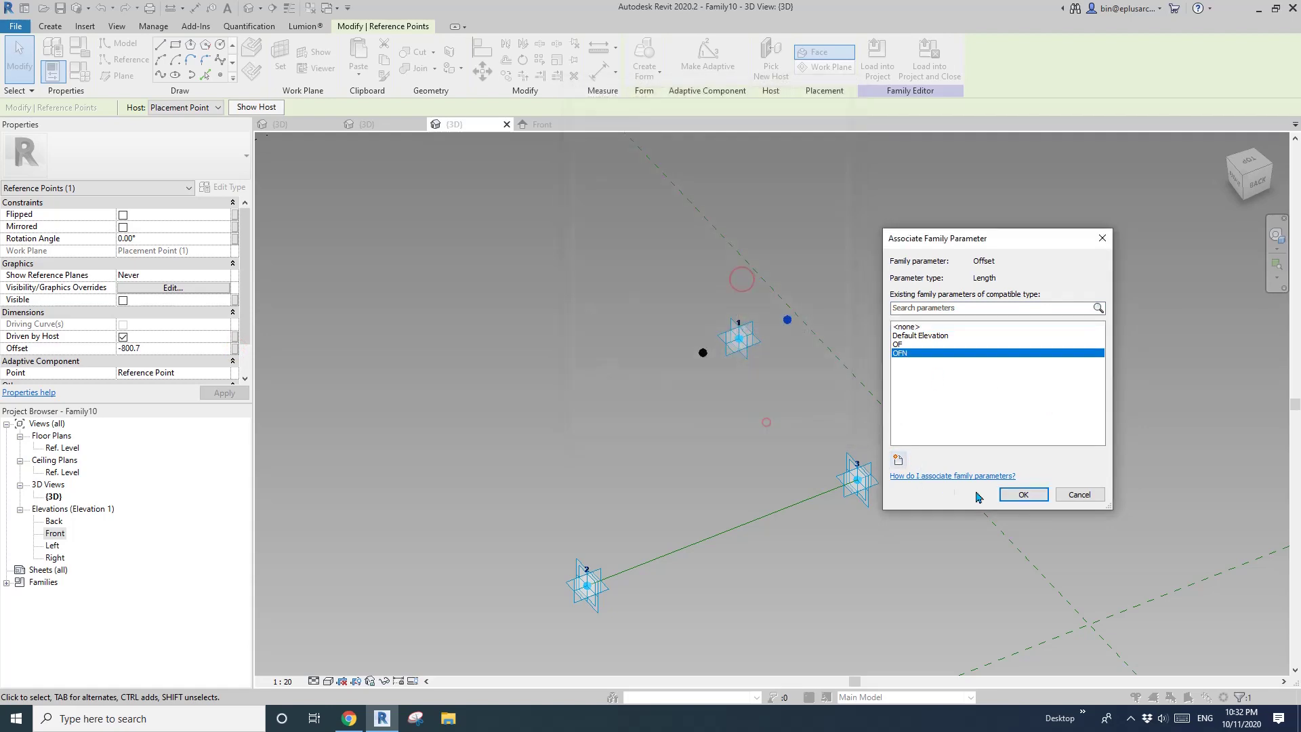
left_click(1023, 495)
left_click(53, 70)
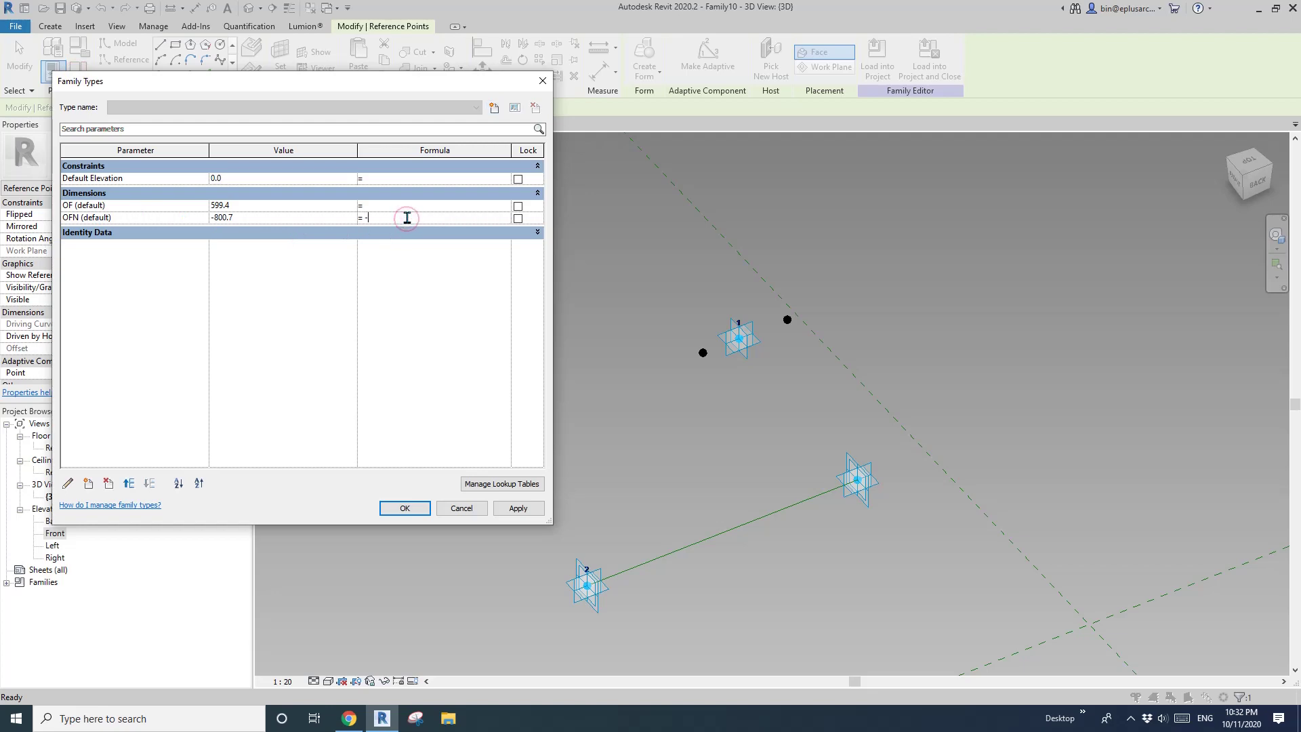
left_click(416, 506)
Step: Place two hosted reference points on the reference line, one near adaptive point 2 and one near adaptive point 3
middle_click_drag(658, 502, 646, 457)
middle_click_drag(635, 528, 605, 476)
middle_click_drag(689, 372, 698, 426)
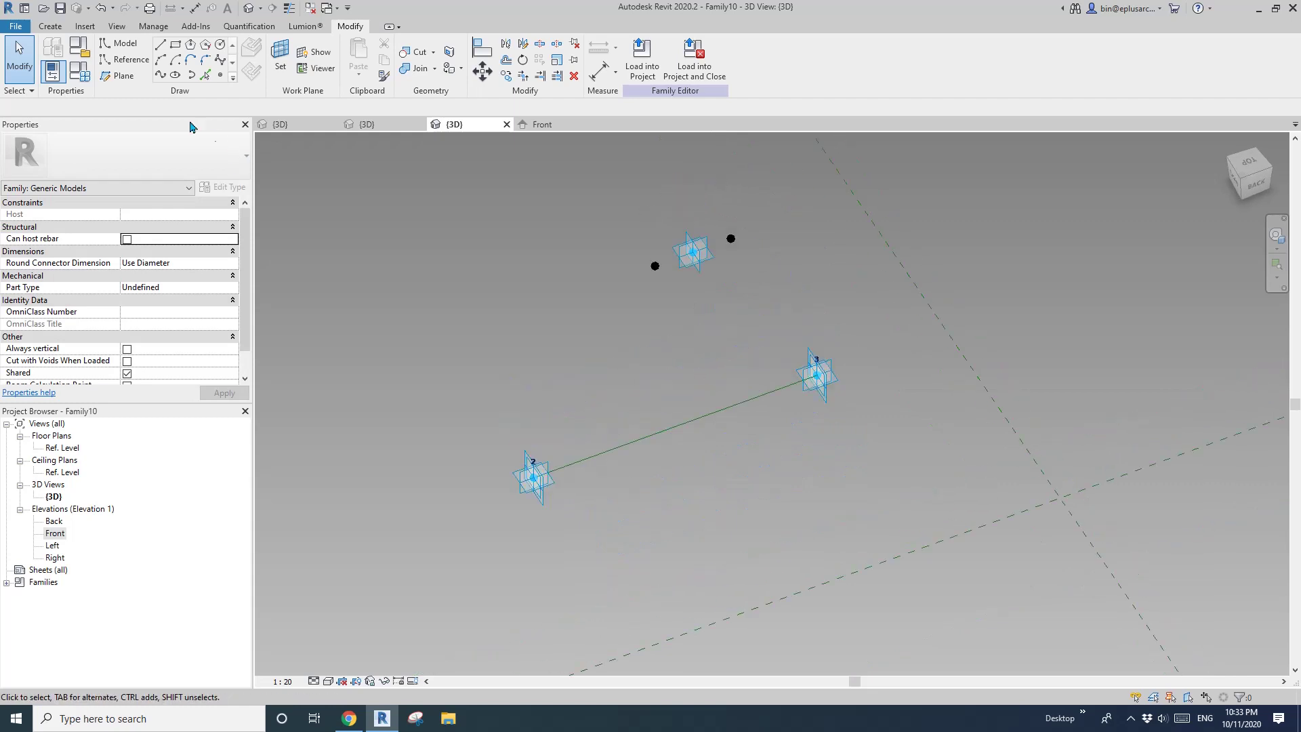
middle_click_drag(497, 266, 543, 305, "shift")
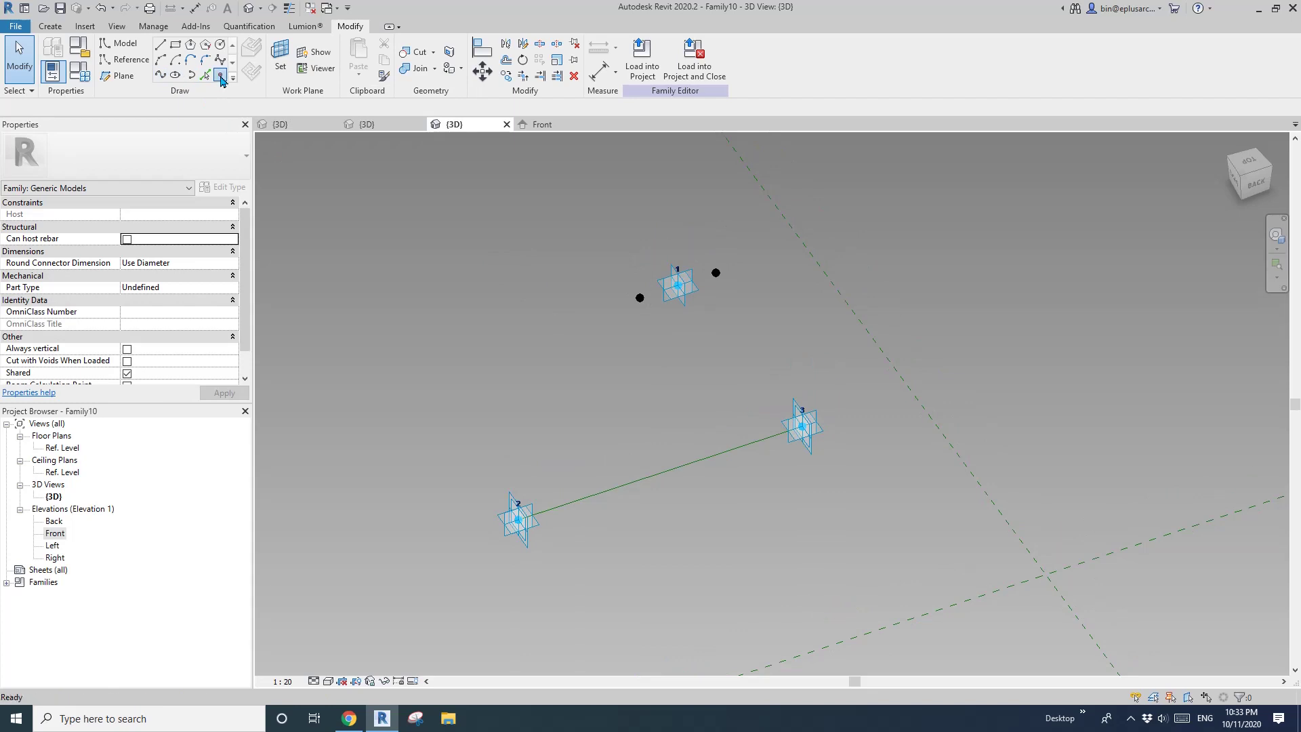
left_click(220, 76)
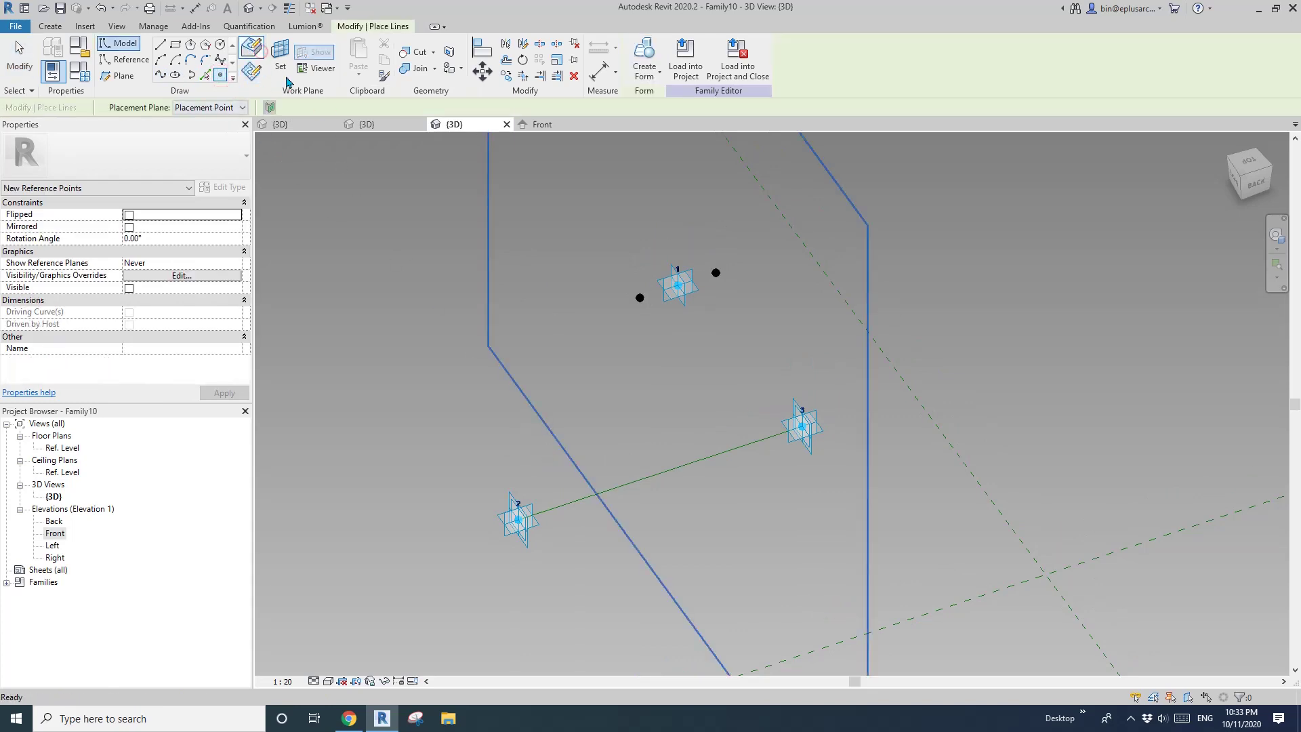
left_click(554, 506)
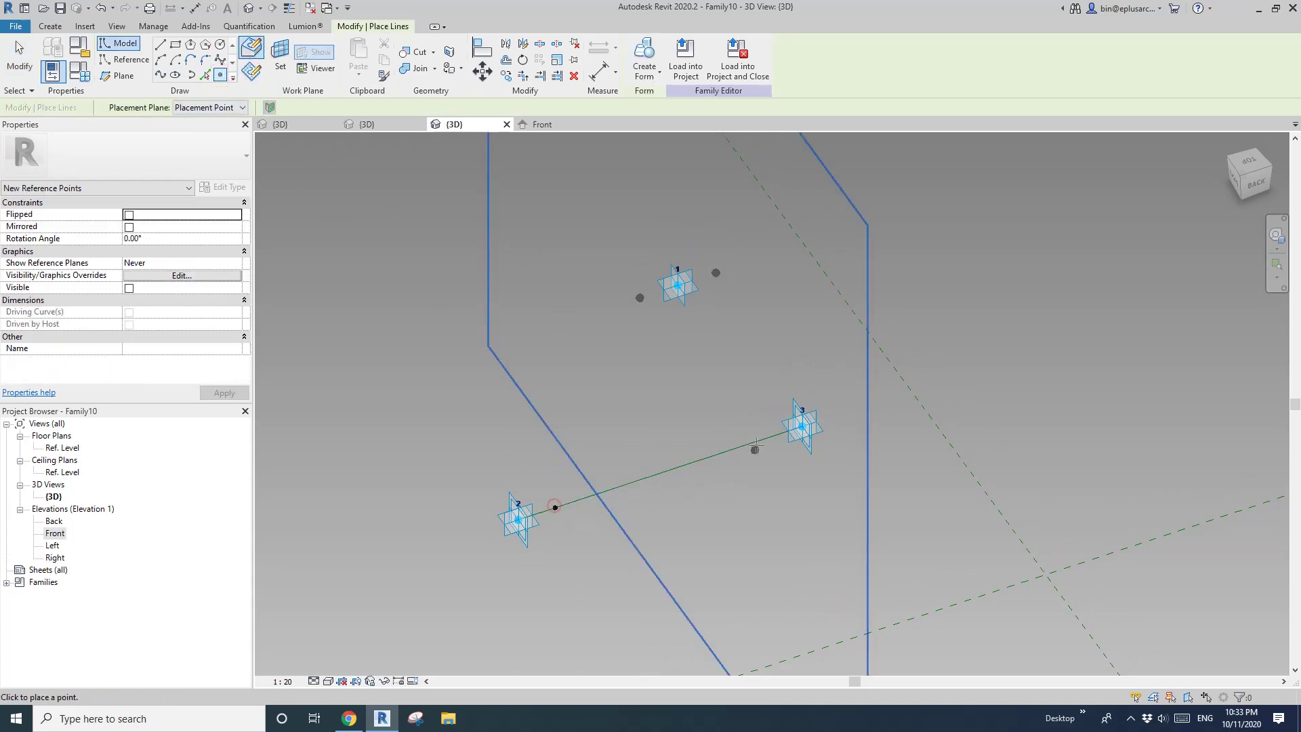
left_click(758, 442)
key("Escape")
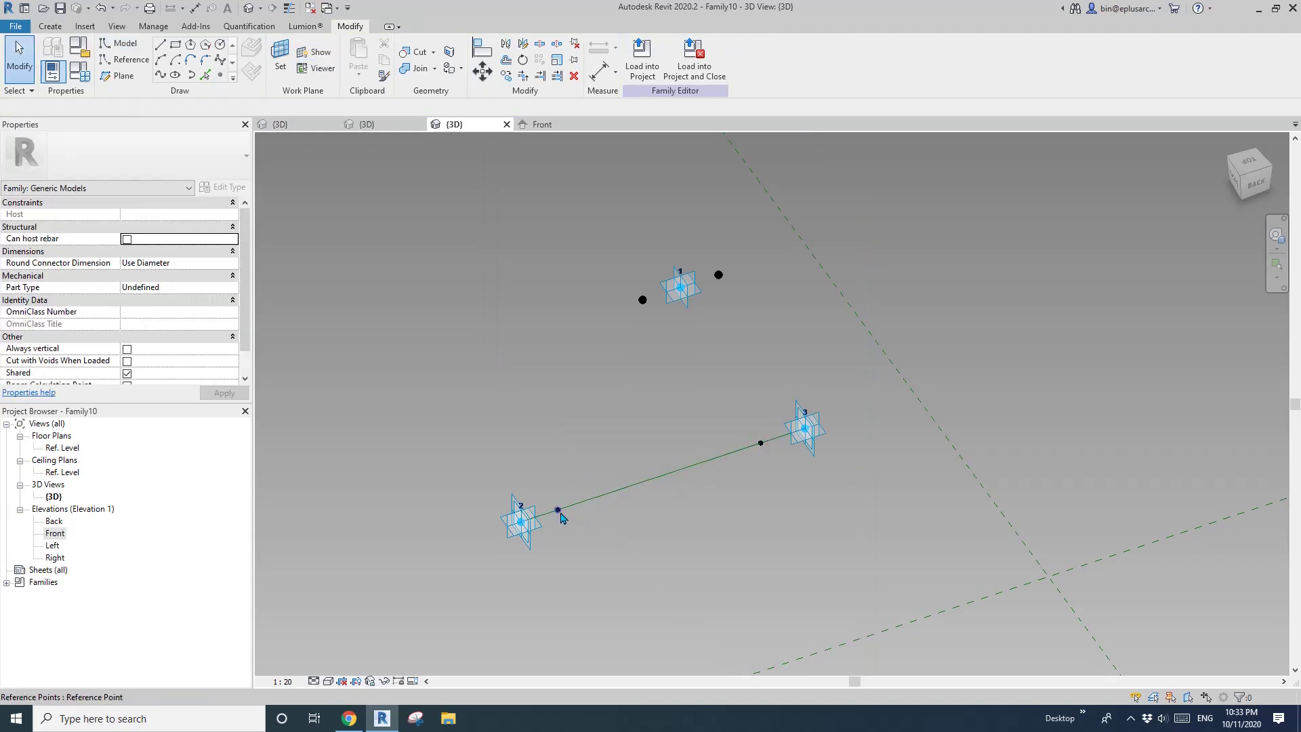
Step: For the hosted point near adaptive point 2, set Measurement Type to Segment Length and Measure From to End
left_click(567, 513)
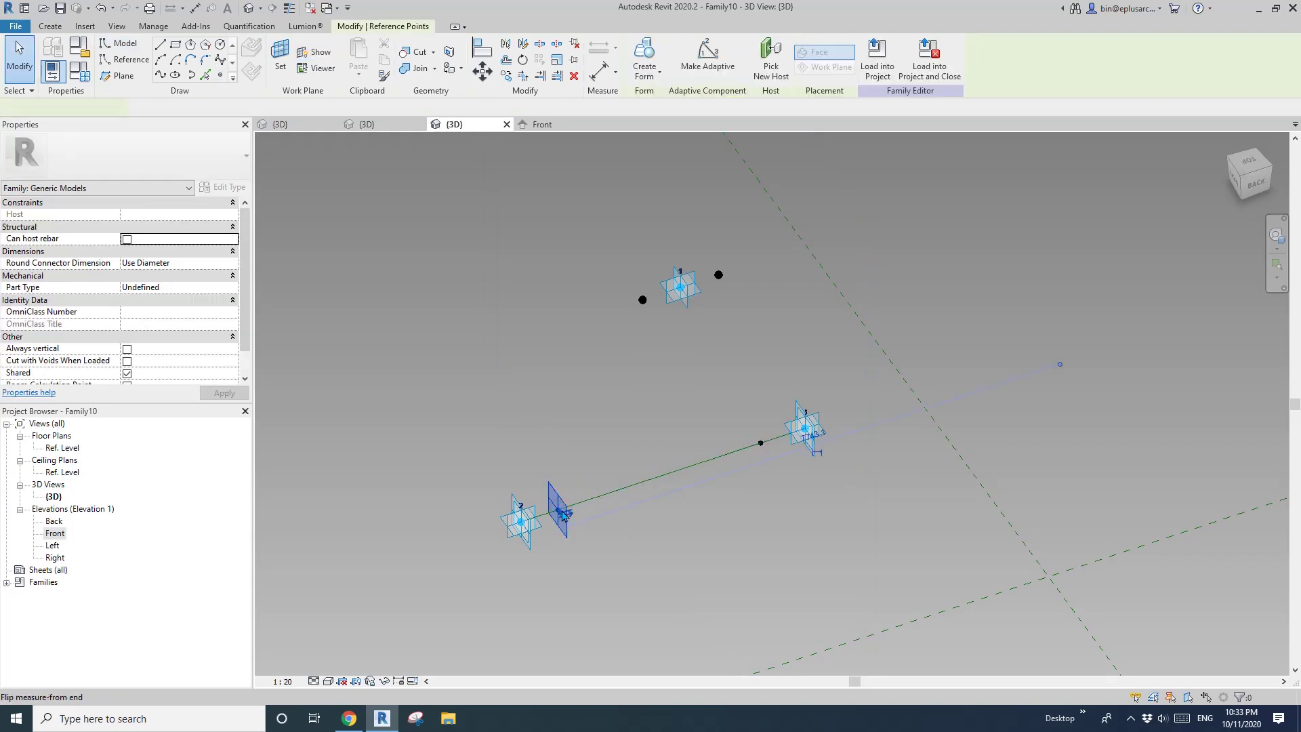
left_click(188, 348)
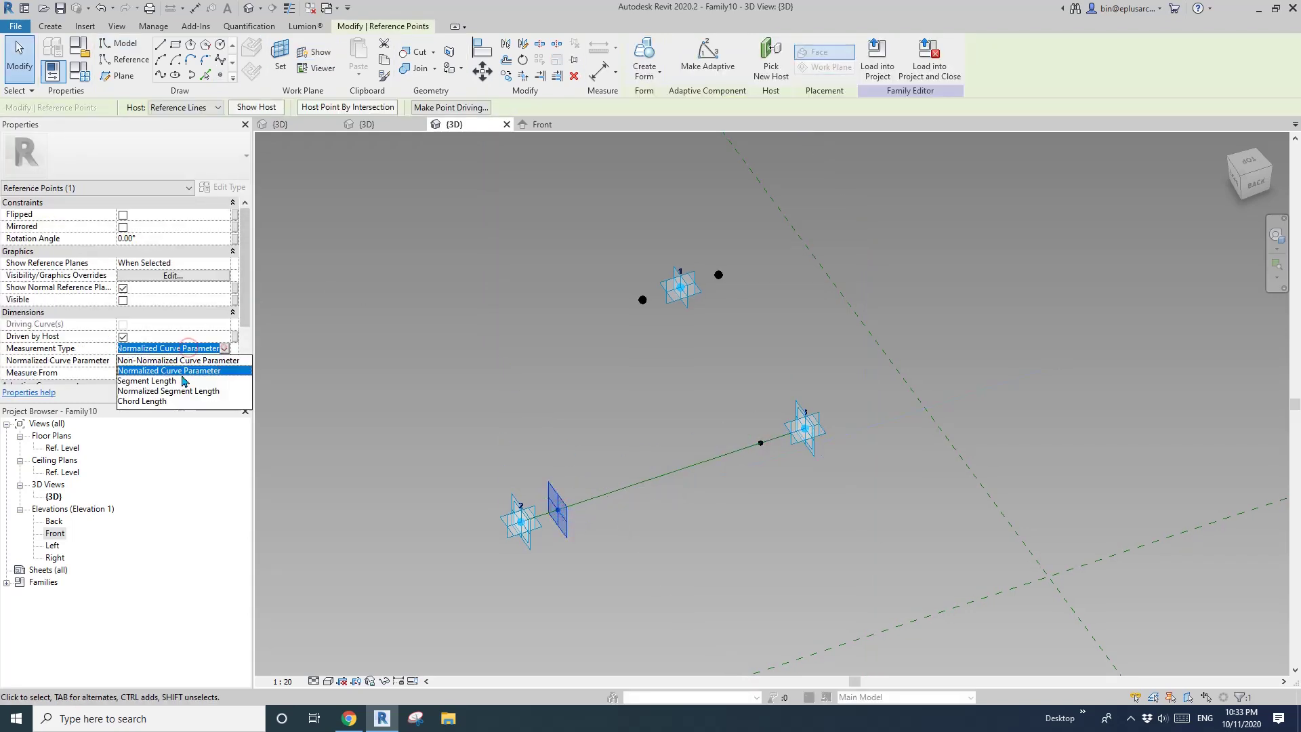
left_click(145, 381)
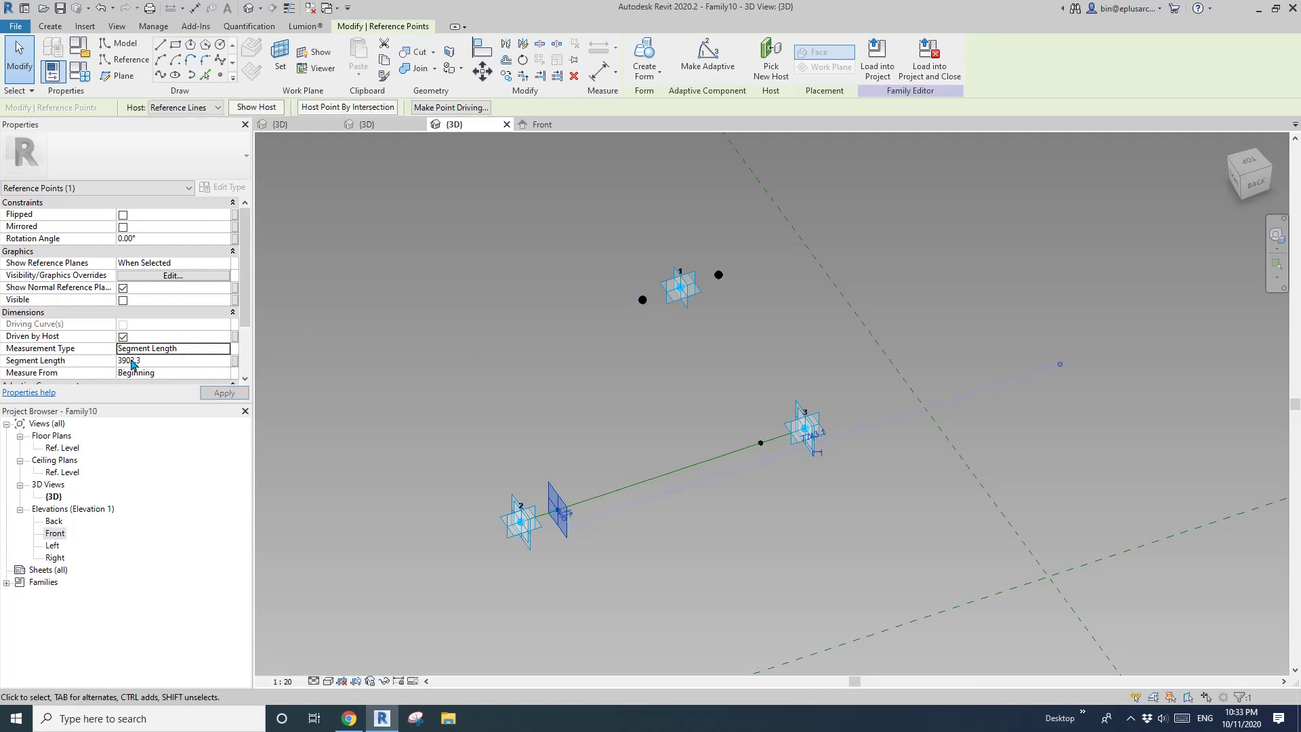
left_click(166, 373)
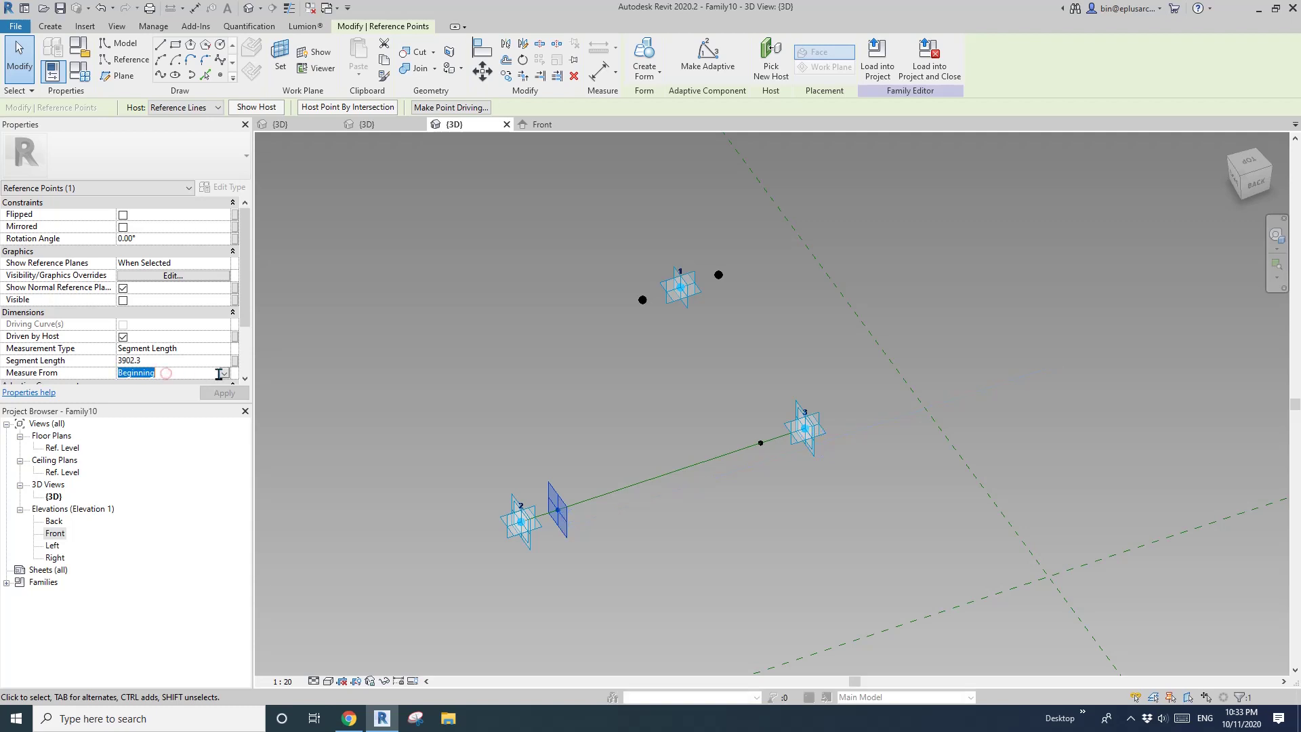
left_click(136, 396)
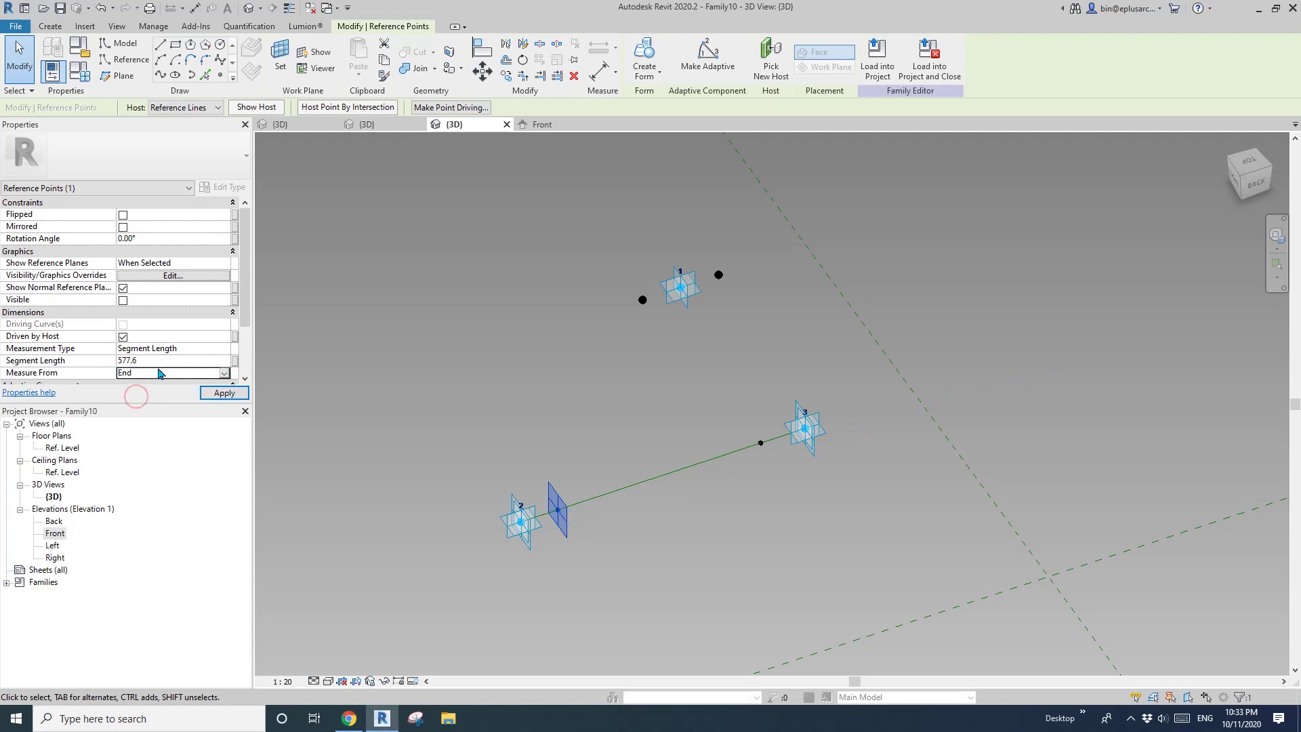
Step: Associate the Segment Length of the hosted point near adaptive point 2 with the OF parameter
left_click(234, 363)
left_click(916, 345)
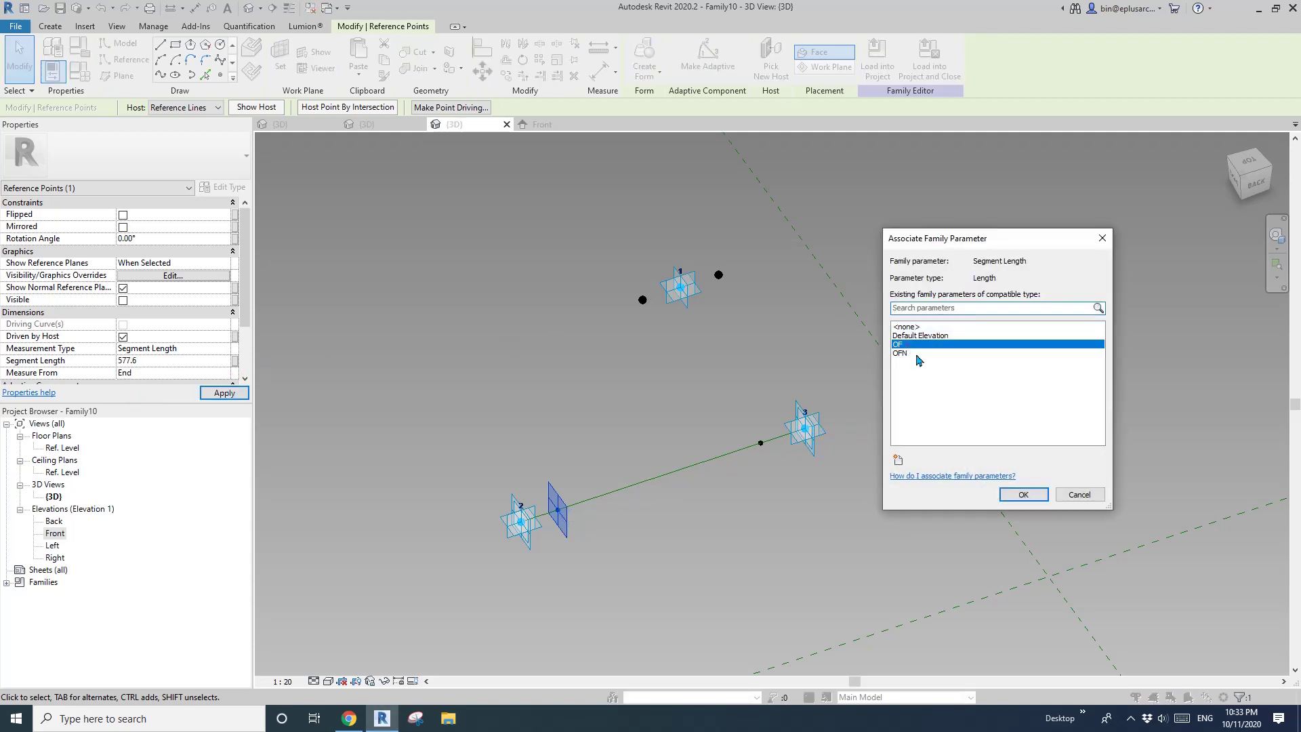
left_click(1025, 495)
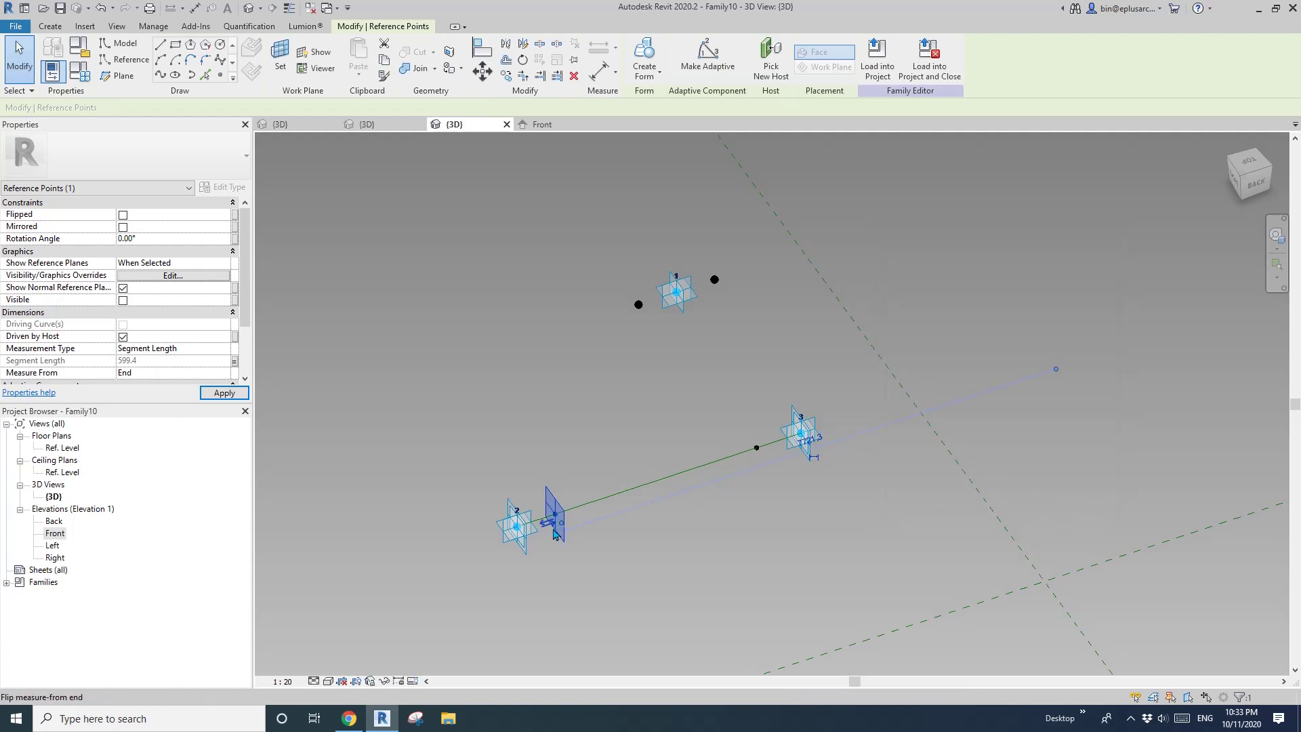
scroll(558, 531, "up", 1)
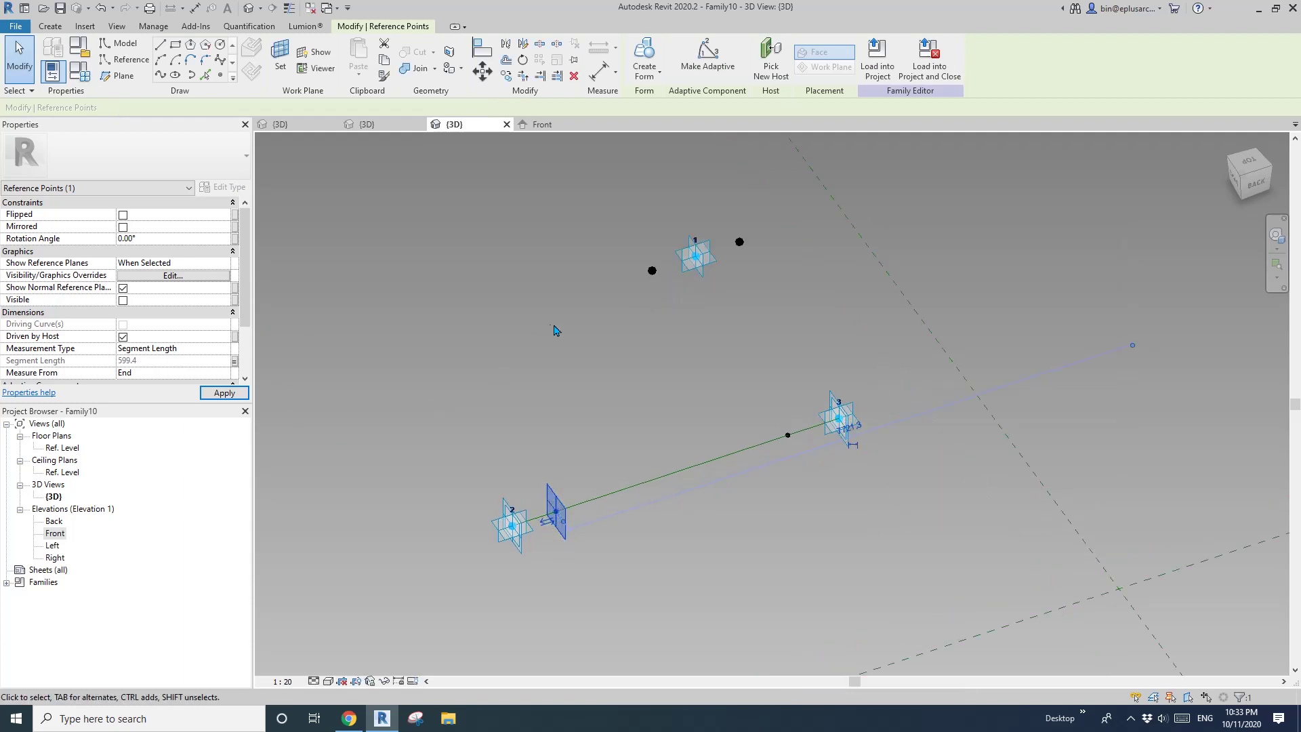
left_click(667, 270)
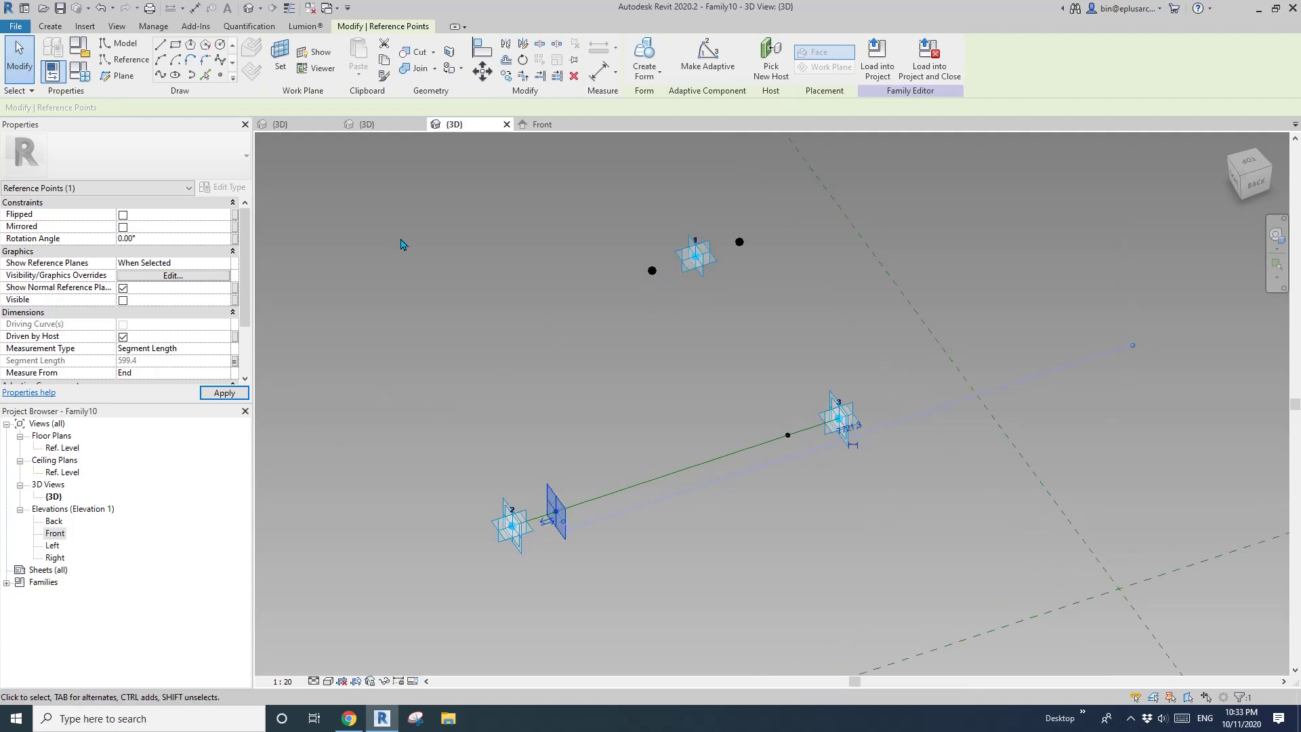
Step: For the hosted point near adaptive point 3, set Measurement Type to Segment Length and associate the Segment Length with the OF parameter
left_click(160, 77)
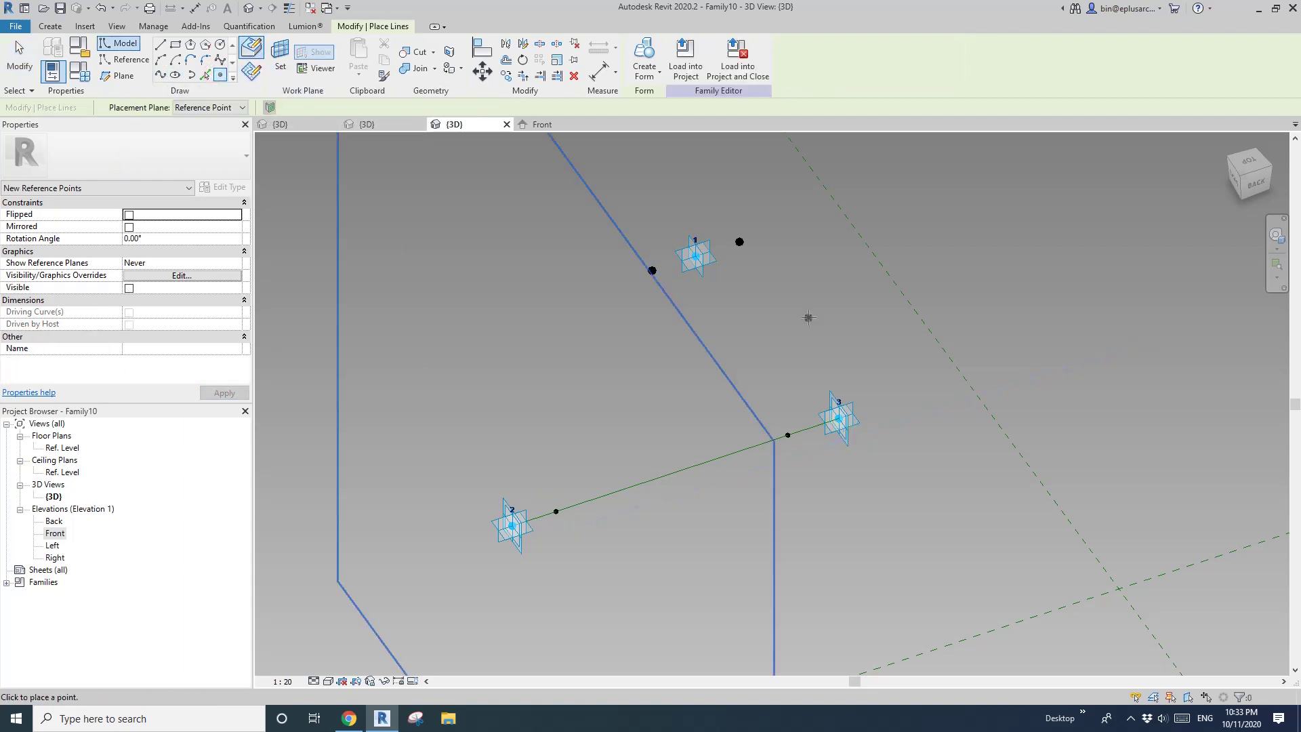
left_click(788, 436)
key("Escape")
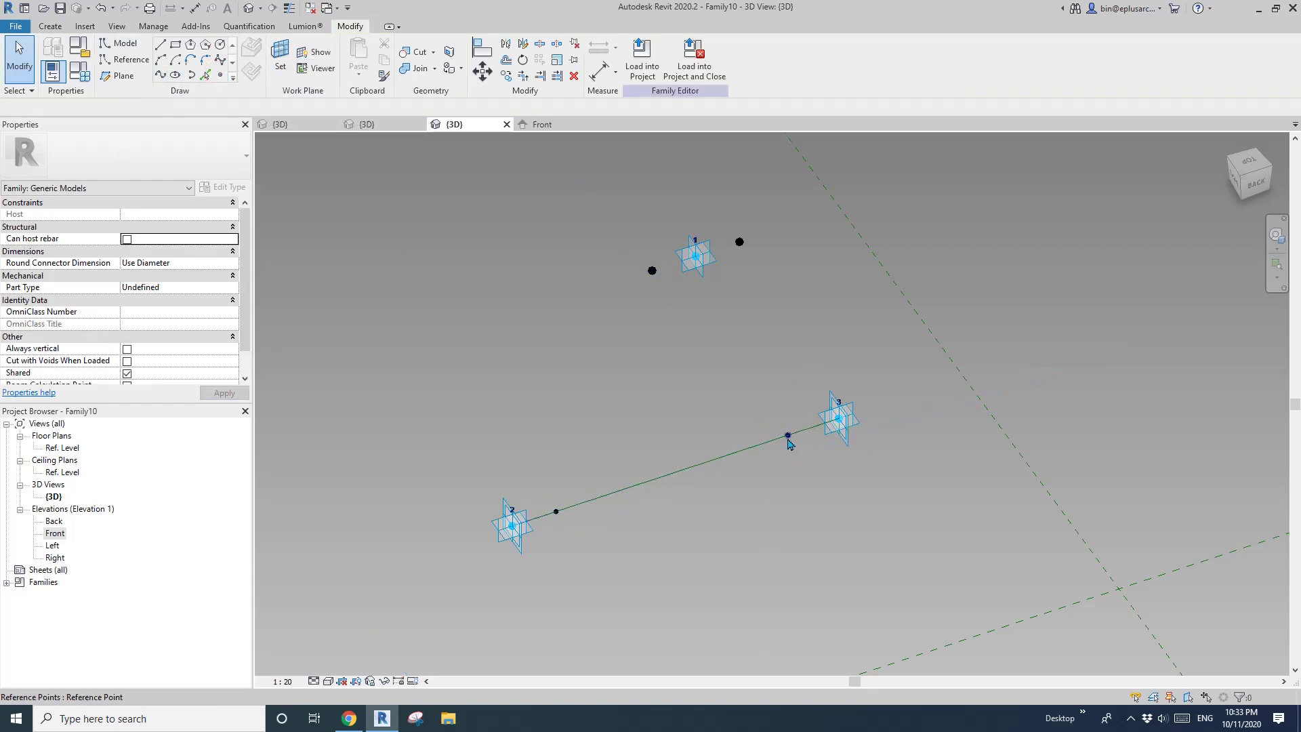
middle_click_drag(583, 414, 576, 418)
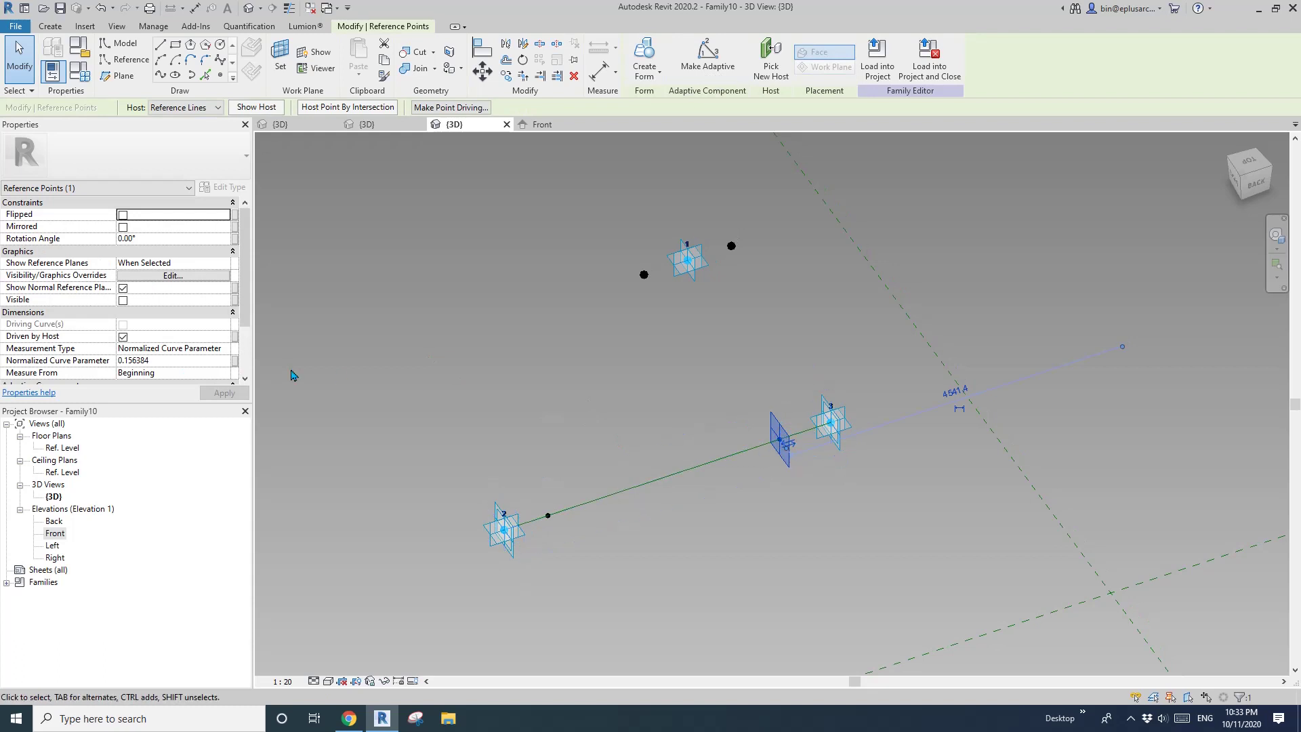
left_click(224, 349)
left_click(143, 380)
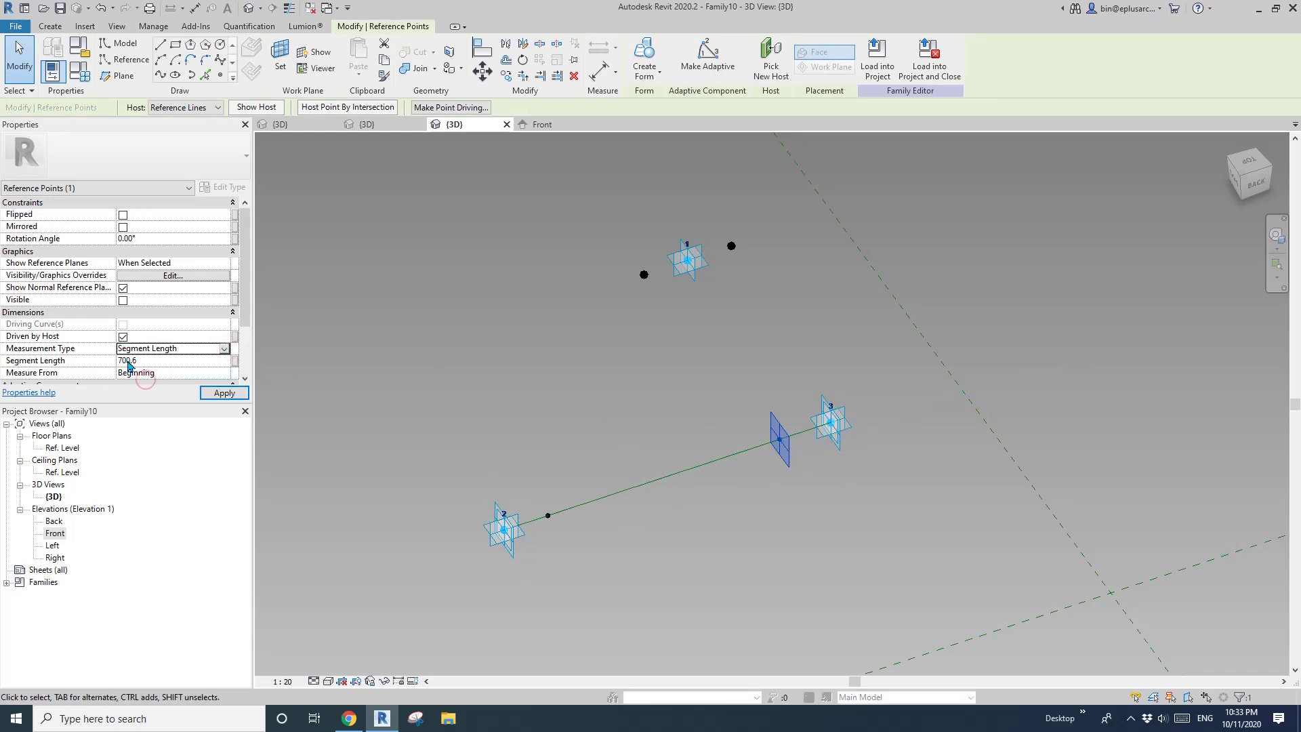
left_click(235, 364)
left_click(903, 345)
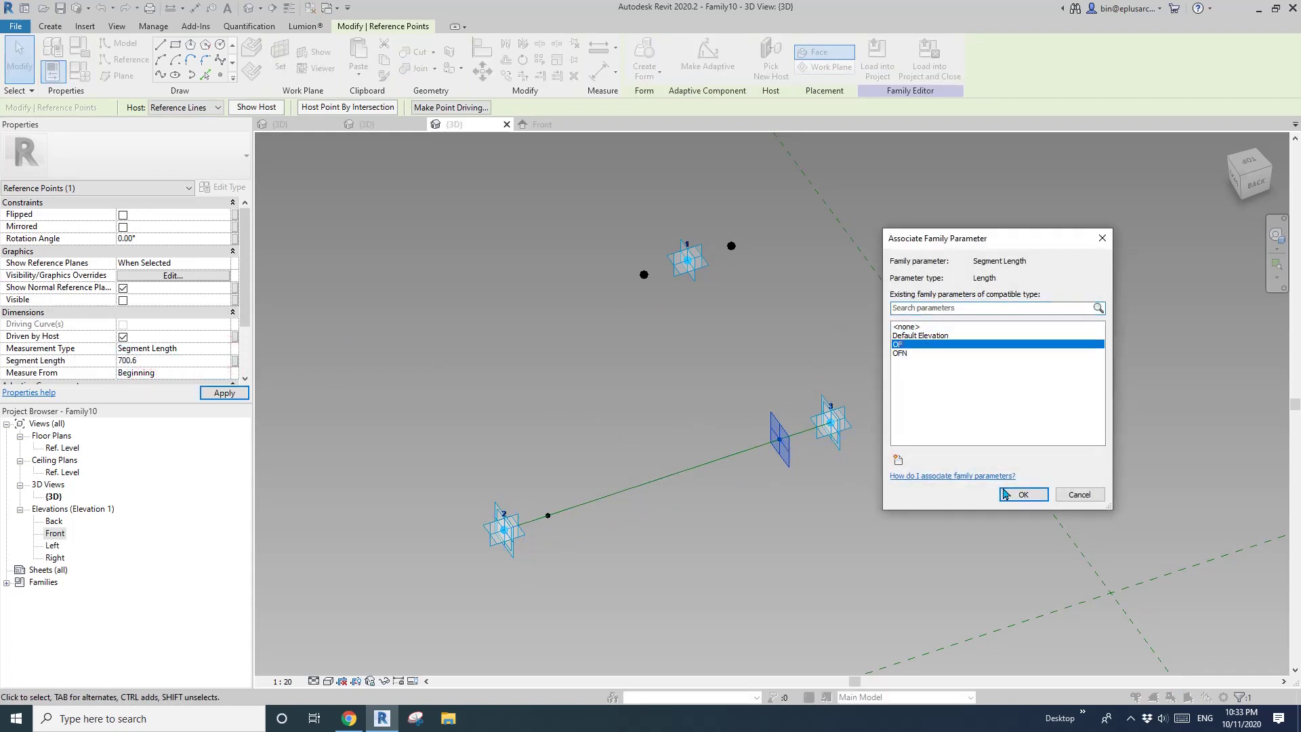
left_click(1024, 494)
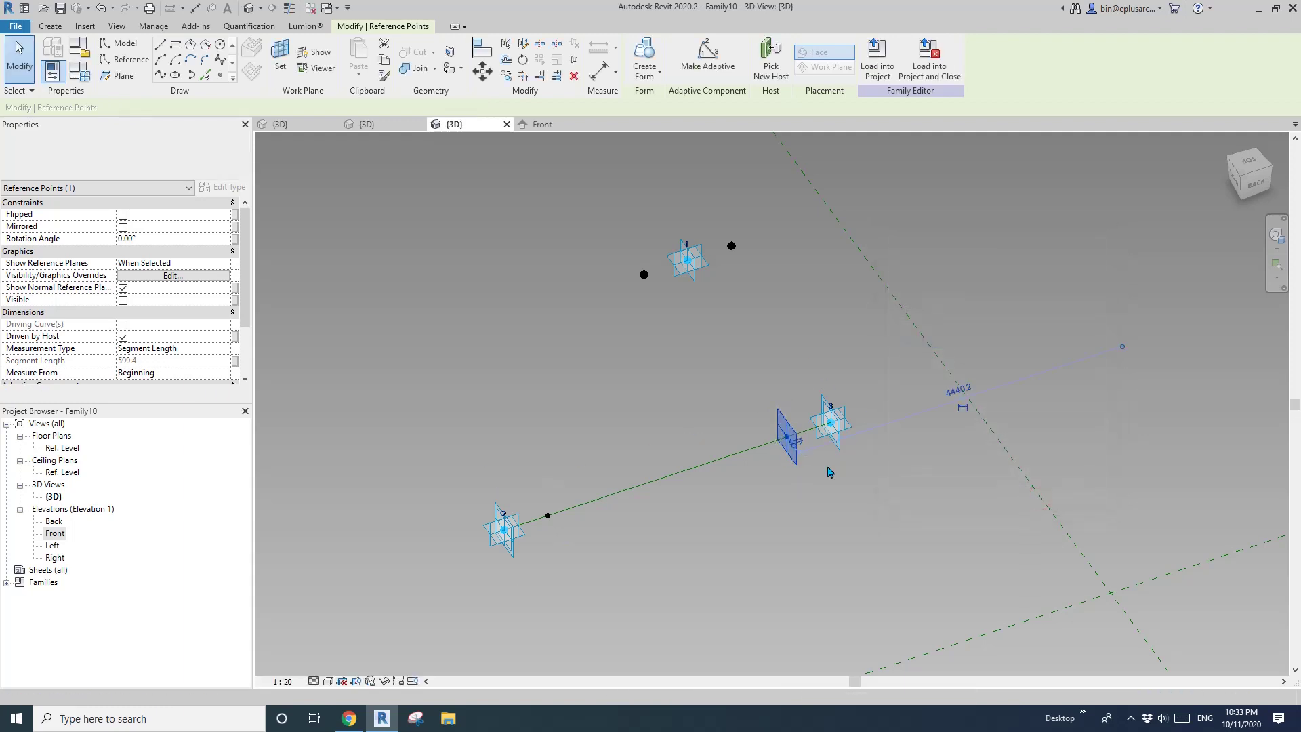
Step: Slide the hosted point near adaptive point 2 along the reference line to a segment length of about 621, flexing the linked points
middle_click_drag(568, 540, 662, 511)
key("Escape")
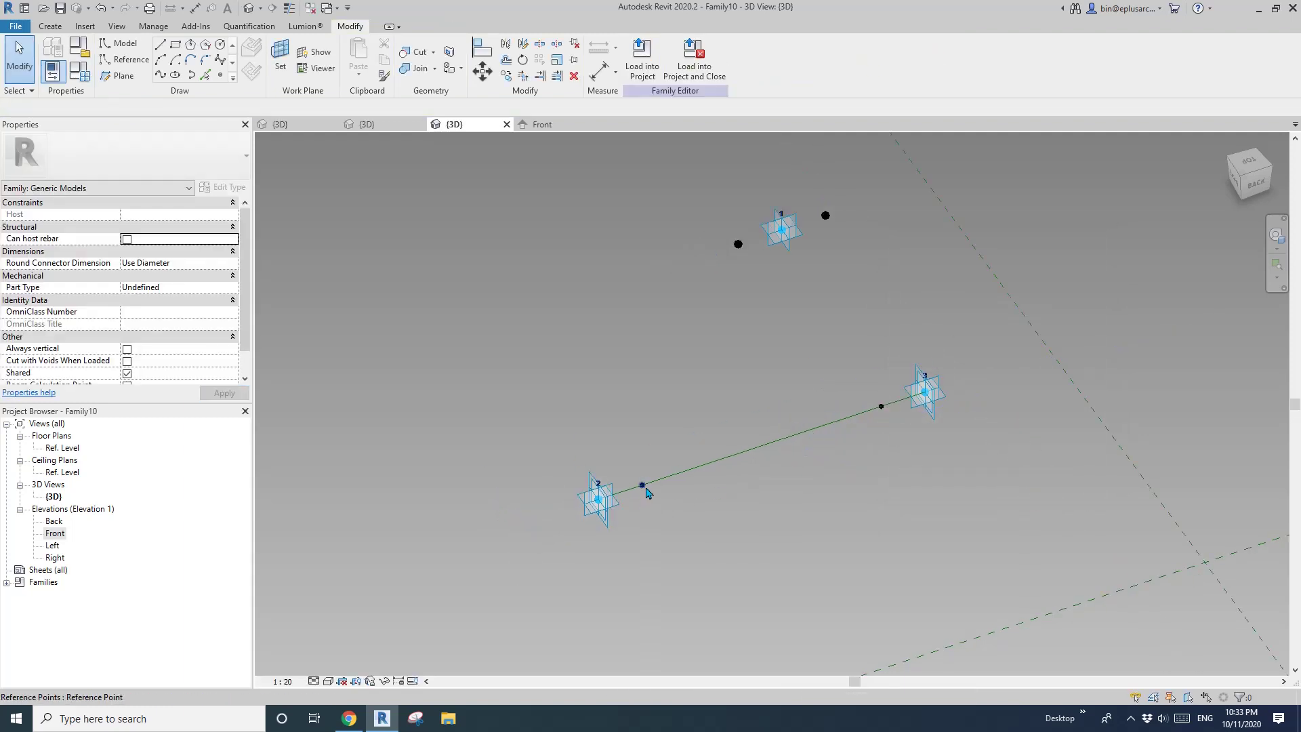
left_click(647, 486)
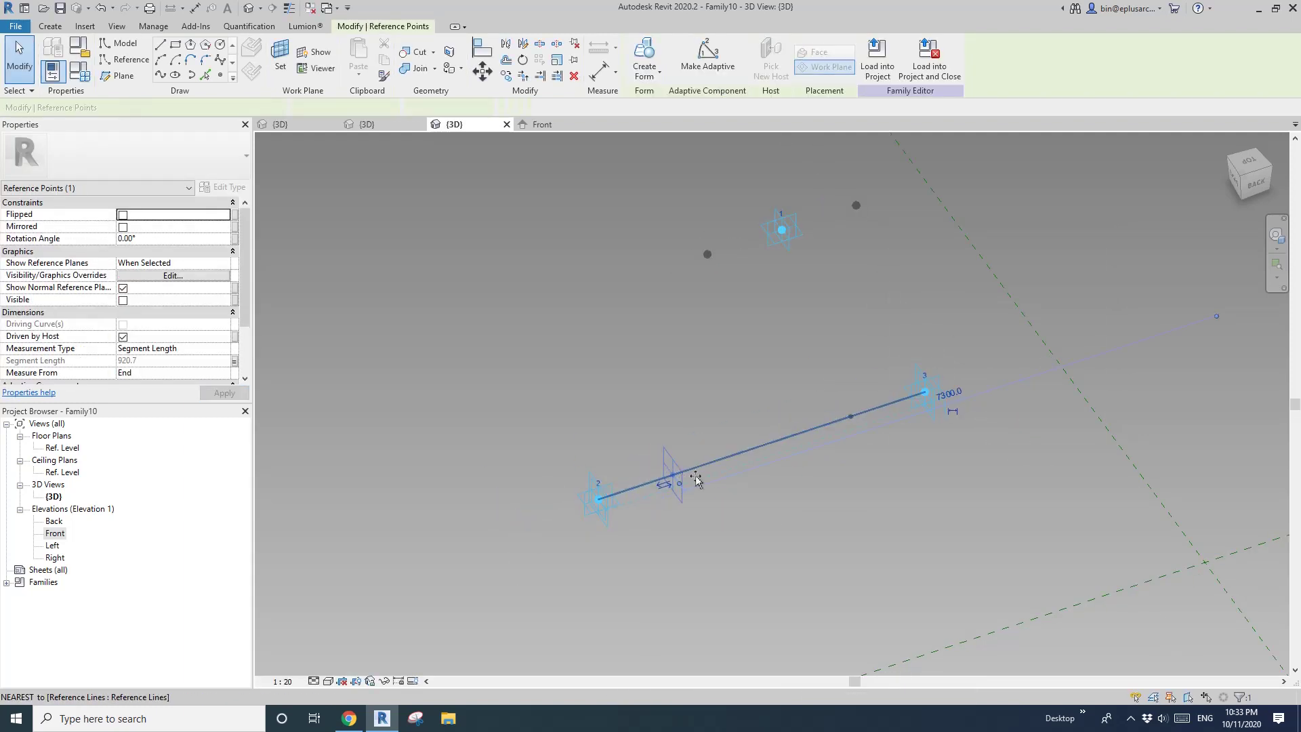
left_click_drag(697, 479, 645, 494)
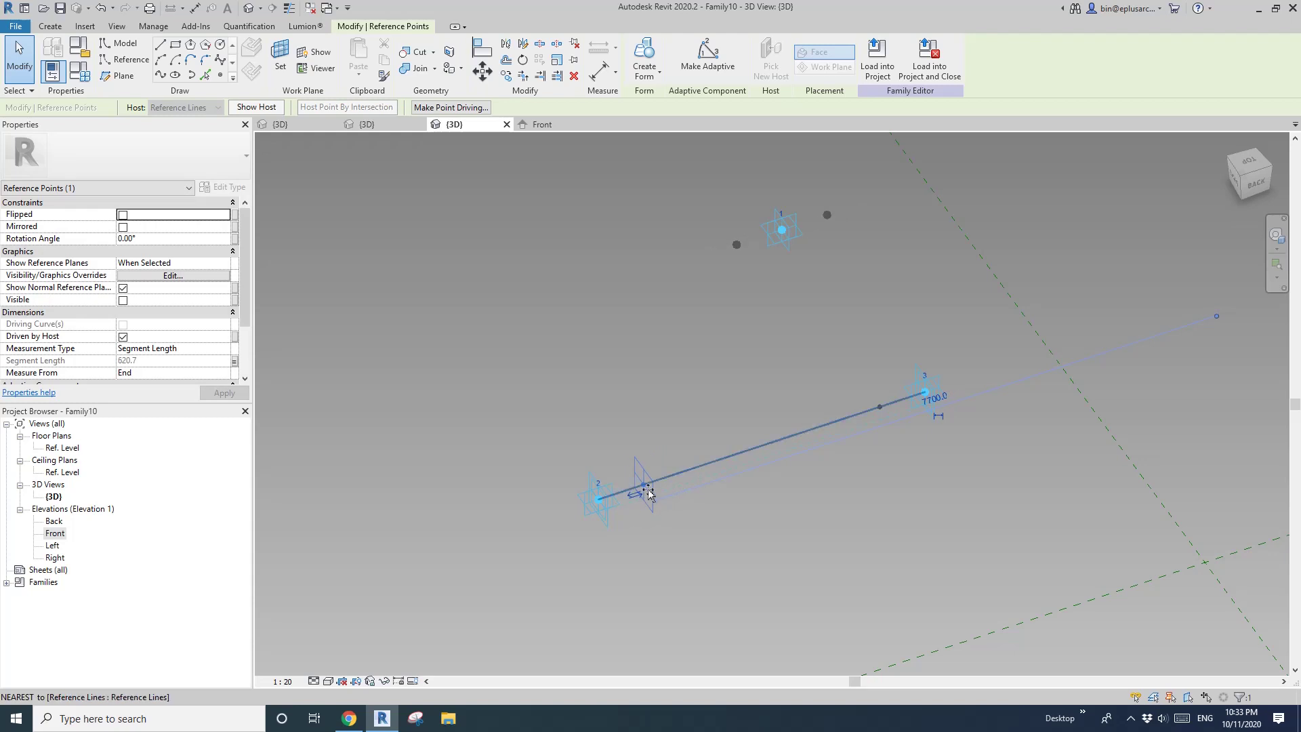
middle_click_drag(712, 557, 741, 473)
left_click(733, 539)
scroll(741, 474, "up", 1)
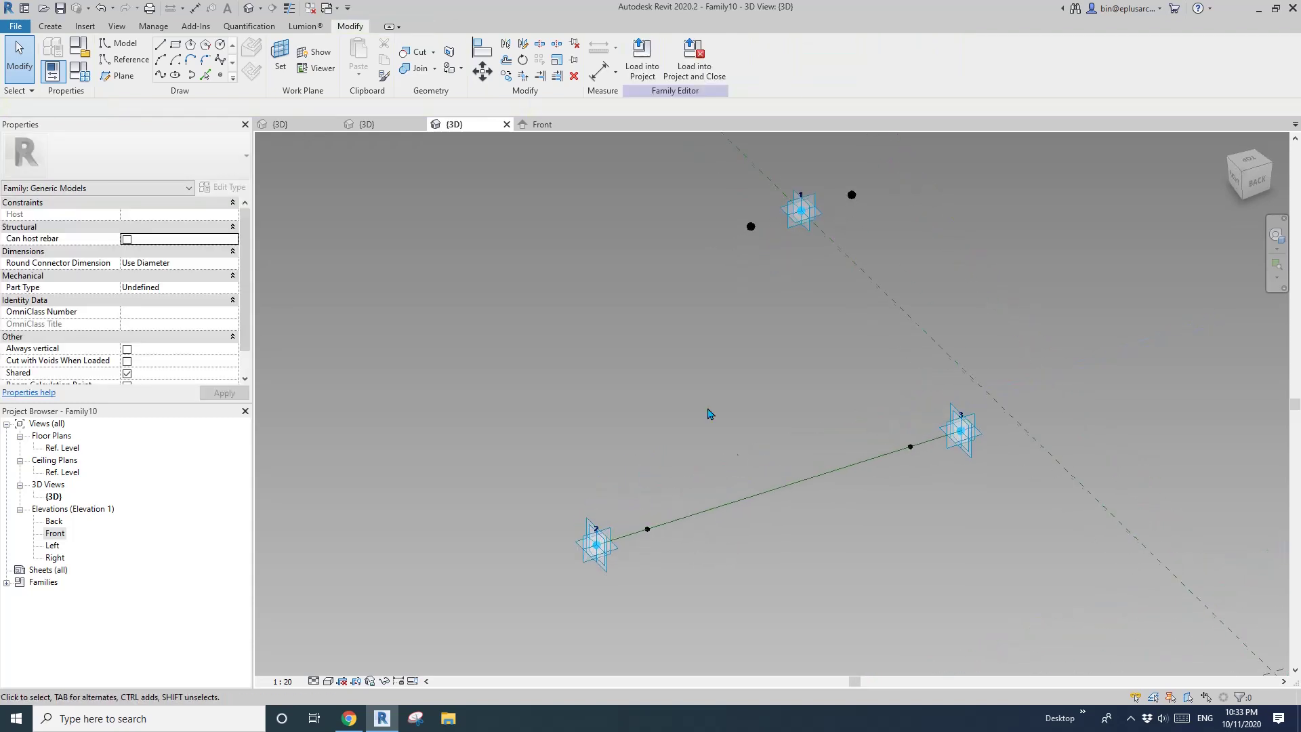
Step: Join one offset point beside adaptive point 1 to the hosted point near adaptive point 2 with a spline and make it a reference line
left_click_drag(610, 180, 770, 583)
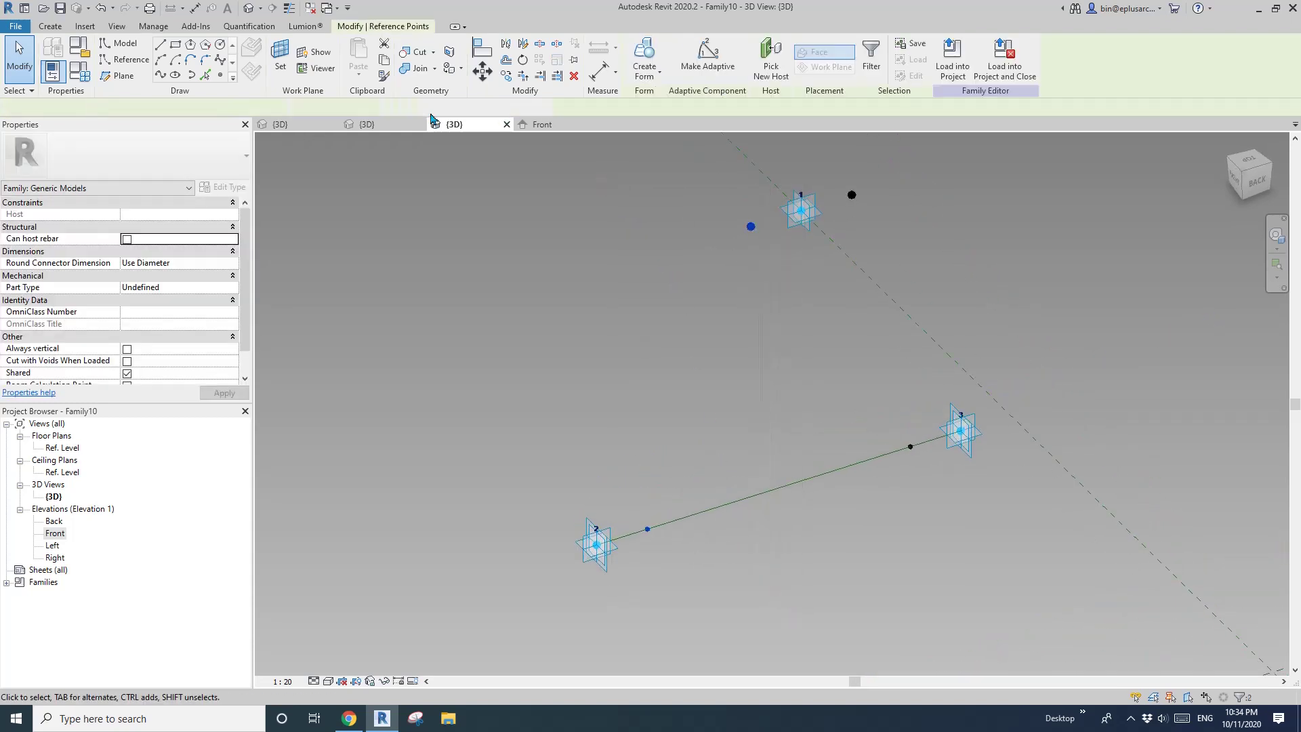
left_click(160, 74)
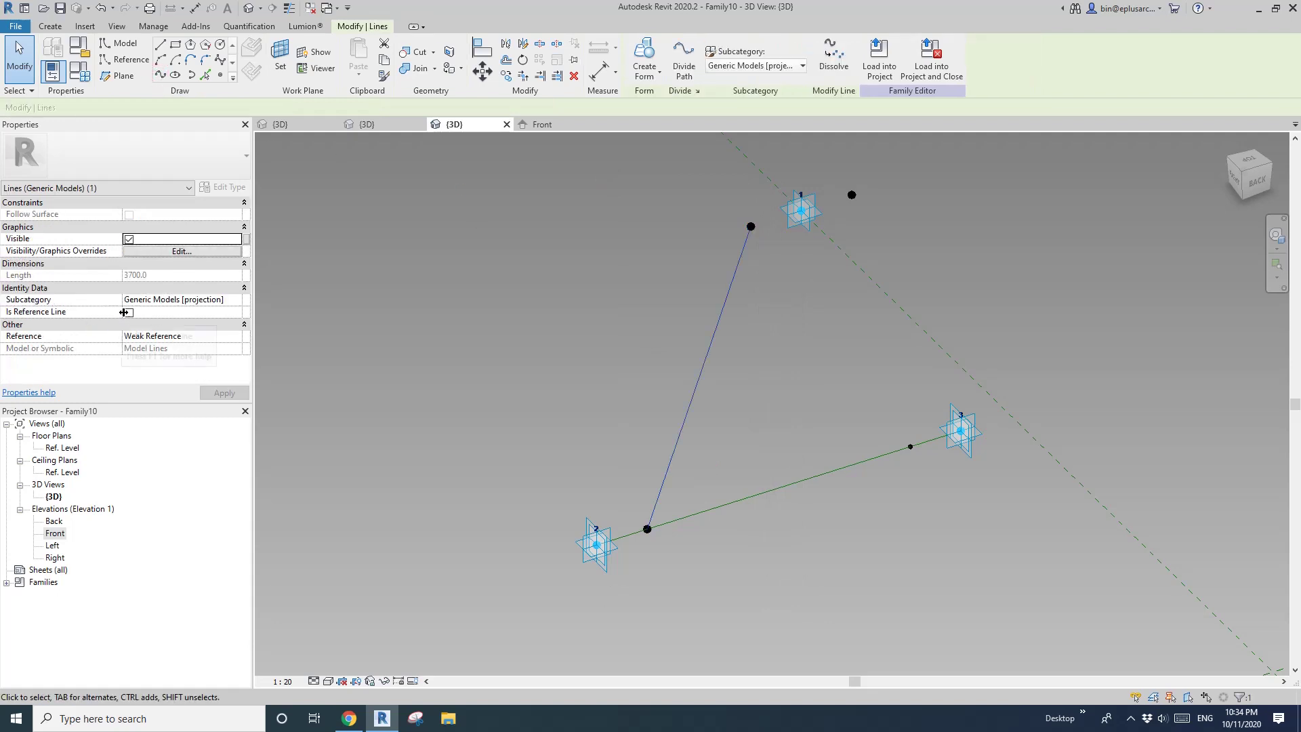
left_click(128, 313)
Step: Close the four-sided outline with splines joining the two offset points, the far offset point to the point near 3, and the two hosted points
left_click(739, 240)
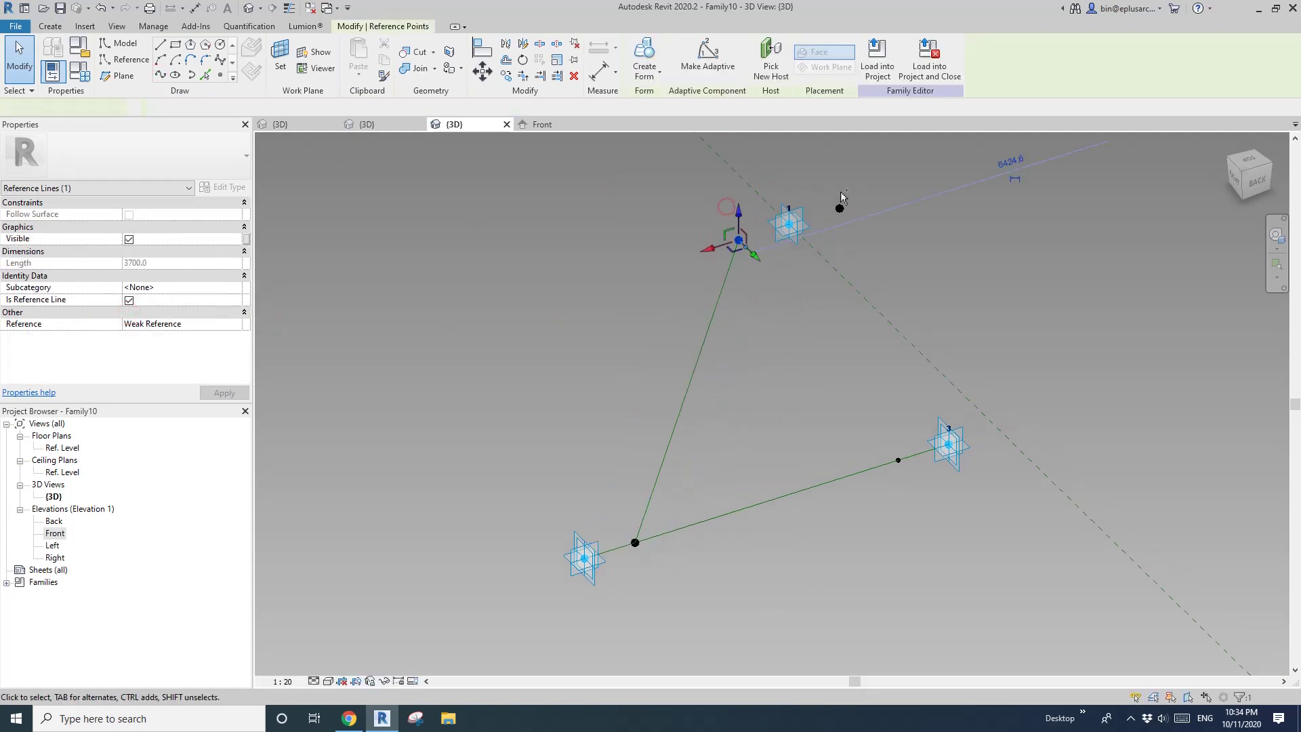
left_click(160, 74)
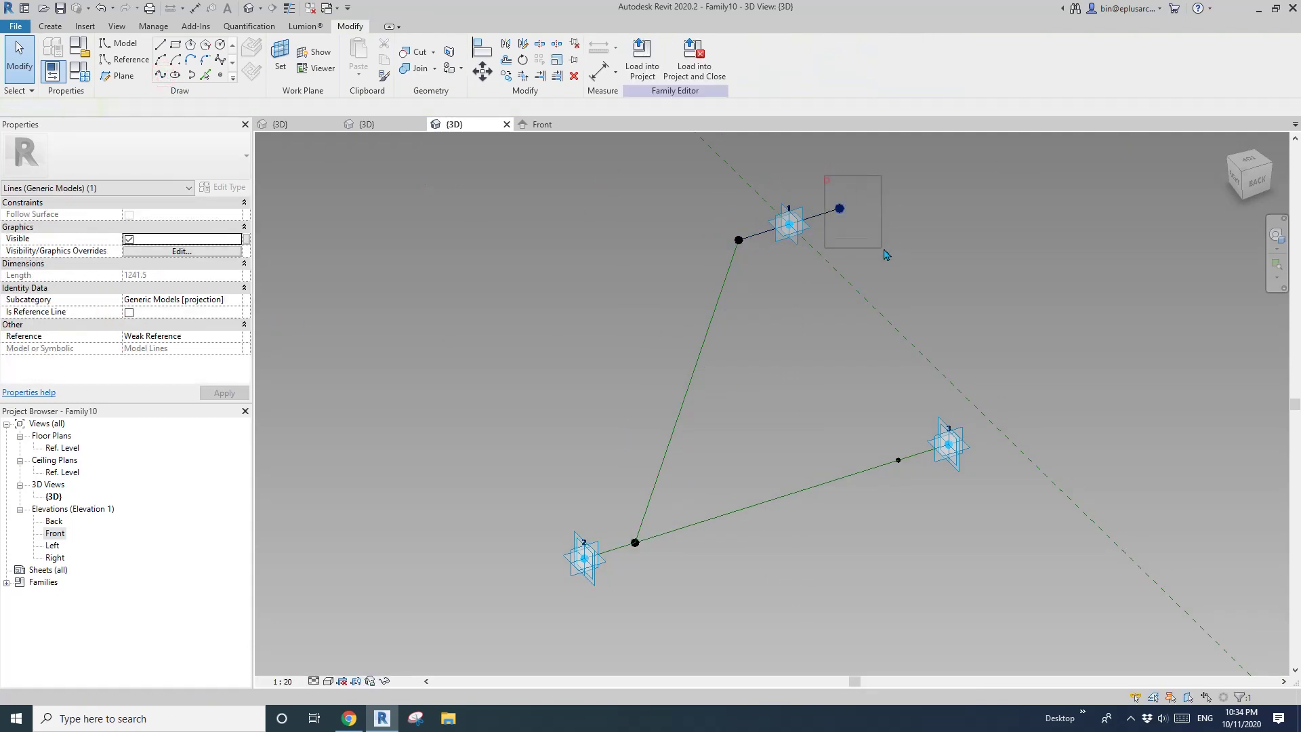
left_click(898, 460, "ctrl")
left_click(160, 75)
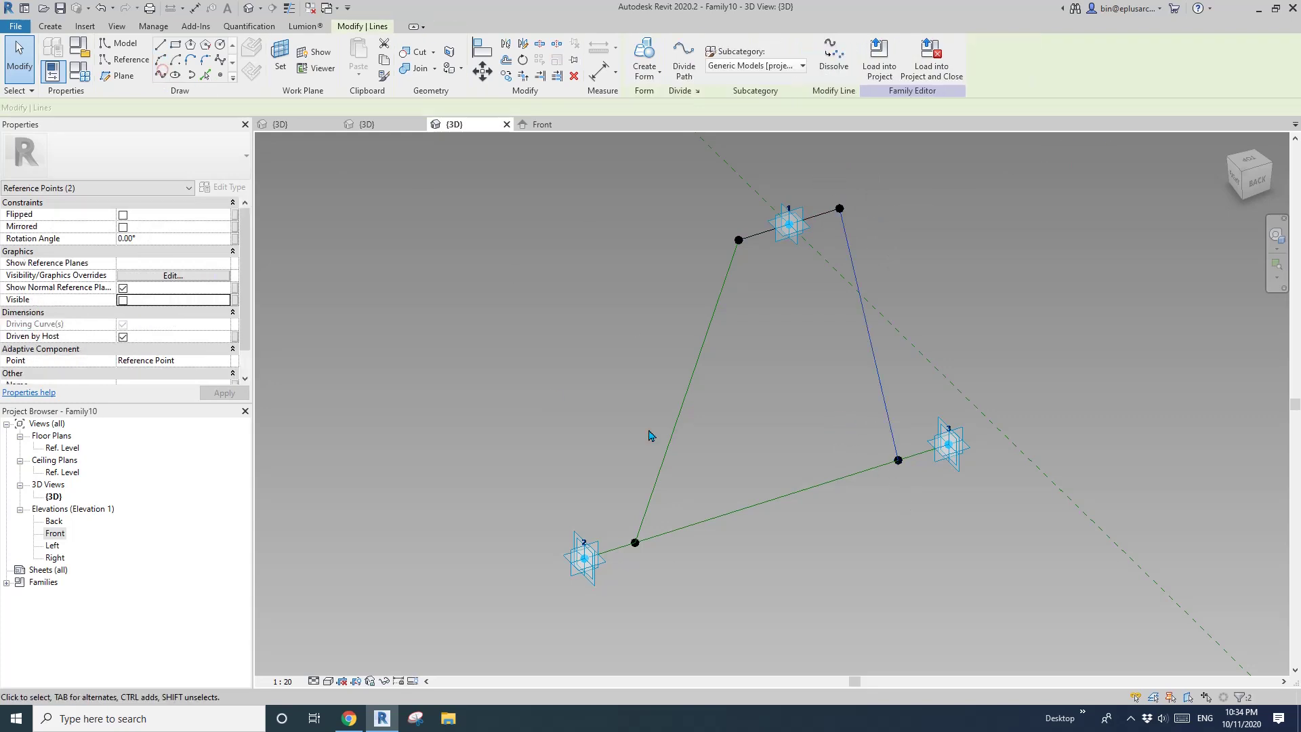
left_click(635, 542)
left_click(898, 460, "ctrl")
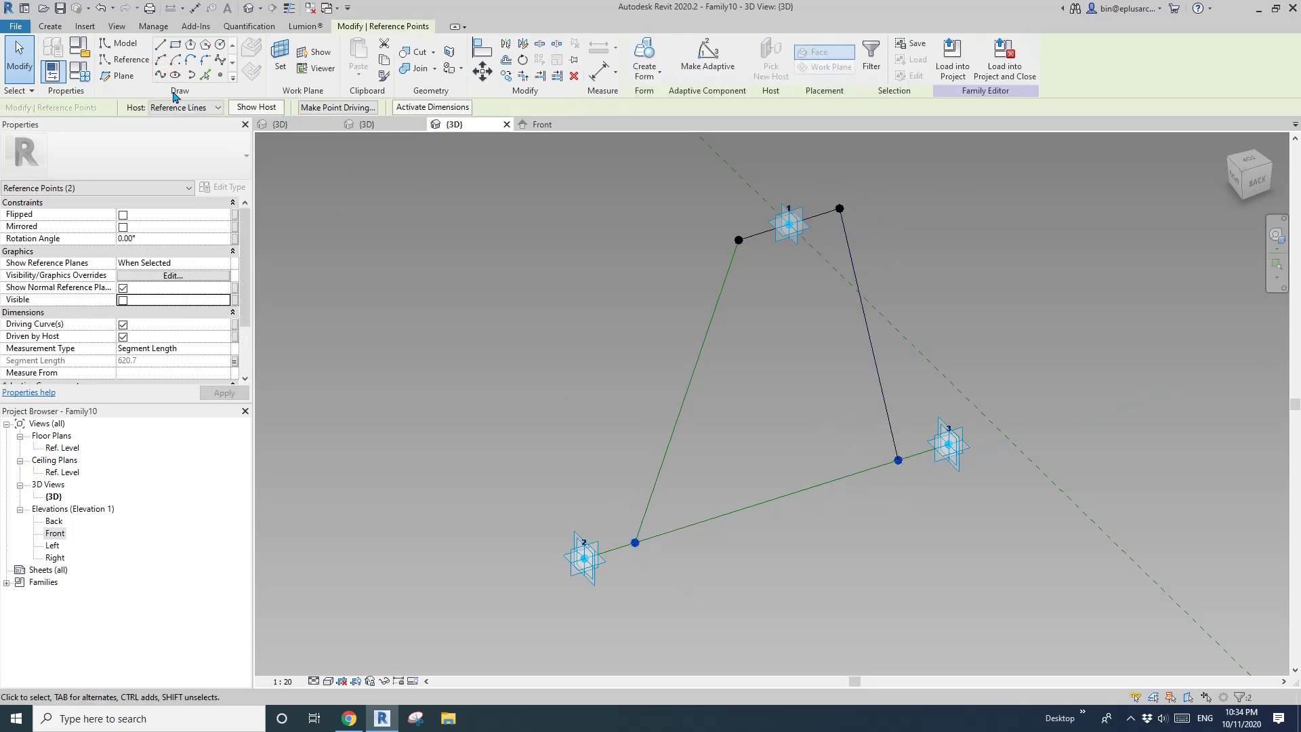
left_click(162, 76)
Step: Select the whole four-sided outline and convert its remaining model lines to reference lines
left_click(951, 388)
key("Tab")
left_click(875, 353)
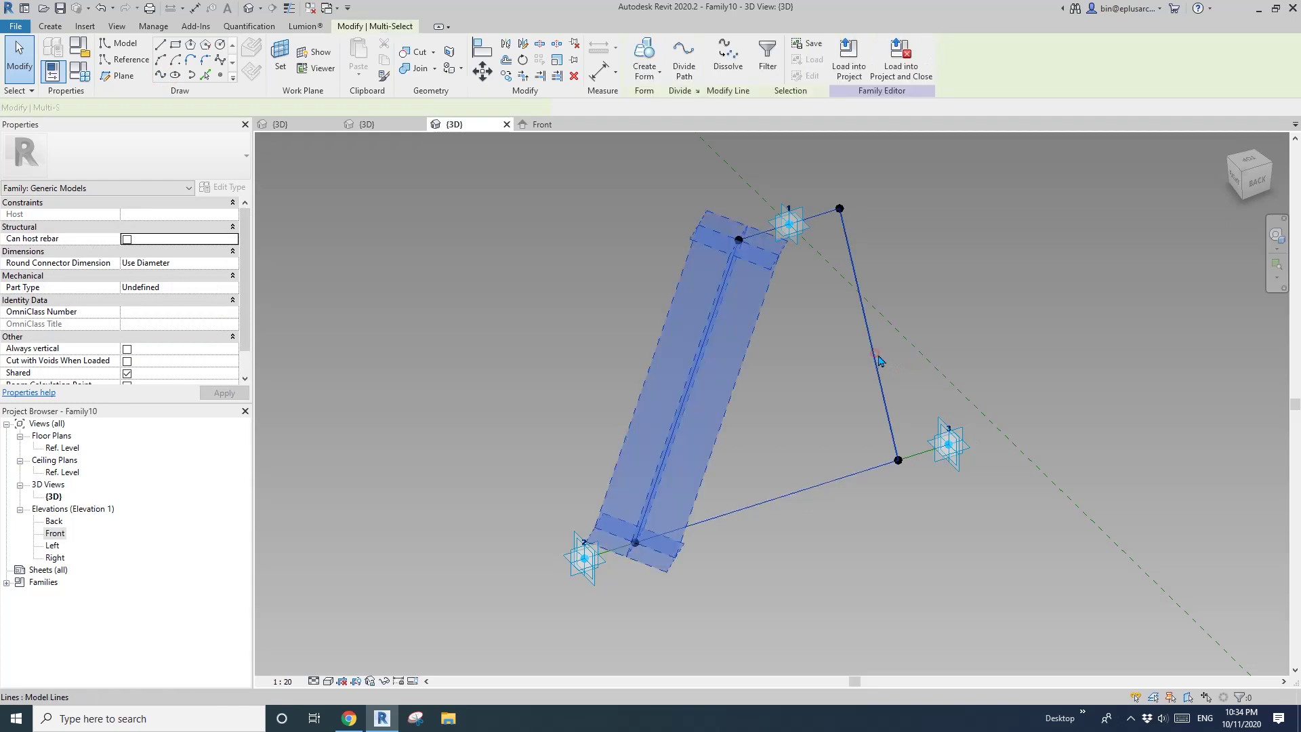
left_click(129, 288)
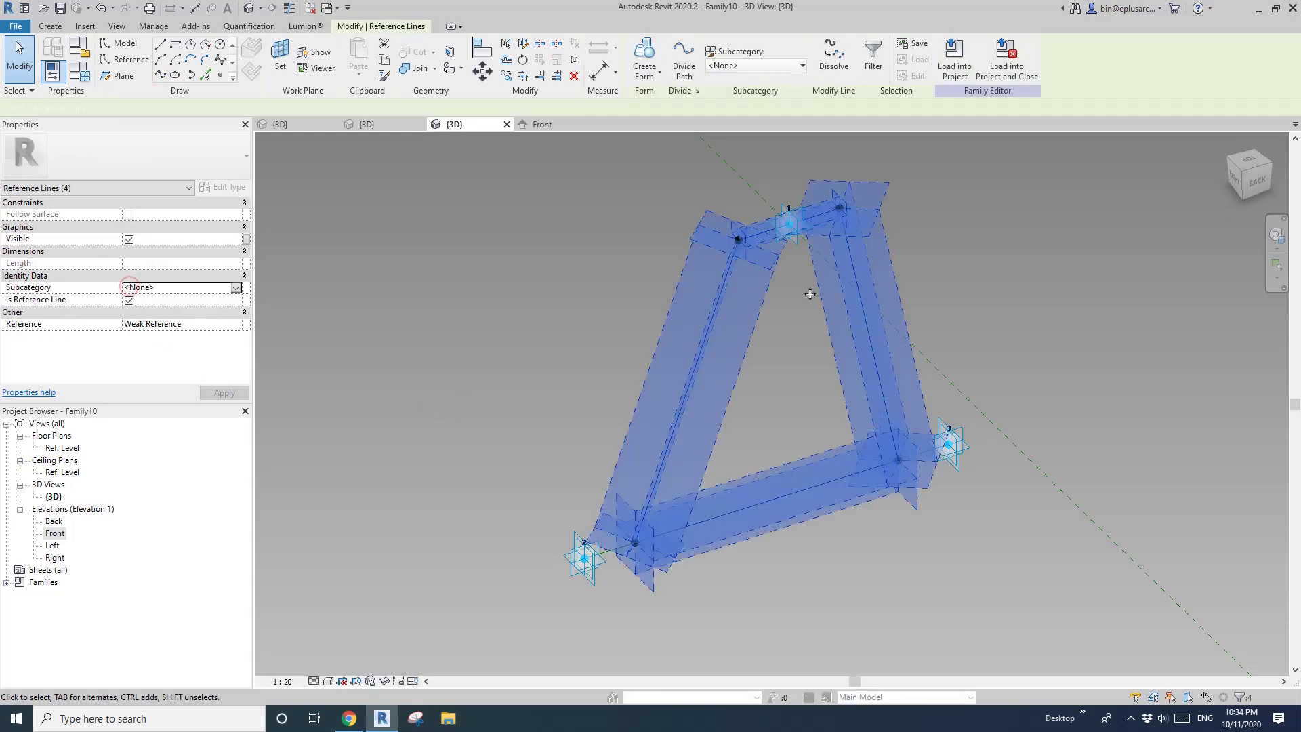
Step: Create a form from the chain of four reference lines, choosing the flat surface instead of the extruded solid
left_click(657, 74)
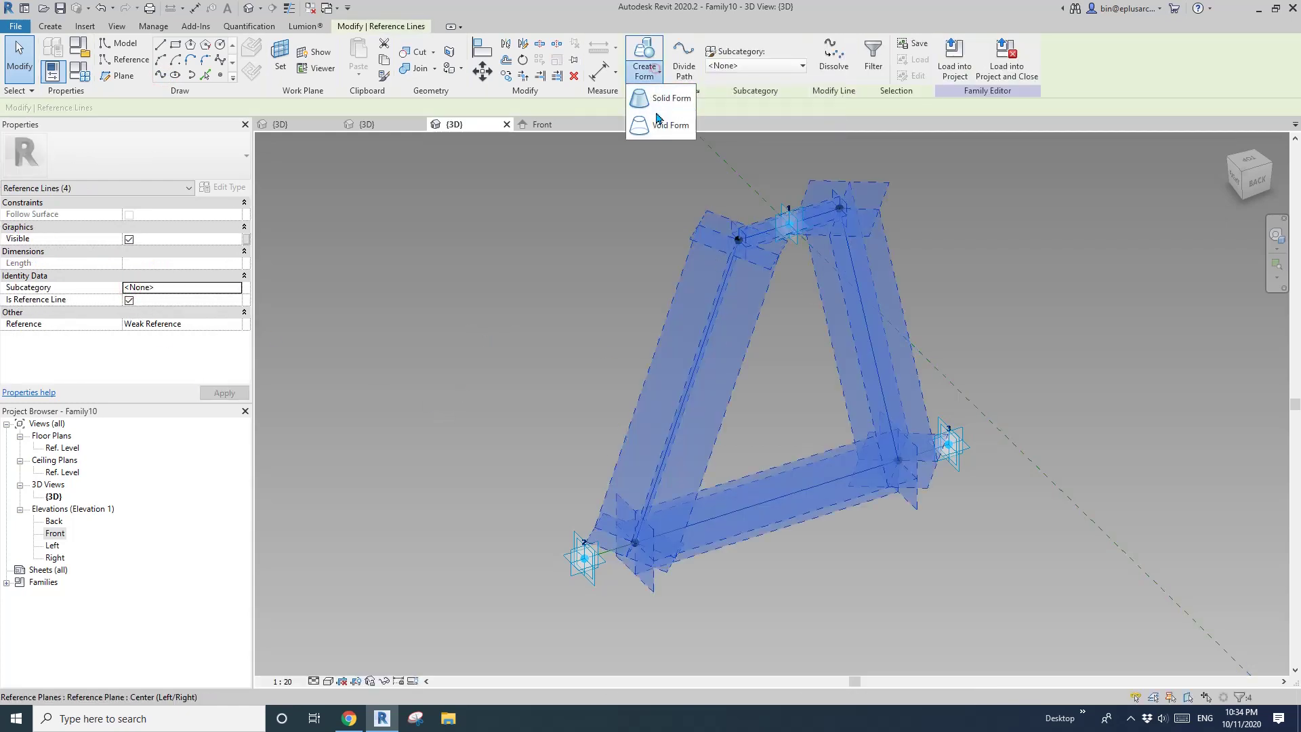
left_click(662, 128)
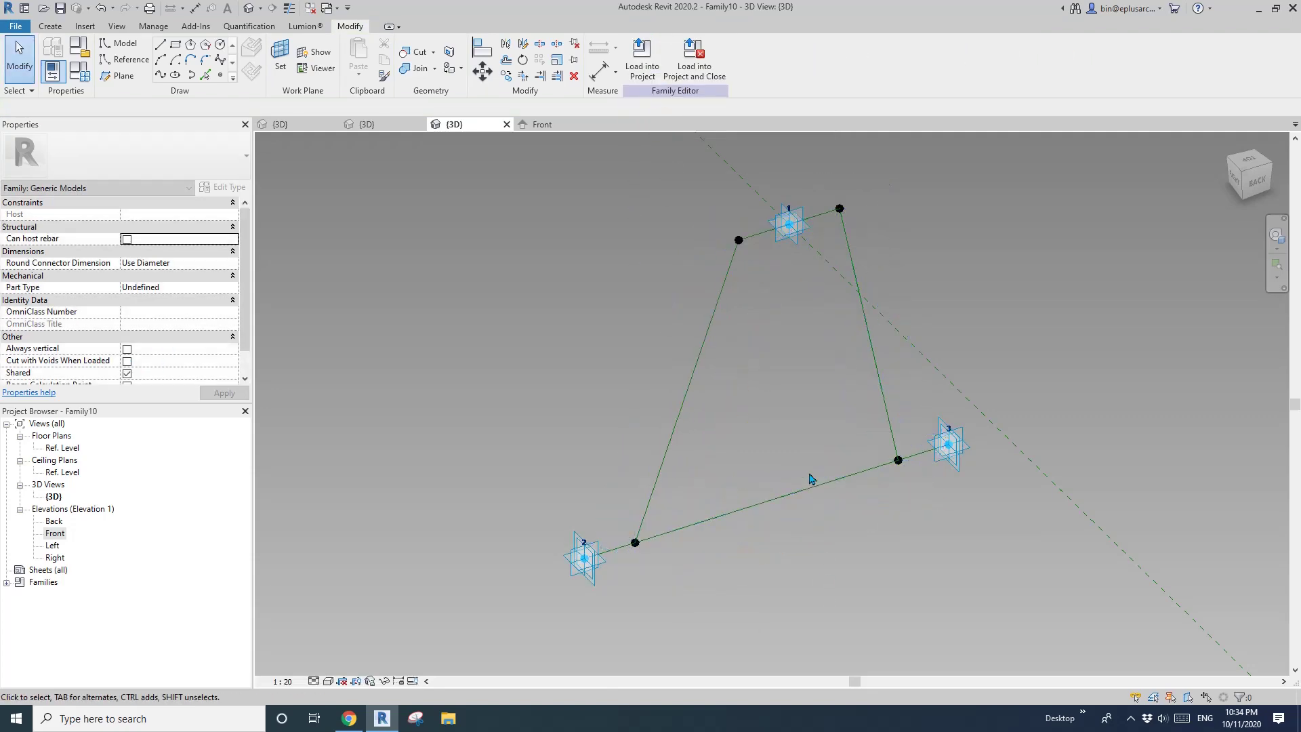
key("Tab")
left_click(737, 256)
left_click(645, 54)
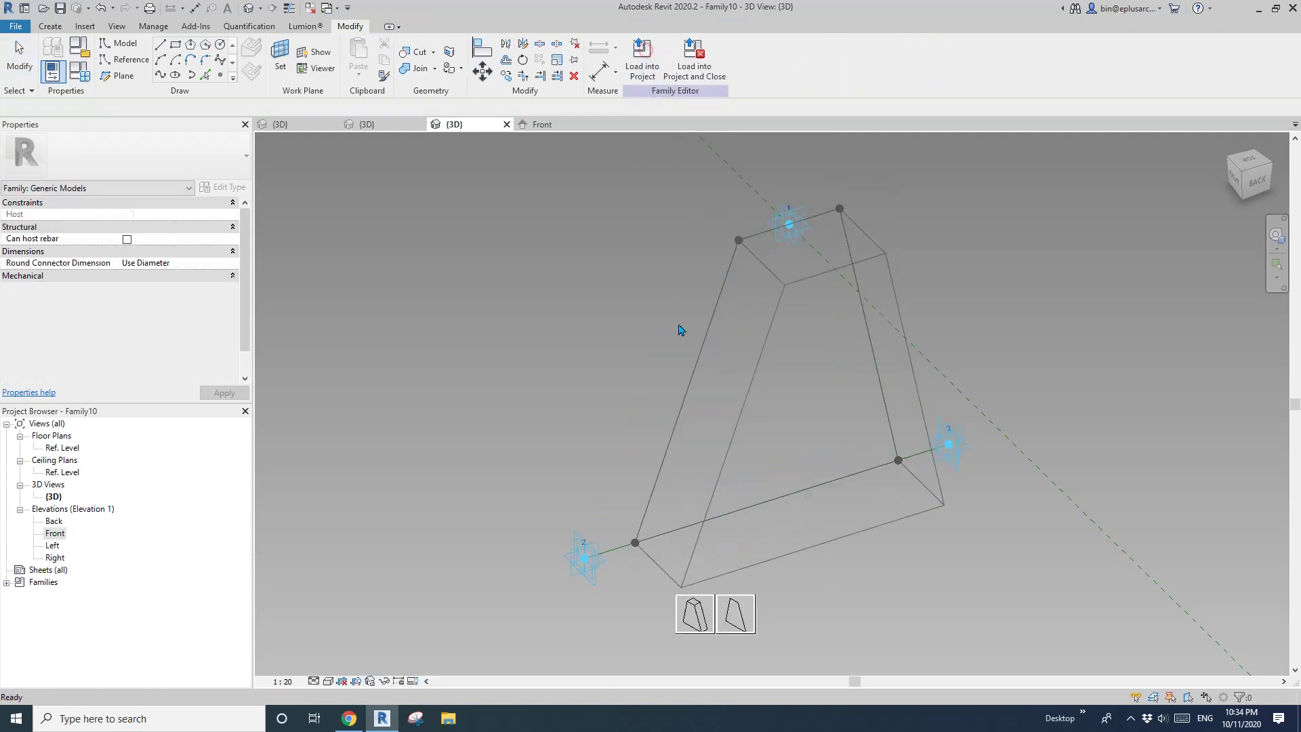
left_click(746, 617)
middle_click_drag(818, 476, 750, 441, "shift")
Step: Load the finished adaptive panel family into Family8
left_click(642, 57)
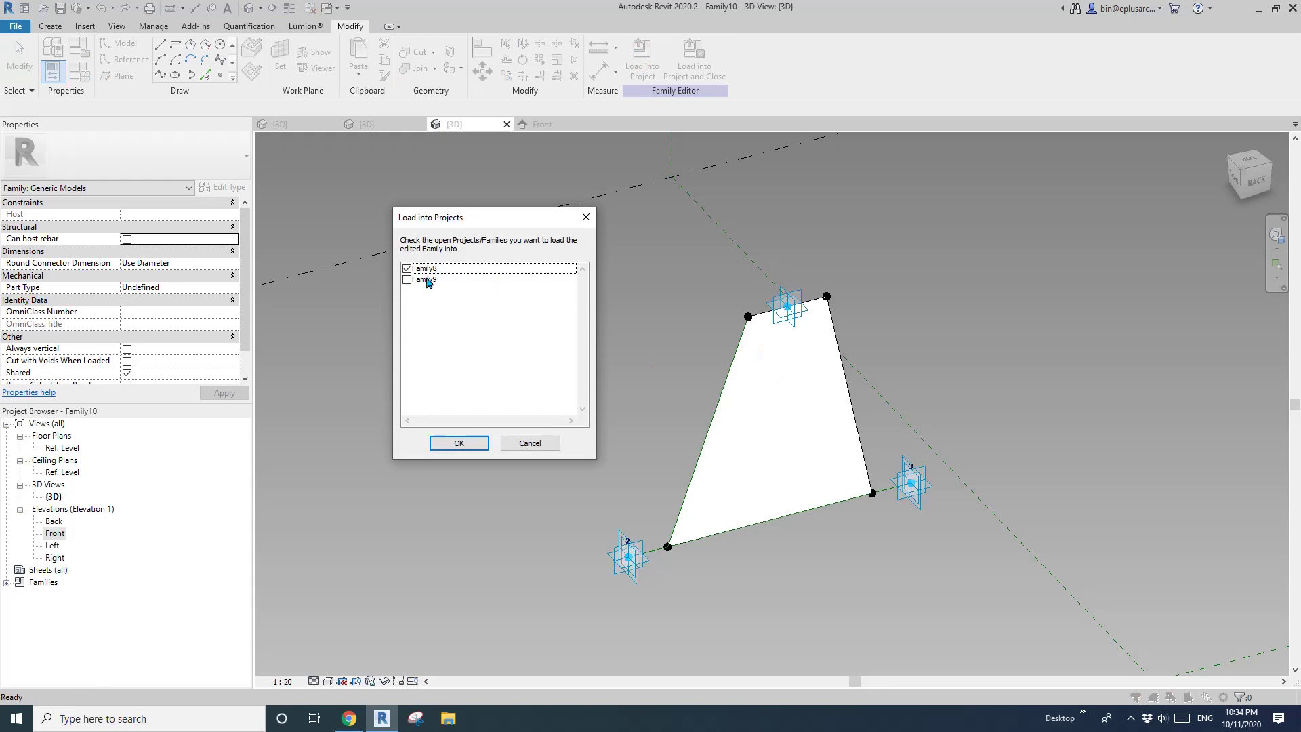
key("Return")
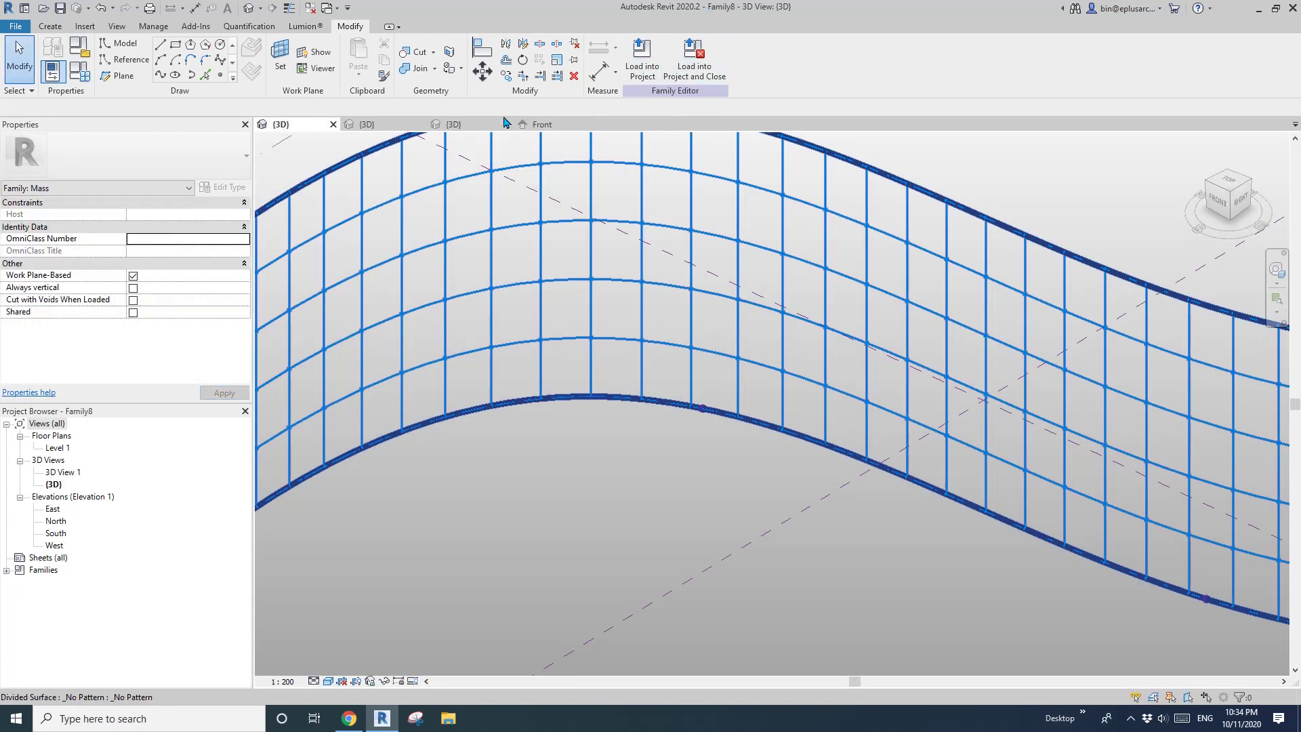
left_click(488, 124)
left_click(642, 59)
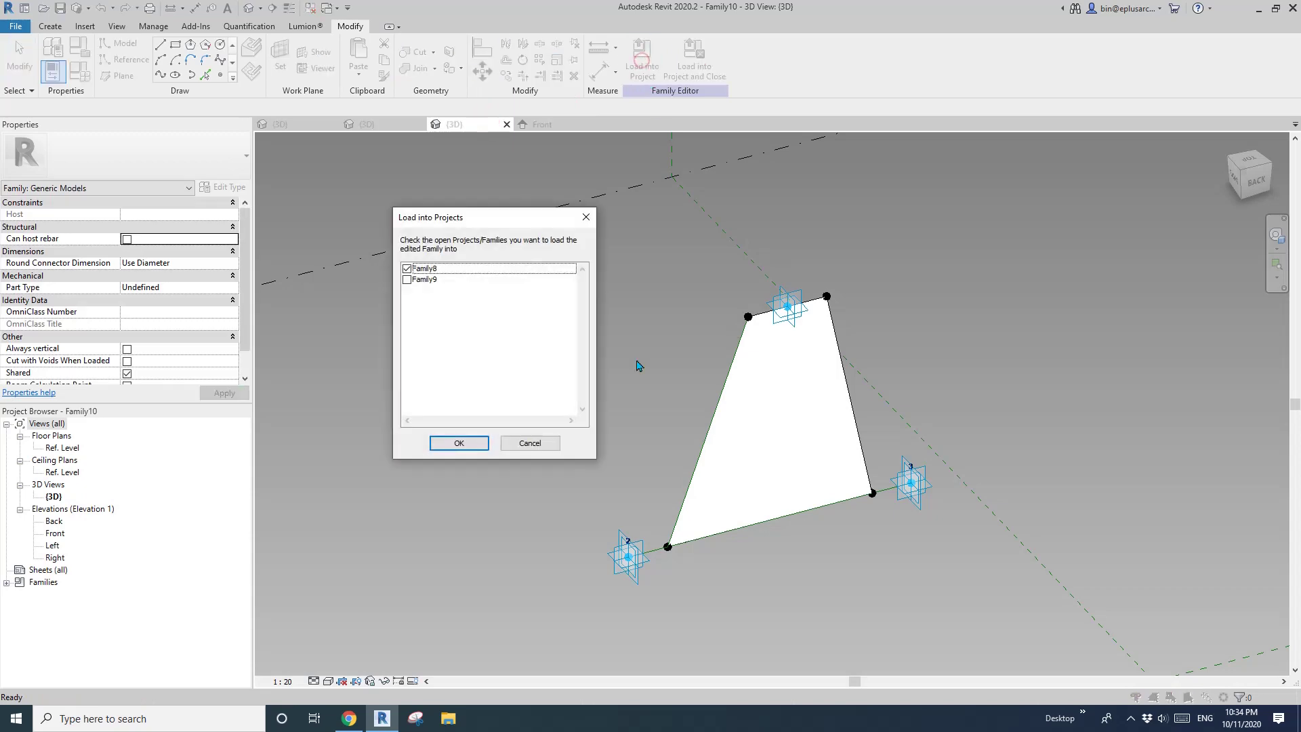
left_click(459, 443)
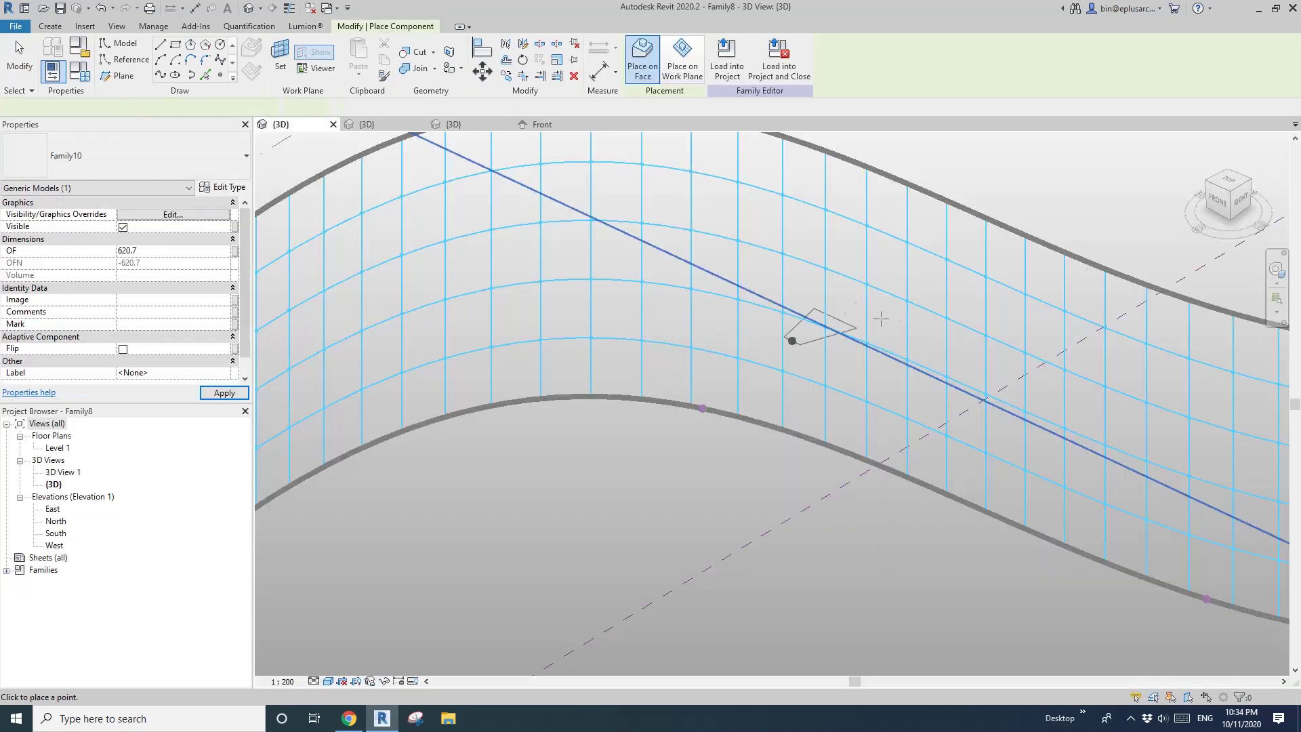
Step: Check the pavilion photo in Chrome and place one panel at the wall's end, point 1 on the top edge, points 2 and 3 on nodes one row below
middle_click_drag(771, 371, 652, 350)
middle_click_drag(868, 395, 641, 363)
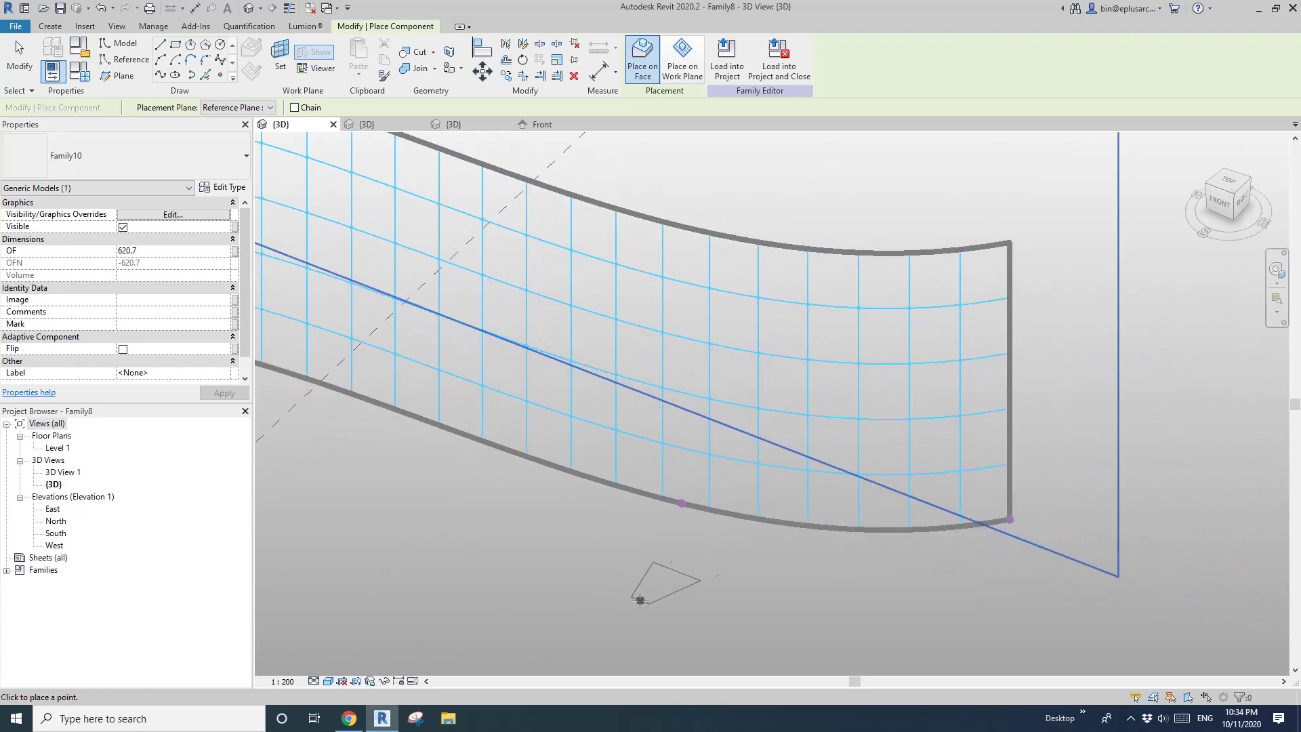
left_click(346, 723)
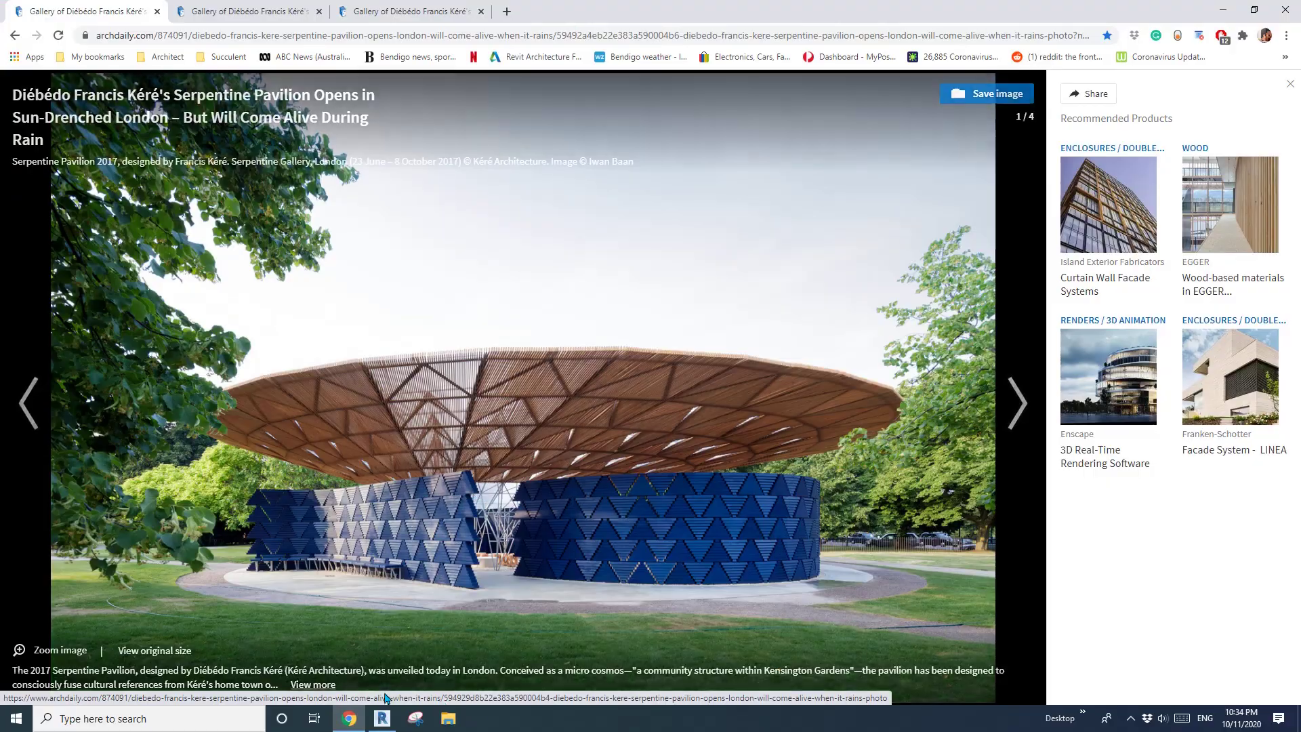
left_click(383, 715)
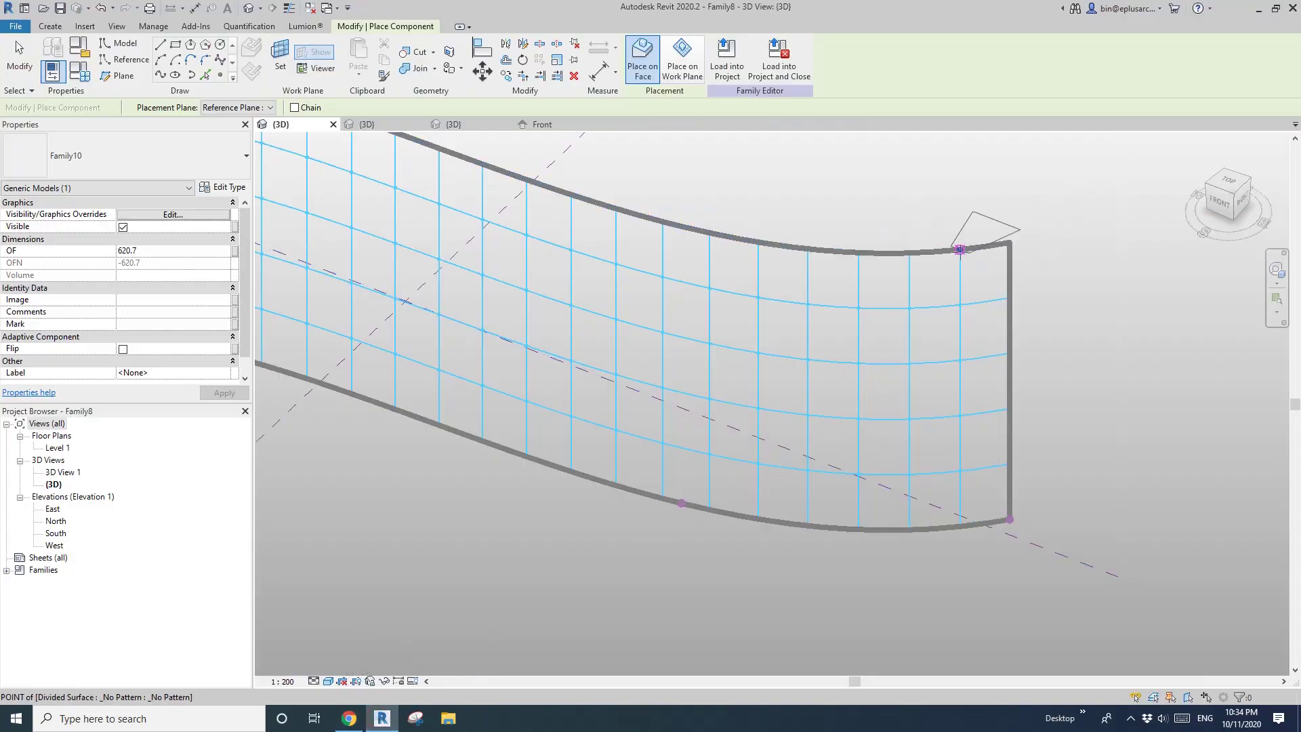
left_click(910, 308)
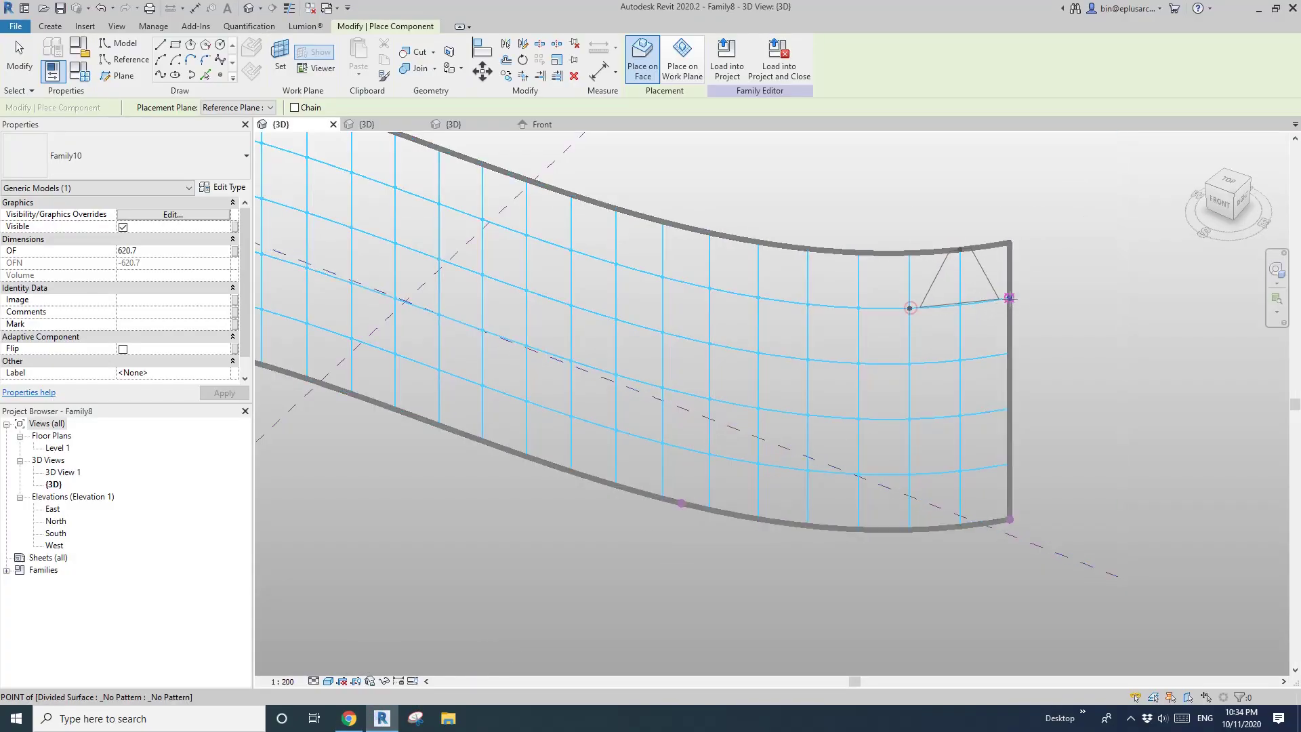
left_click(1010, 298)
key("Escape")
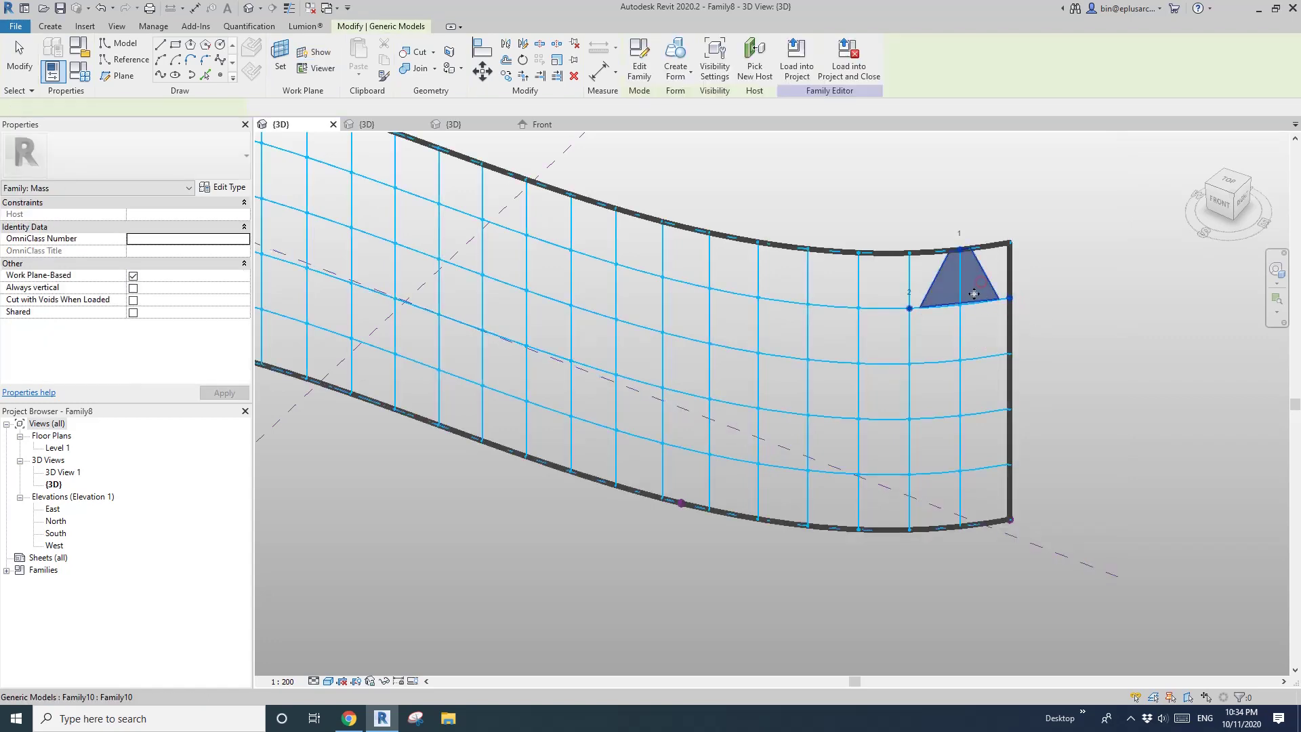
Step: Repeat the placed adaptive panel across the nodes of the divided surface
middle_click_drag(982, 282, 921, 339)
left_click(538, 62)
scroll(907, 276, "up", 5)
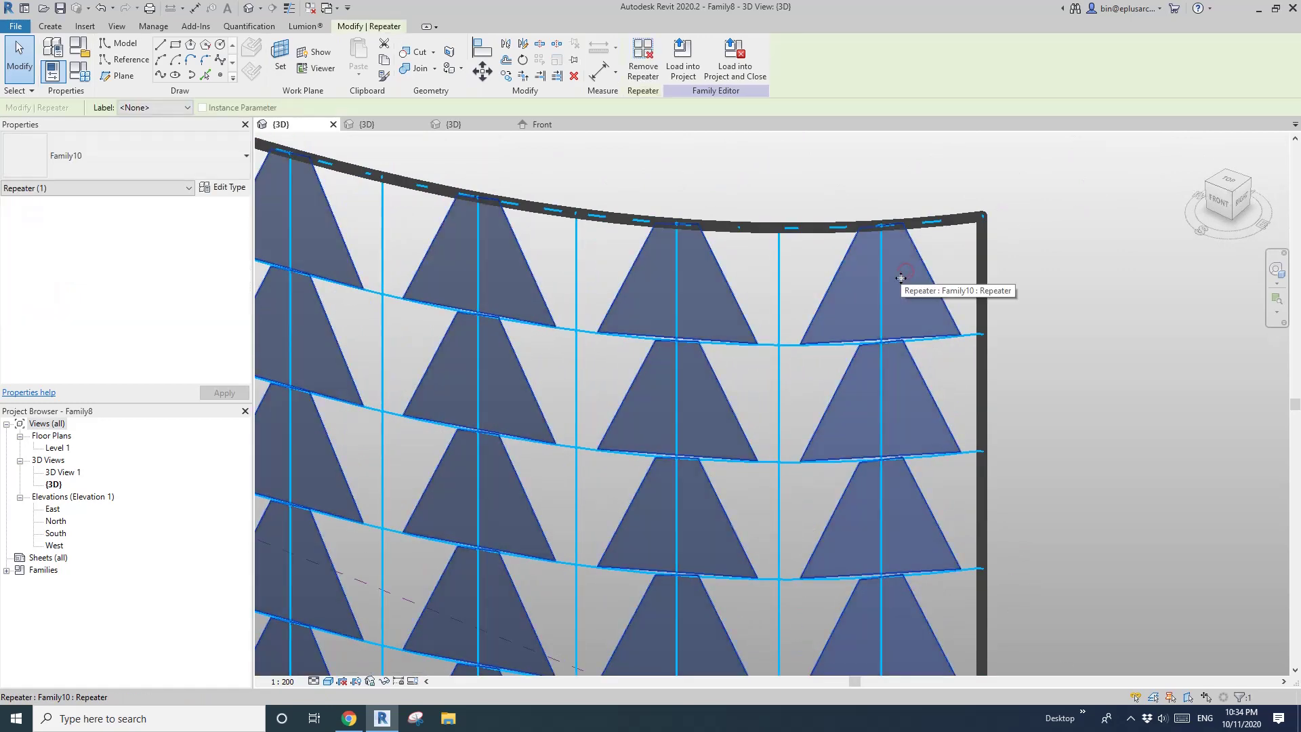
Step: Temporarily hide the panel repeater in the 3D view
left_click(846, 306)
middle_click_drag(848, 307, 832, 304)
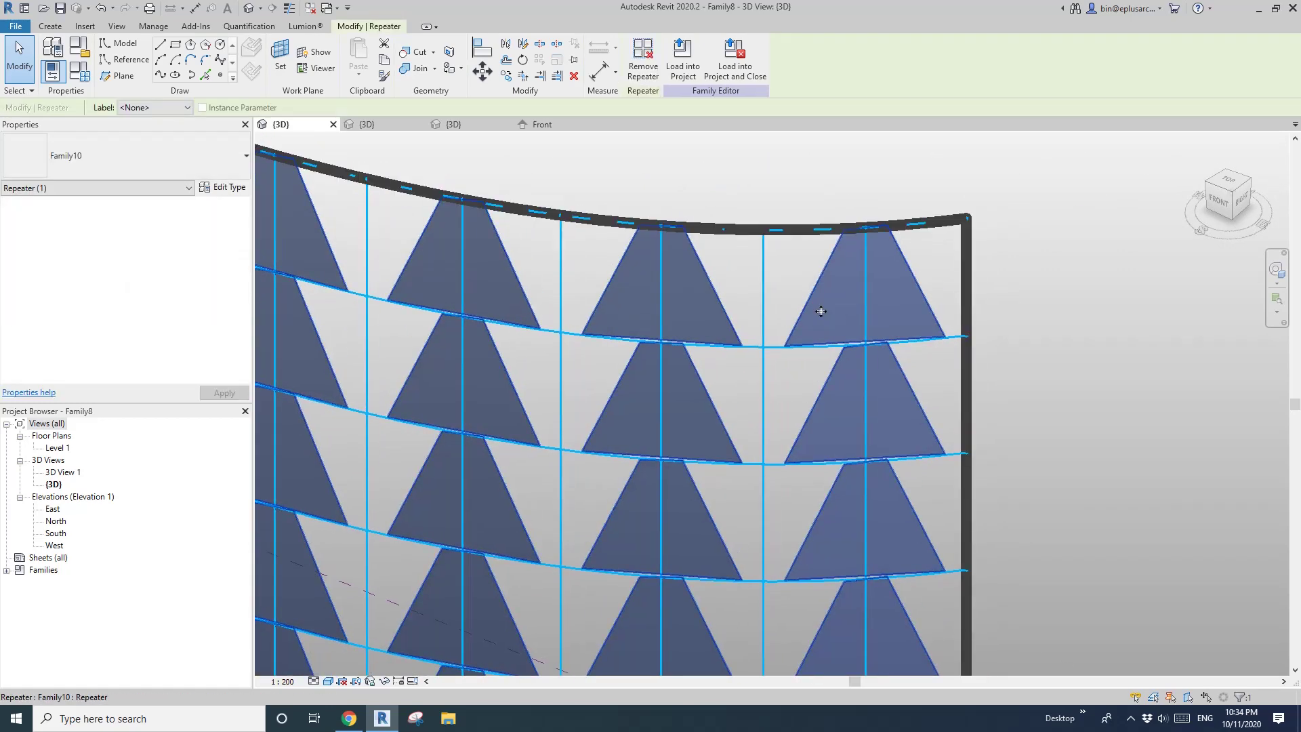
key("h")
key("h")
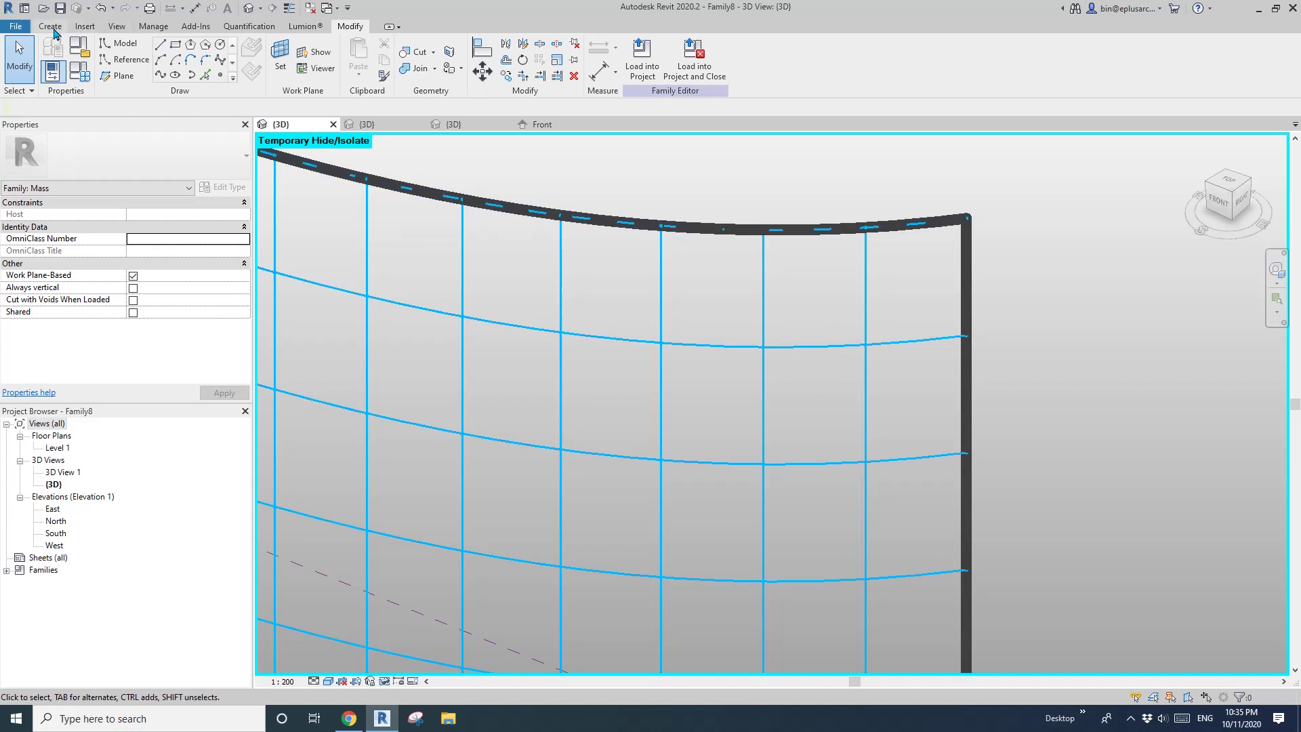
Step: Place an inverted adaptive panel near the wall's end, point 1 on a node one row below the top edge, points 2 and 3 on top-edge nodes
left_click(54, 27)
left_click(375, 56)
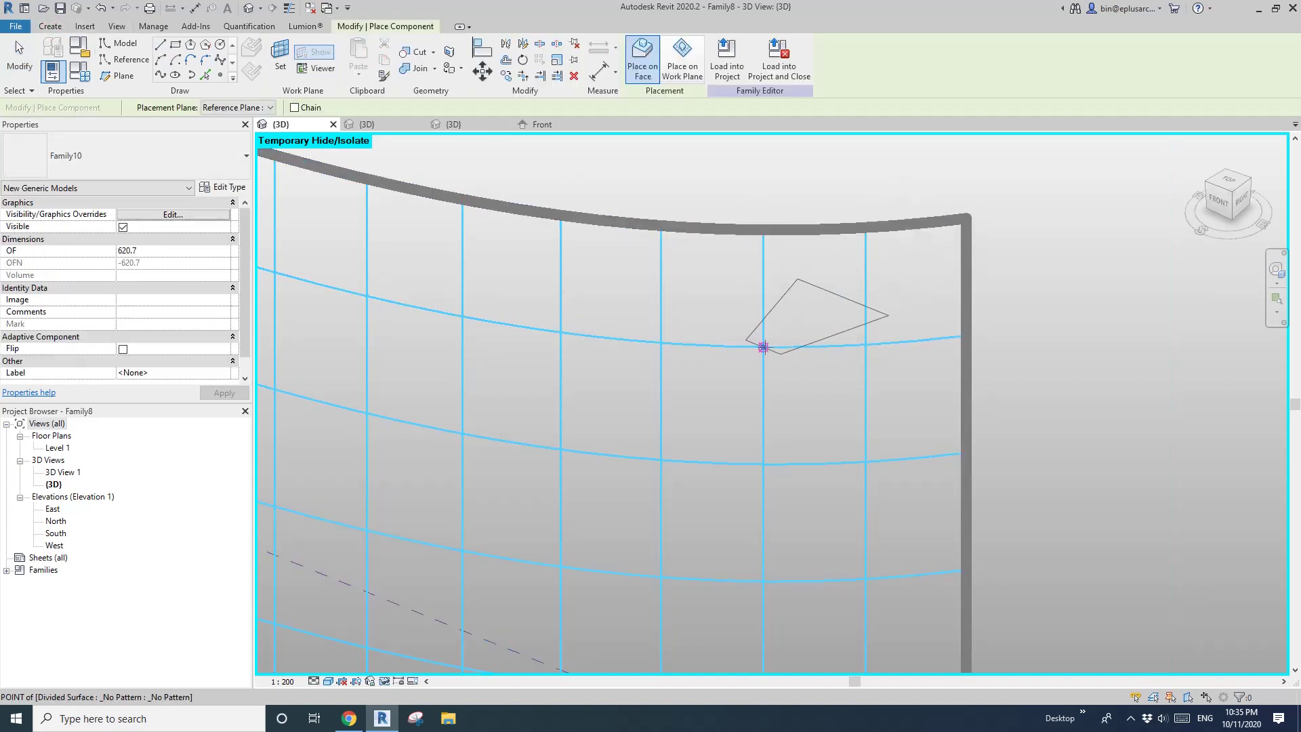
left_click(764, 347)
left_click(663, 231)
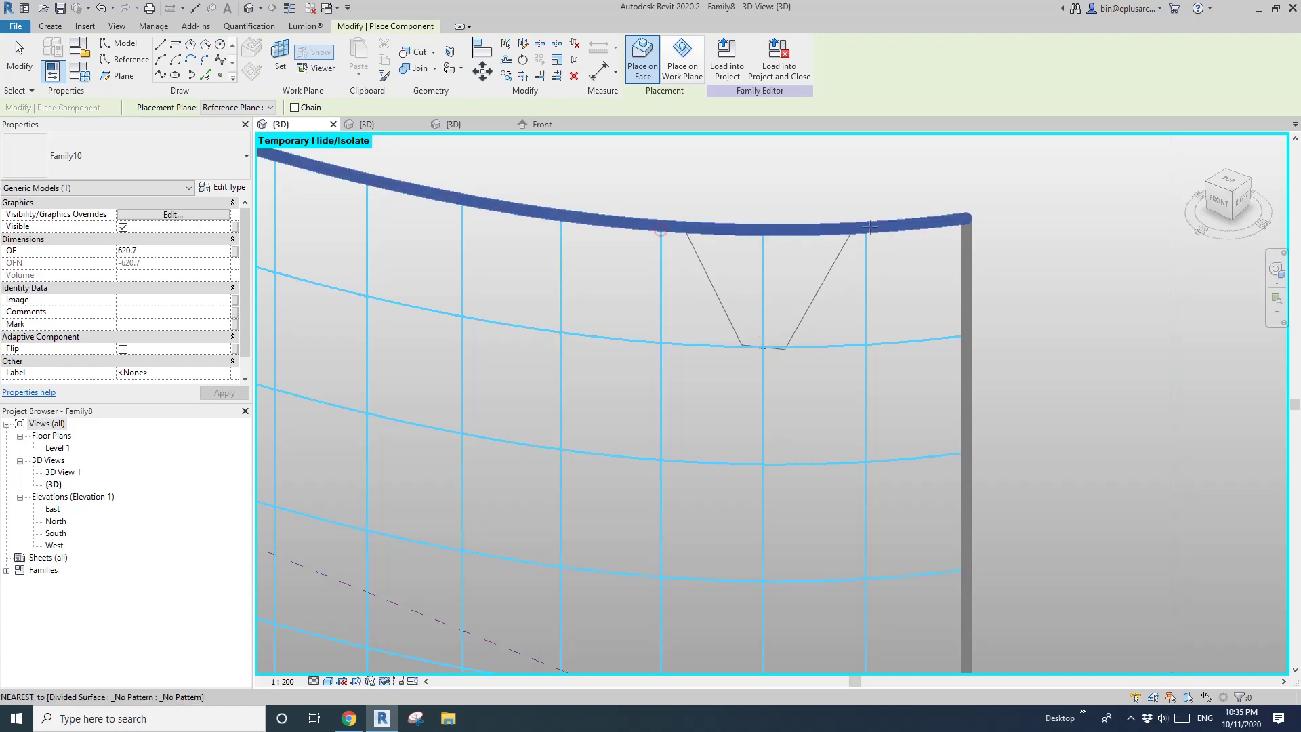
left_click(884, 360)
key("Escape")
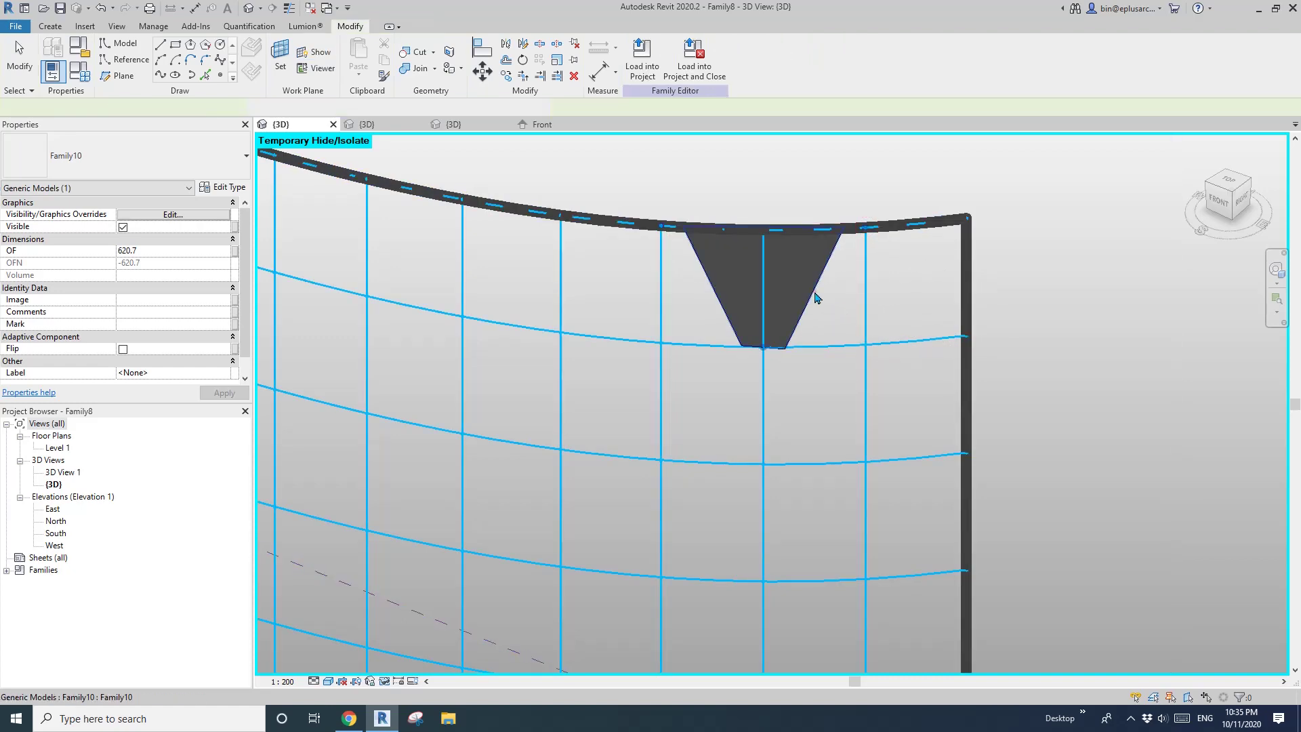
Step: Repeat the inverted panel across the divided surface's nodes and restore the temporarily hidden upright panel repeater
left_click(543, 61)
scroll(781, 300, "down", 4)
middle_click_drag(781, 299, 875, 355, "shift")
key("h")
key("r")
scroll(872, 348, "up", 3)
scroll(689, 419, "up", 2)
middle_click_drag(804, 378, 794, 408, "shift")
scroll(773, 405, "up", 1)
middle_click_drag(773, 405, 733, 391)
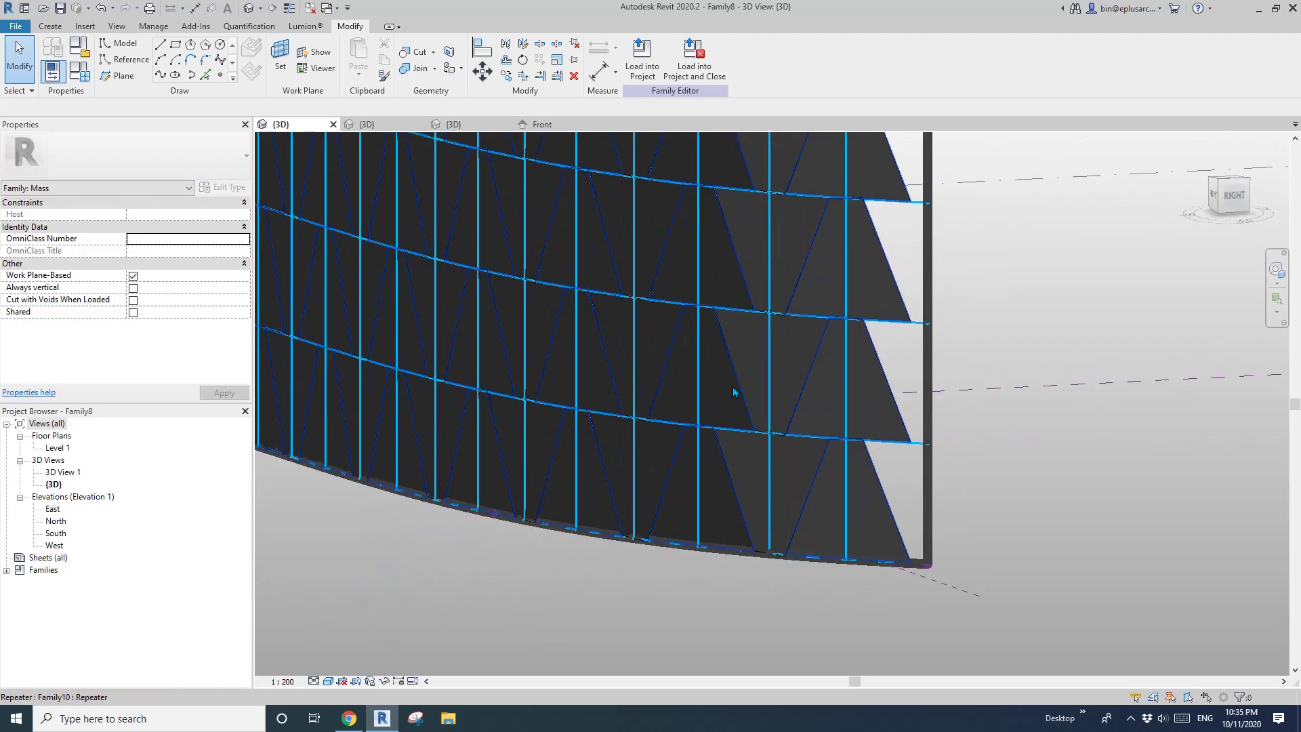
Step: Close the Family9 curtain panel family without saving its changes
left_click(393, 124)
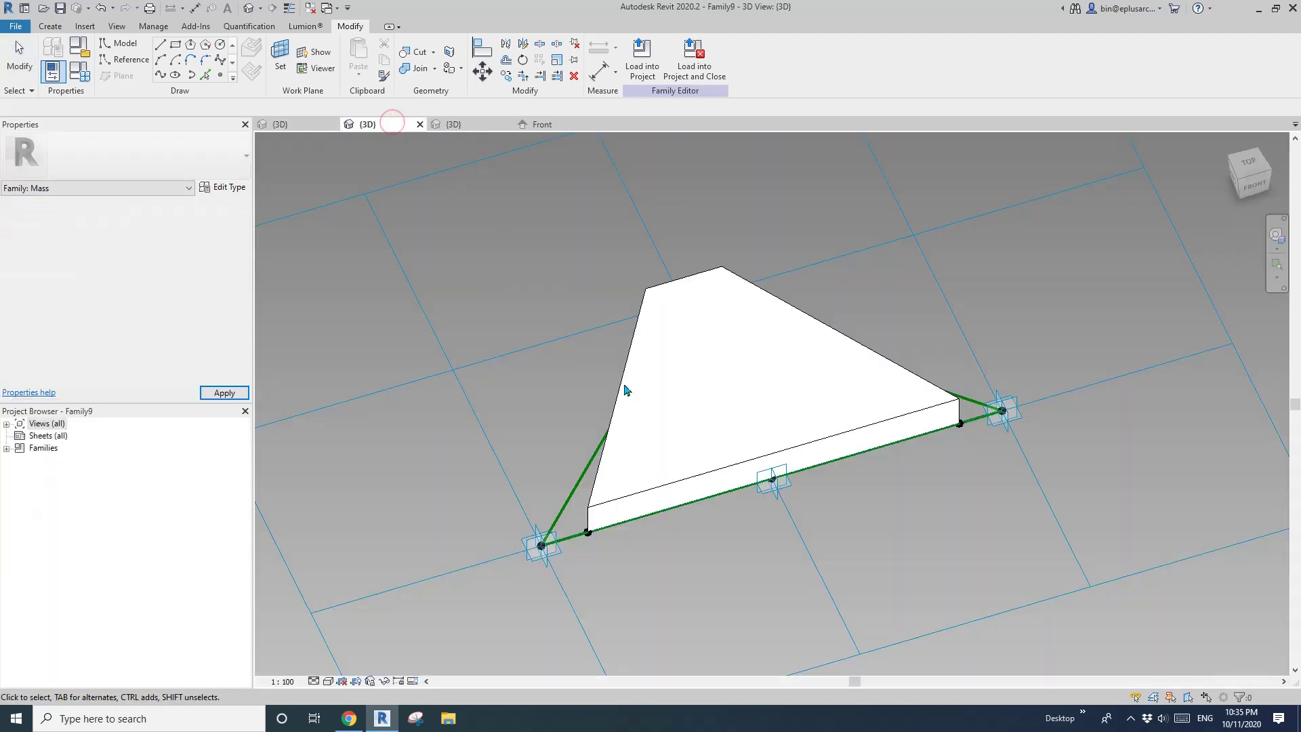
left_click(420, 125)
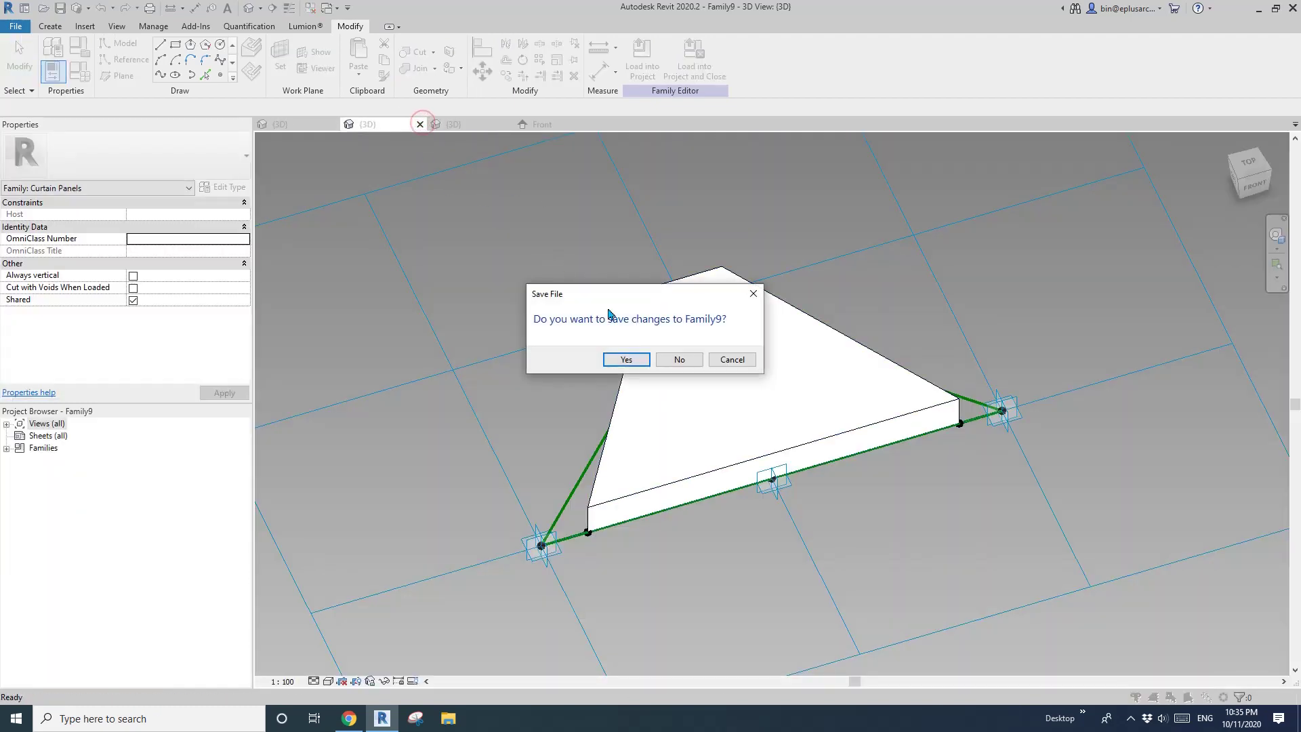
left_click(680, 360)
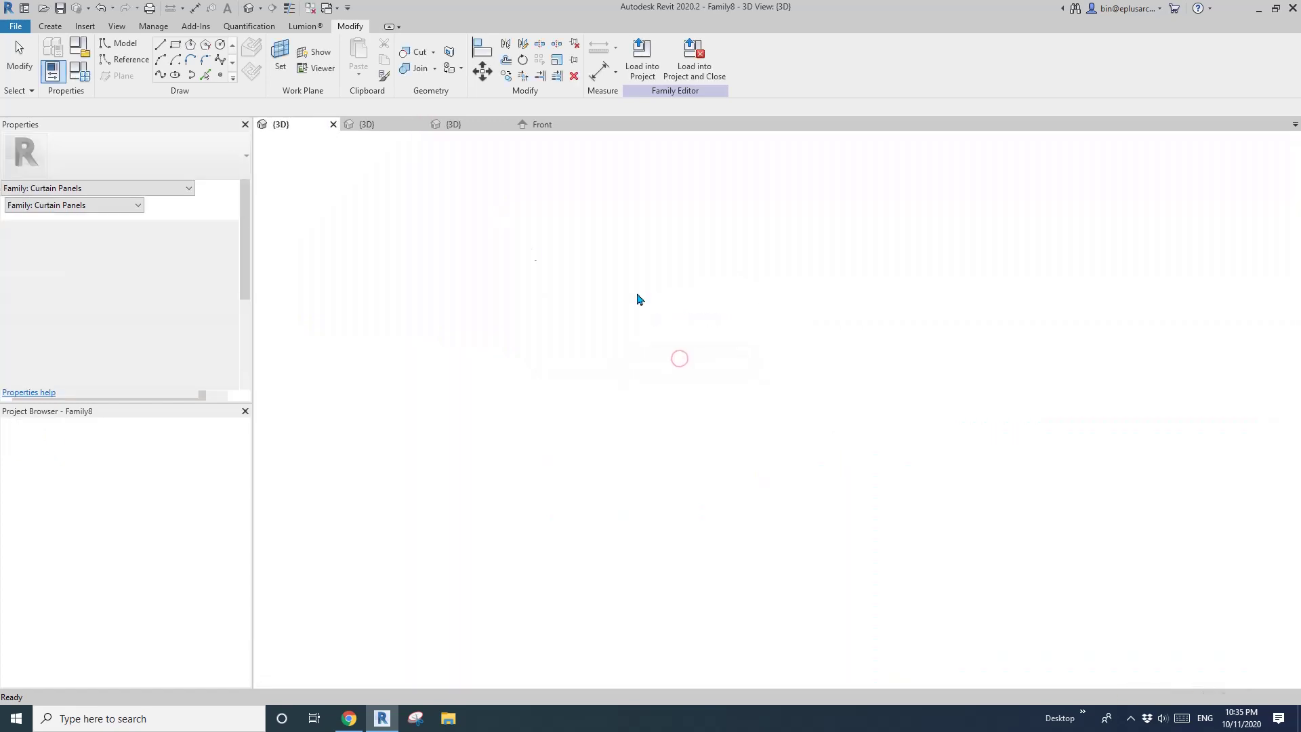
Step: Switch to the Family10 adaptive panel and turn its flat trapezoidal surface into a solid form
left_click(387, 126)
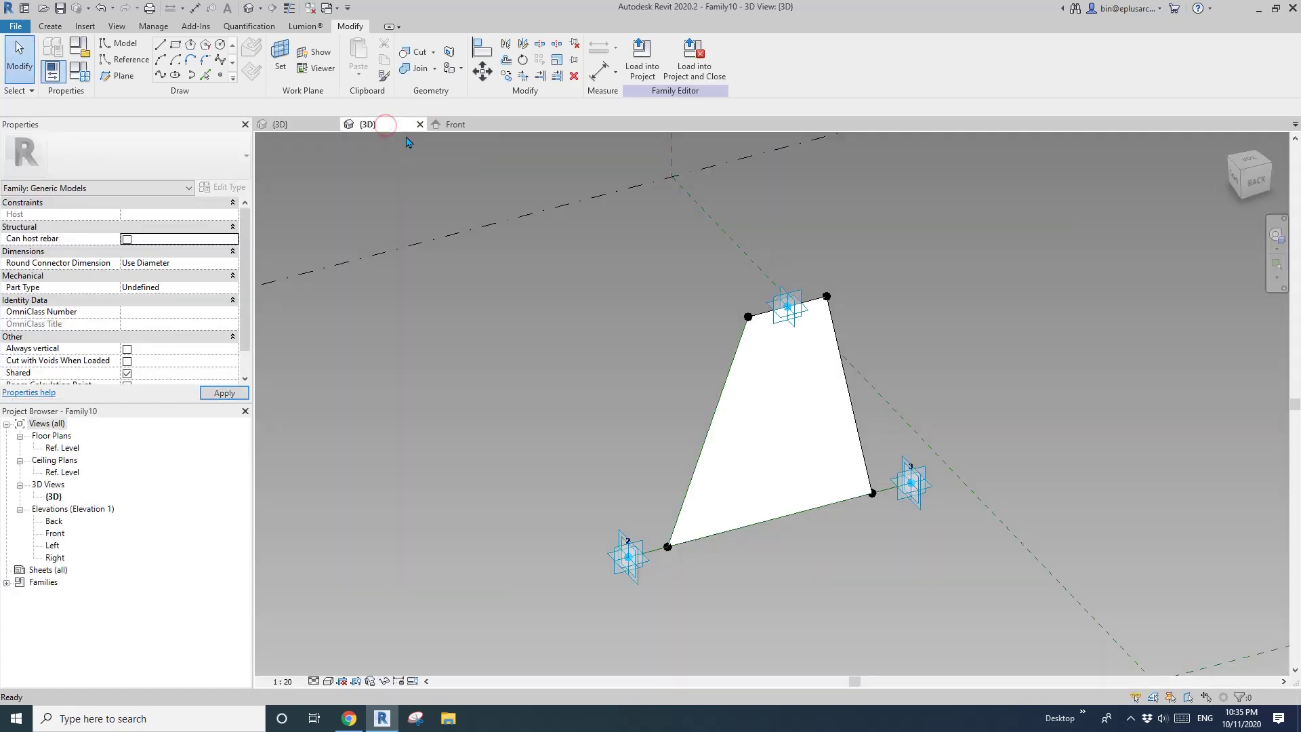
middle_click_drag(584, 232, 585, 203)
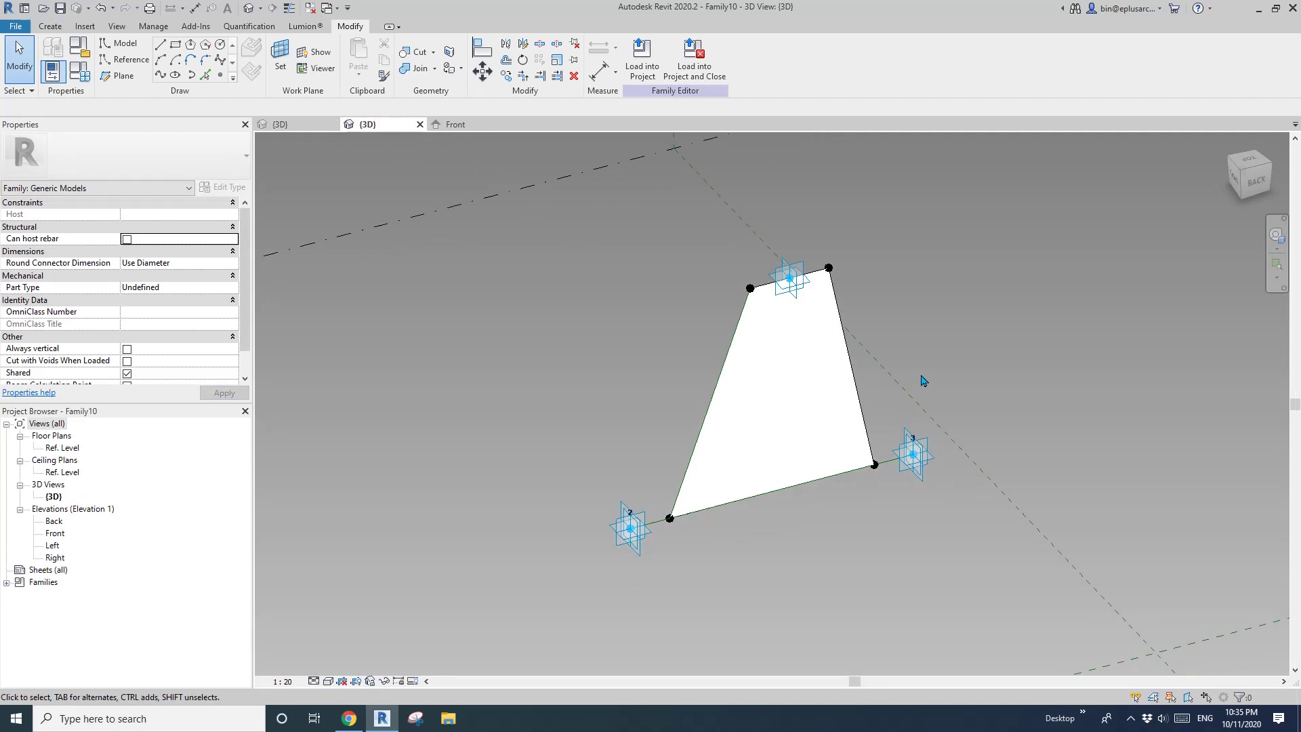
middle_click_drag(731, 395, 770, 372)
scroll(789, 383, "up", 1)
left_click(776, 363)
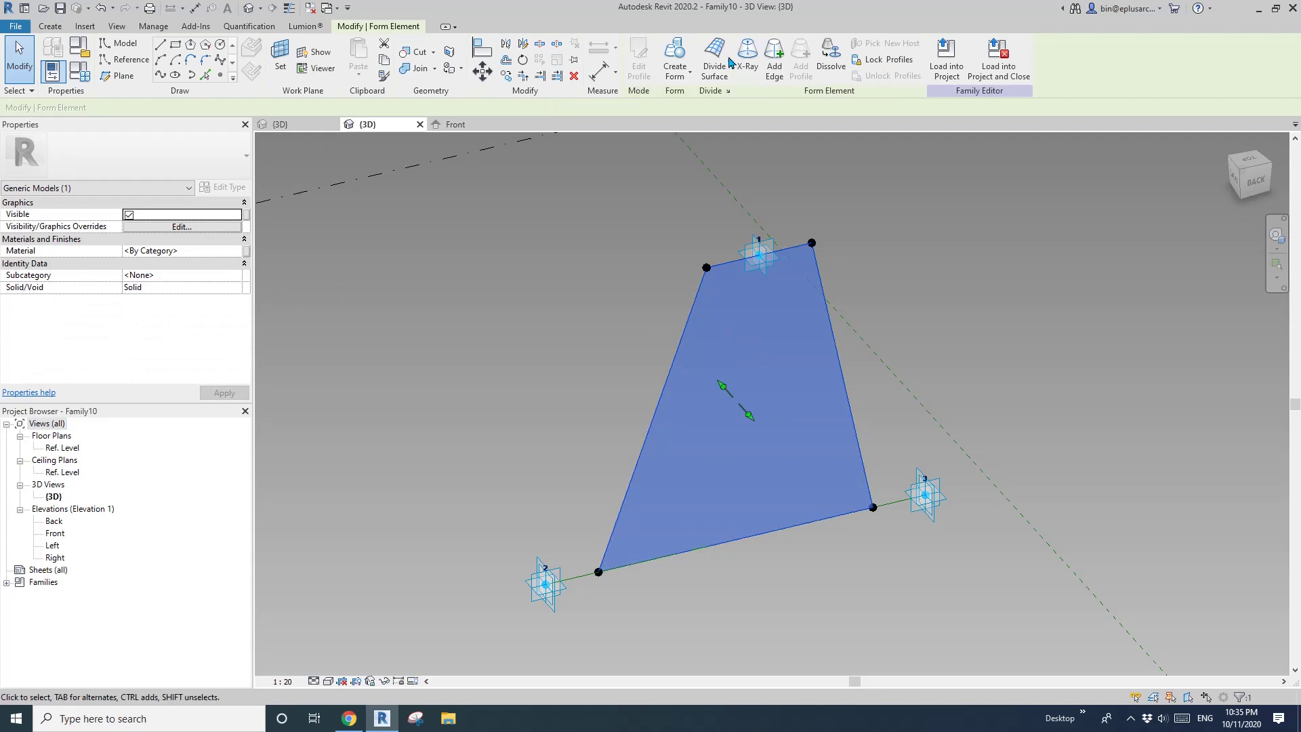
left_click(688, 61)
left_click(667, 643)
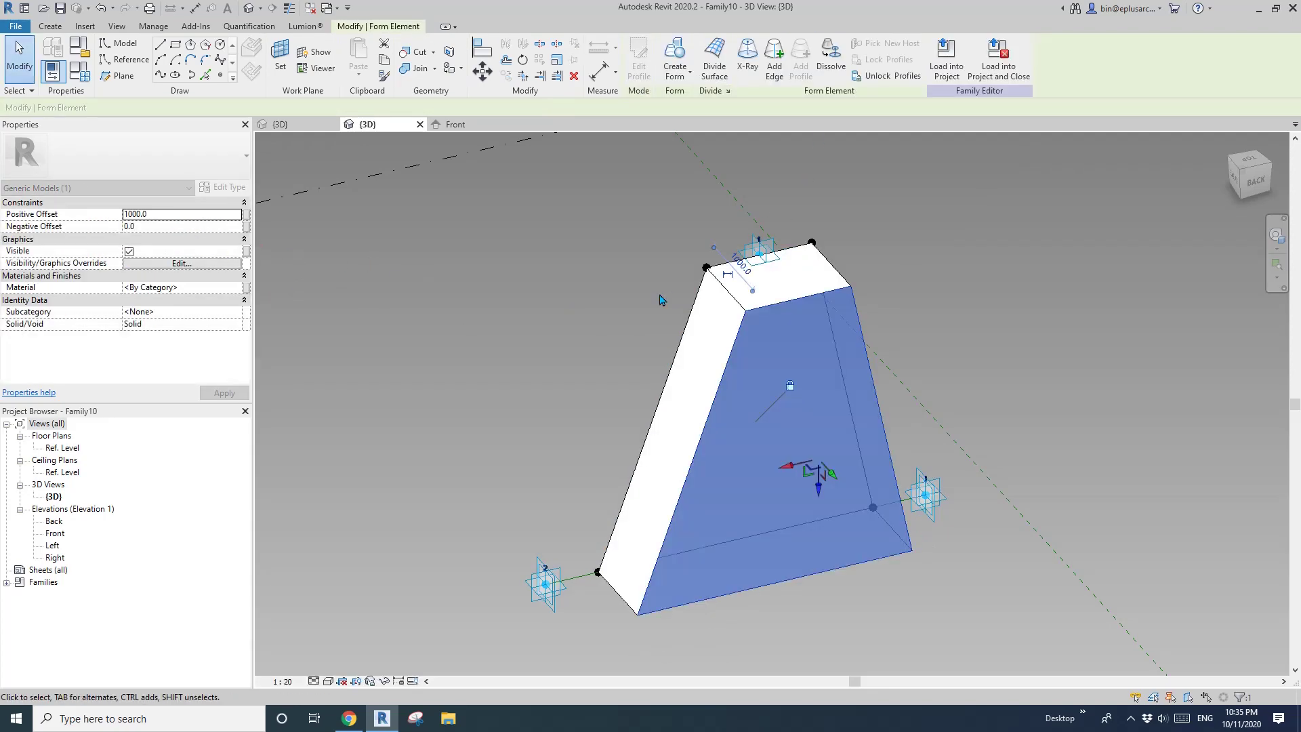
Step: Set the solid panel form's positive and negative offsets to 200 each
left_click(174, 216)
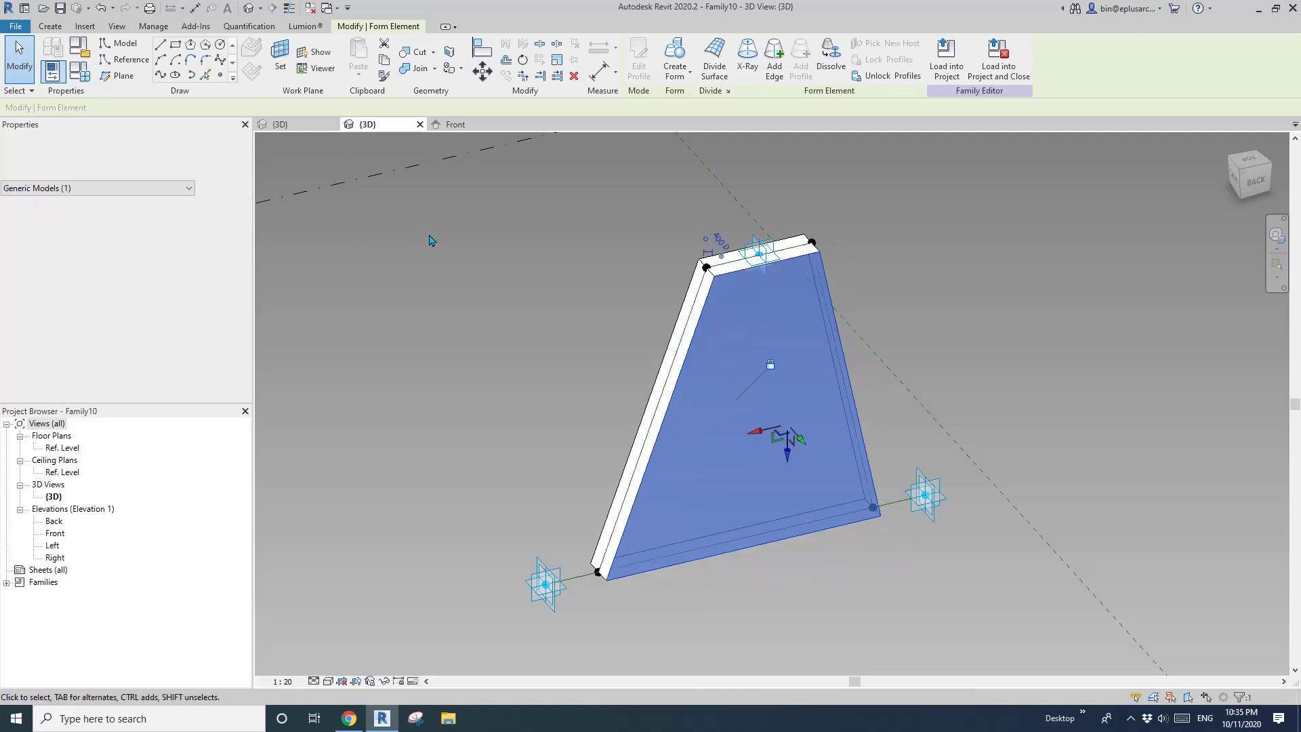
scroll(435, 257, "down", 2)
middle_click_drag(563, 328, 682, 257, "shift")
middle_click_drag(634, 383, 658, 212, "shift")
key("Escape")
middle_click_drag(651, 346, 835, 366, "shift")
middle_click_drag(556, 298, 683, 267, "shift")
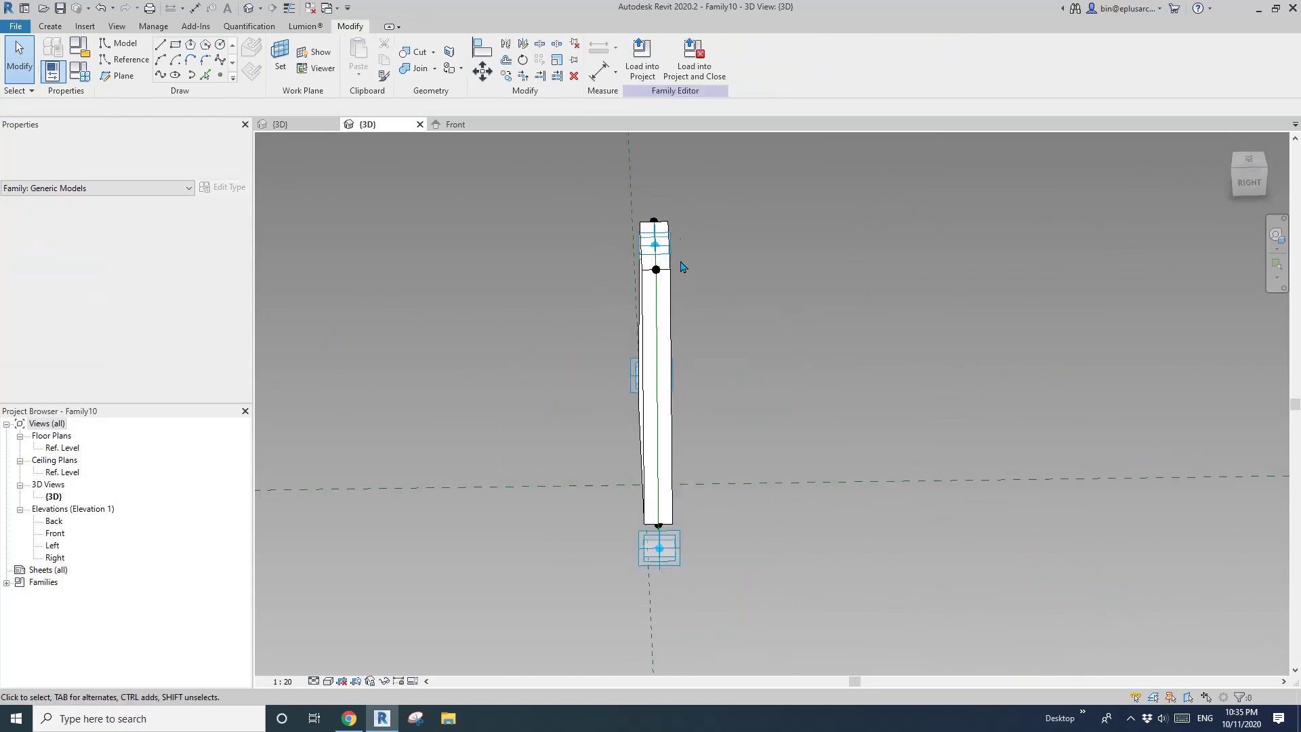
middle_click_drag(715, 334, 752, 357, "shift")
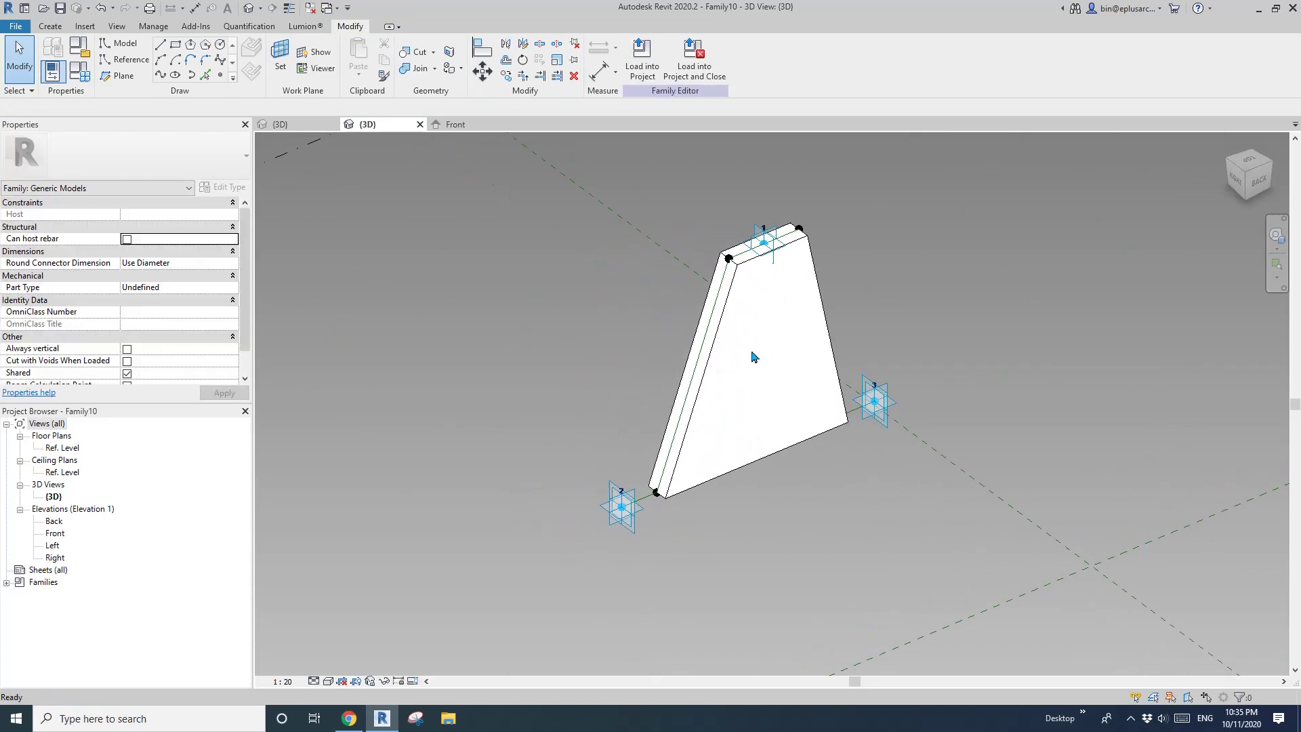
Step: Add an instance length parameter named Thickness to Family10 and set its value to 400
left_click(75, 68)
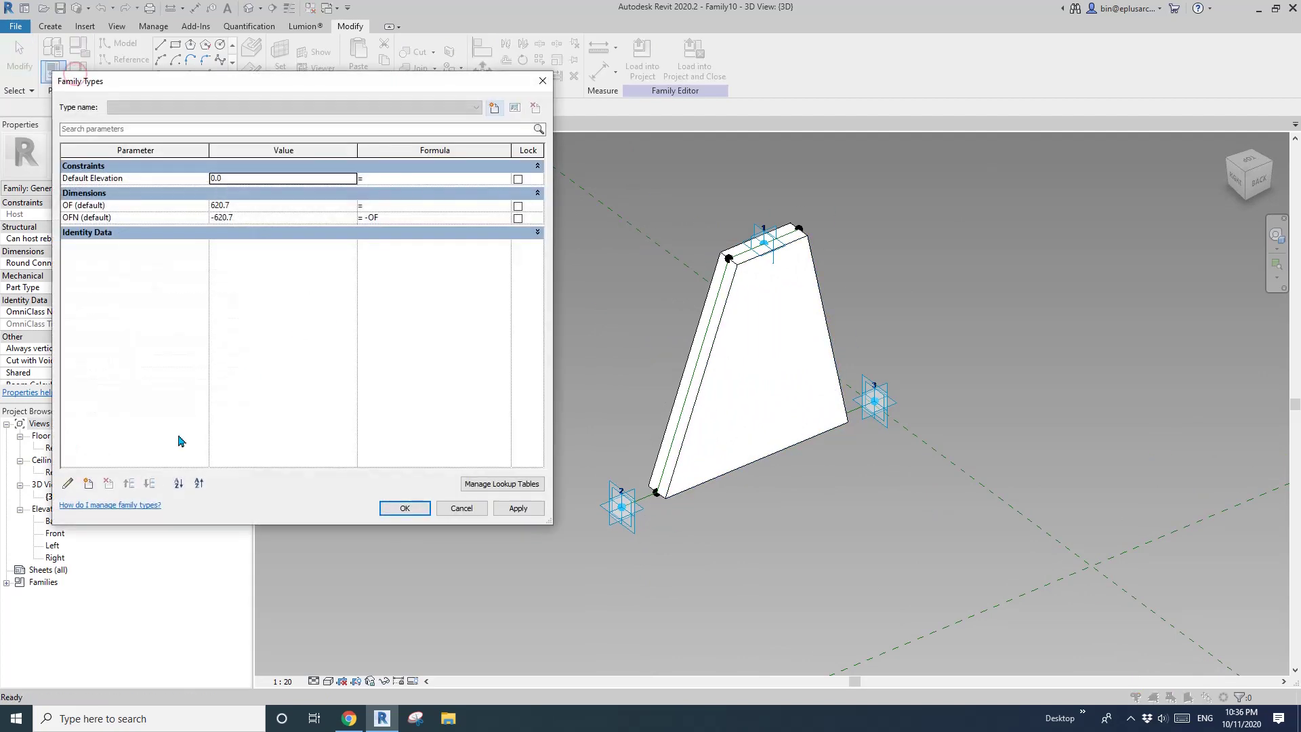
left_click(88, 484)
type("t")
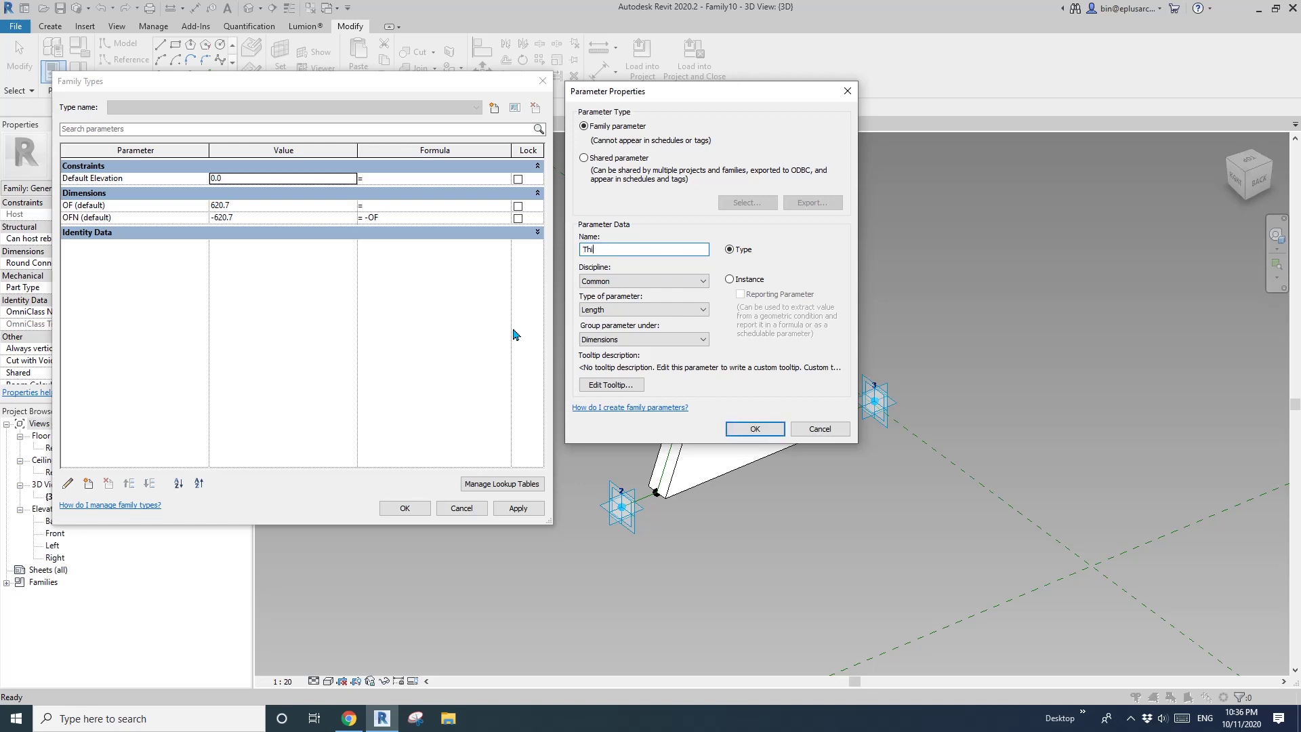
left_click(734, 281)
left_click(755, 428)
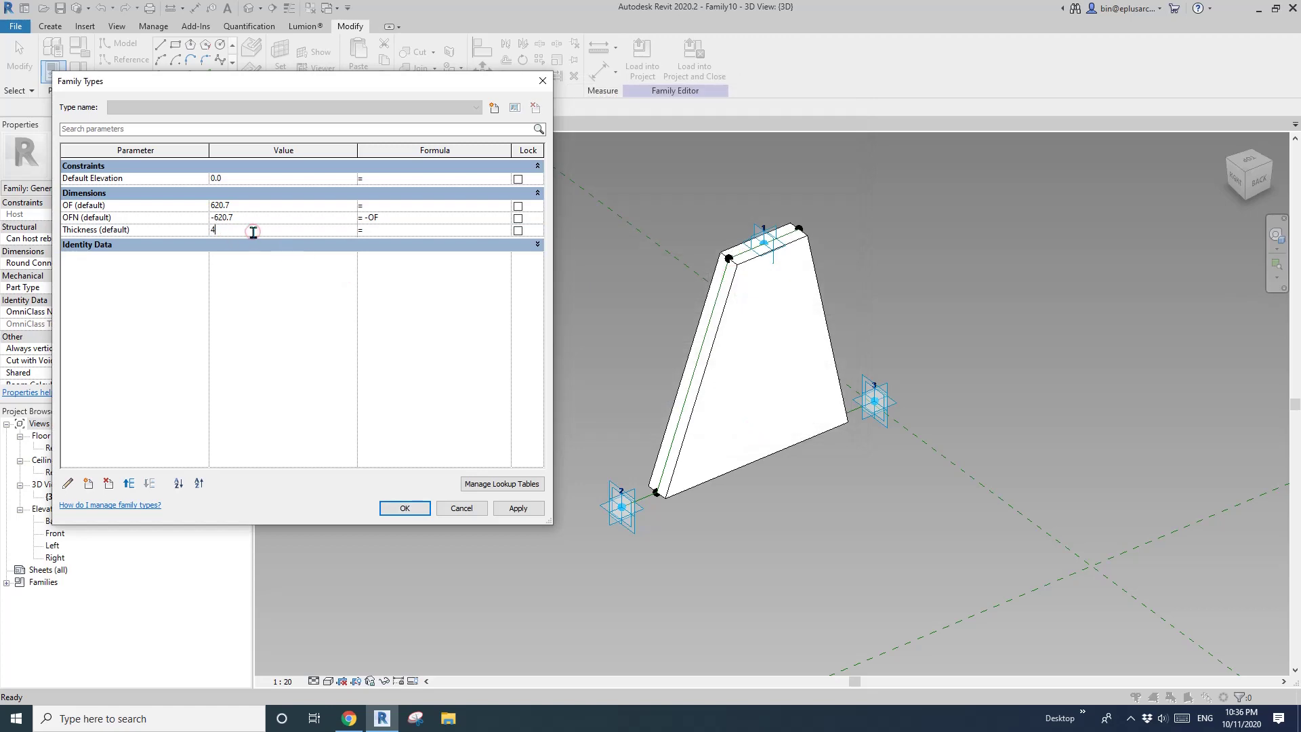
left_click(404, 509)
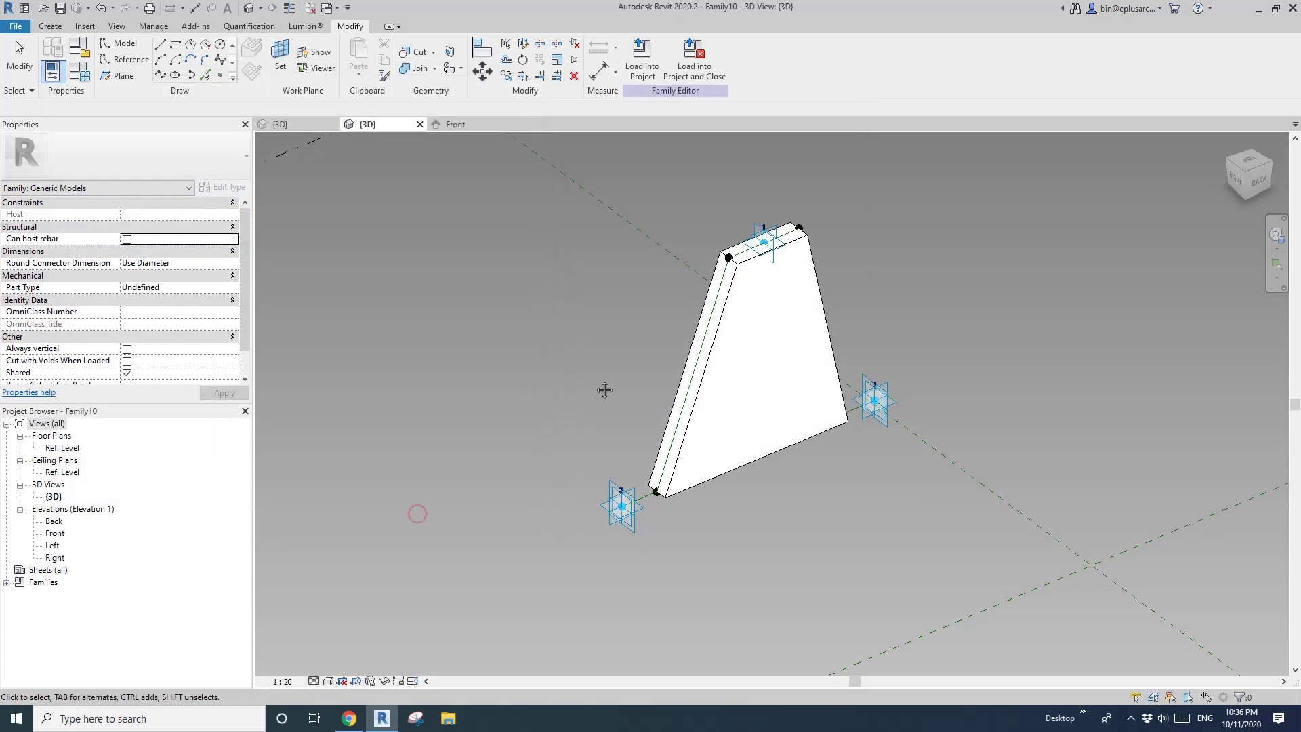
Step: Associate the solid form's positive and negative offsets with a new instance parameter named Half Thickness
left_click(752, 355)
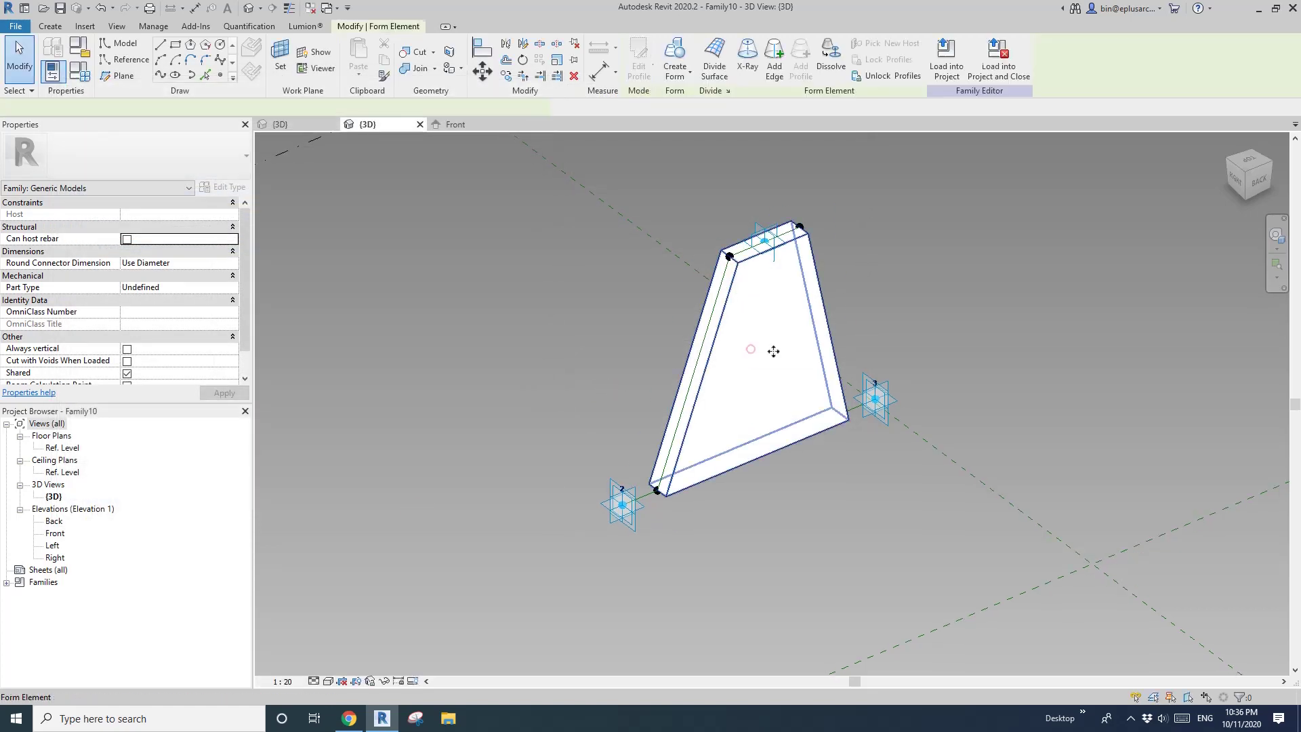
left_click(246, 216)
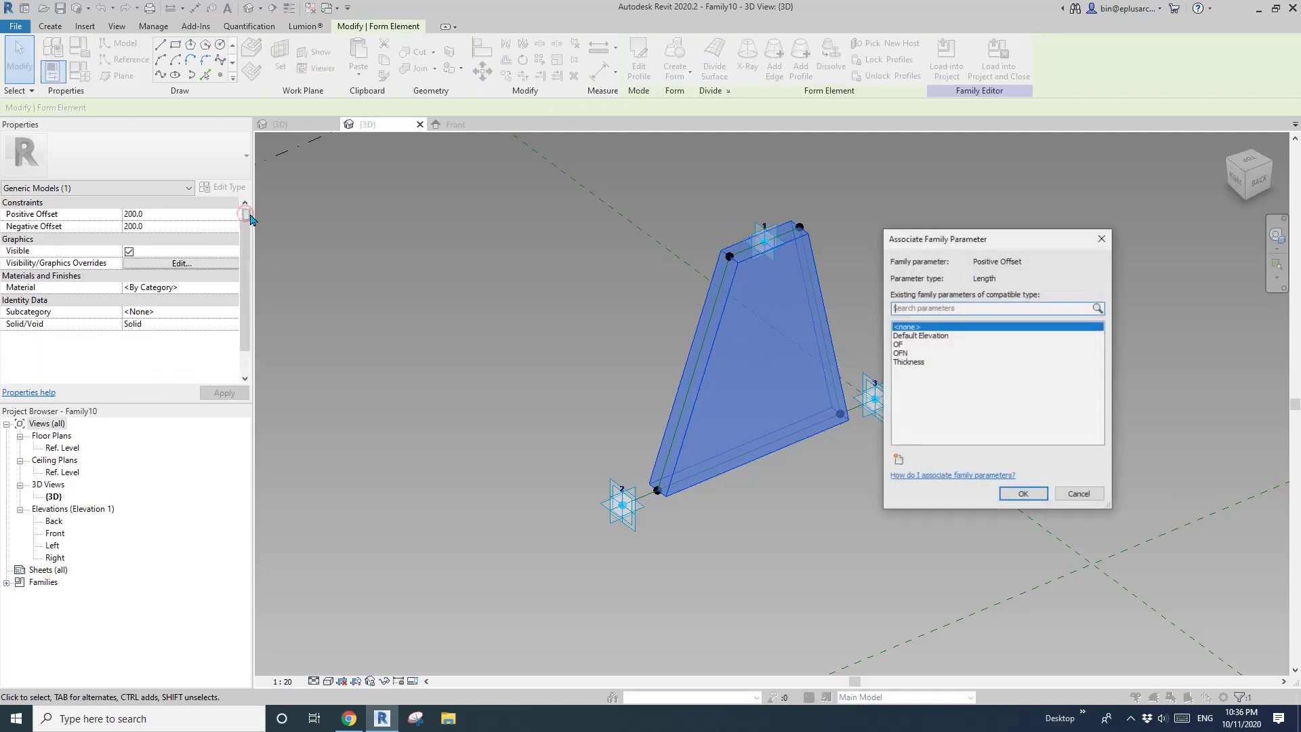
left_click(898, 459)
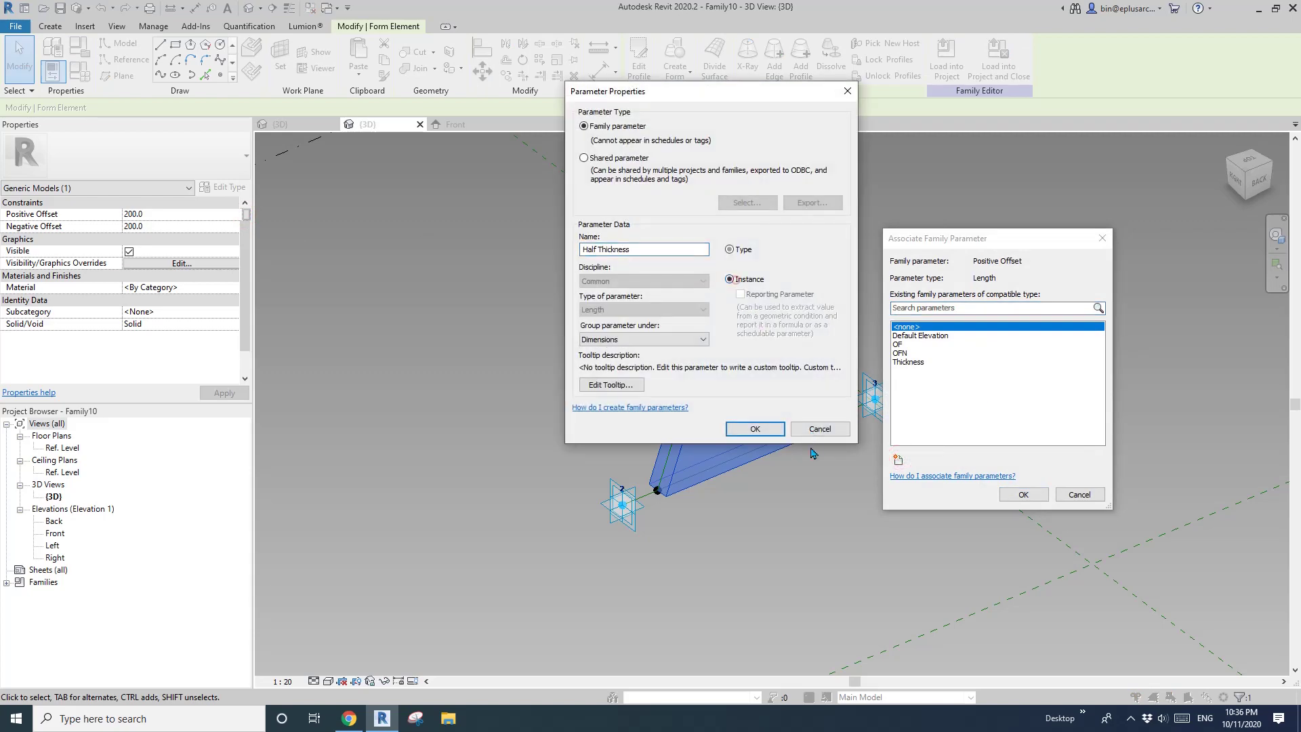
key("Return")
left_click(1023, 494)
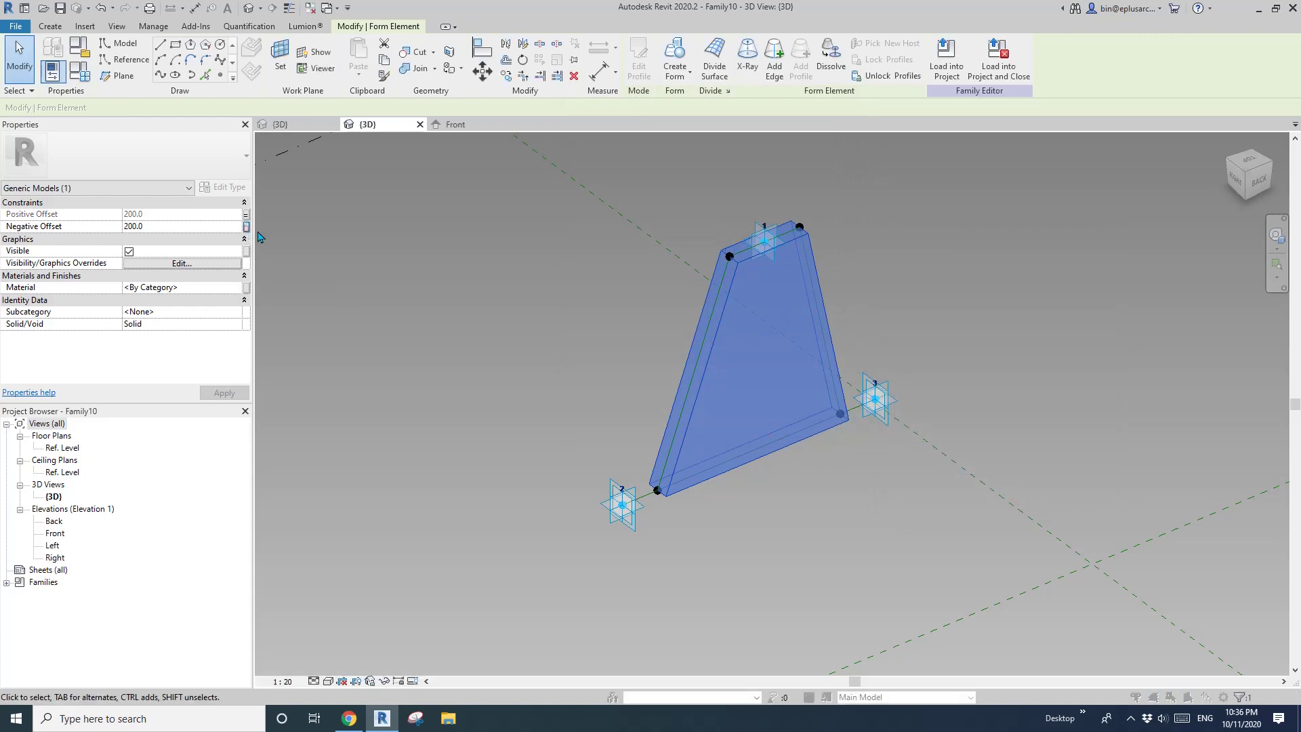
left_click(247, 227)
left_click(912, 344)
left_click(1025, 495)
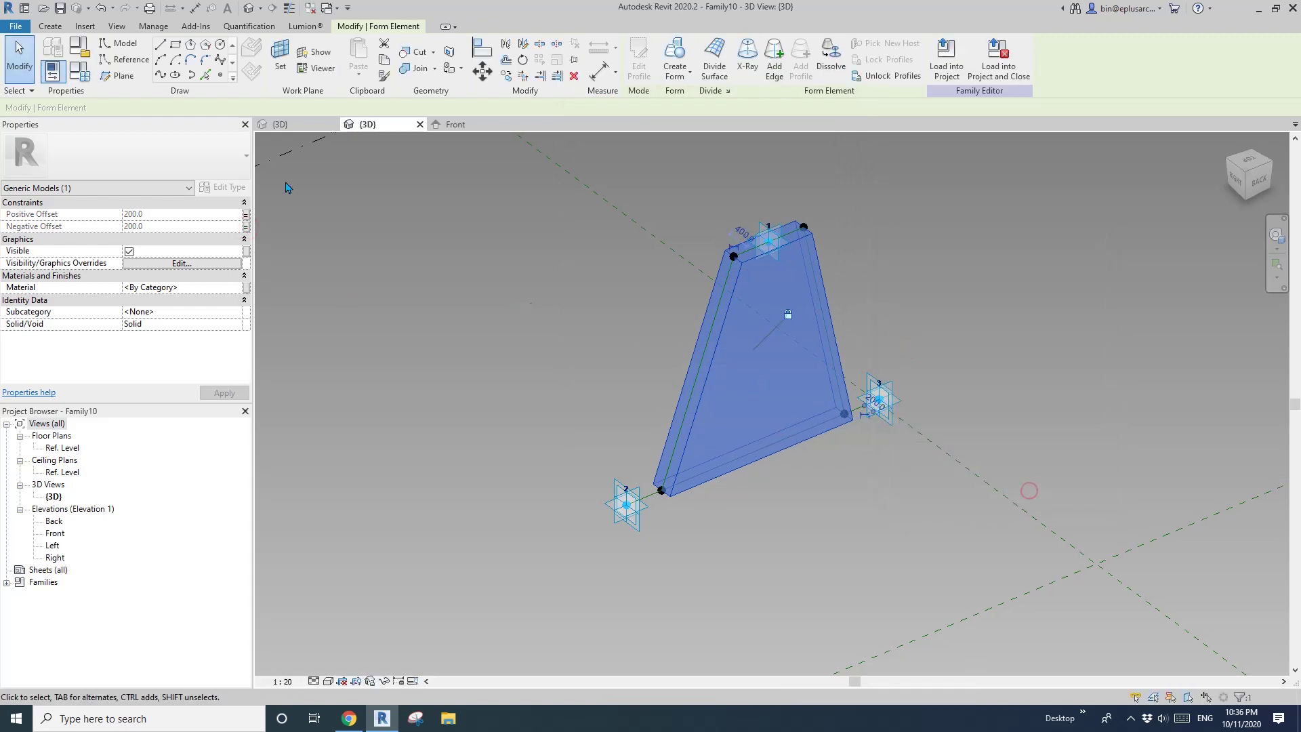
Step: Give the Half Thickness parameter the formula Thickness/2 and apply it to the family
left_click(80, 71)
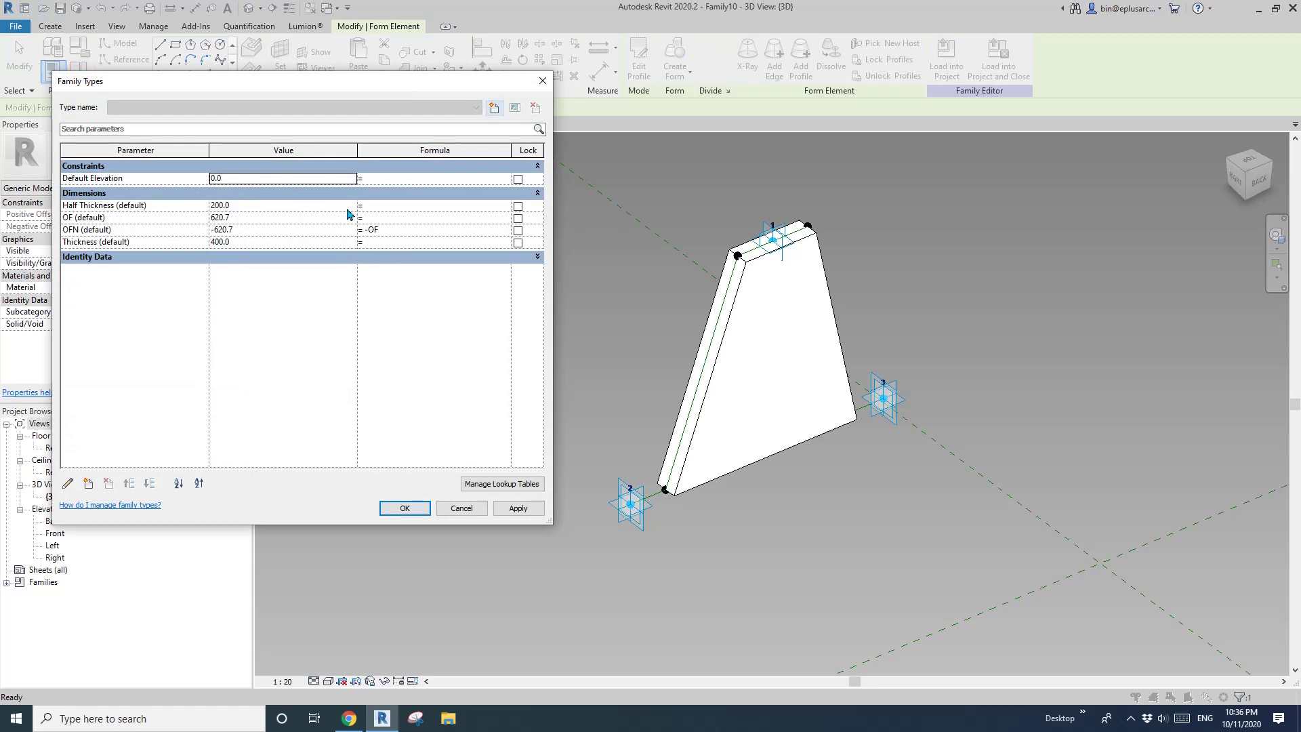
left_click(374, 206)
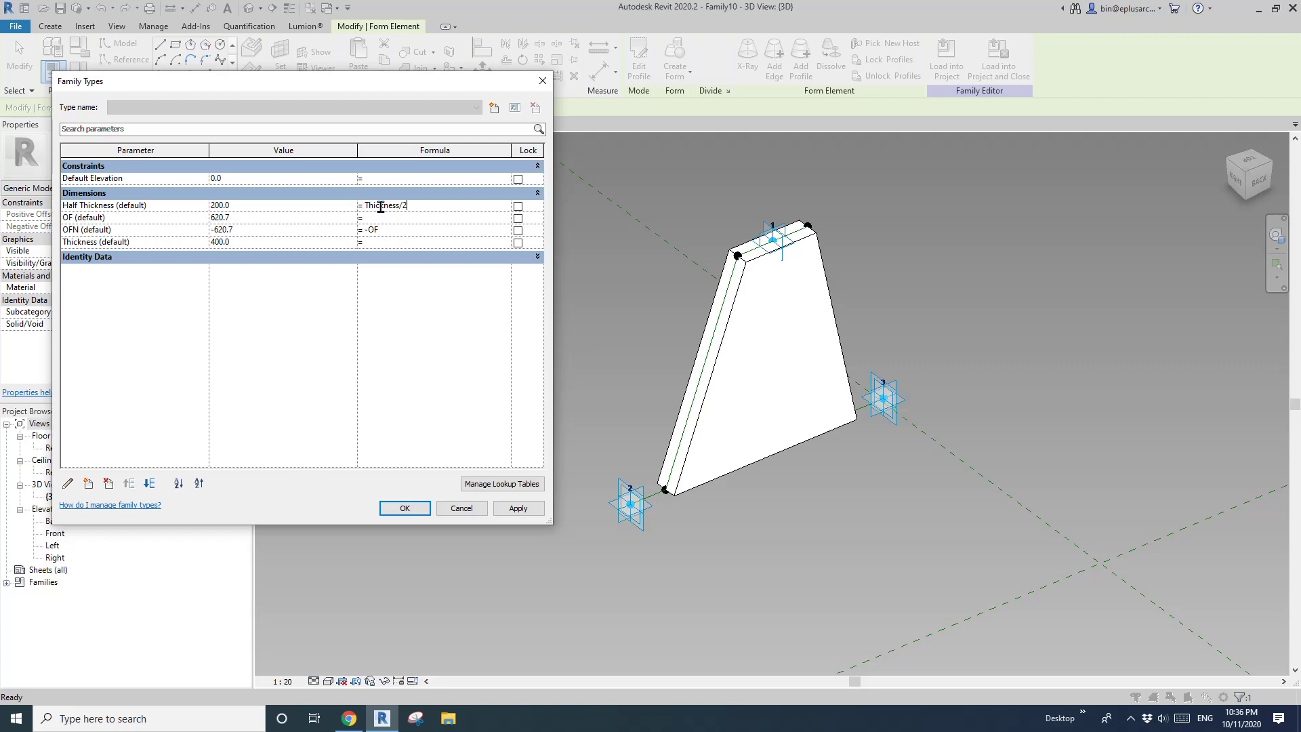
left_click(519, 508)
left_click(405, 508)
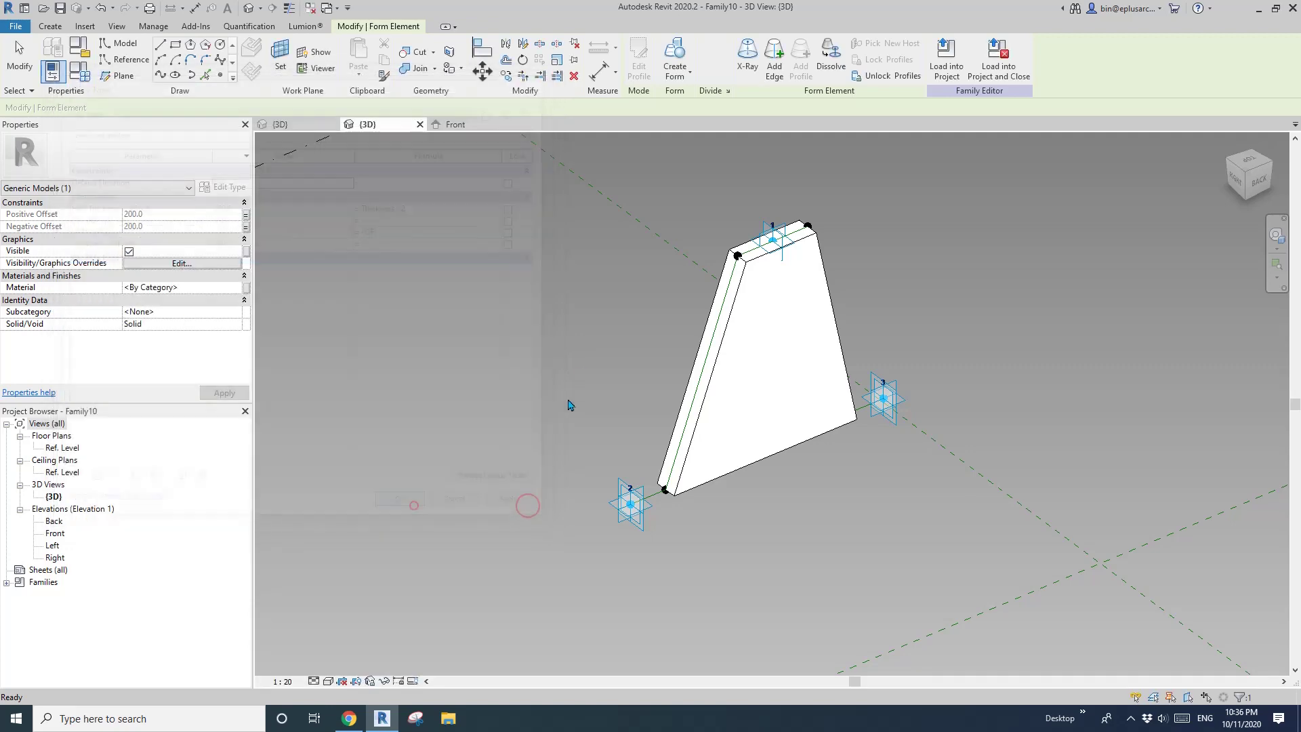
left_click(569, 404)
Step: Flex the panel by applying a Thickness of 300, and return the Thickness to 400
left_click(79, 71)
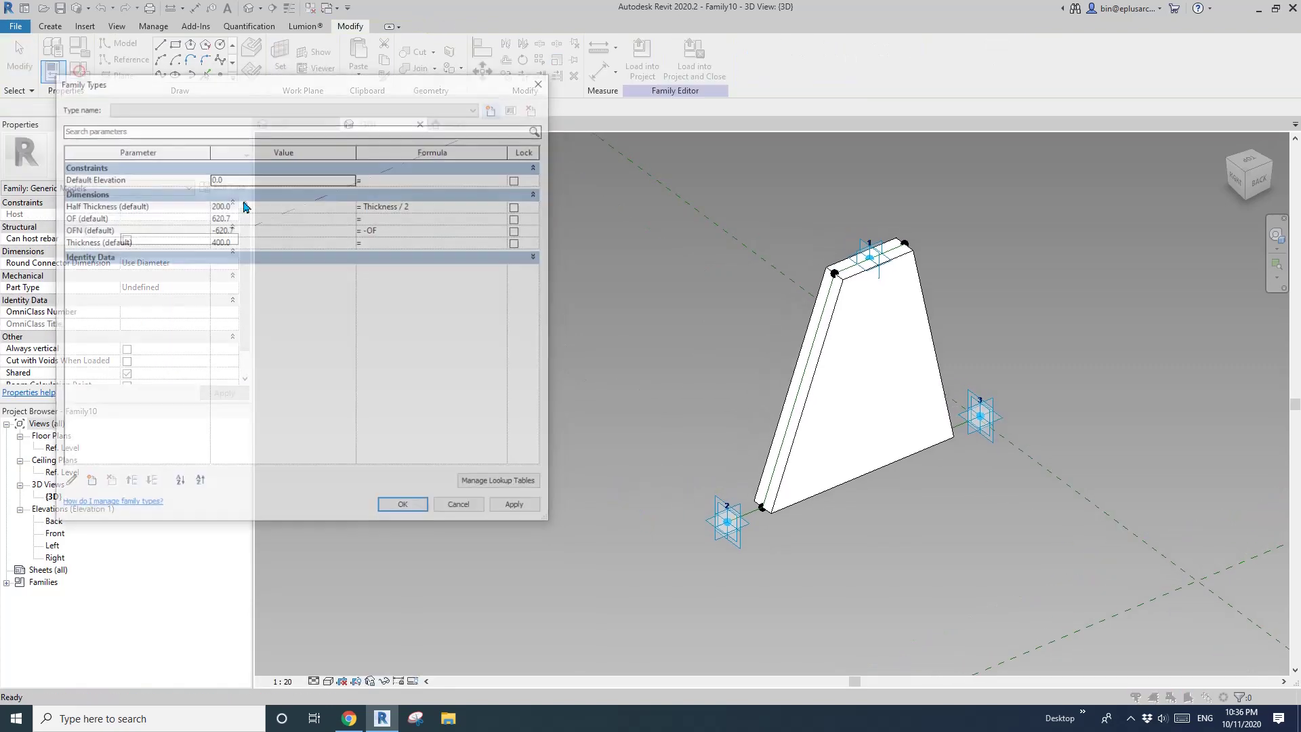
left_click(263, 242)
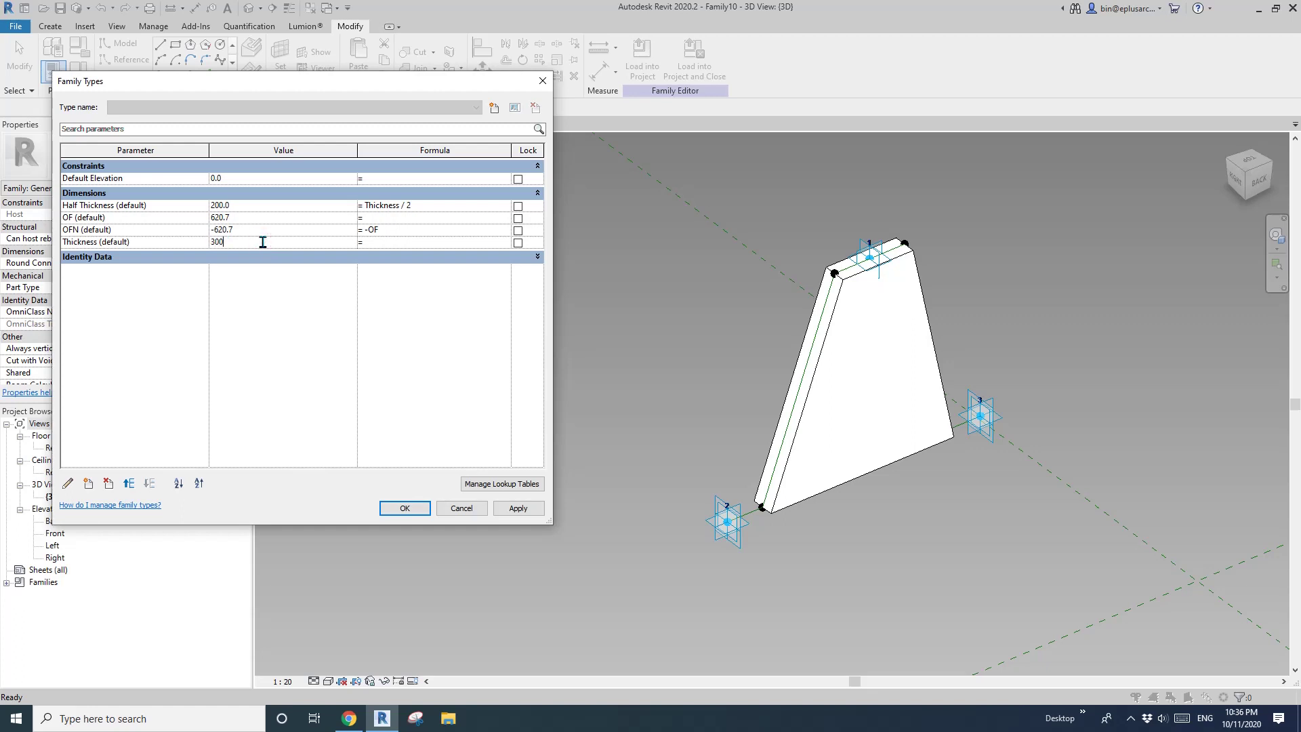
type("300")
left_click(517, 508)
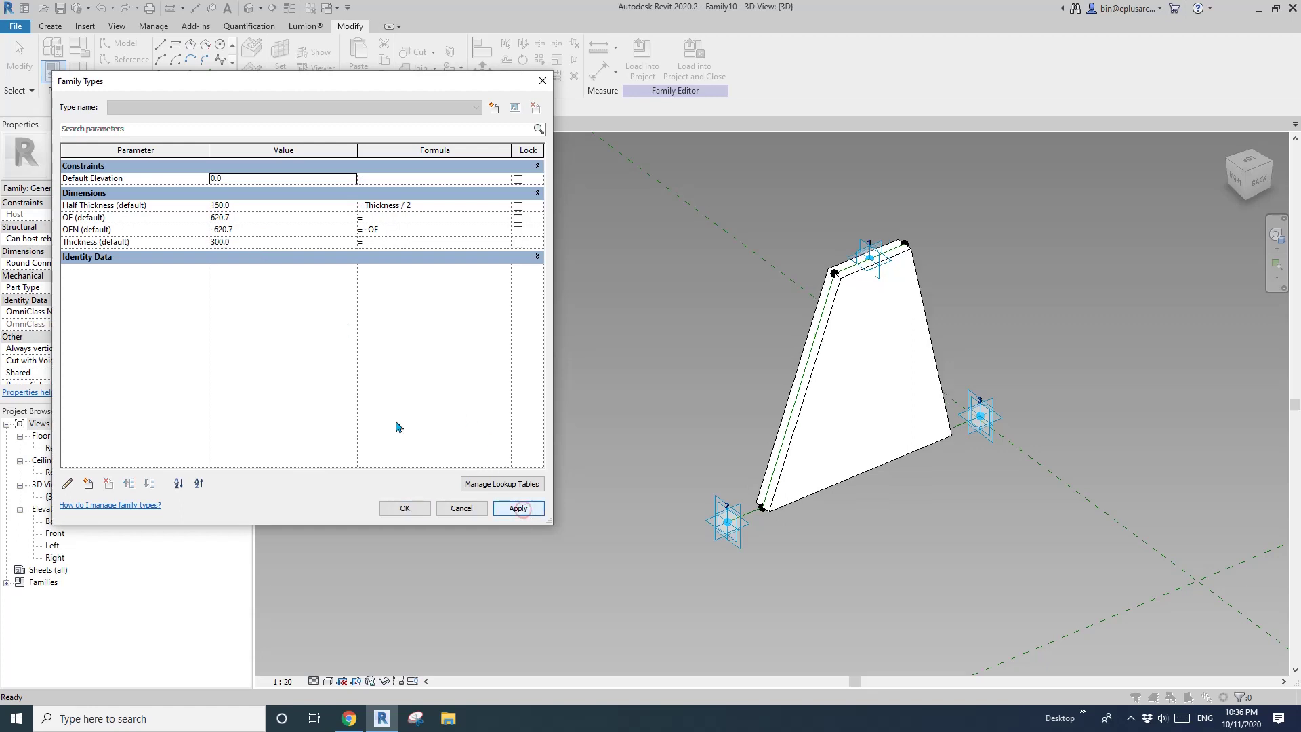
left_click(261, 257)
type("400")
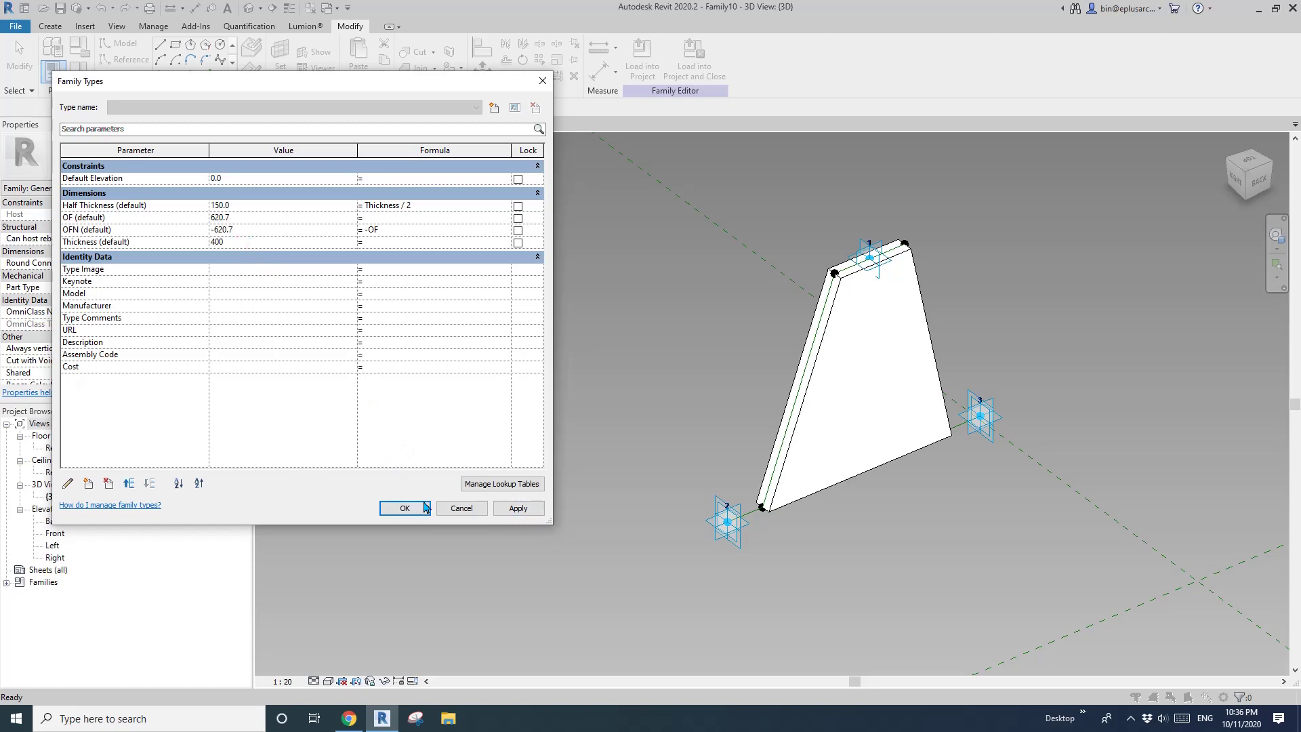
left_click(426, 508)
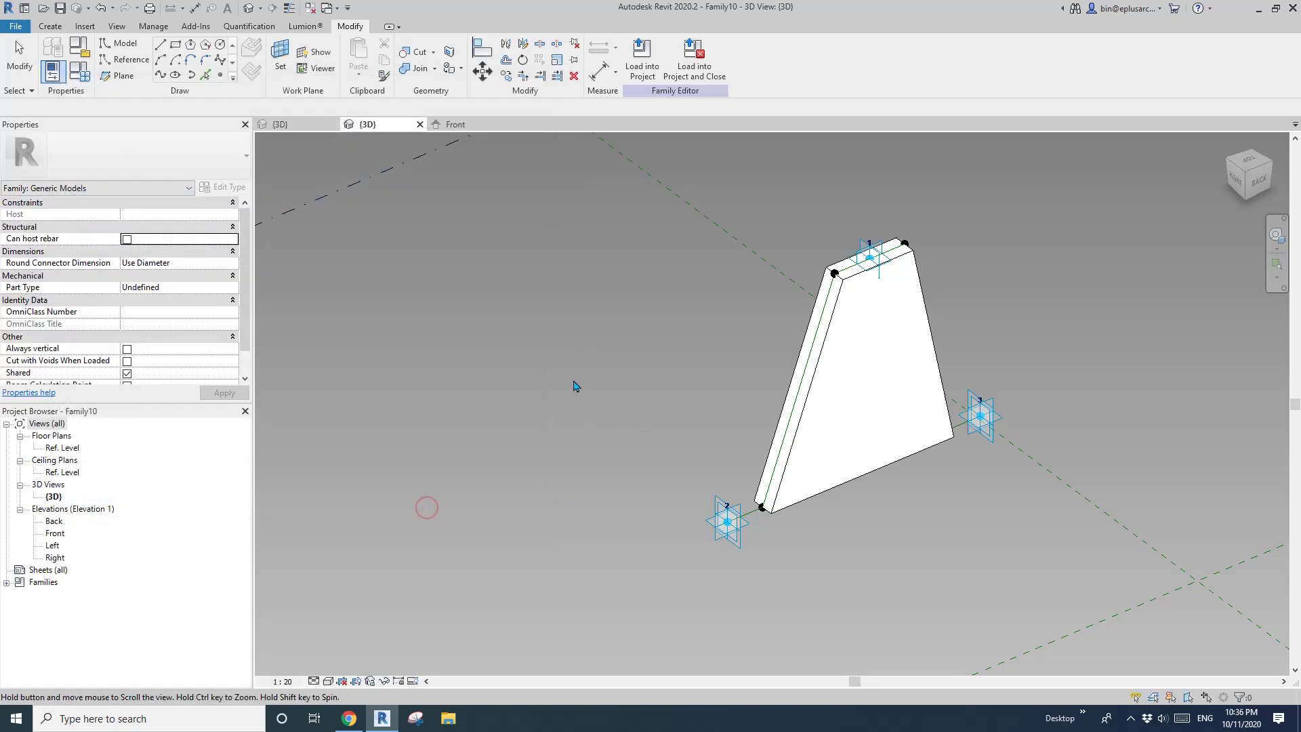
Step: Load the thickened Family10 panel into the Family8 mass, overwriting the existing version
left_click(640, 68)
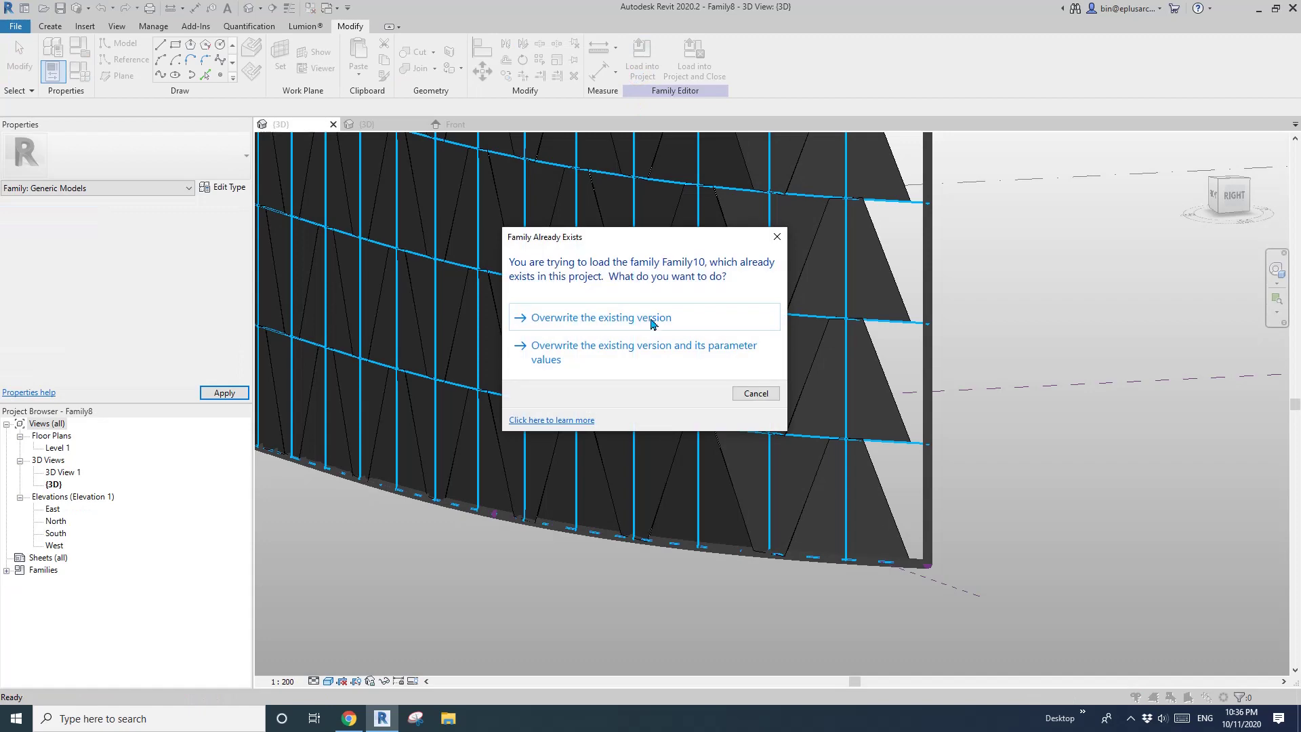
left_click(643, 320)
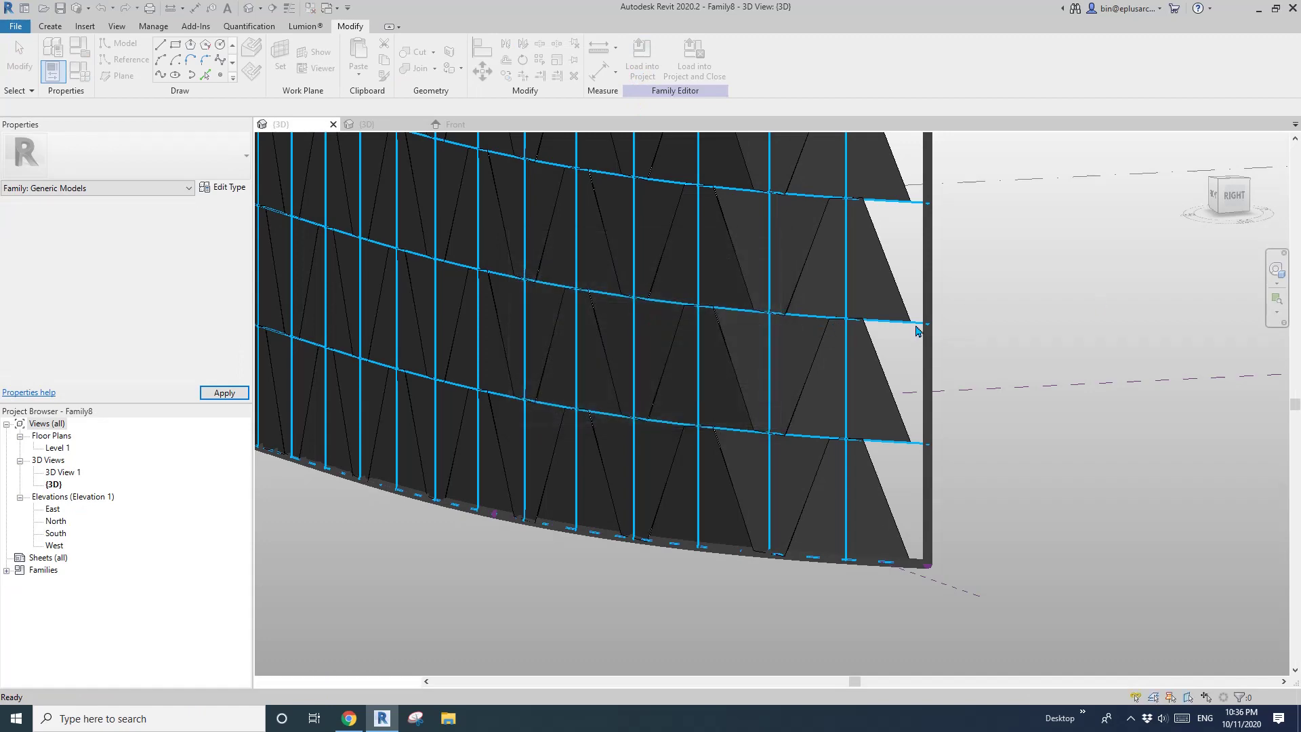
scroll(918, 329, "down", 1)
middle_click_drag(881, 334, 789, 337, "shift")
middle_click_drag(790, 337, 745, 342)
middle_click_drag(610, 339, 931, 297, "shift")
scroll(931, 297, "up", 1)
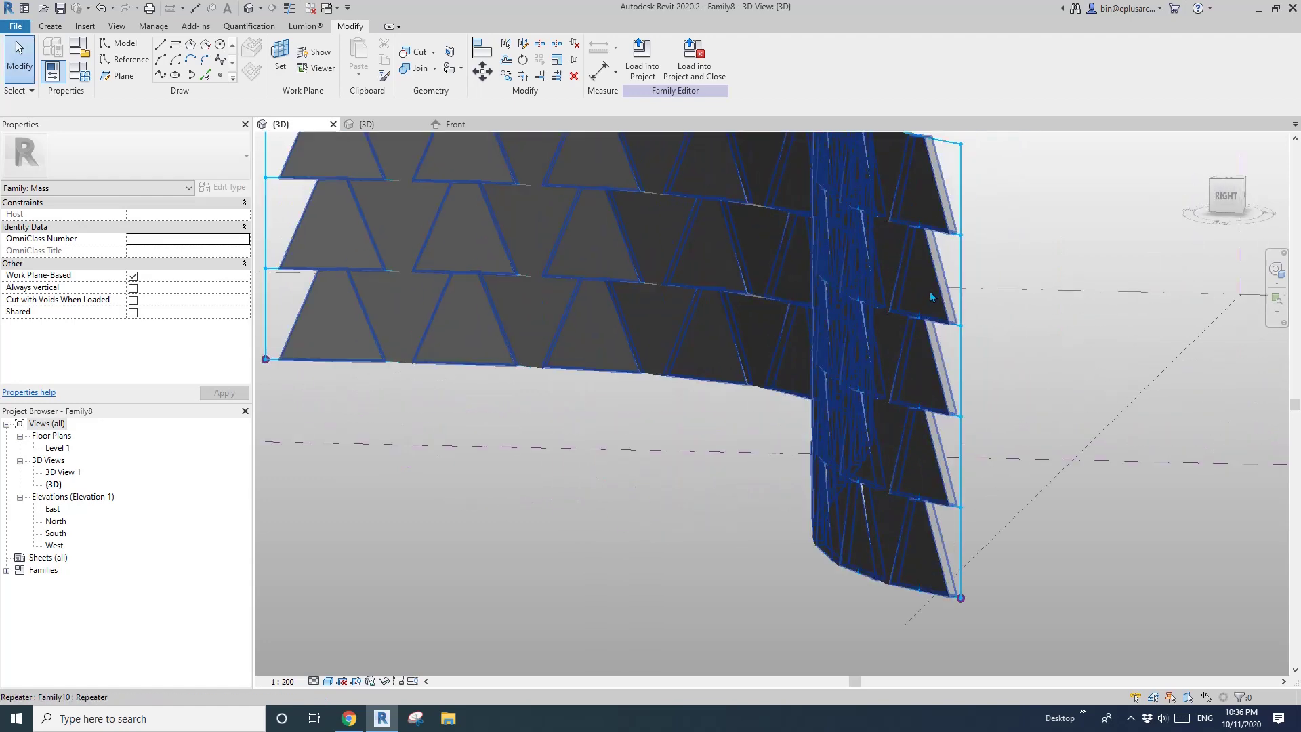
left_click(922, 282)
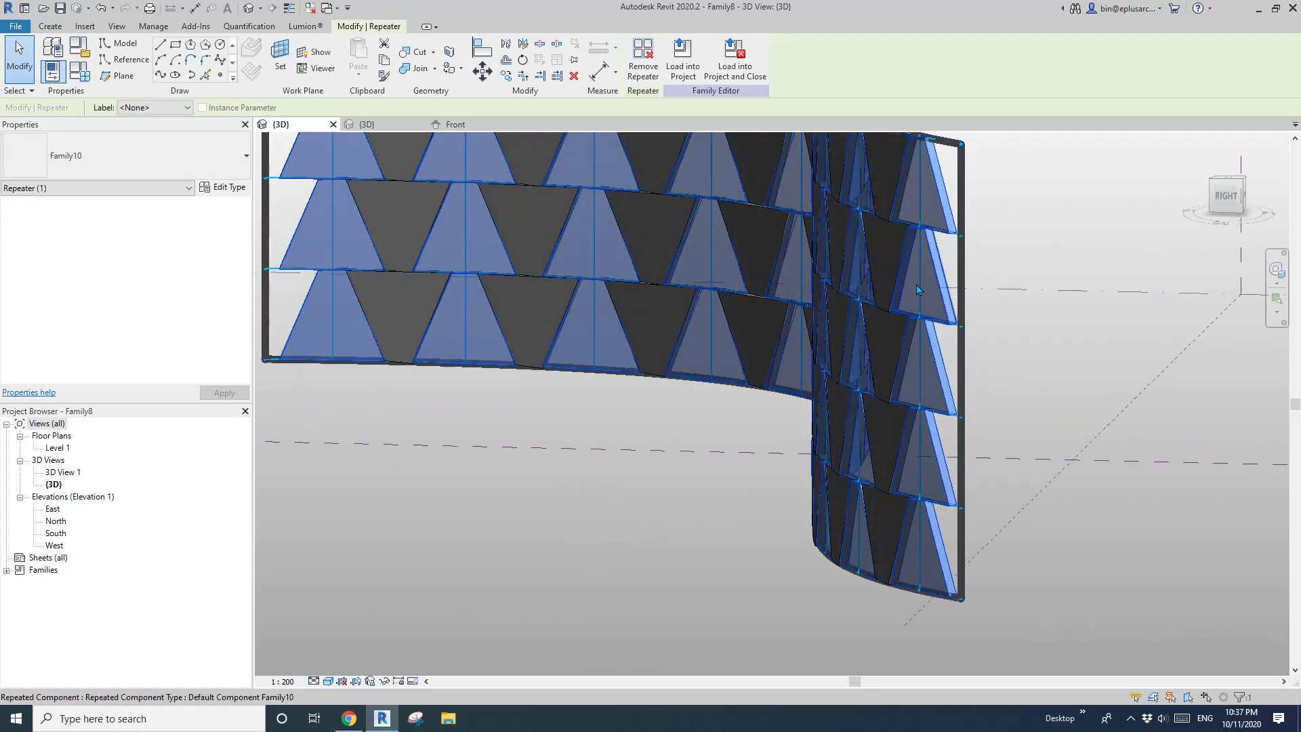
left_click(915, 283)
key("s")
key("a")
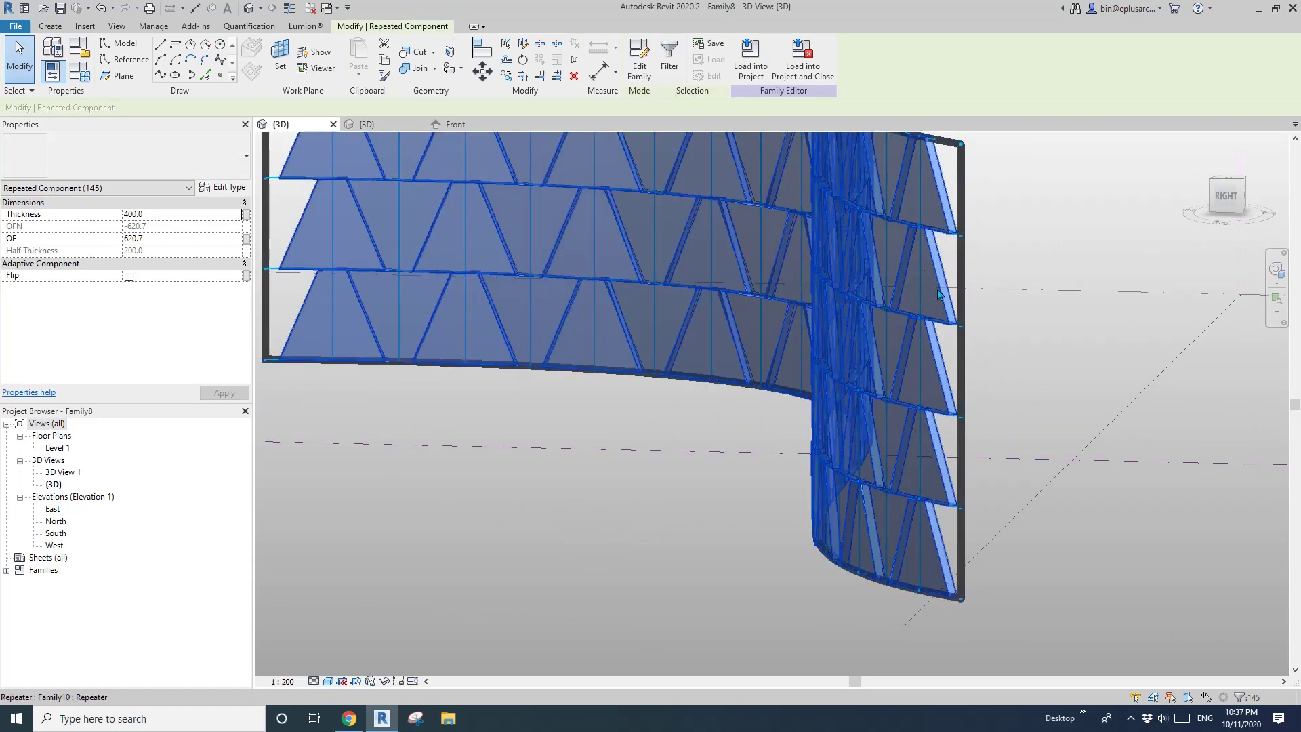
scroll(902, 298, "down", 1)
middle_click_drag(901, 299, 815, 329)
key("Escape")
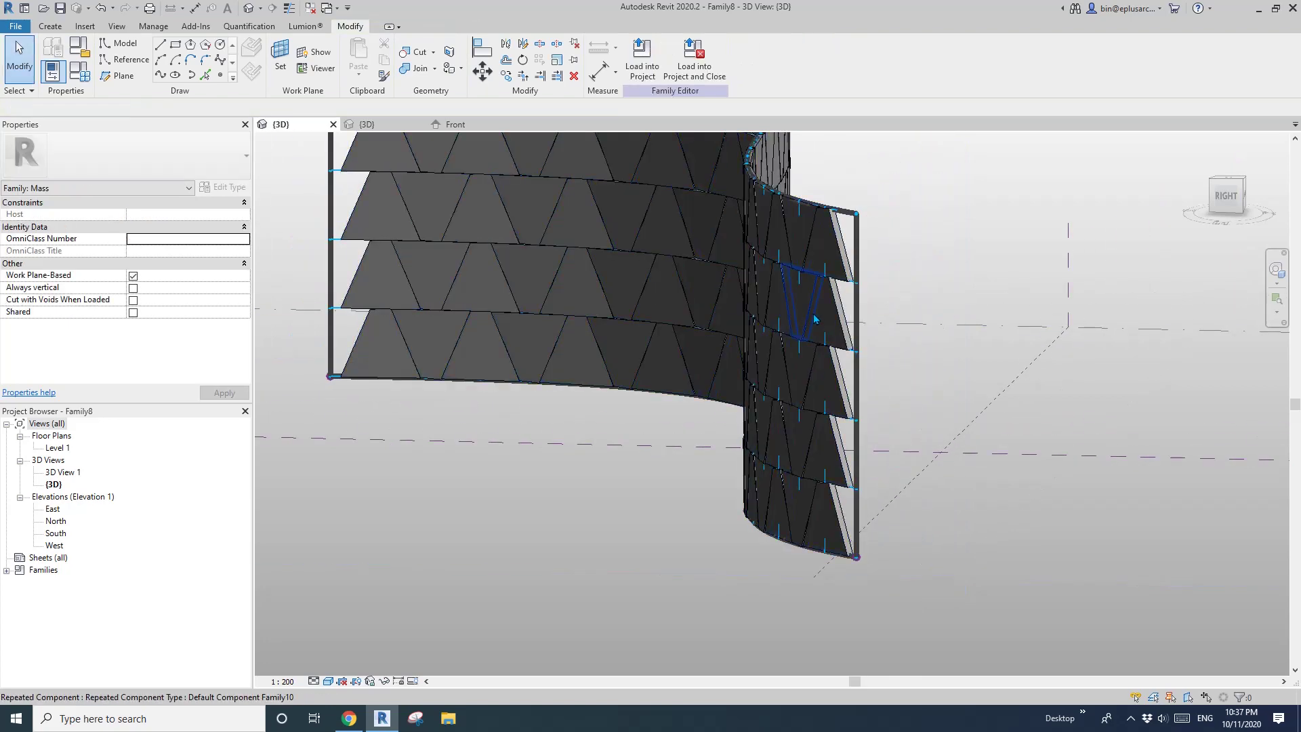
Step: Select all instances of the repeated panel in the mass and set their Thickness to 600
left_click(816, 318)
key("s")
key("a")
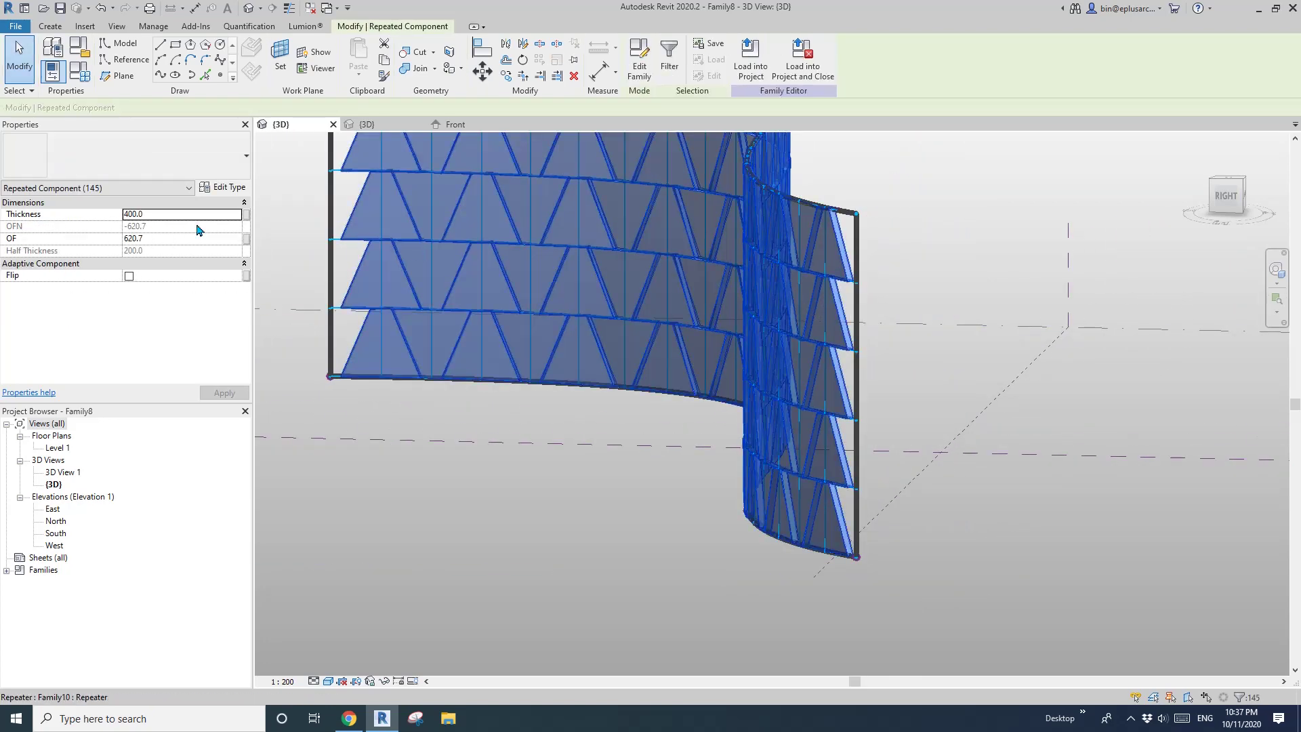
left_click(162, 215)
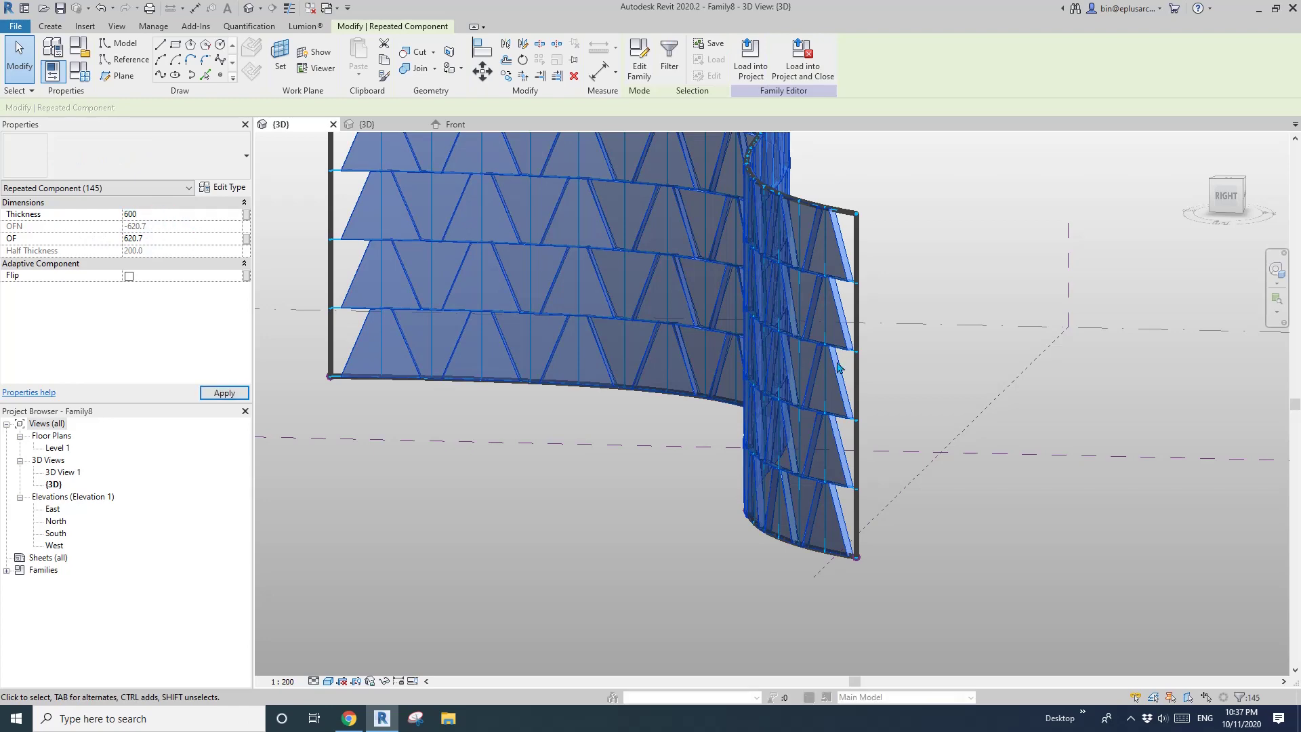
left_click(953, 255)
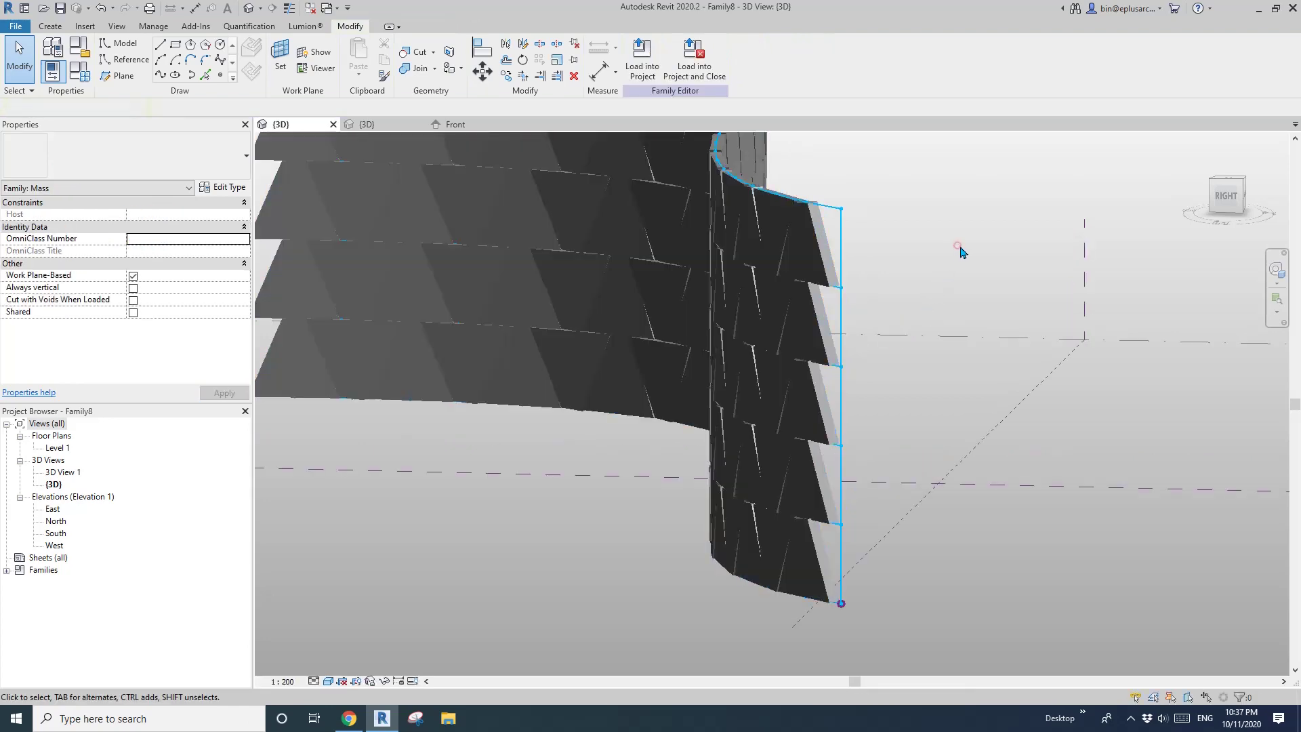
Step: Inspect the thickened panels along the wall from several angles and compare them with the pavilion's reference photo in Chrome
middle_click_drag(953, 255, 930, 242, "shift")
scroll(1092, 296, "up", 4)
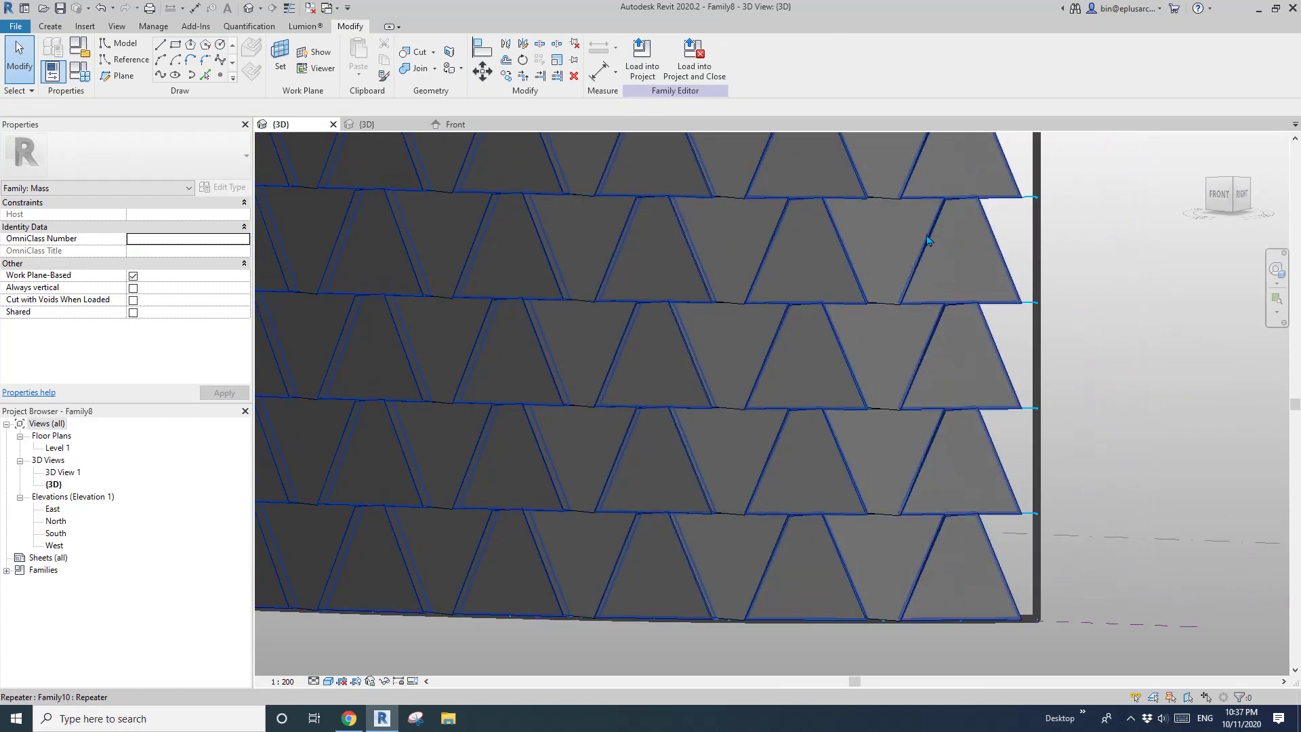
left_click(349, 719)
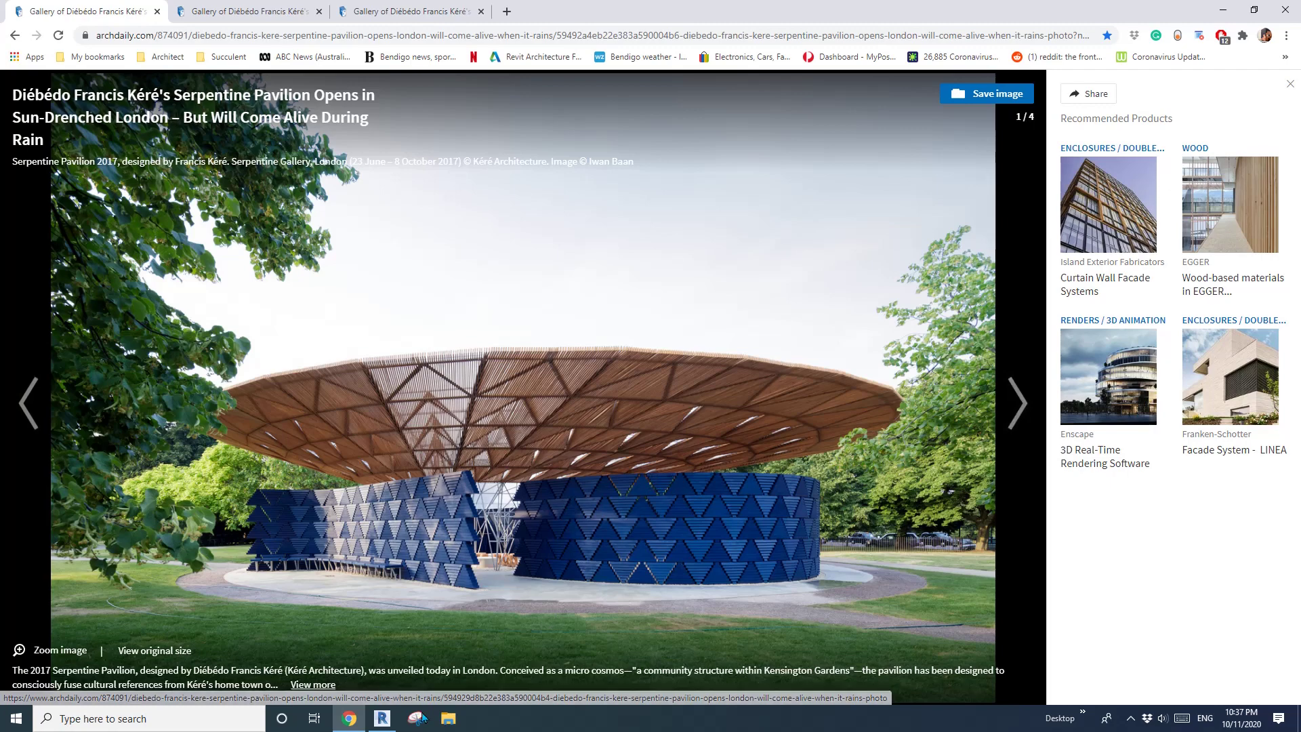
key("alt+Tab")
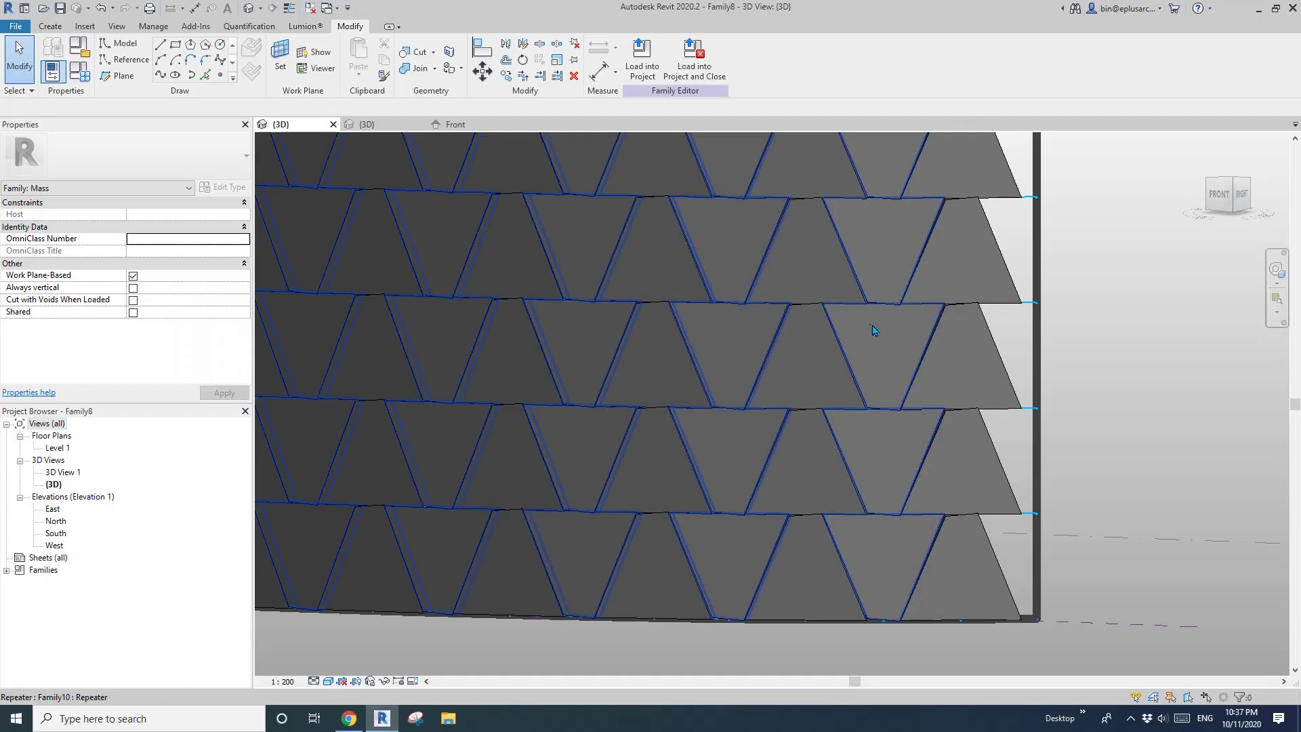
scroll(877, 334, "down", 2)
left_click(858, 343)
scroll(859, 343, "down", 3)
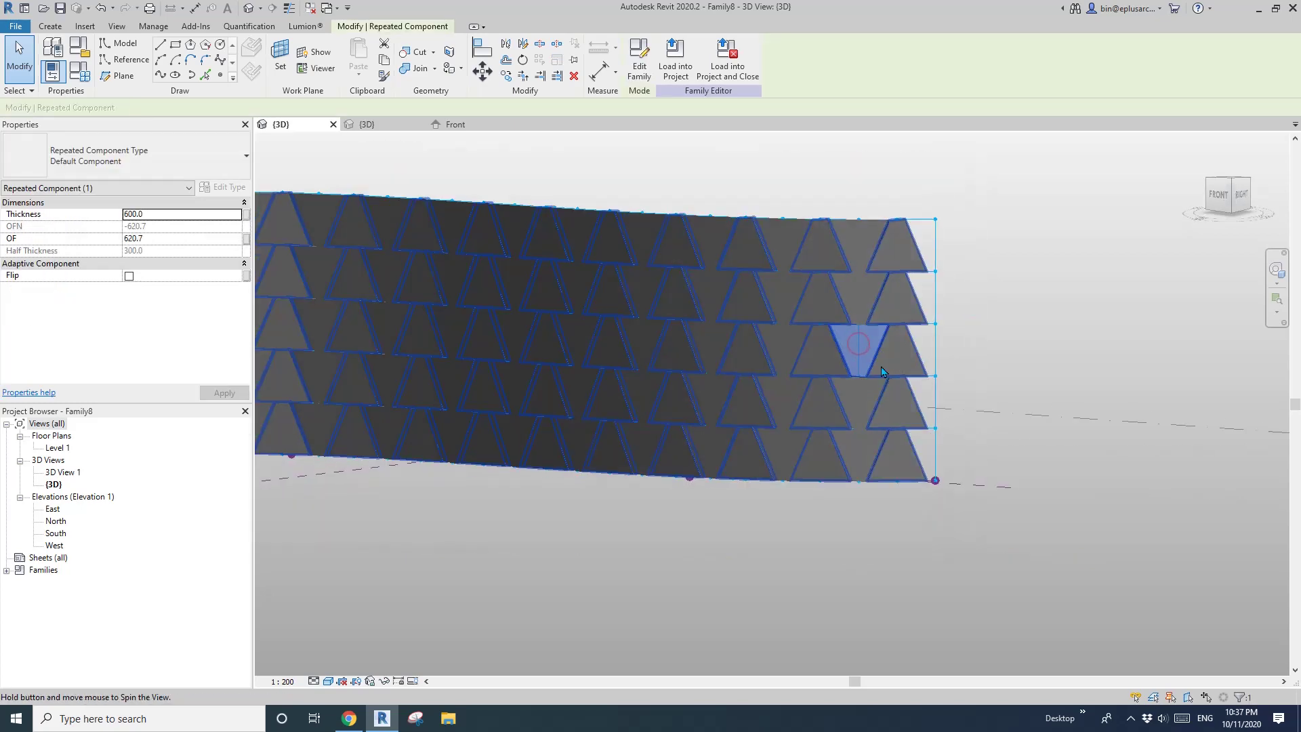
key("Escape")
scroll(881, 373, "down", 2)
middle_click_drag(903, 372, 871, 407, "shift")
scroll(868, 380, "up", 1)
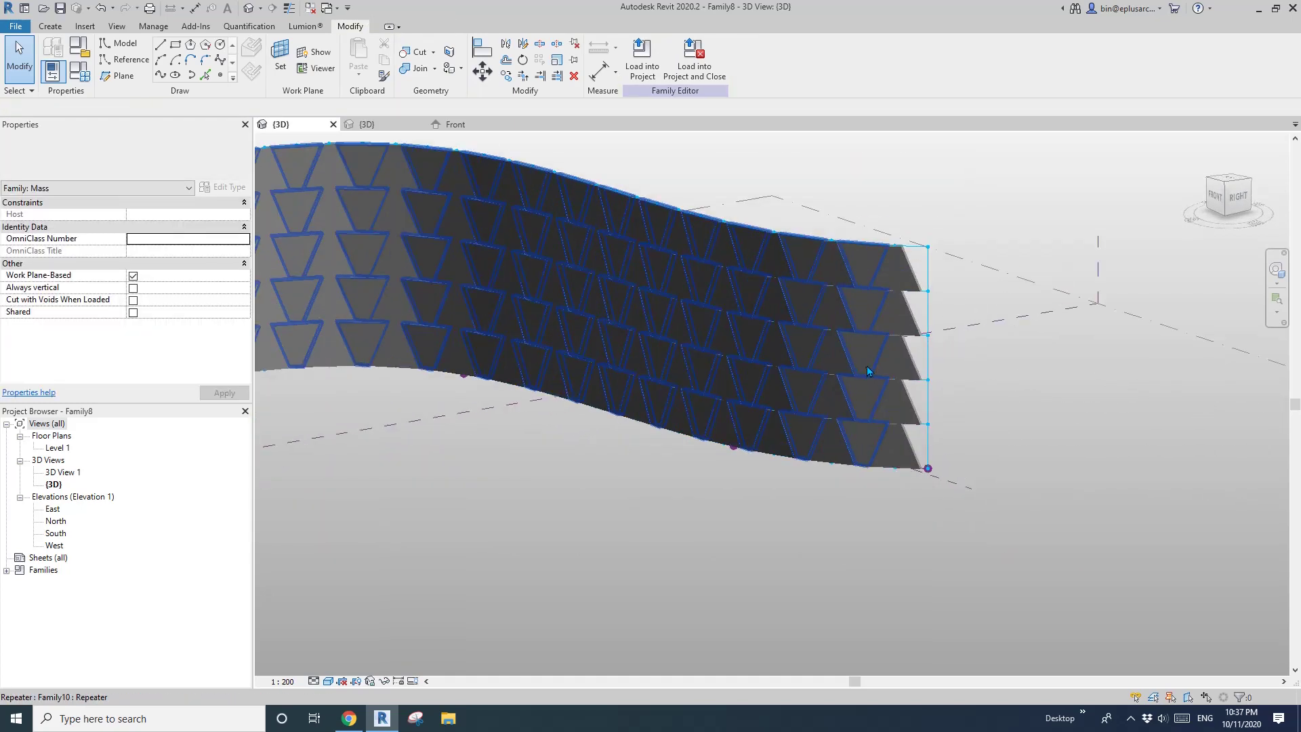
scroll(867, 366, "up", 2)
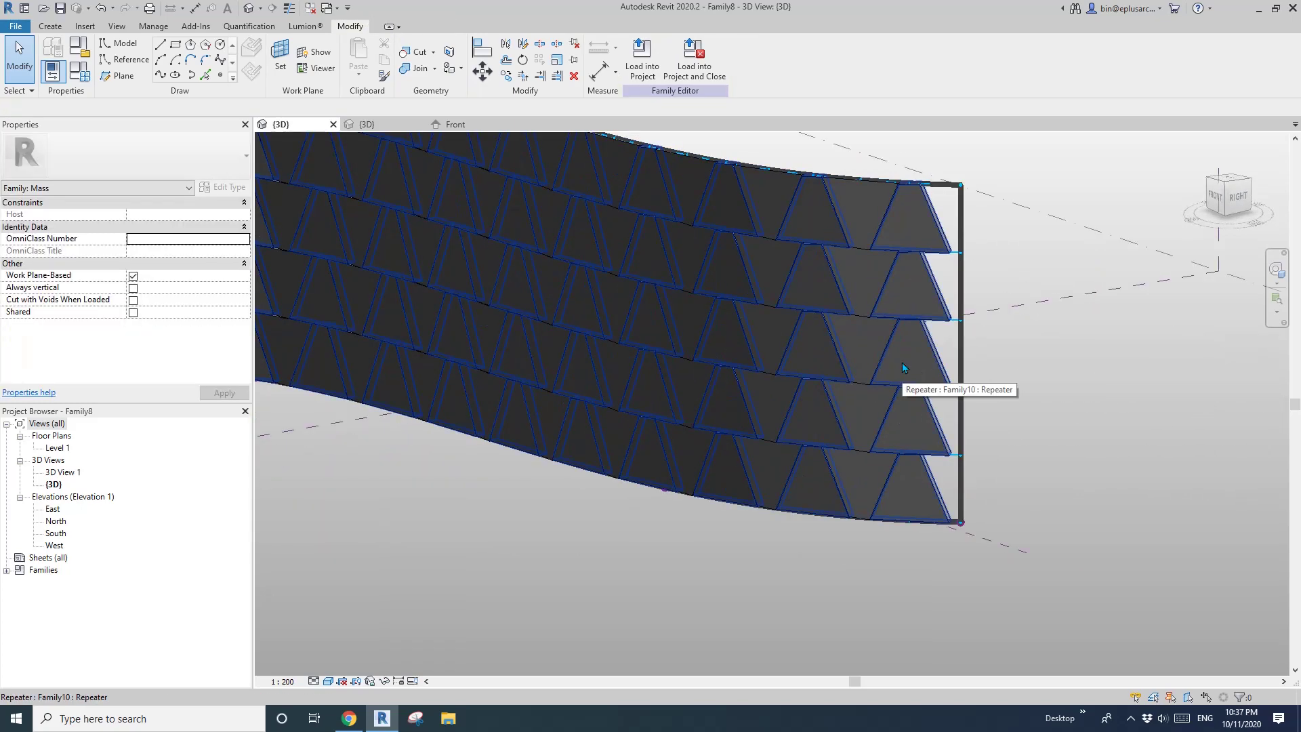
middle_click_drag(904, 320, 900, 356)
Step: Check the type properties of a single inverted panel near the wall's end without changing them
left_click(894, 357)
key("Escape")
scroll(886, 343, "up", 4)
key("Tab")
left_click(885, 342)
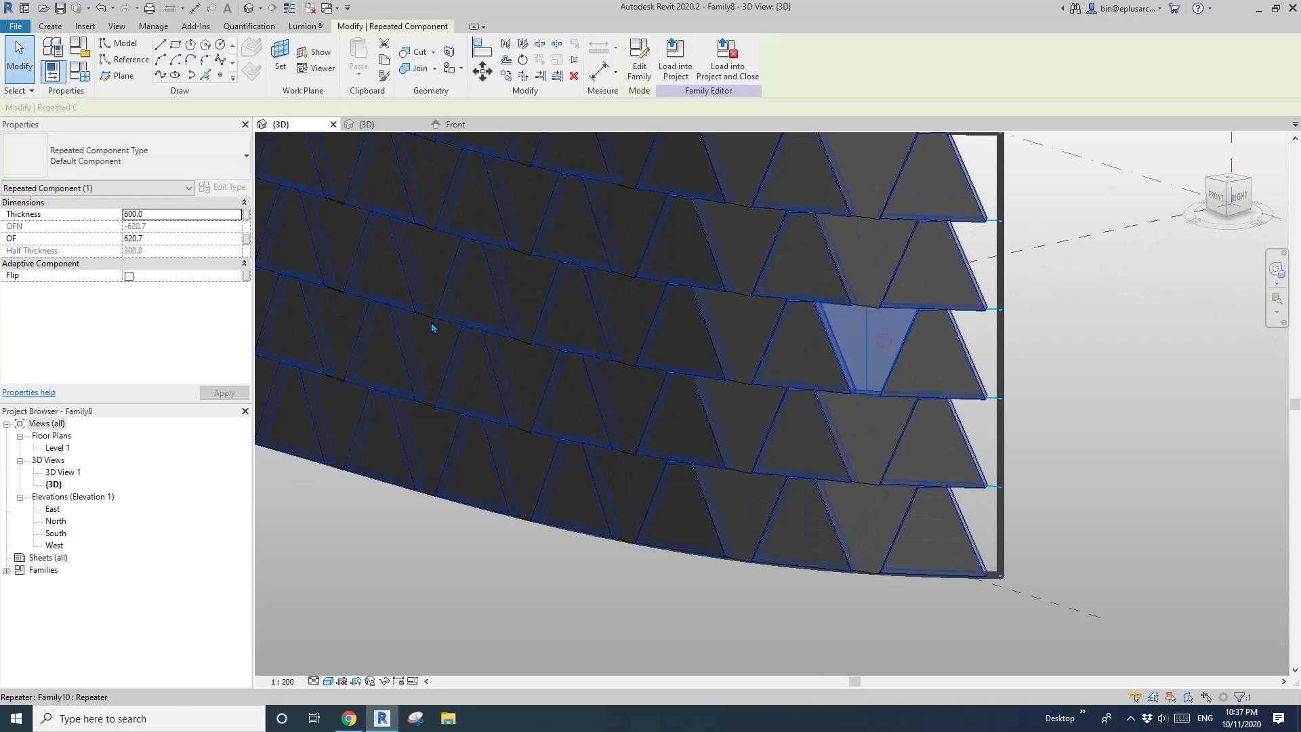
left_click(223, 187)
key("Escape")
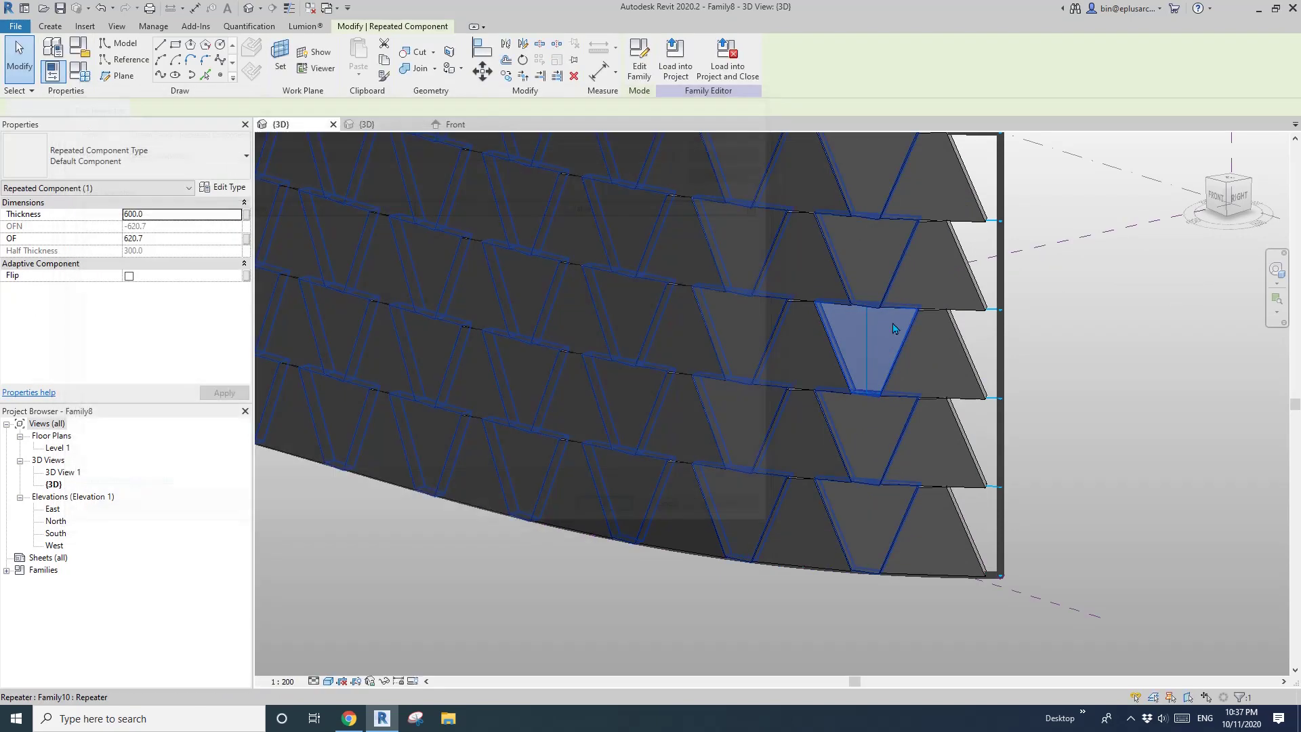
key("Escape")
Step: Open the Family10 panel for editing from the wall and look at its solid form's Material property
double_click(512, 318)
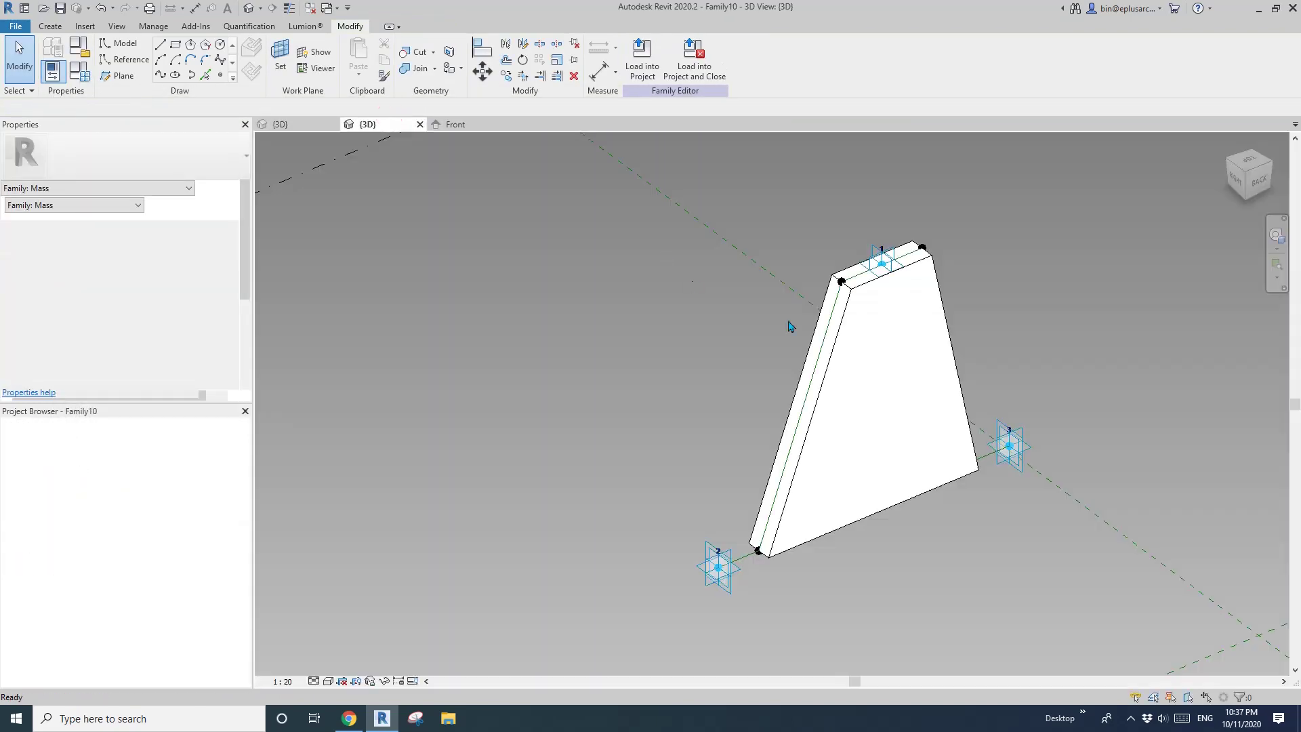
left_click(897, 375)
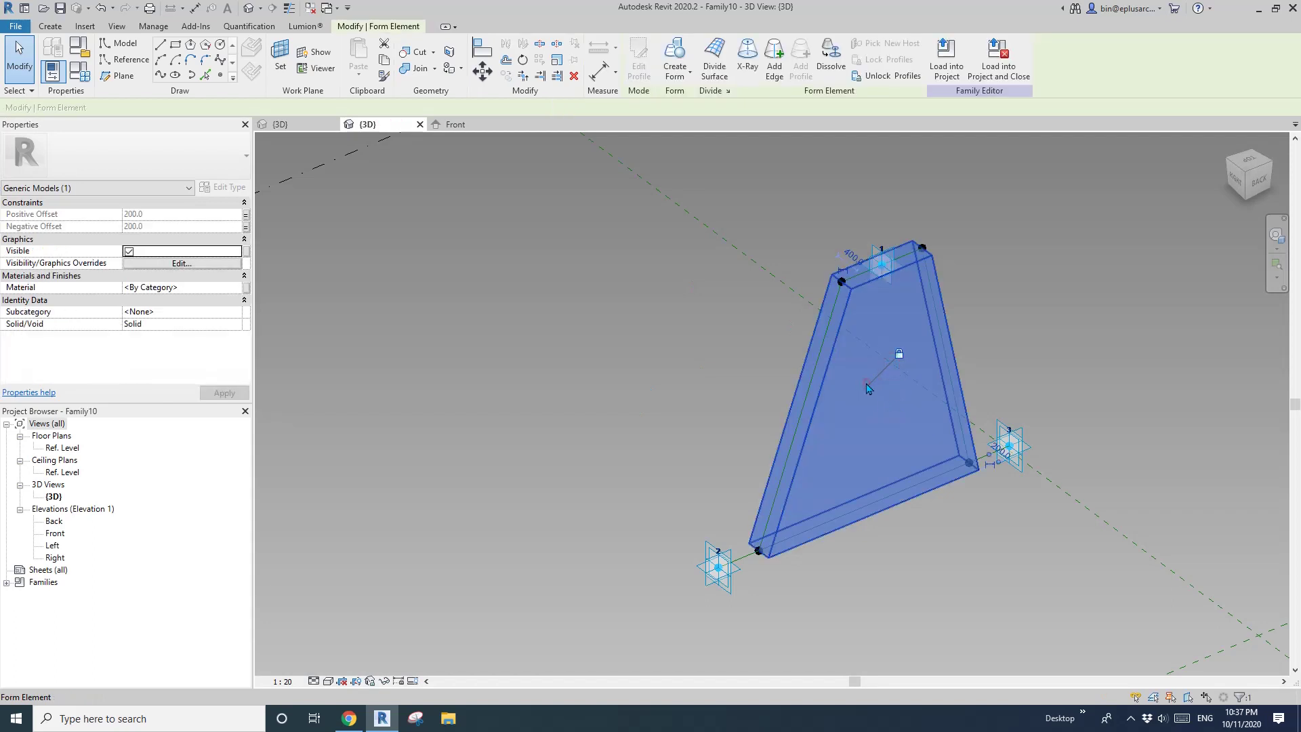
middle_click_drag(848, 366, 624, 369)
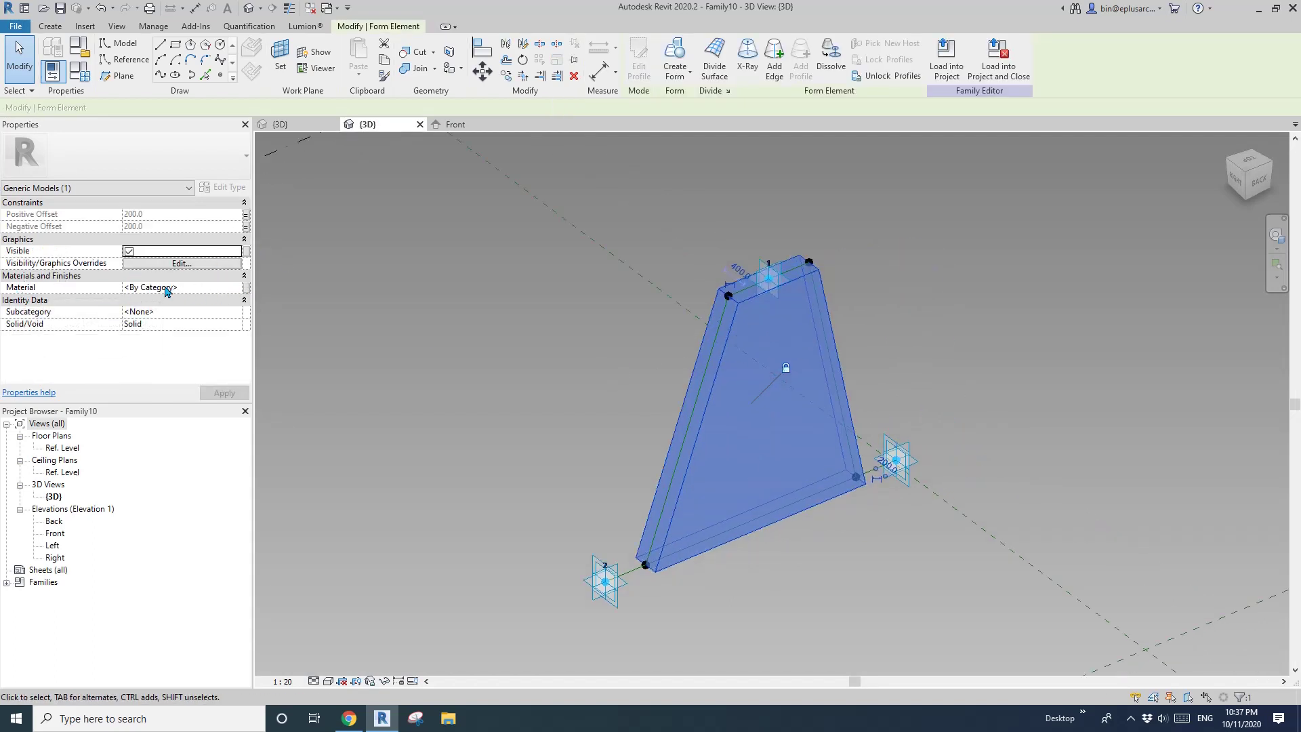
left_click(202, 288)
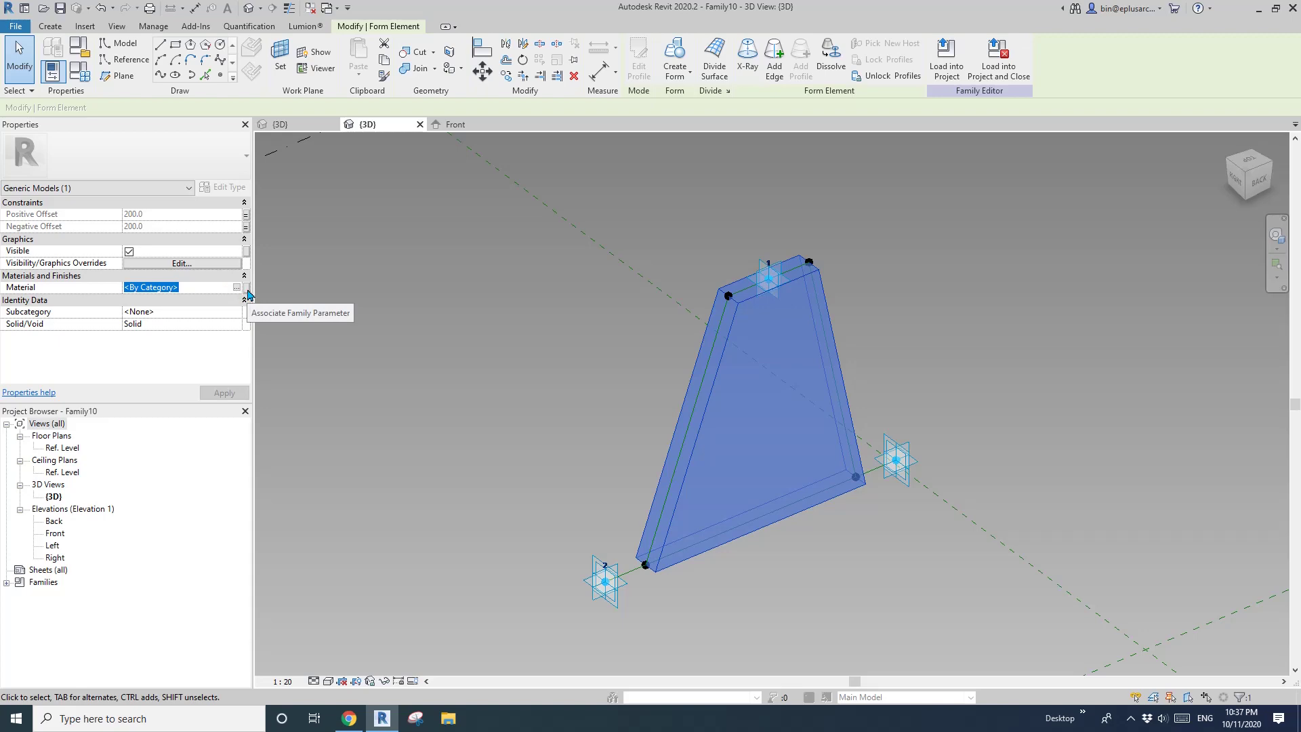
left_click(315, 126)
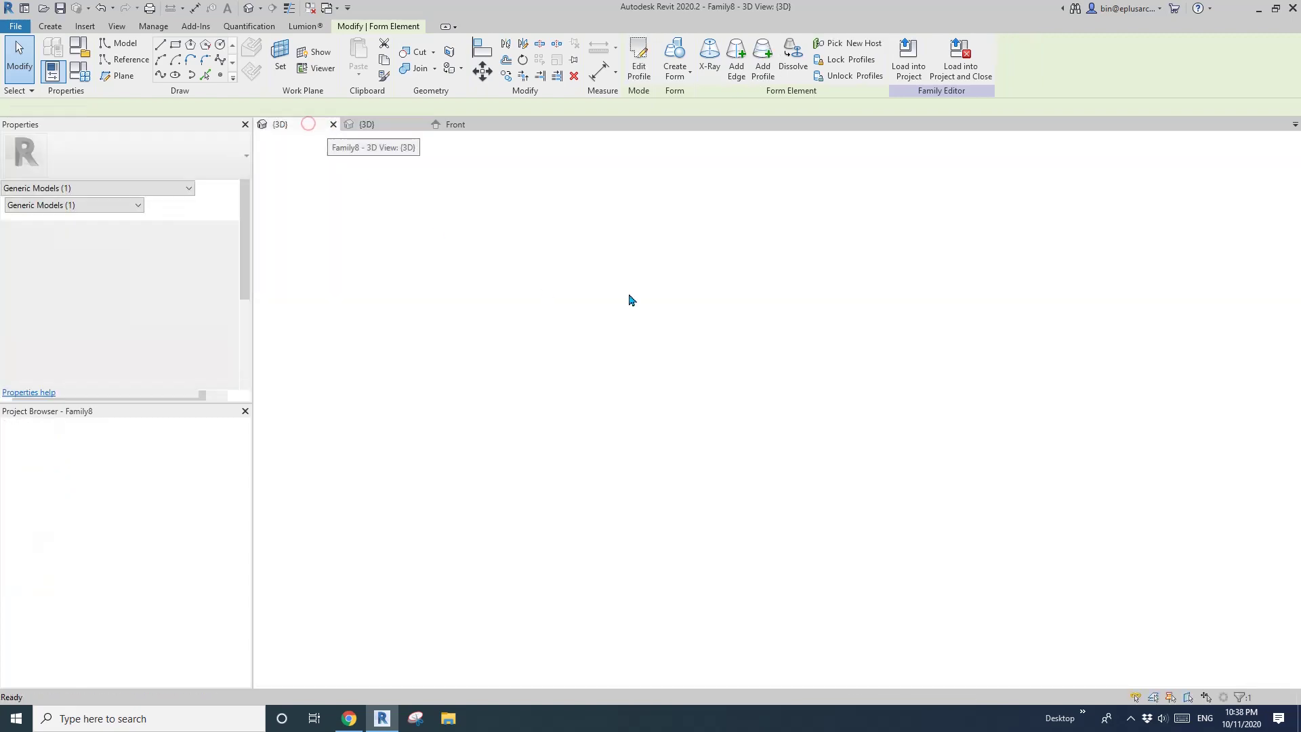
left_click(396, 127)
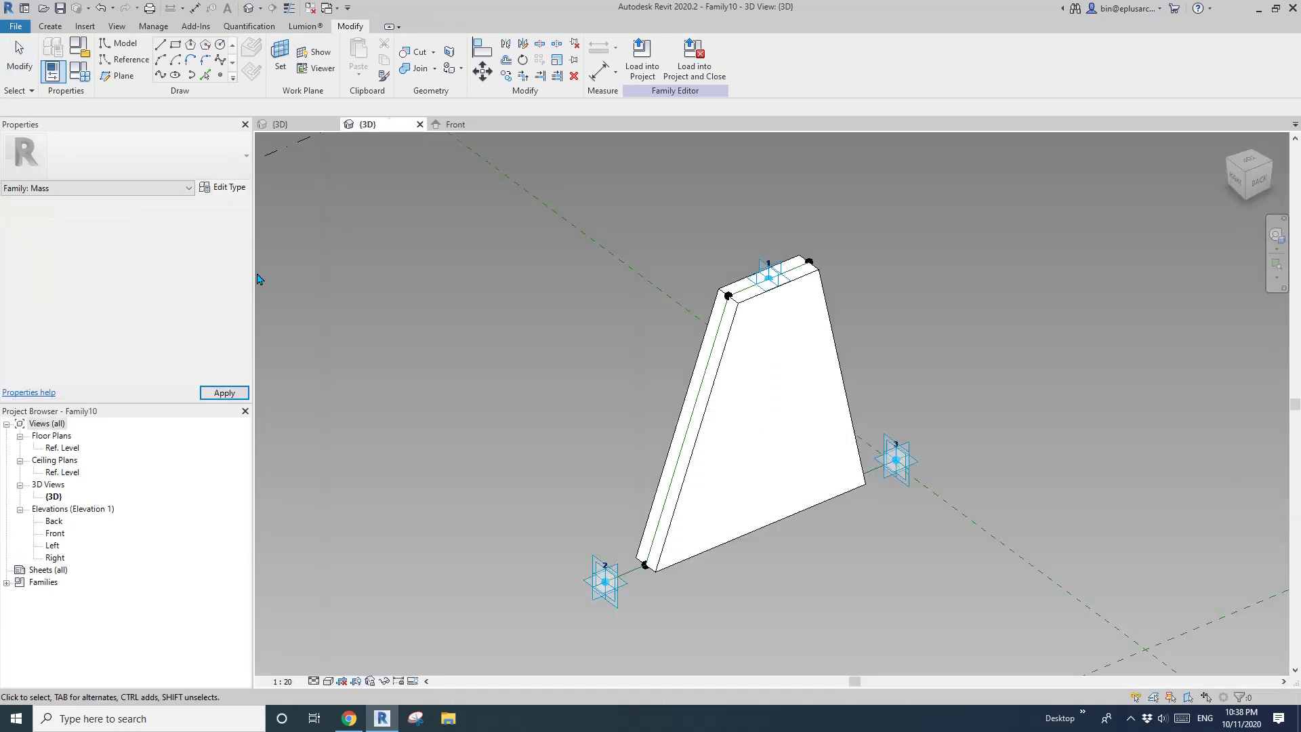
Step: Create a new material for the panel's solid form, keeping its default name
key("Tab")
left_click(765, 403)
middle_click_drag(679, 397, 711, 355)
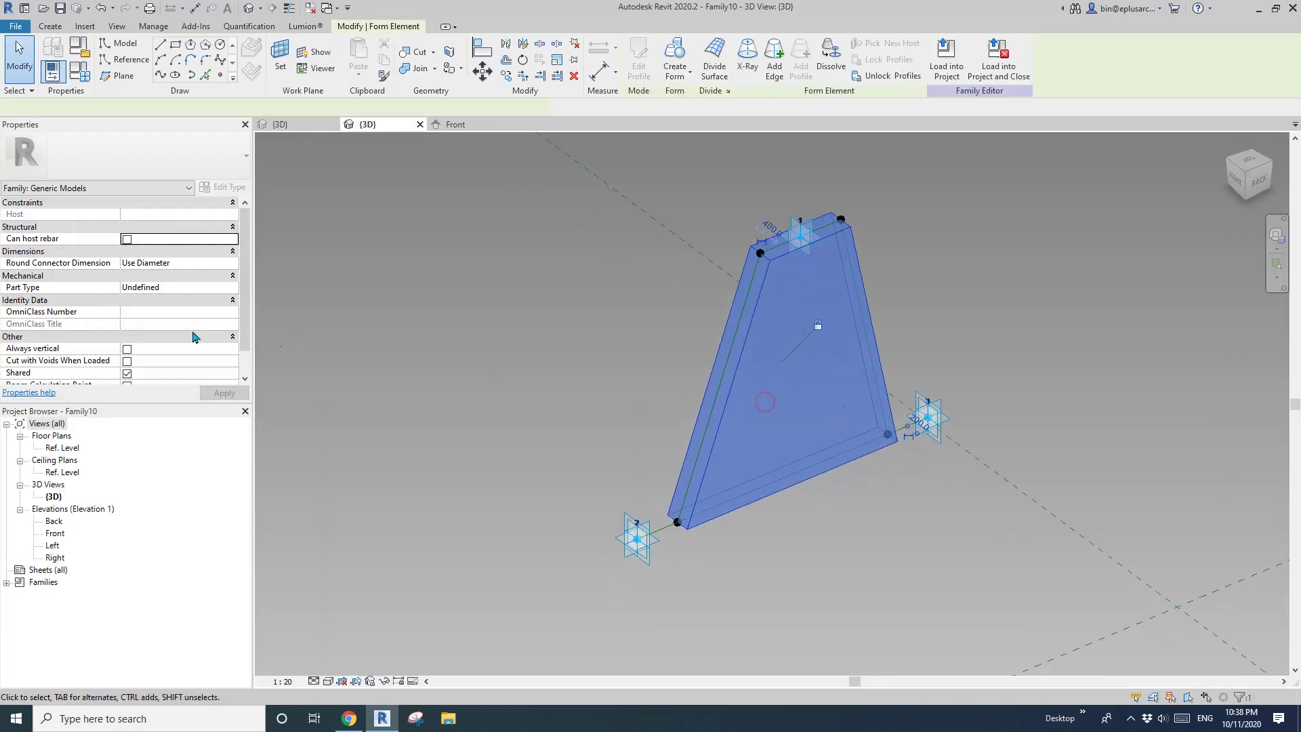
left_click(184, 289)
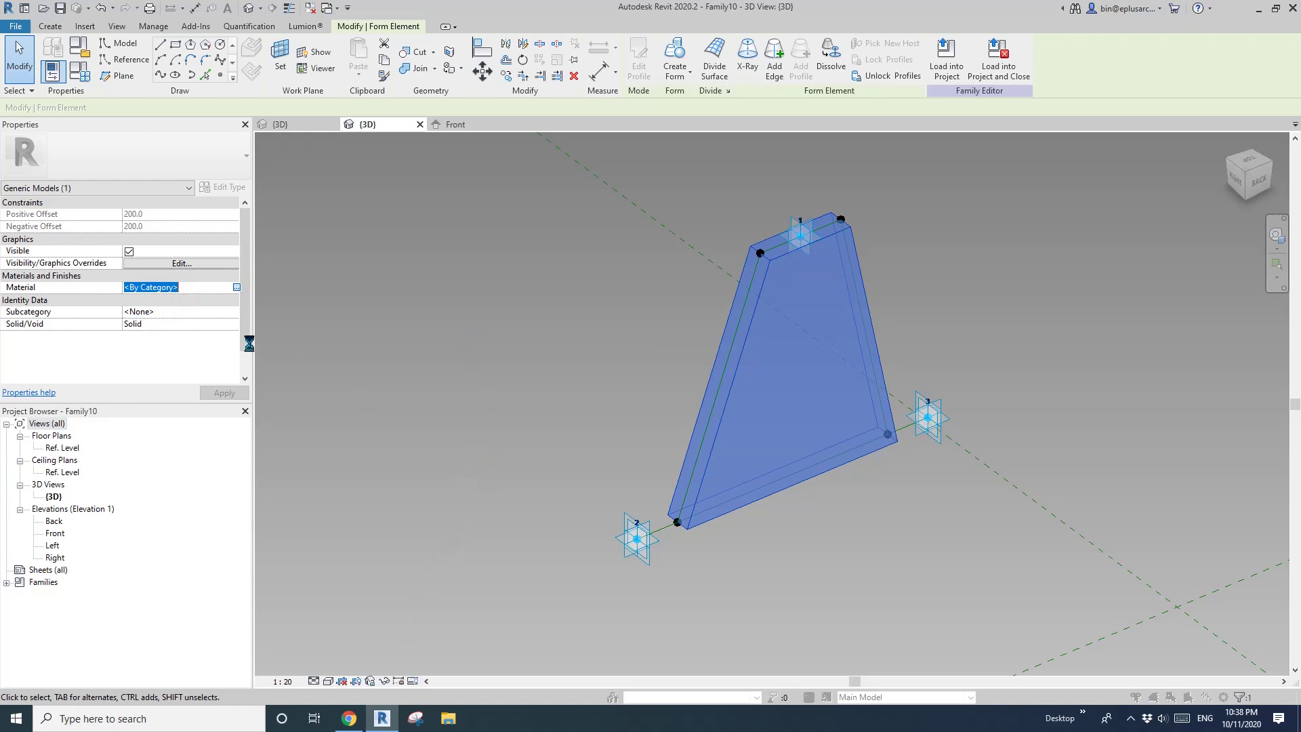
left_click(619, 445)
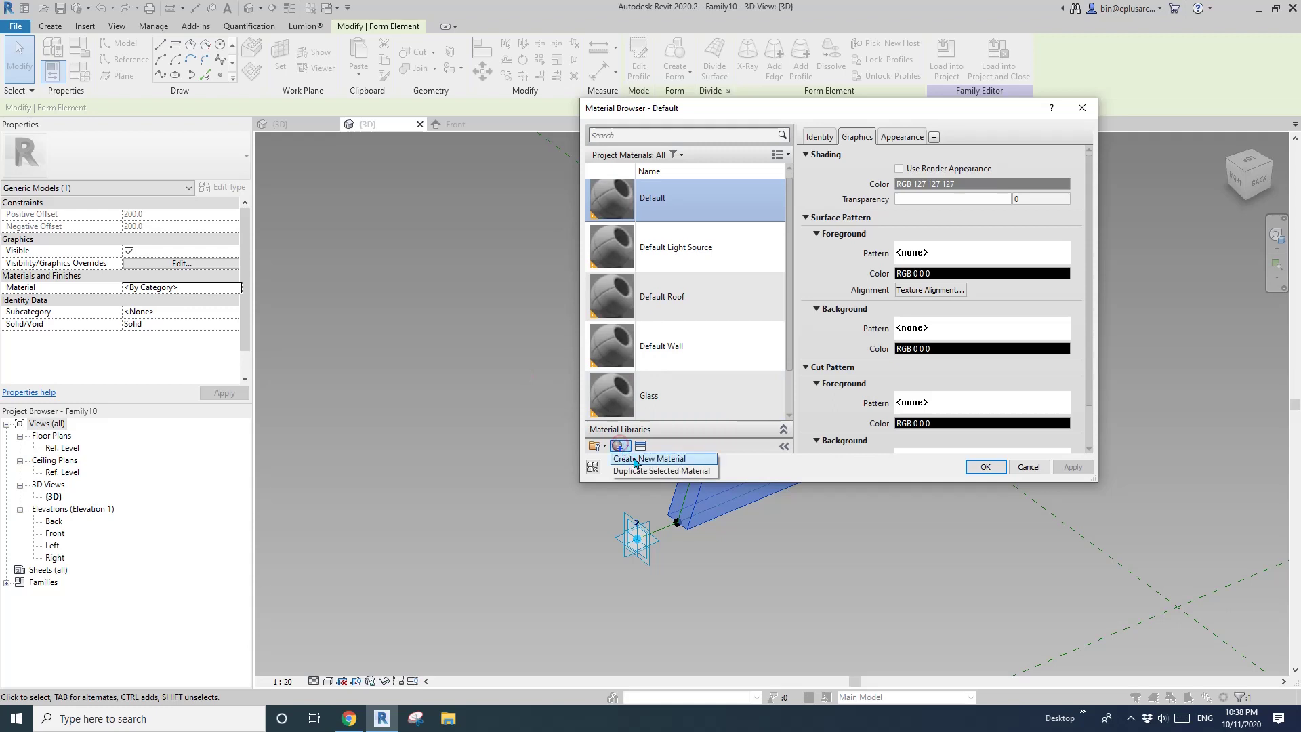
left_click(637, 459)
right_click(711, 309)
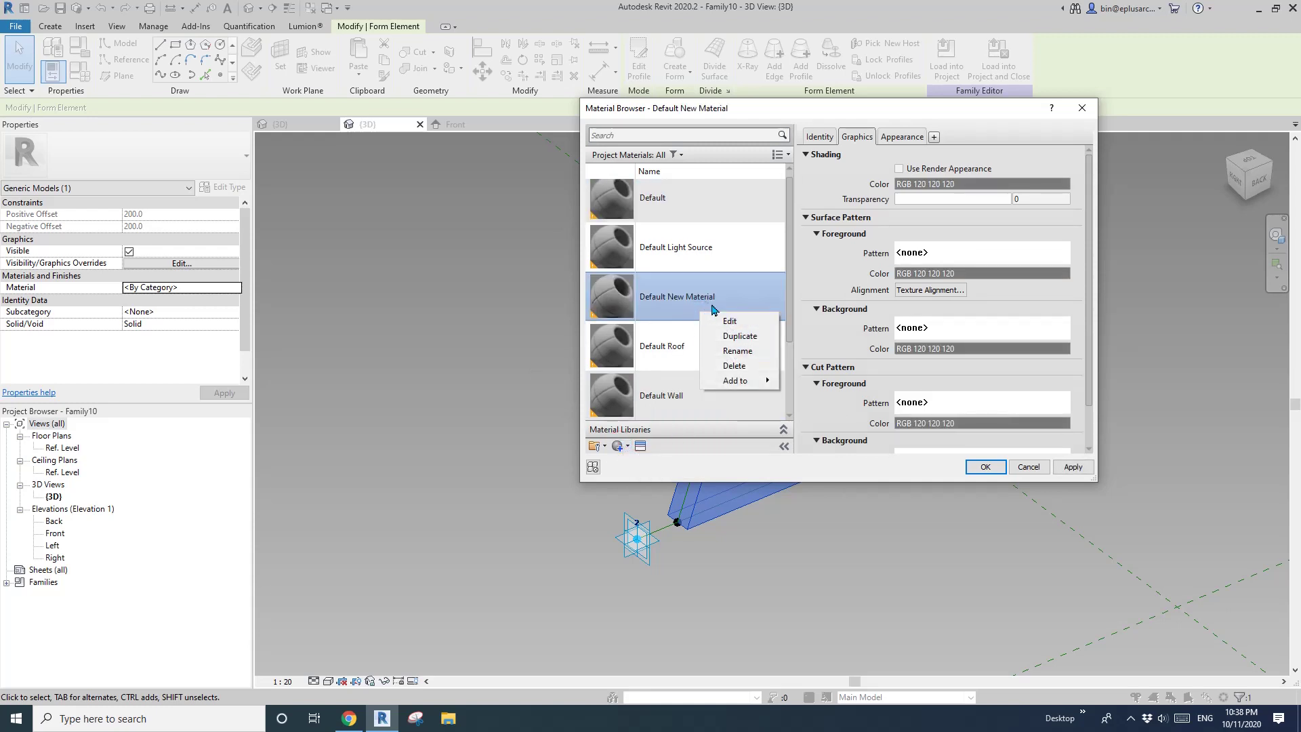
left_click(757, 287)
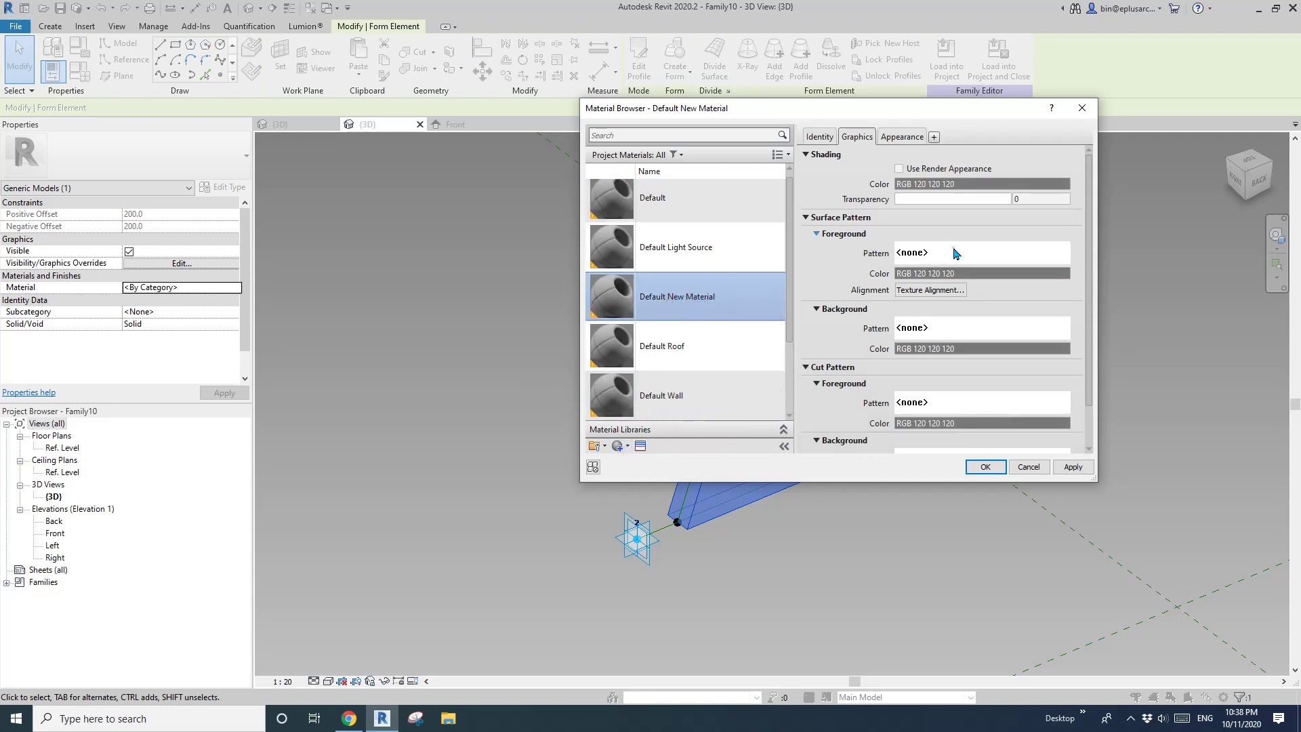
Step: Give the new material the Horizontal drafting pattern as surface foreground and assign the material to the solid form
left_click(954, 252)
left_click(544, 339)
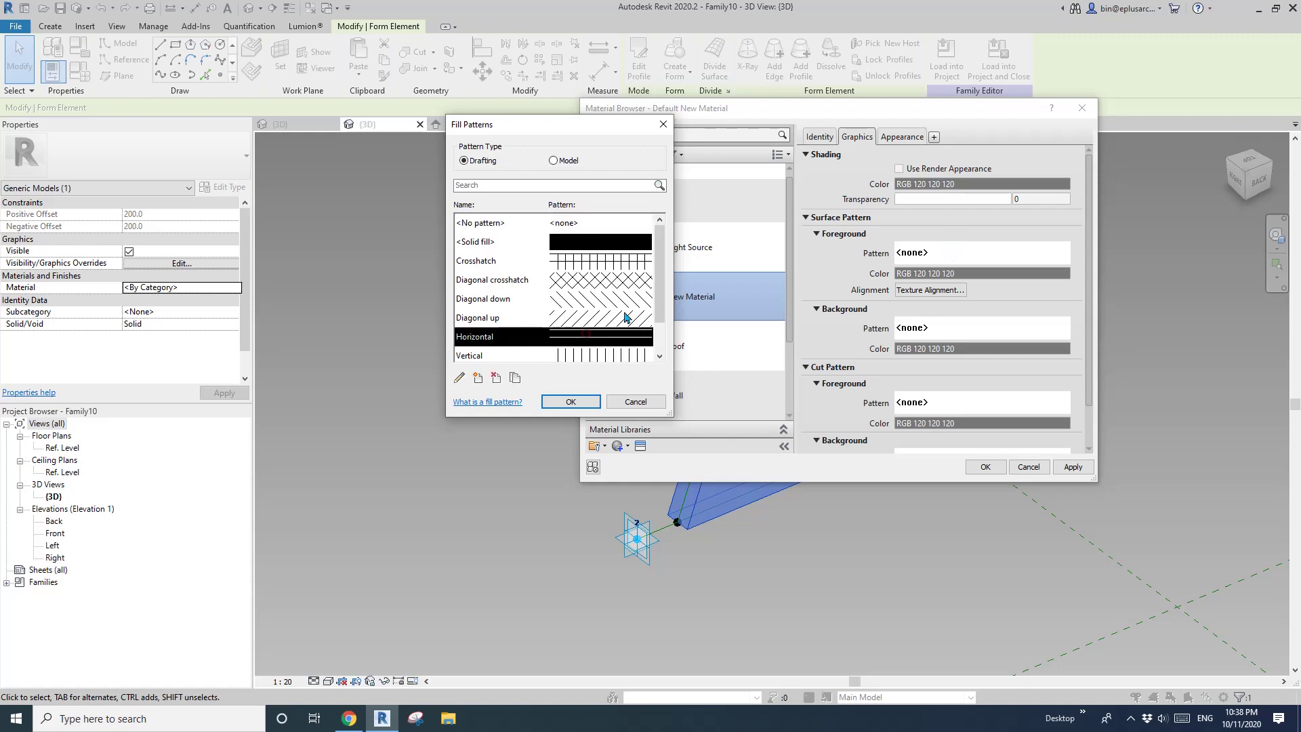
left_click(562, 404)
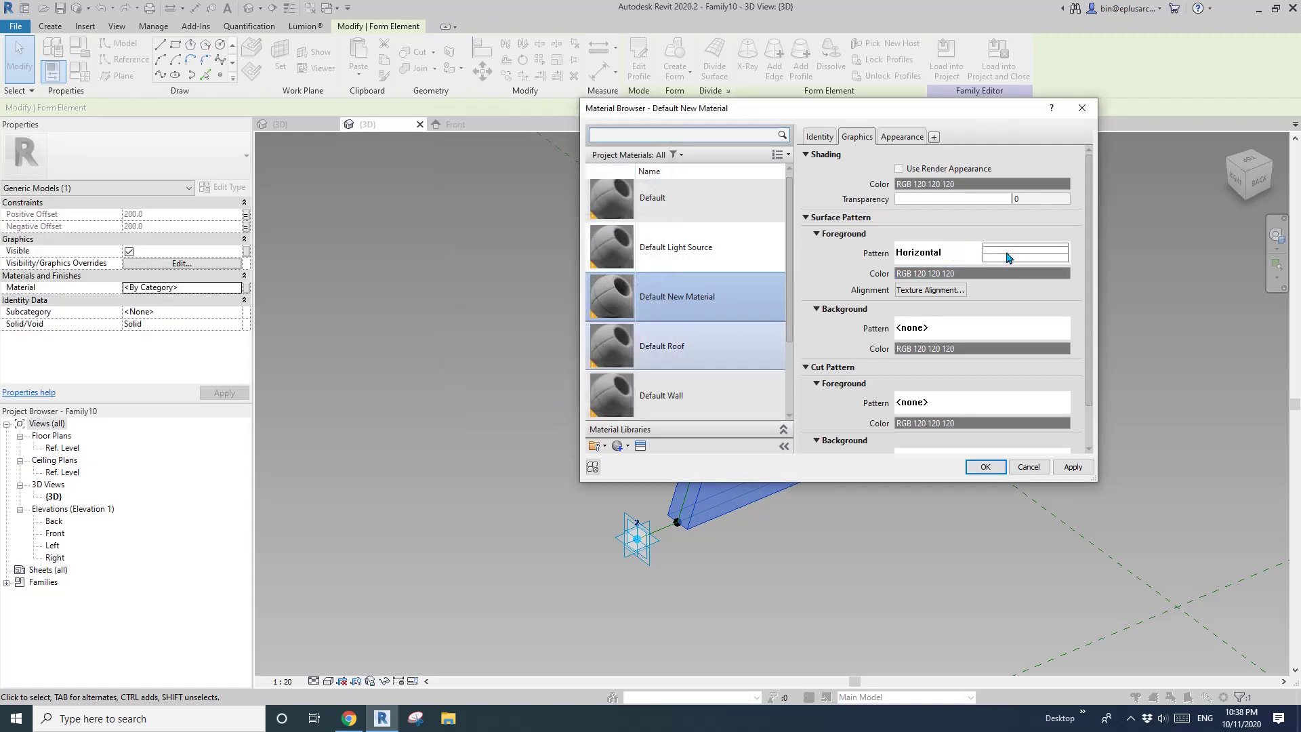
left_click(986, 467)
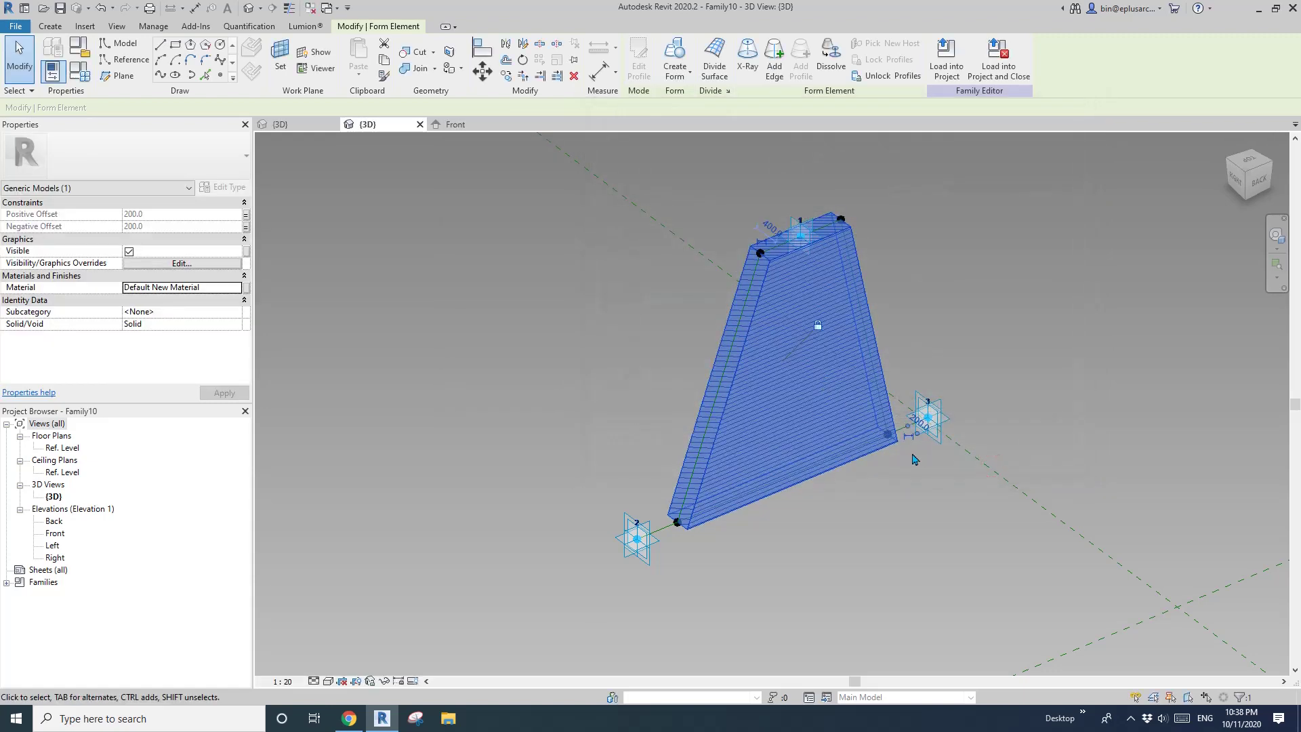
Step: Create a model pattern "150mm H" of parallel lines at 0° with 150 mm spacing and use it as the material's surface foreground
mouse_move(850, 397)
middle_mouse_down("shift")
mouse_move(830, 396)
mouse_move(983, 420)
mouse_move(962, 430)
mouse_move(863, 413)
middle_mouse_up("shift")
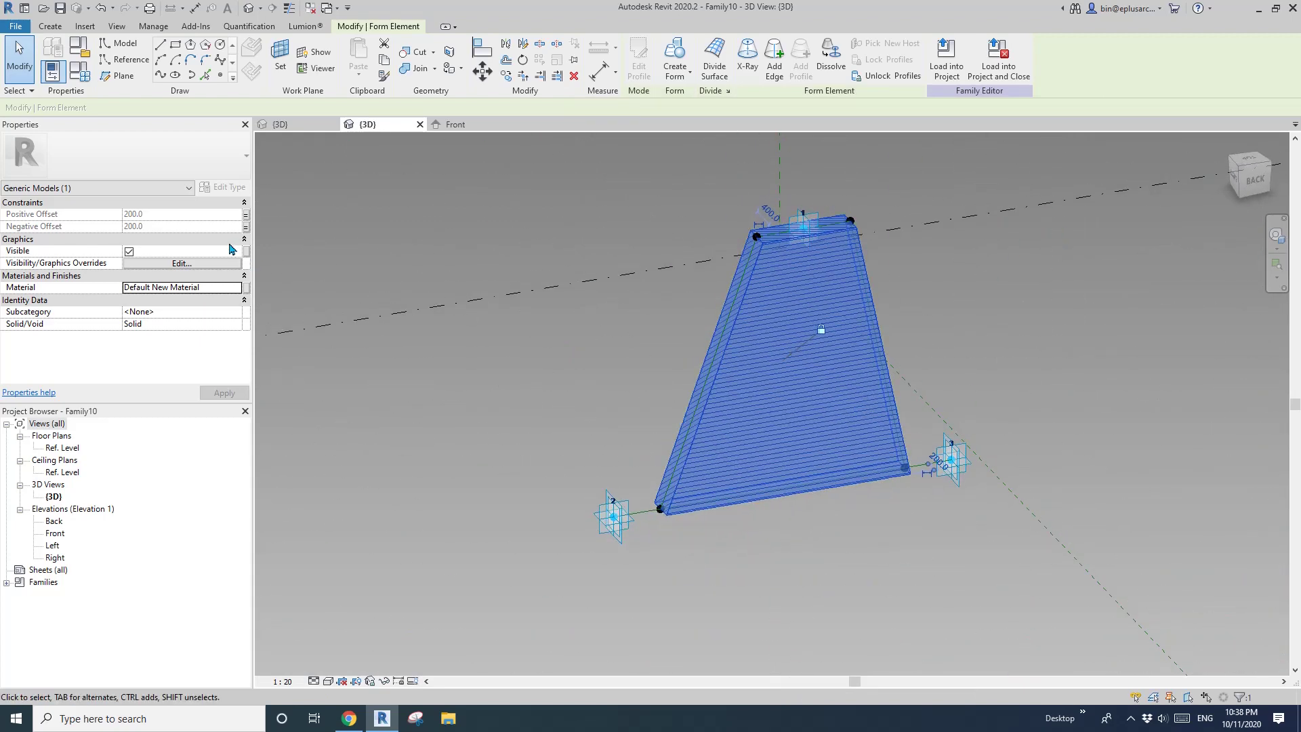
left_click(242, 292)
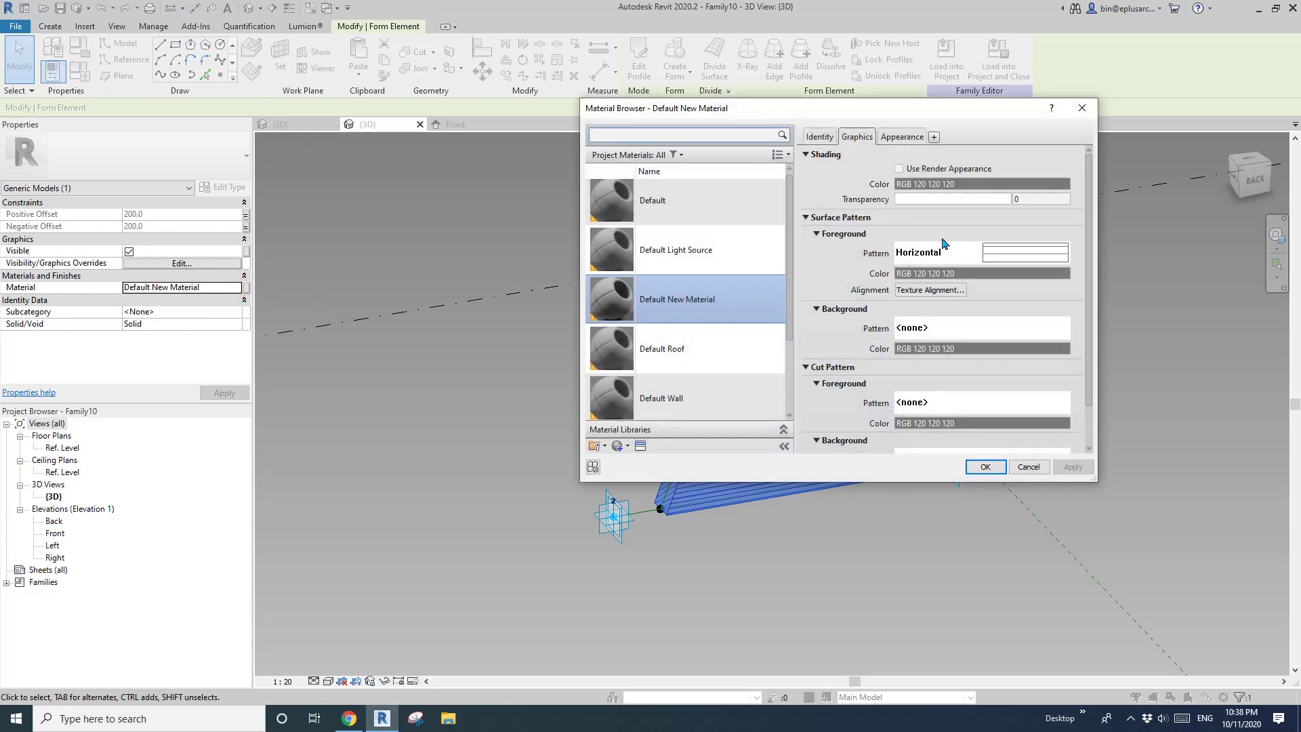
left_click(992, 253)
left_click(560, 162)
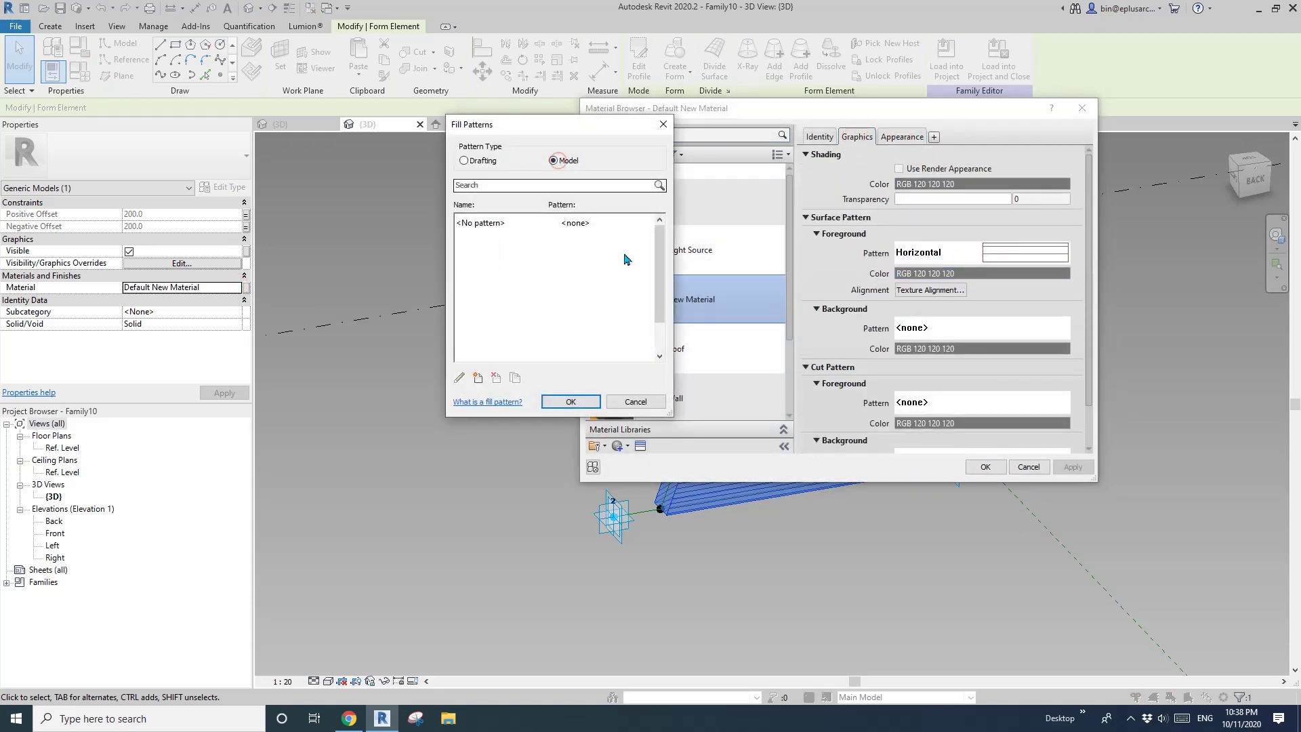
left_click(478, 377)
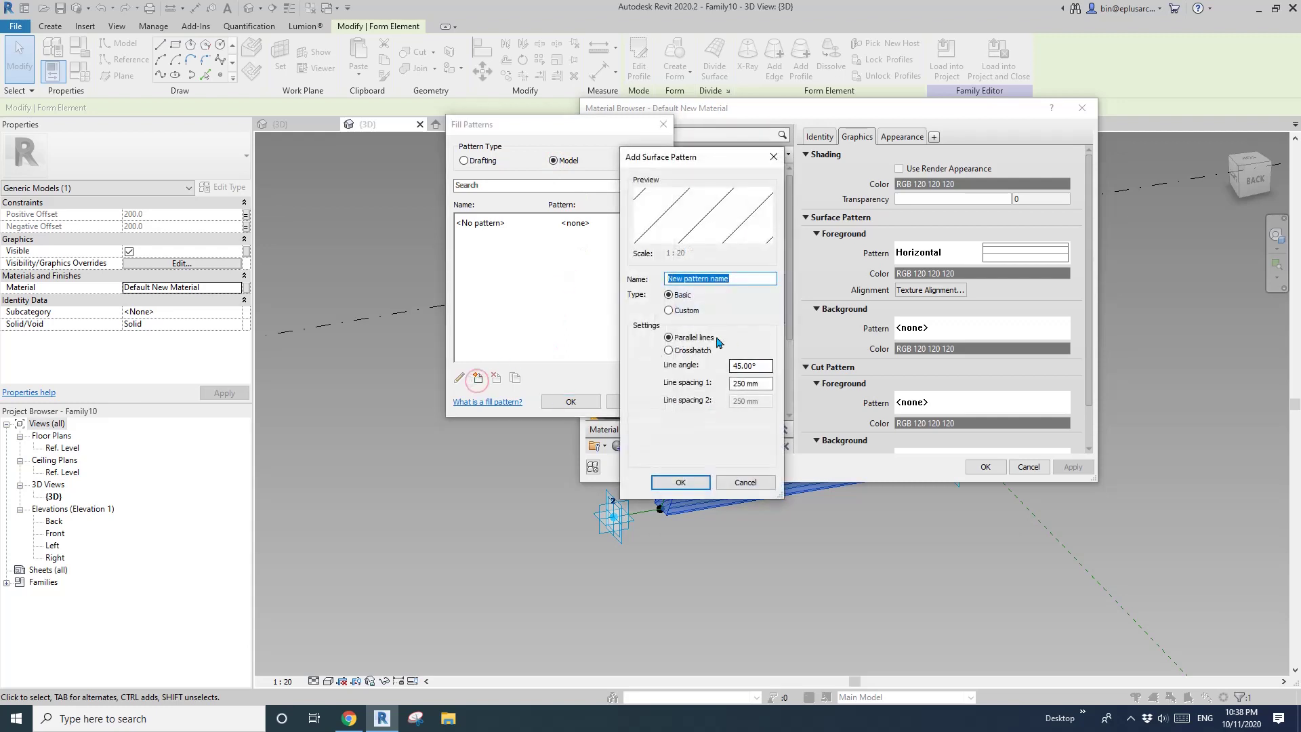
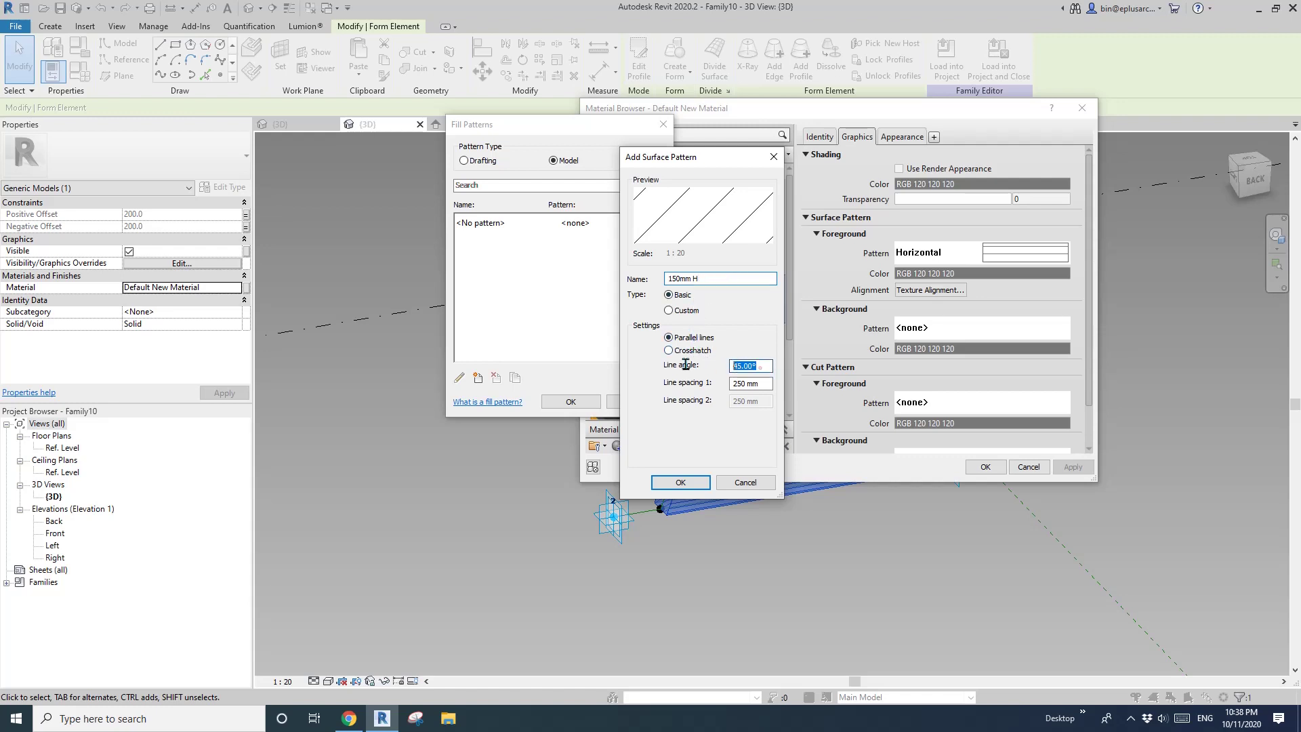
type("01")
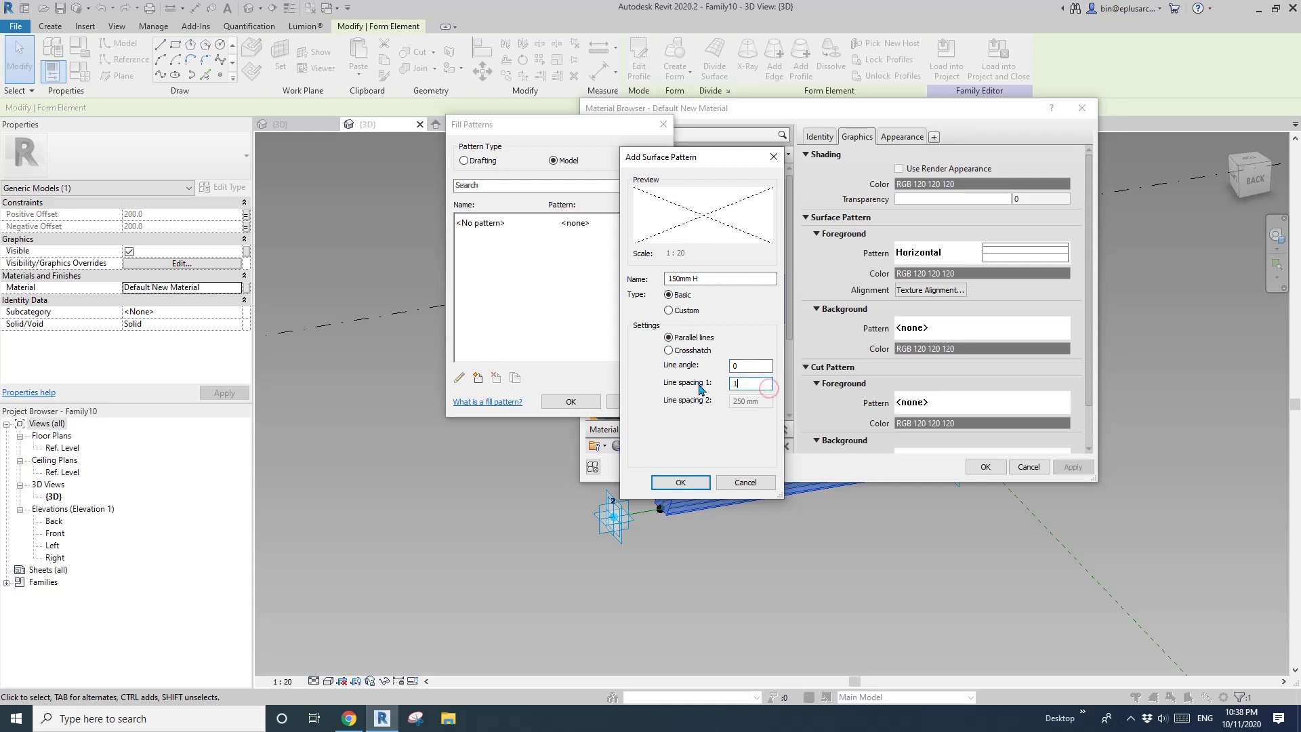
type("20150")
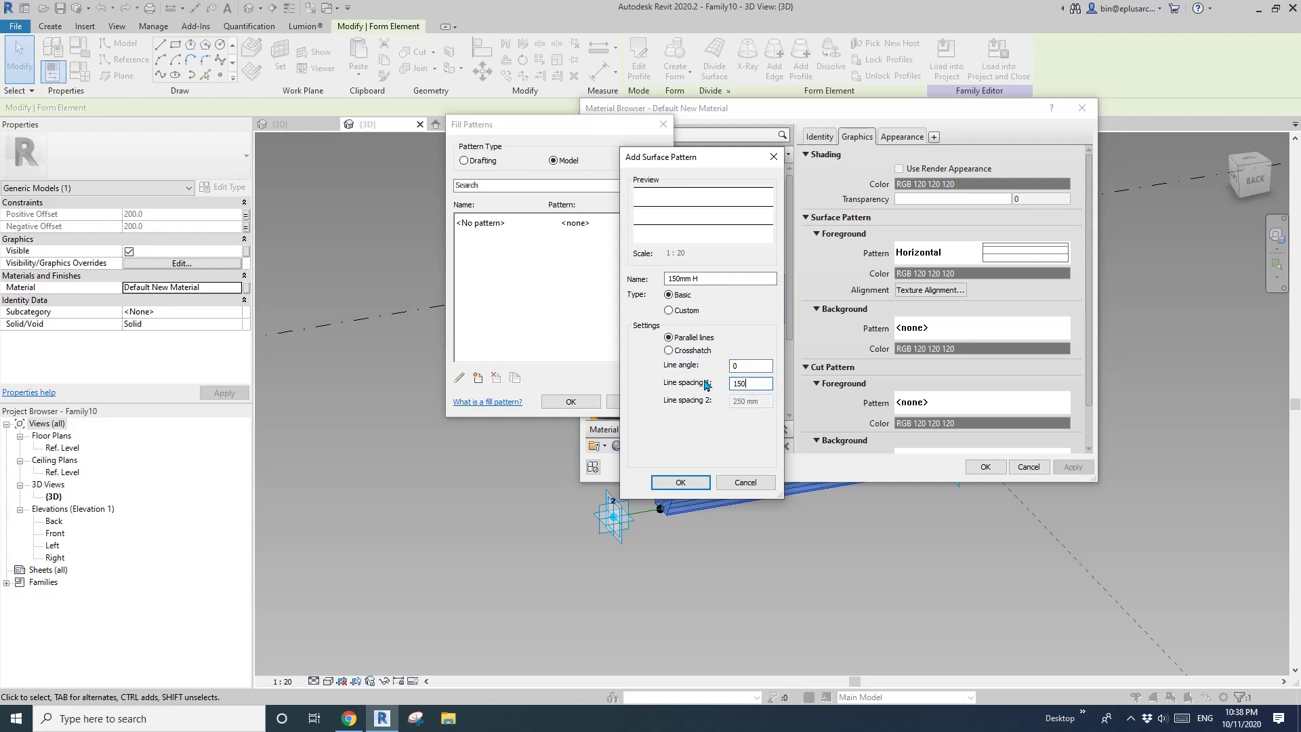
left_click(680, 482)
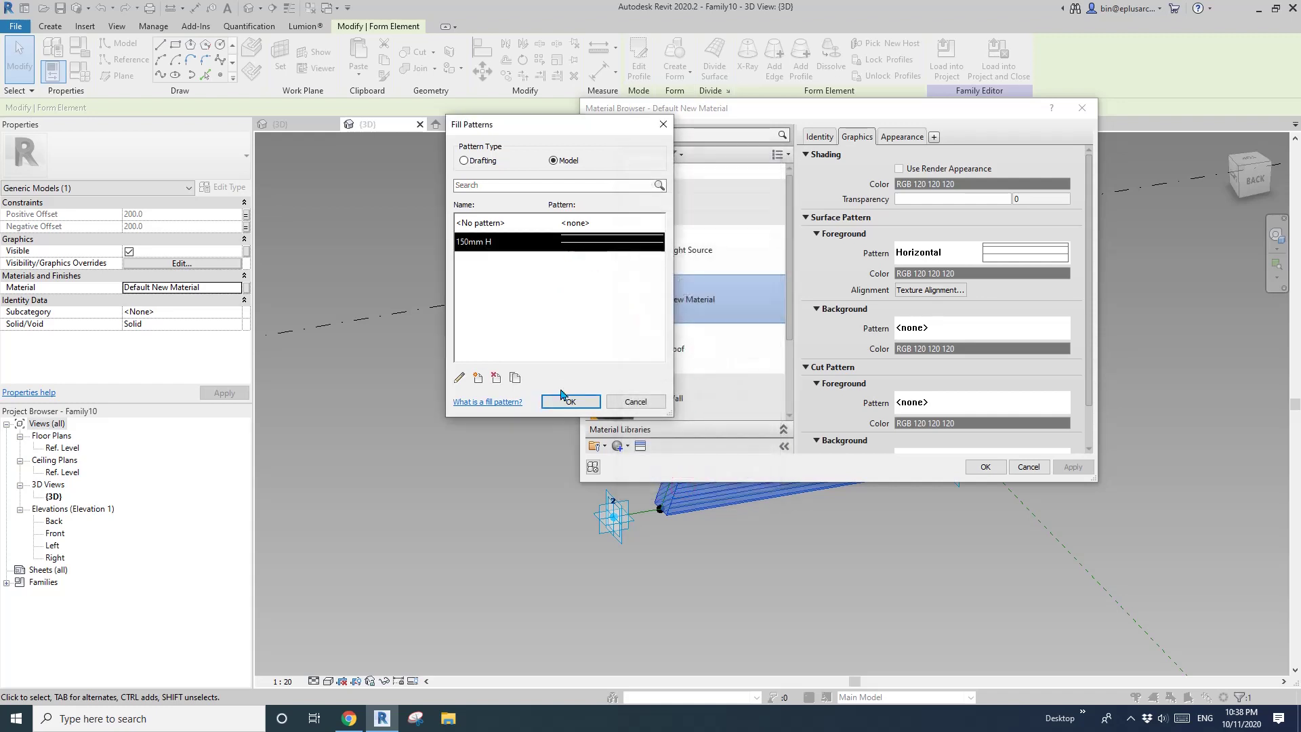
left_click(563, 399)
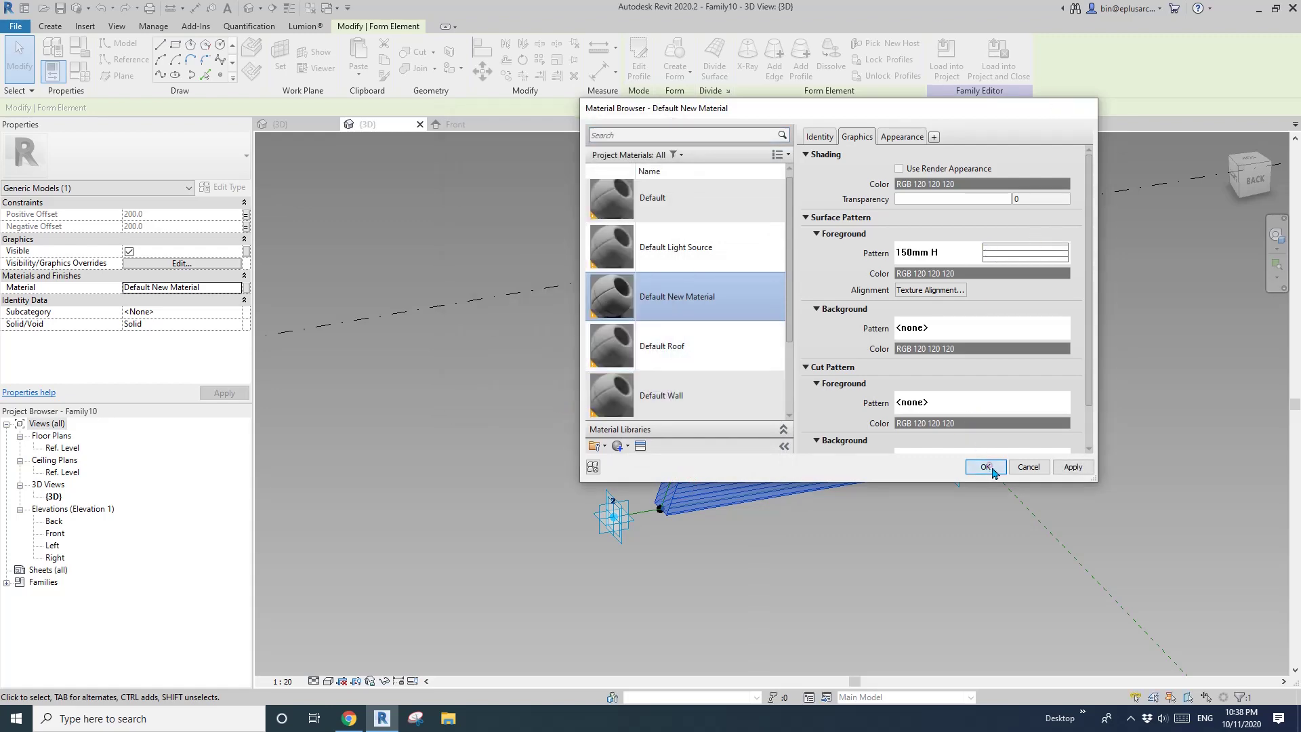
left_click(985, 466)
Step: Load the Family10 panel into the wall mass, overwriting the existing version
middle_click_drag(987, 352, 989, 313, "shift")
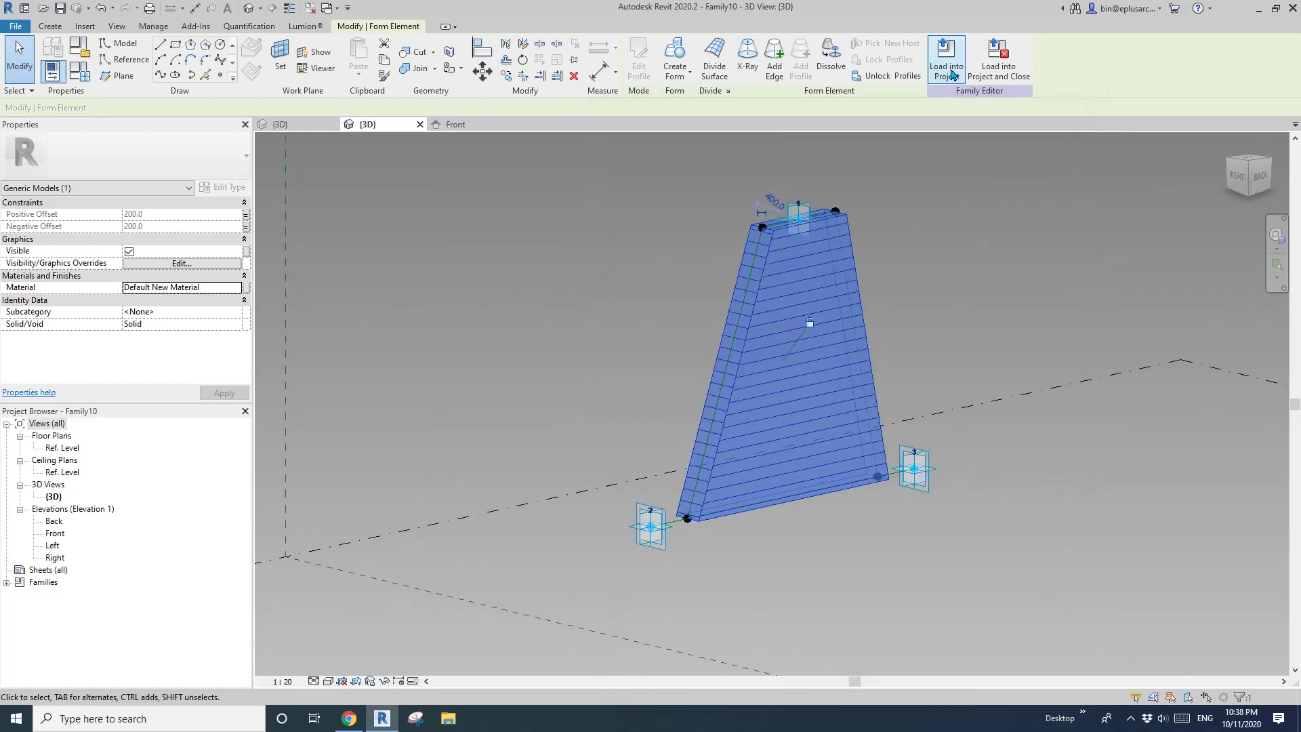
left_click(947, 60)
left_click(629, 319)
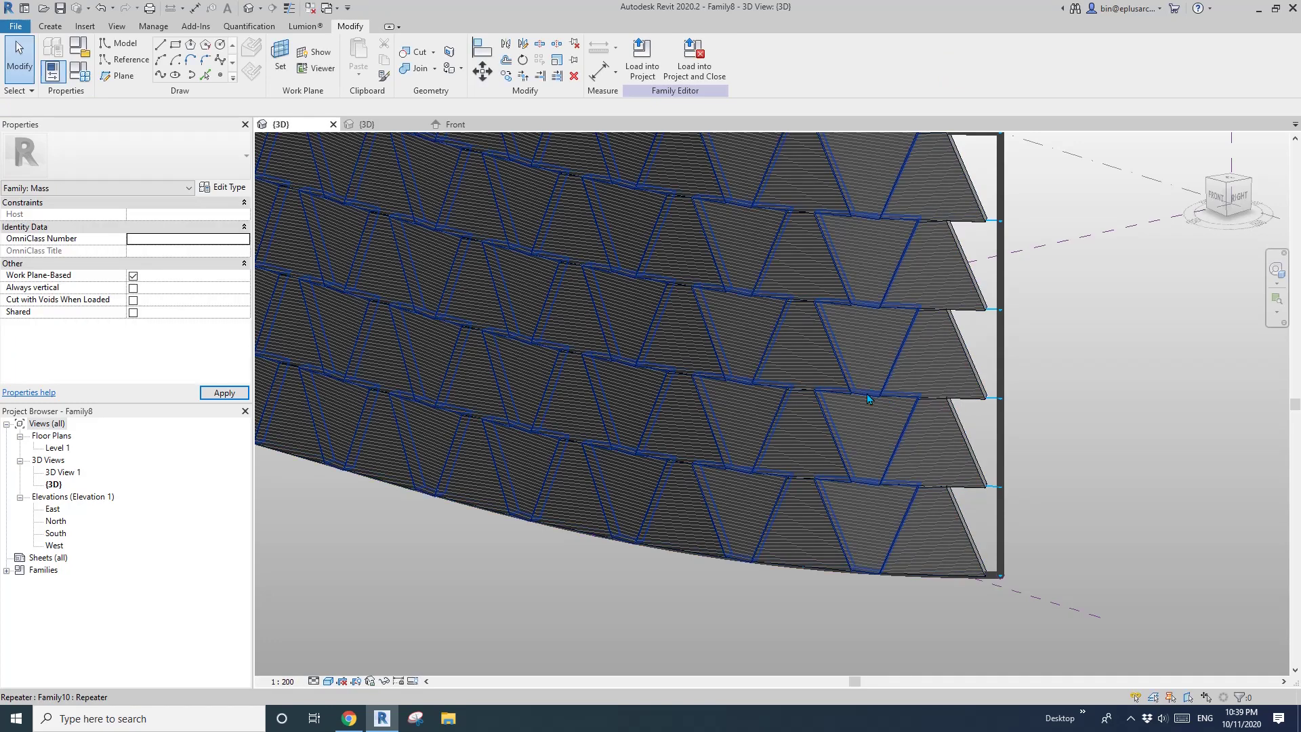
Step: Examine how the horizontal line pattern runs across the panels and their edges along the curved wall
middle_click_drag(867, 393, 1011, 383, "shift")
scroll(1014, 388, "up", 5)
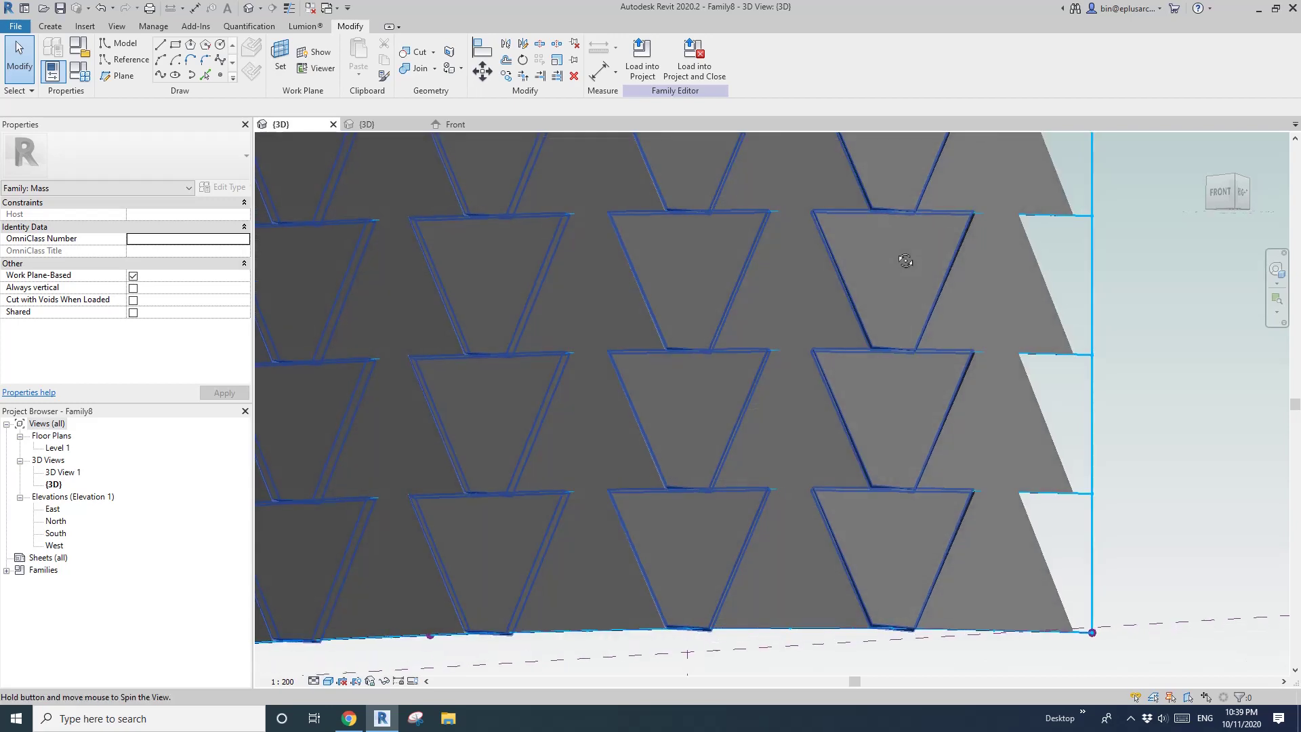
middle_click_drag(774, 288, 892, 312, "shift")
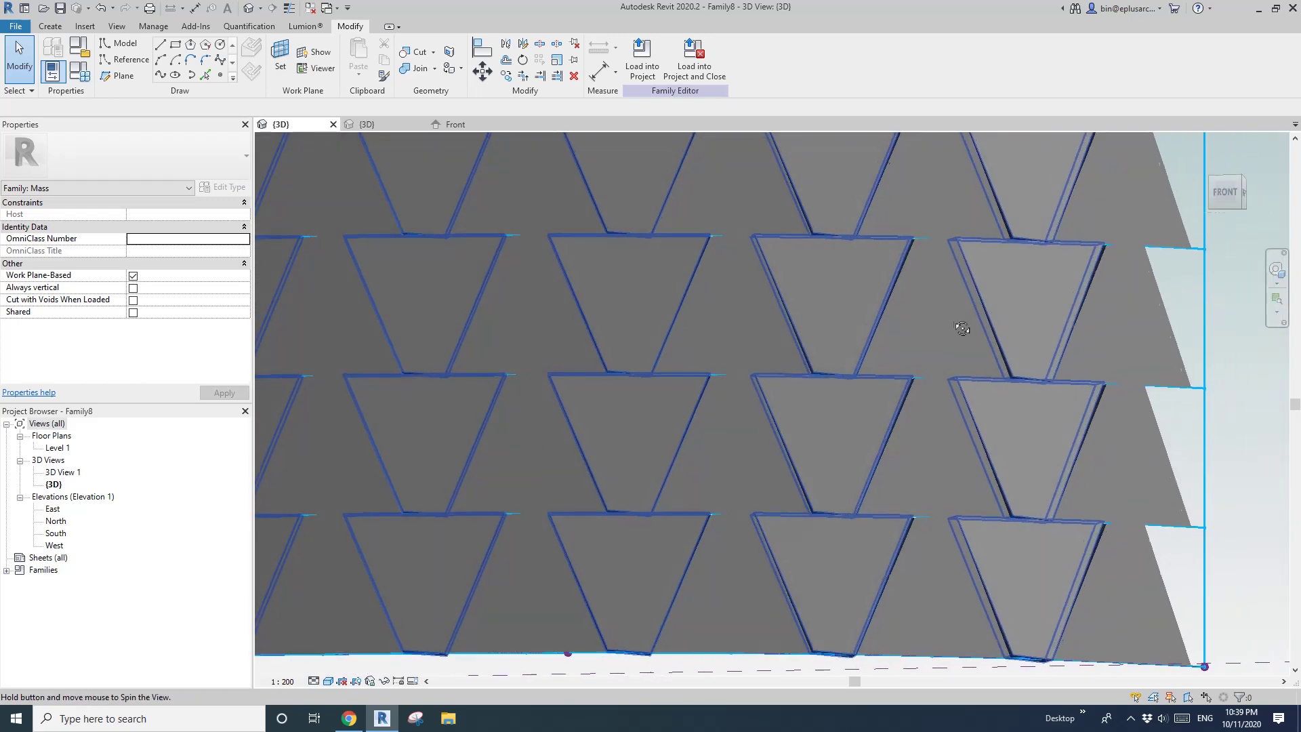
scroll(798, 384, "down", 2)
scroll(718, 420, "up", 5)
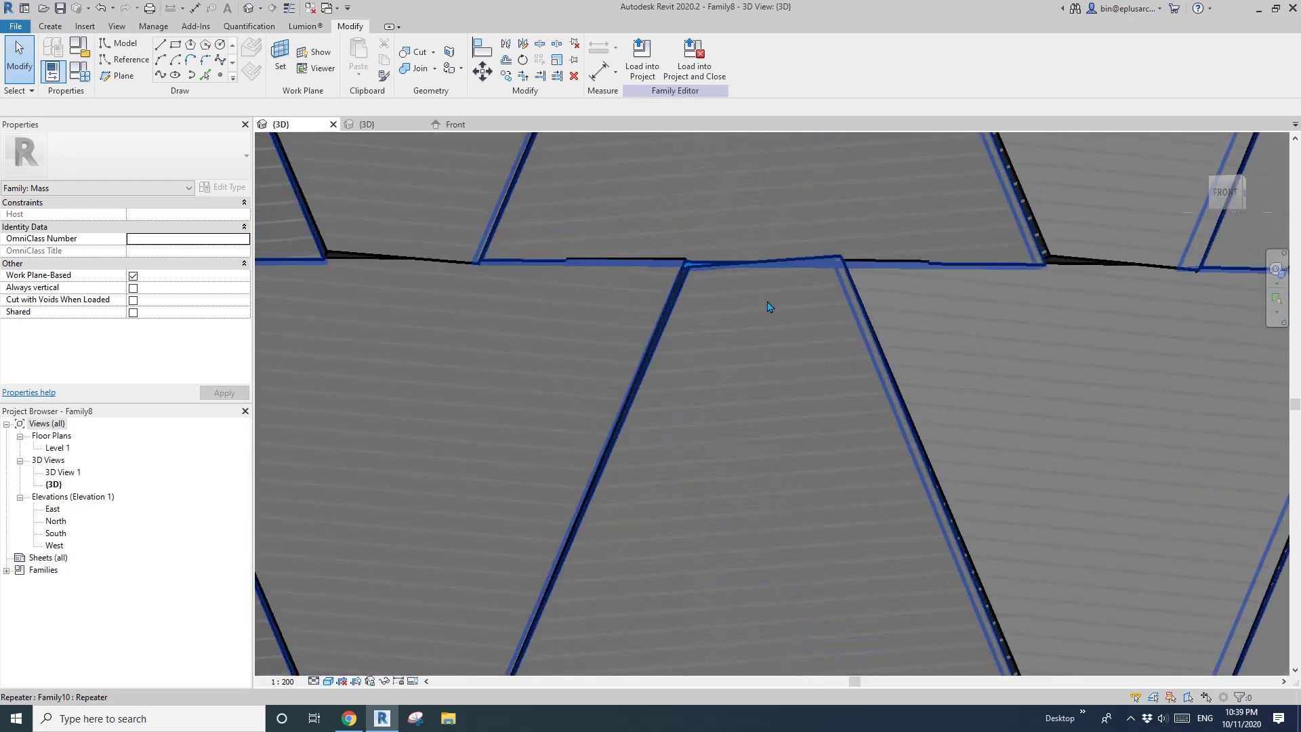
scroll(771, 306, "down", 4)
middle_click_drag(863, 416, 852, 279, "shift")
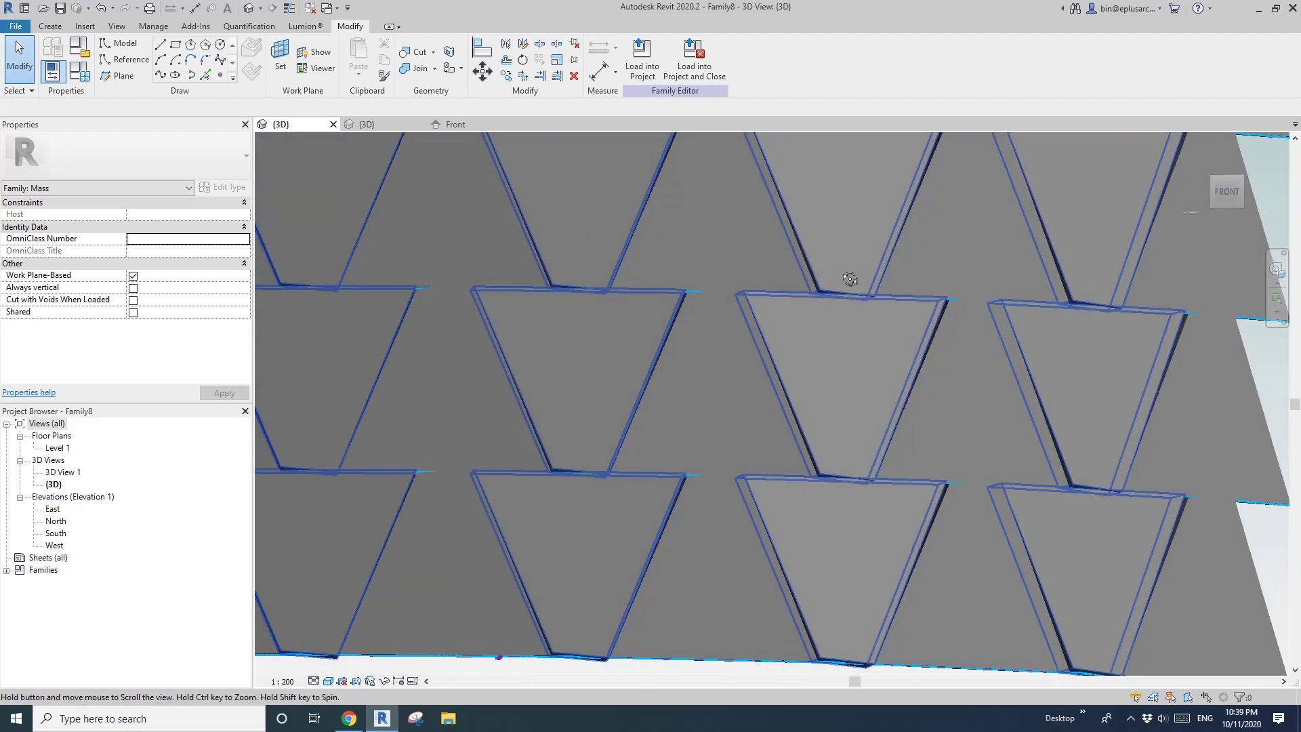
scroll(865, 354, "down", 2)
middle_click_drag(865, 354, 929, 363, "shift")
scroll(860, 436, "up", 5)
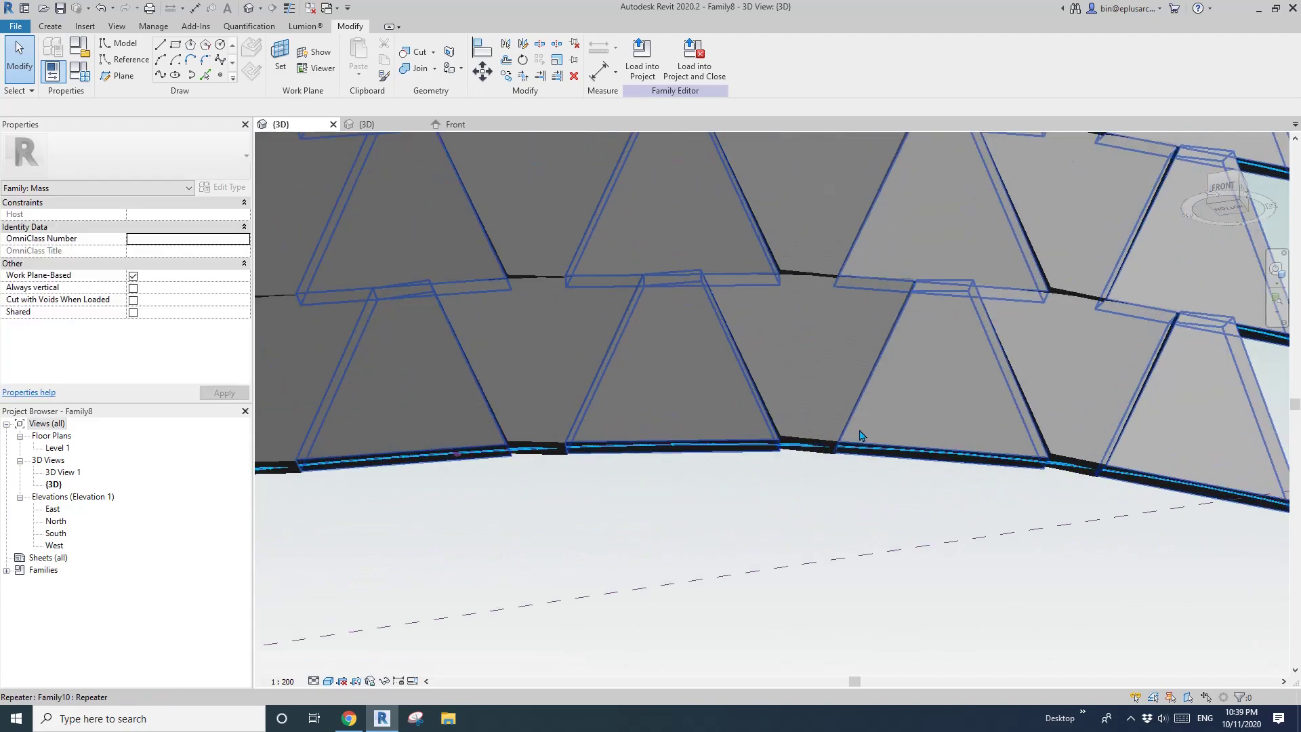
scroll(783, 457, "down", 3)
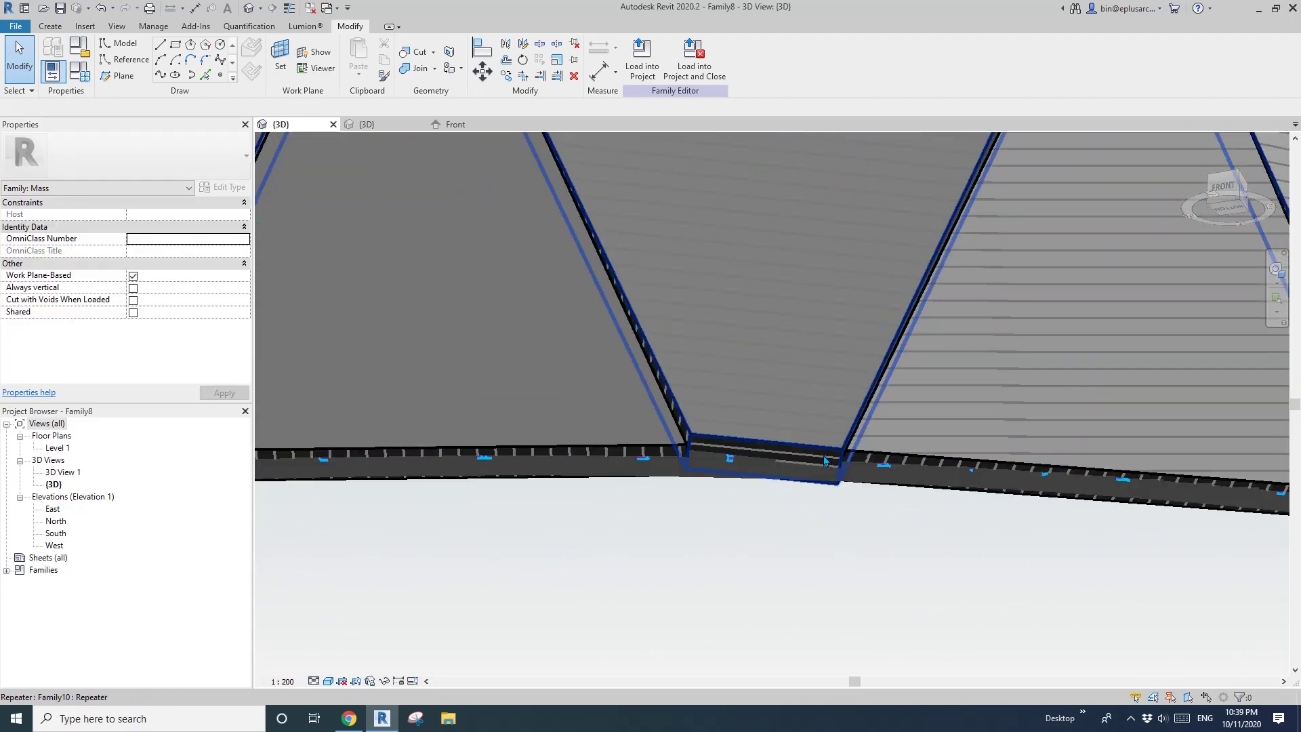
middle_click_drag(824, 462, 853, 510, "shift")
middle_click_drag(864, 360, 828, 407, "shift")
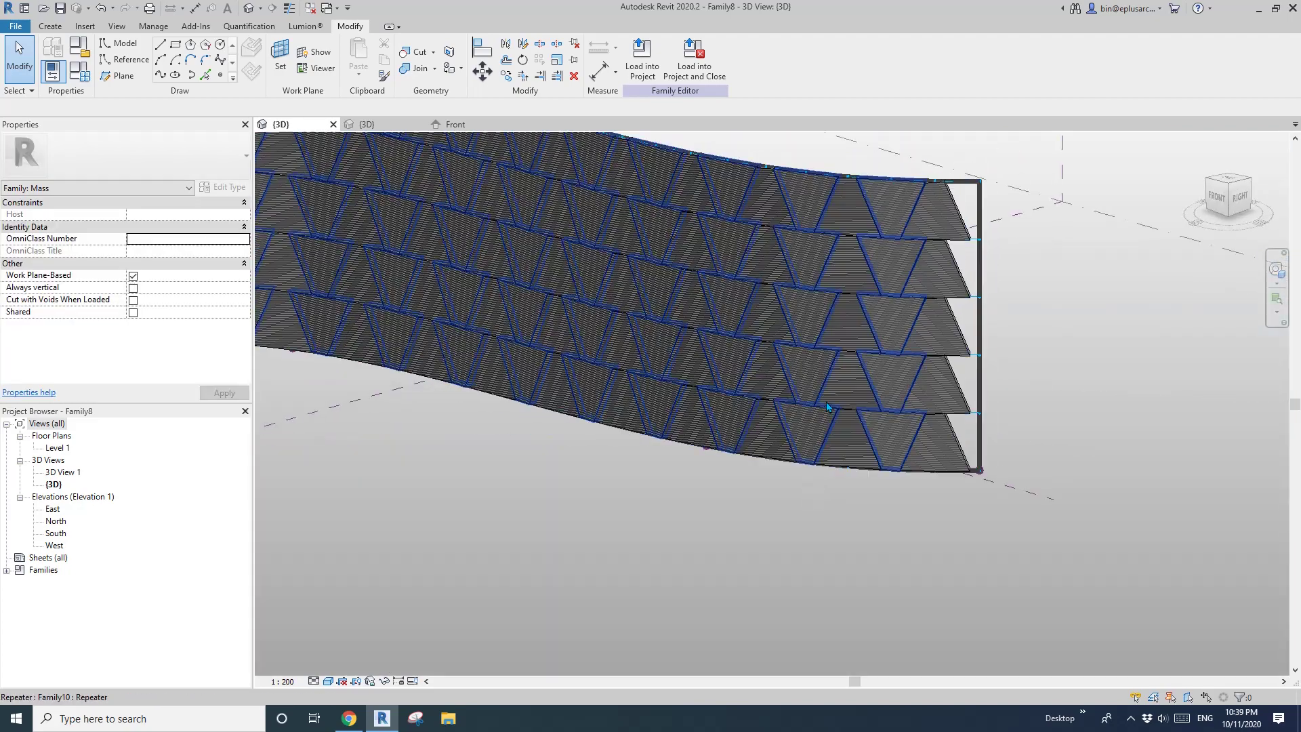
middle_click_drag(884, 298, 990, 230, "shift")
scroll(989, 230, "up", 8)
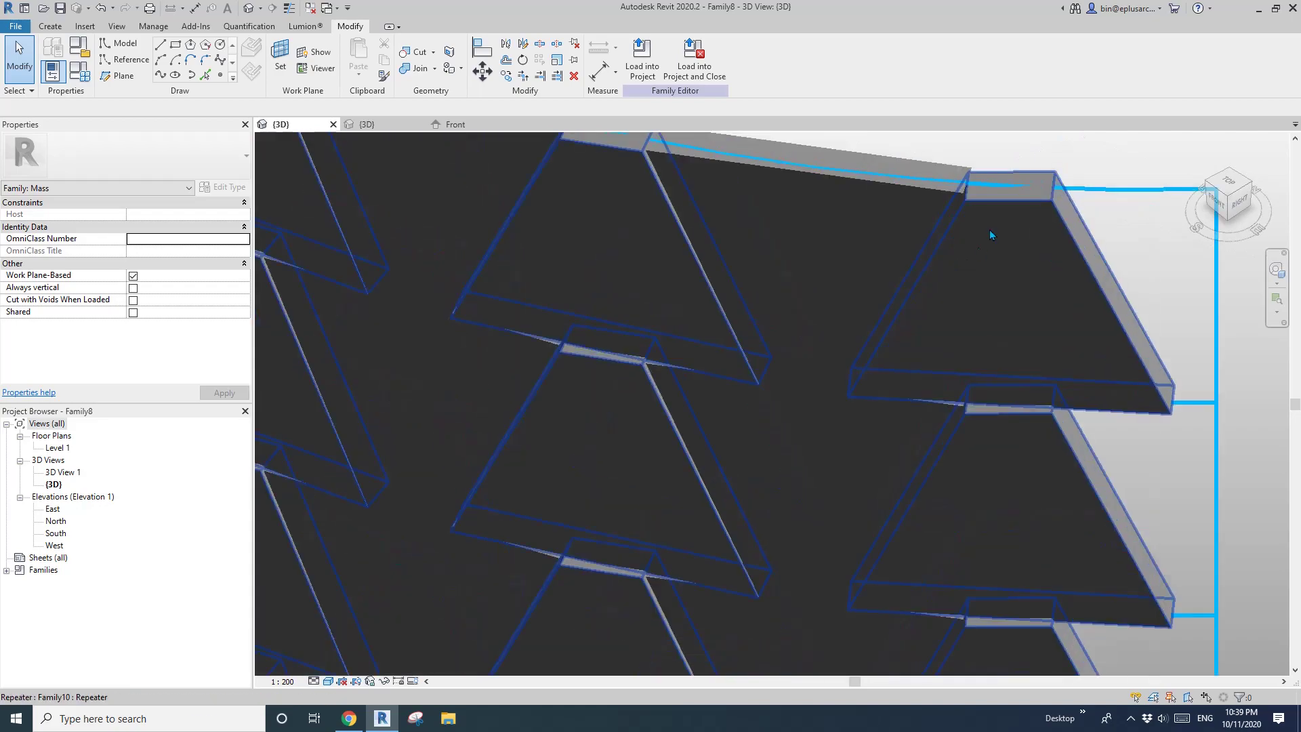
scroll(831, 230, "down", 8)
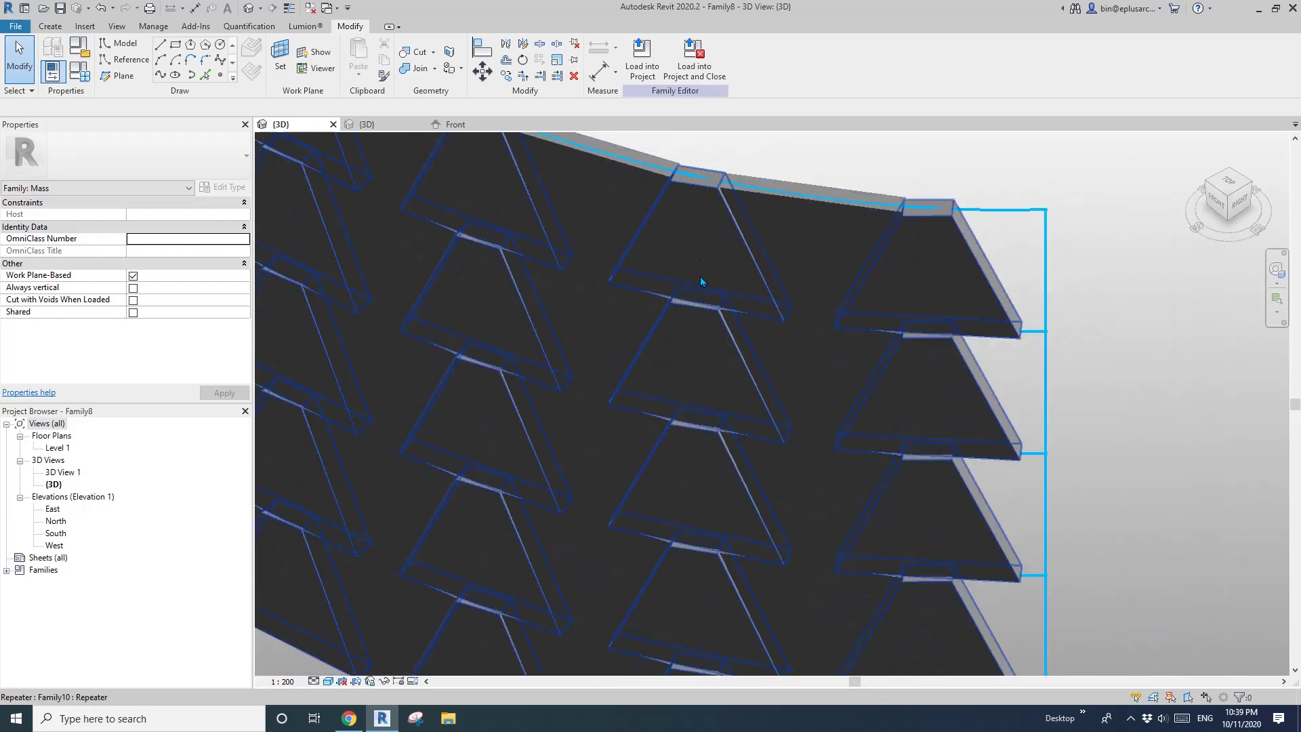
Step: Open the panel family's Front elevation and shift placement point 1 sideways to about 6064 mm from the vertical reference plane
left_click(777, 250)
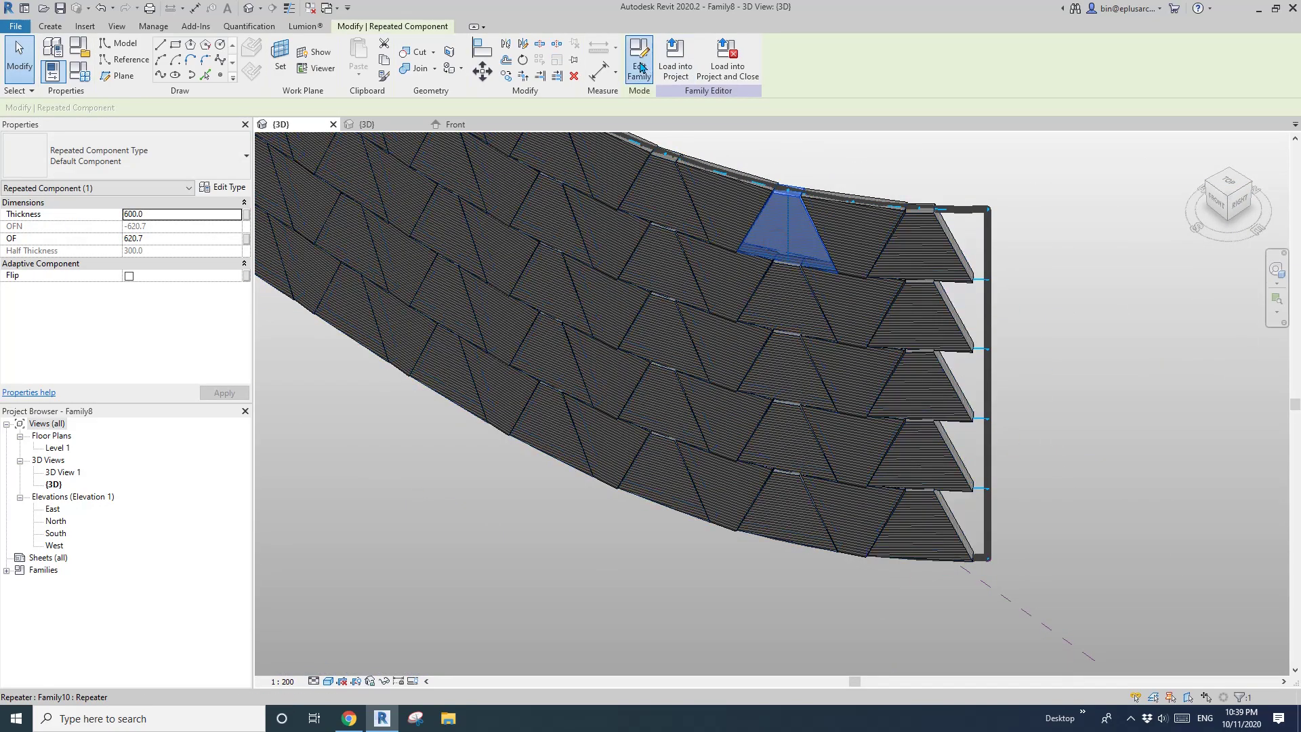
left_click(676, 61)
scroll(529, 328, "up", 3)
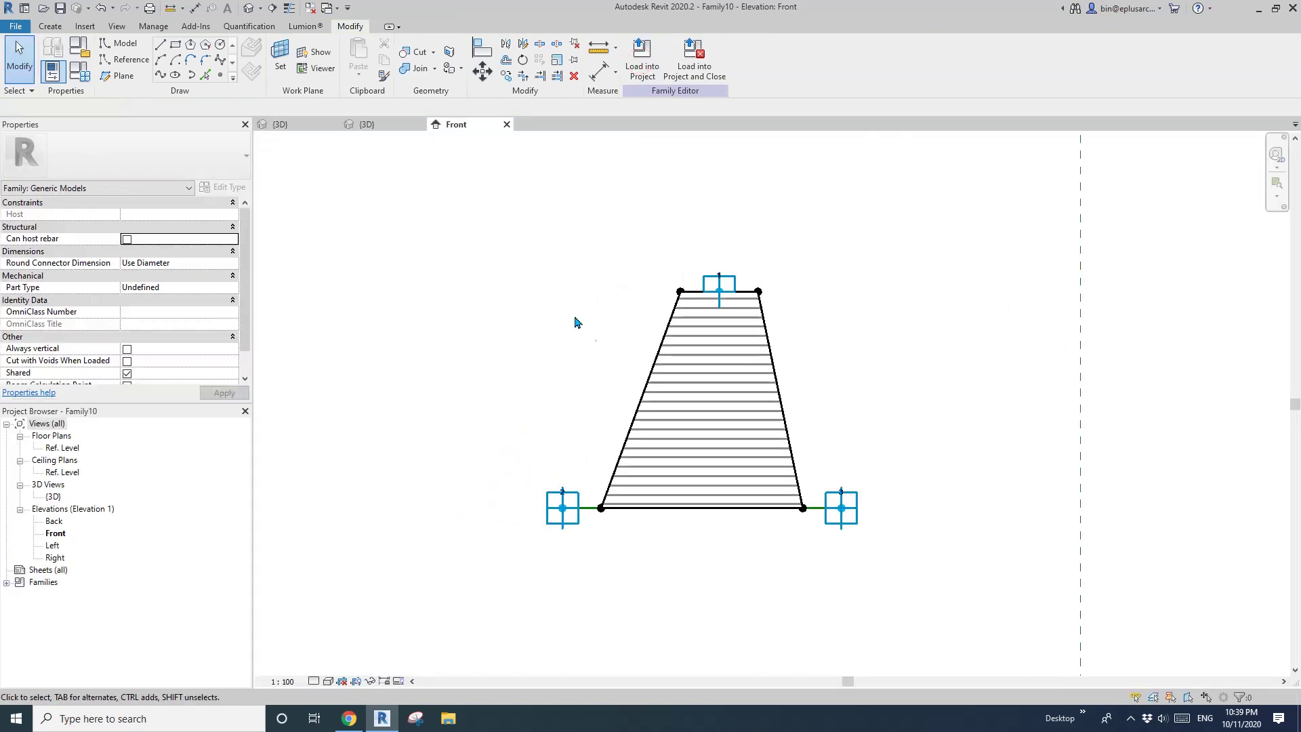
left_click(732, 296)
key("Escape")
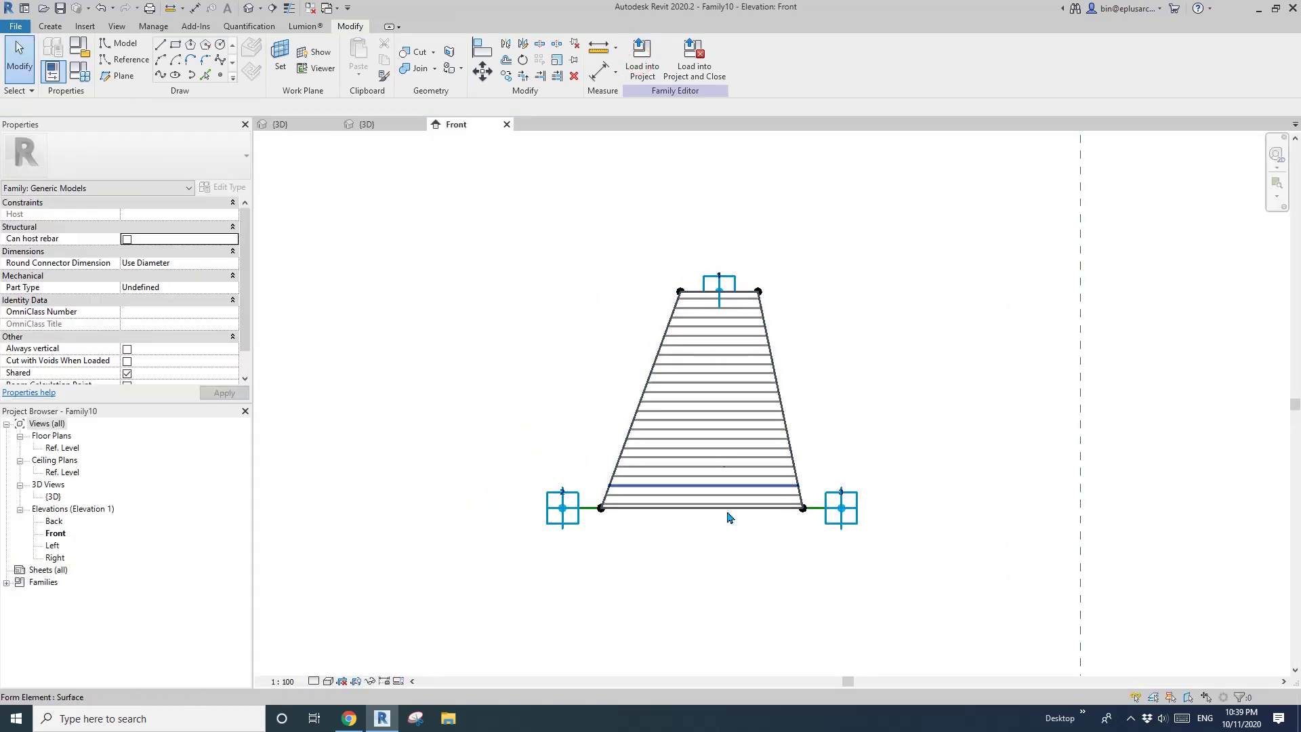
left_click(55, 533)
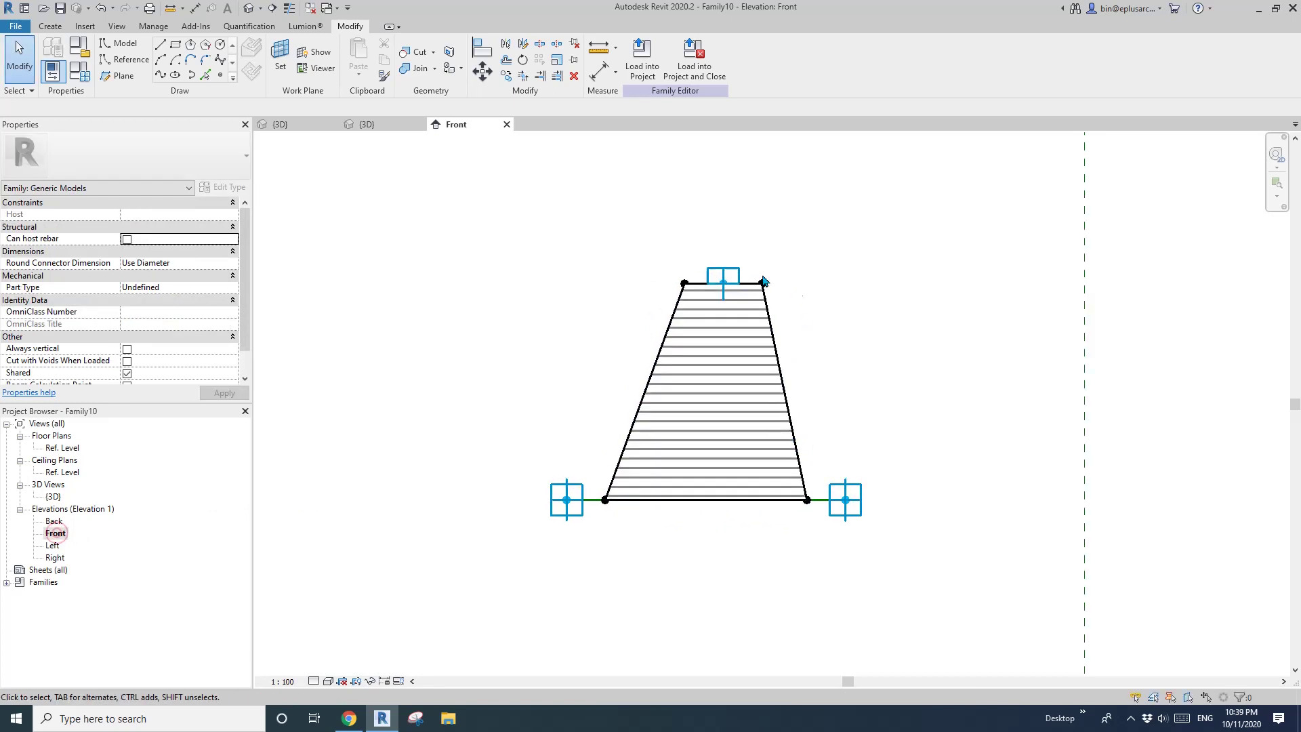
left_click(735, 269)
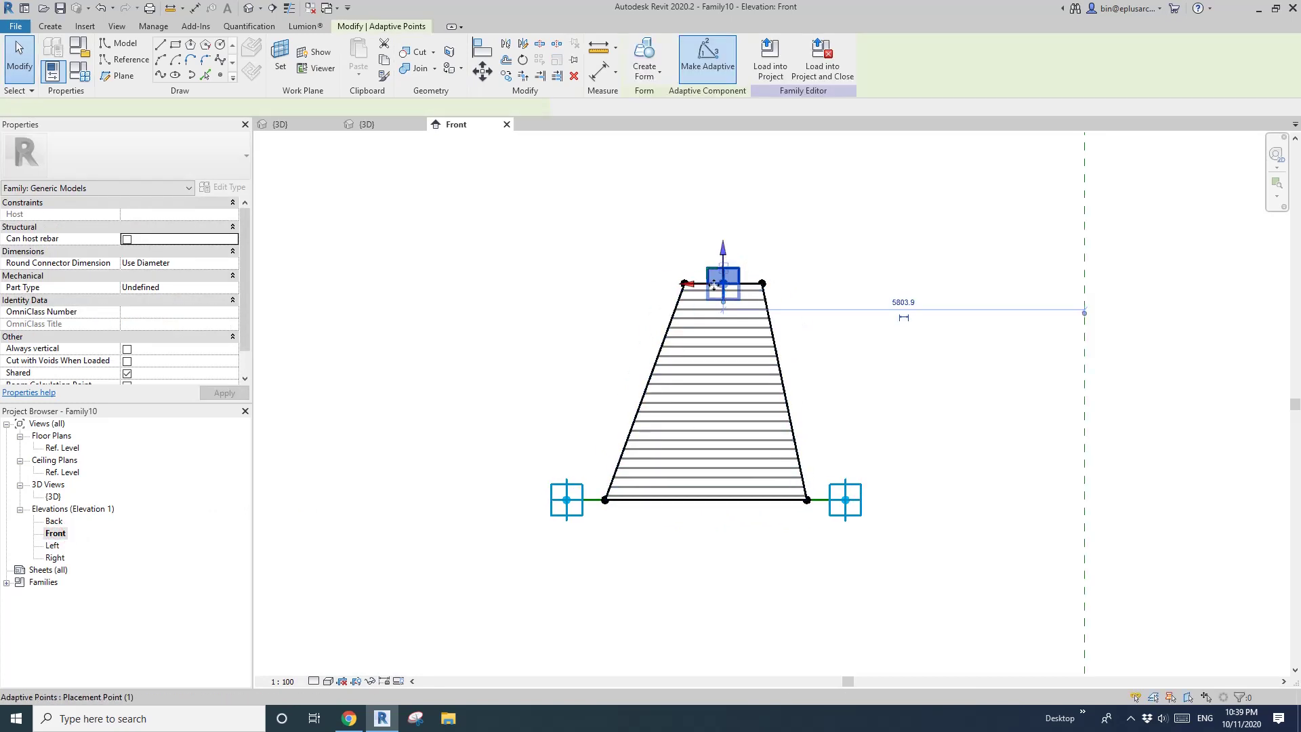
left_click_drag(692, 290, 674, 285)
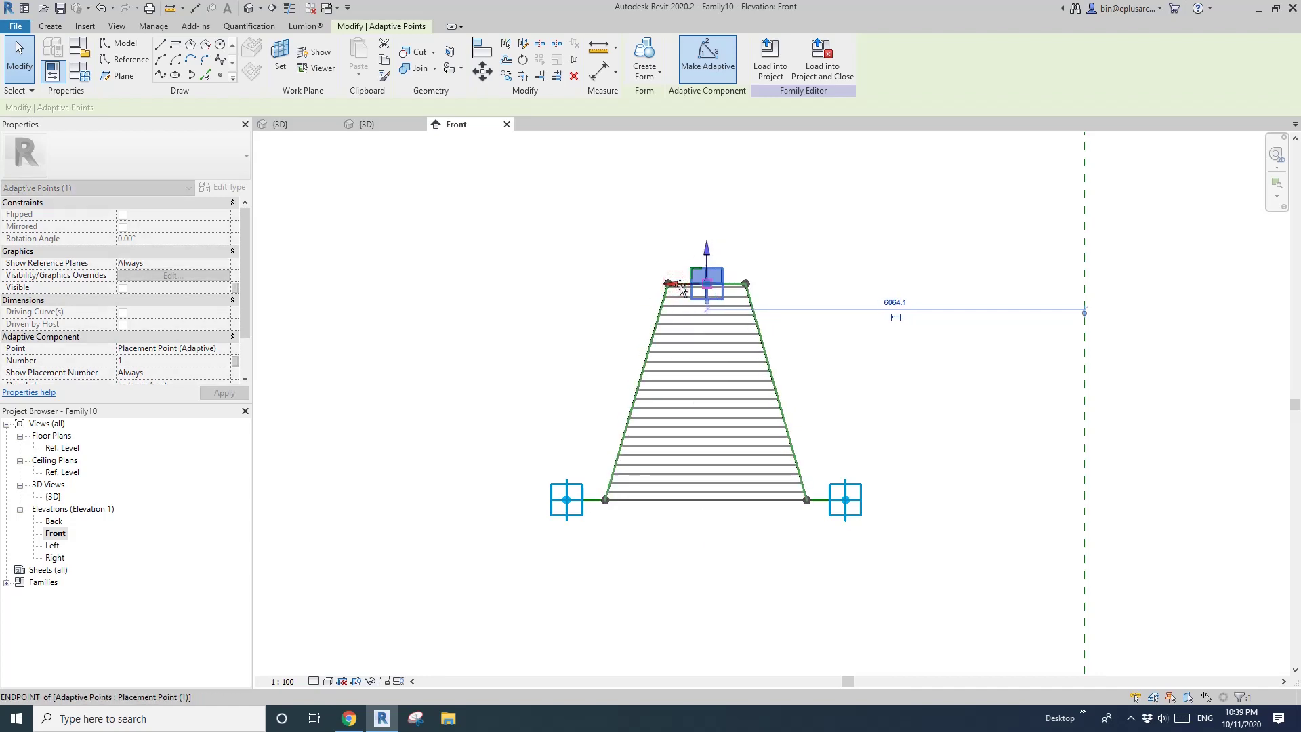
Step: Reload the adjusted panel into the wall mass, overwriting the existing version, and check the panels near the wall's end
left_click(770, 58)
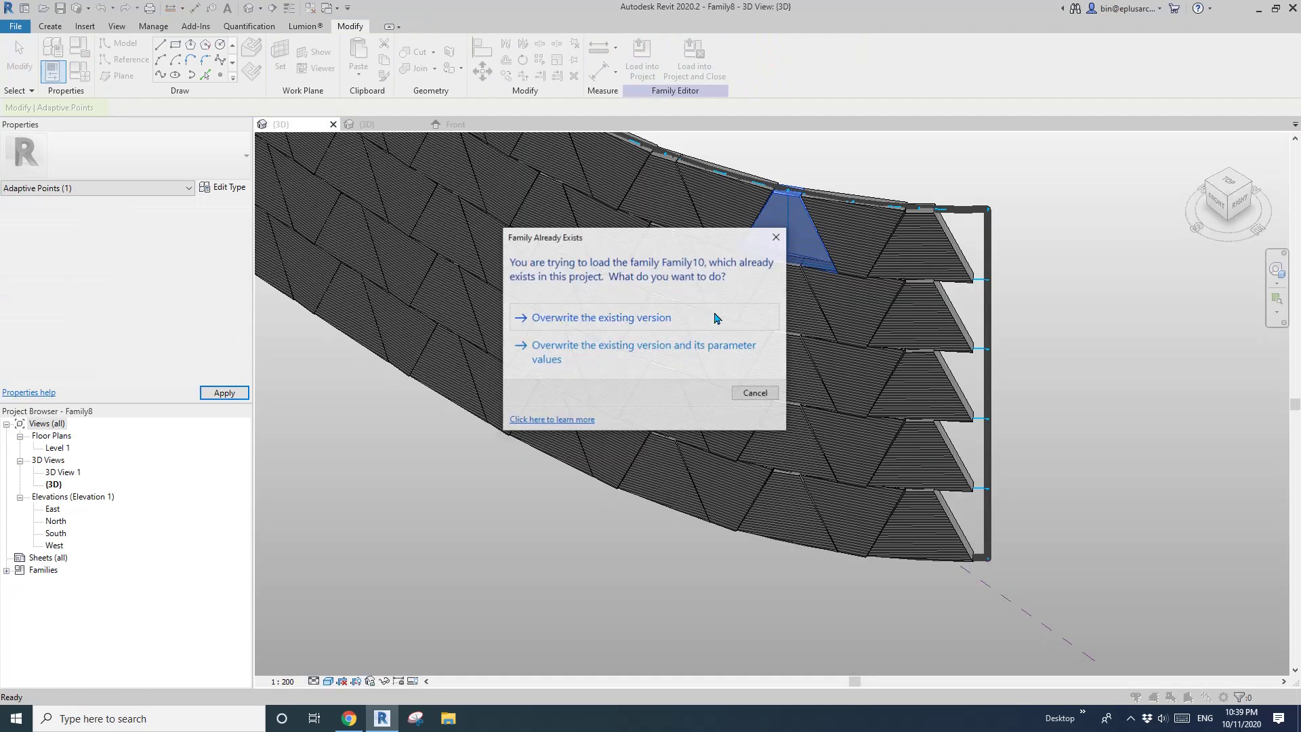
left_click(676, 325)
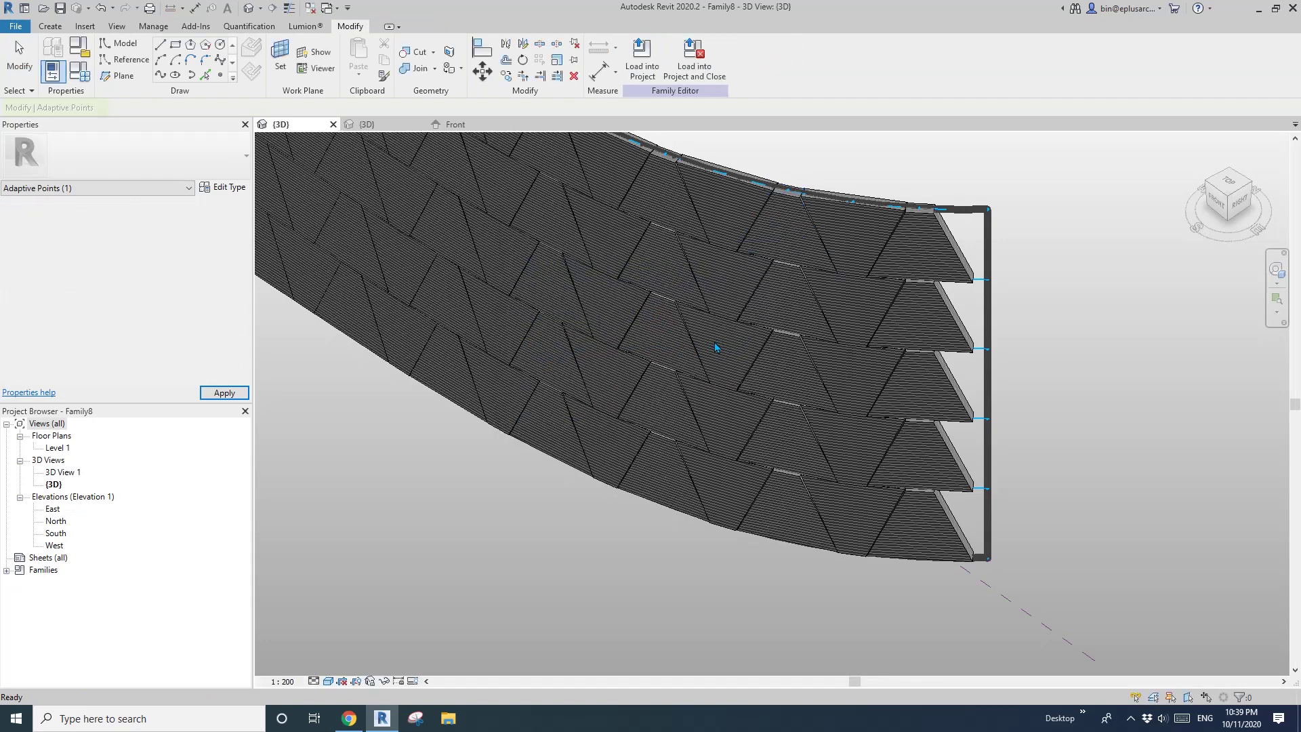
middle_click_drag(884, 459, 983, 437, "shift")
scroll(982, 386, "up", 3)
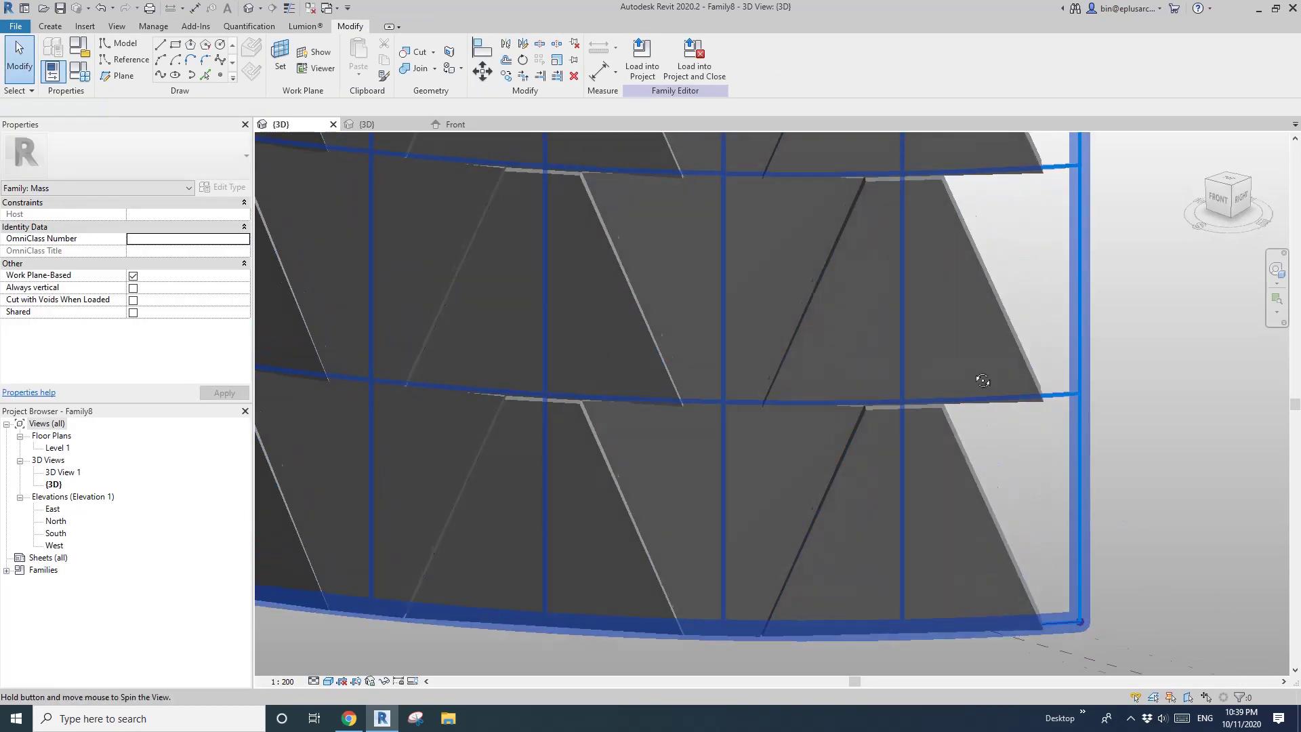
middle_click_drag(982, 381, 969, 298, "shift")
scroll(947, 332, "down", 5)
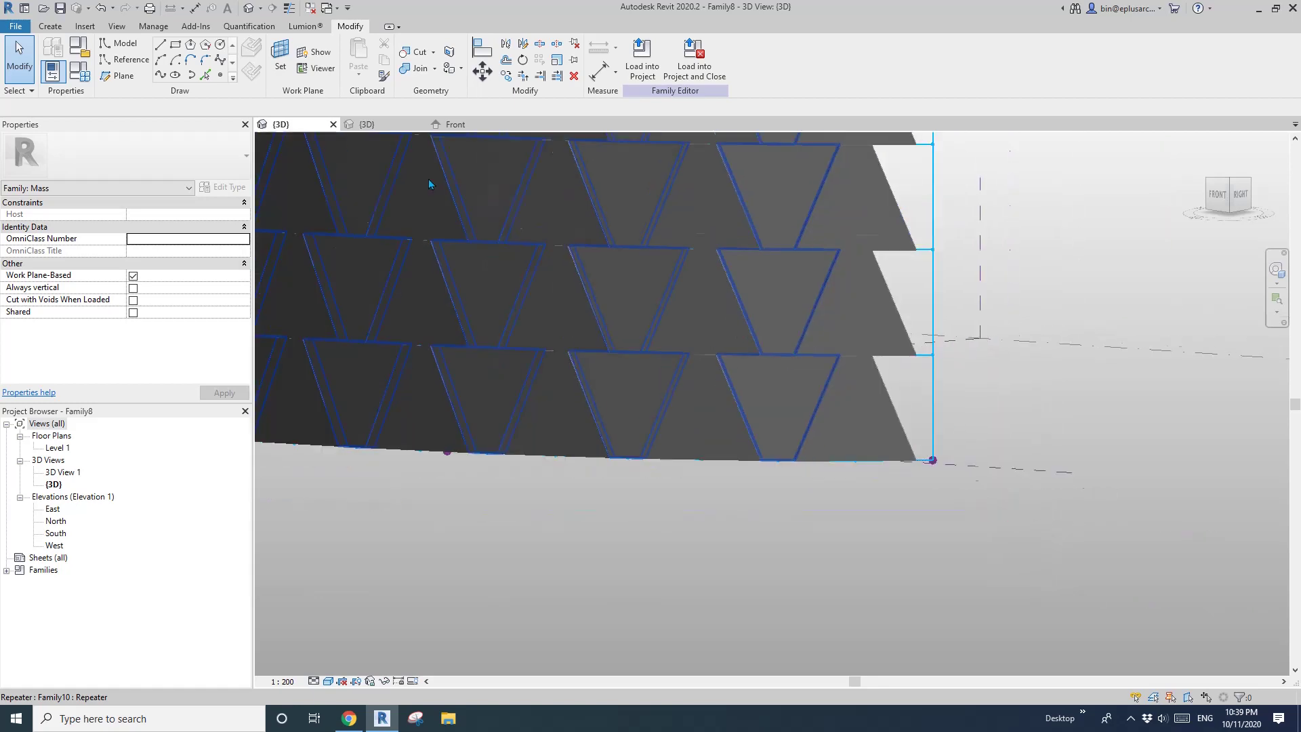
Step: Return to the panel's Front elevation and nudge placement point 1 to about 6058 mm from the vertical reference plane
left_click(366, 124)
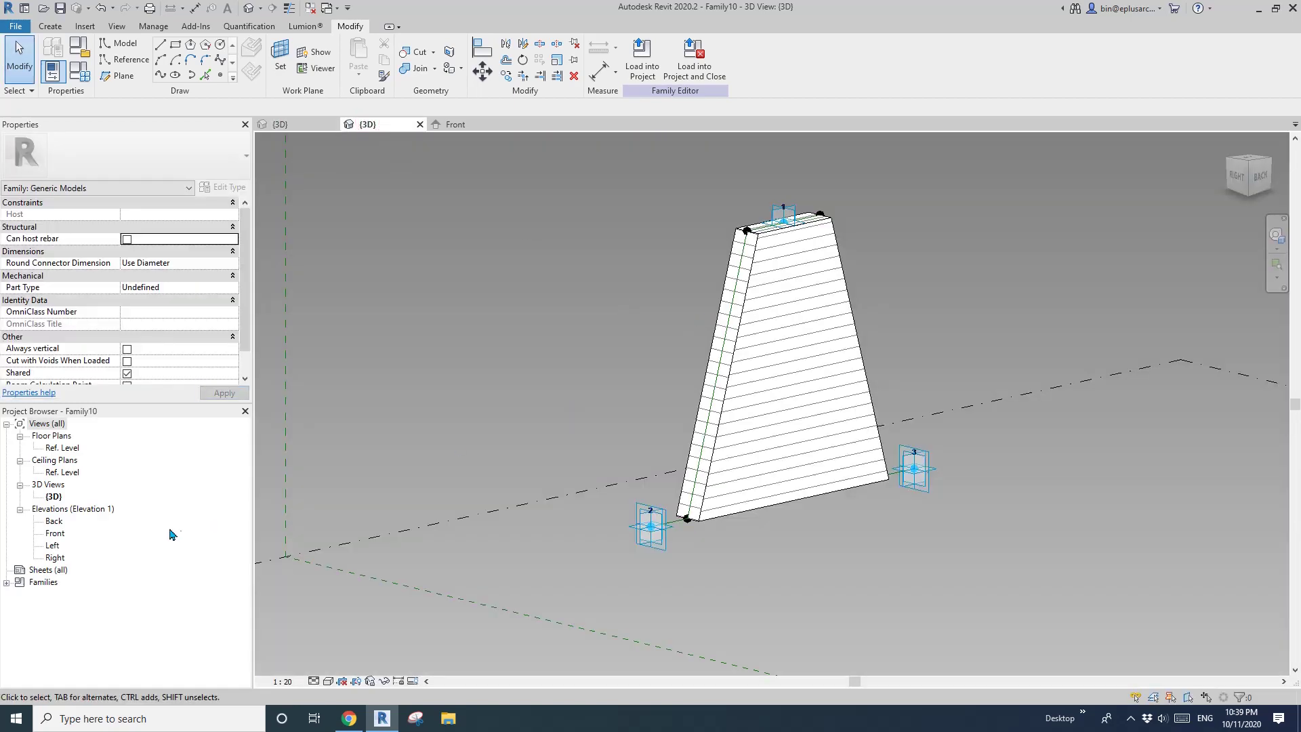
double_click(56, 534)
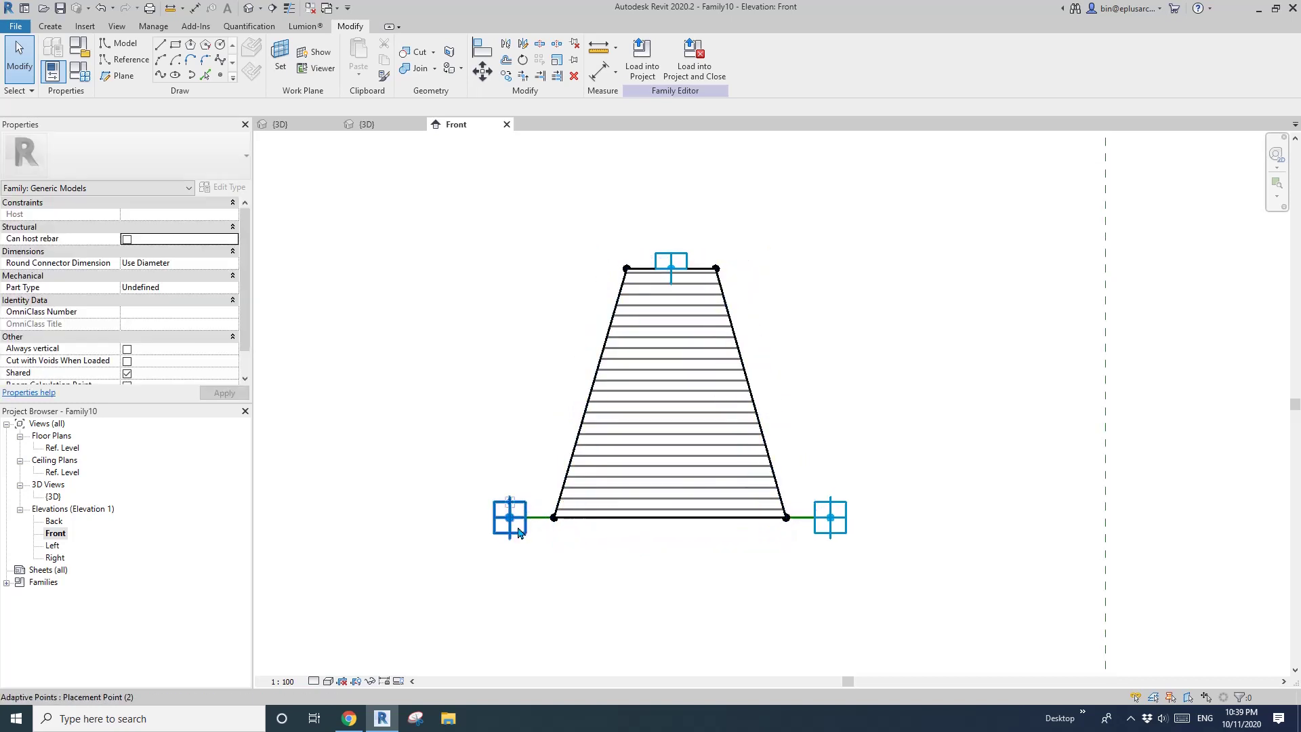
left_click(518, 511)
key("Escape")
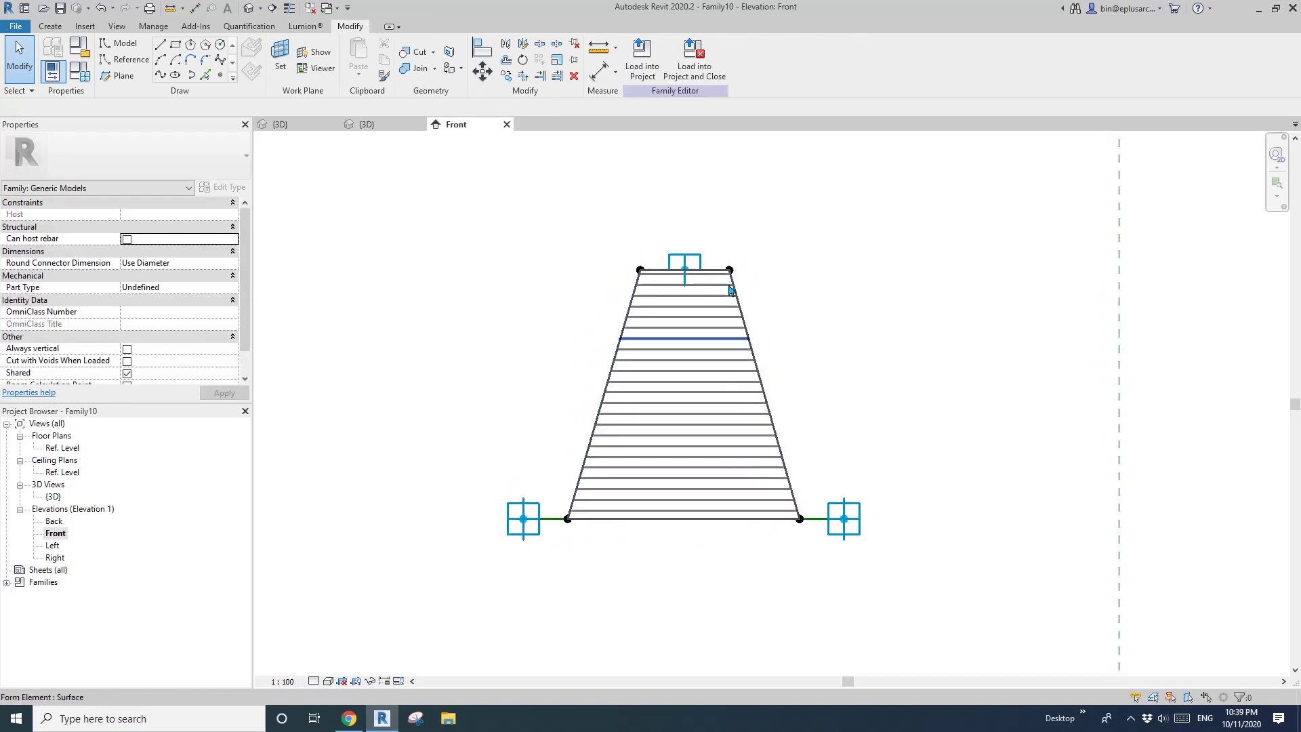
left_click(701, 262)
left_click_drag(655, 277, 659, 280)
middle_click_drag(688, 523, 725, 516)
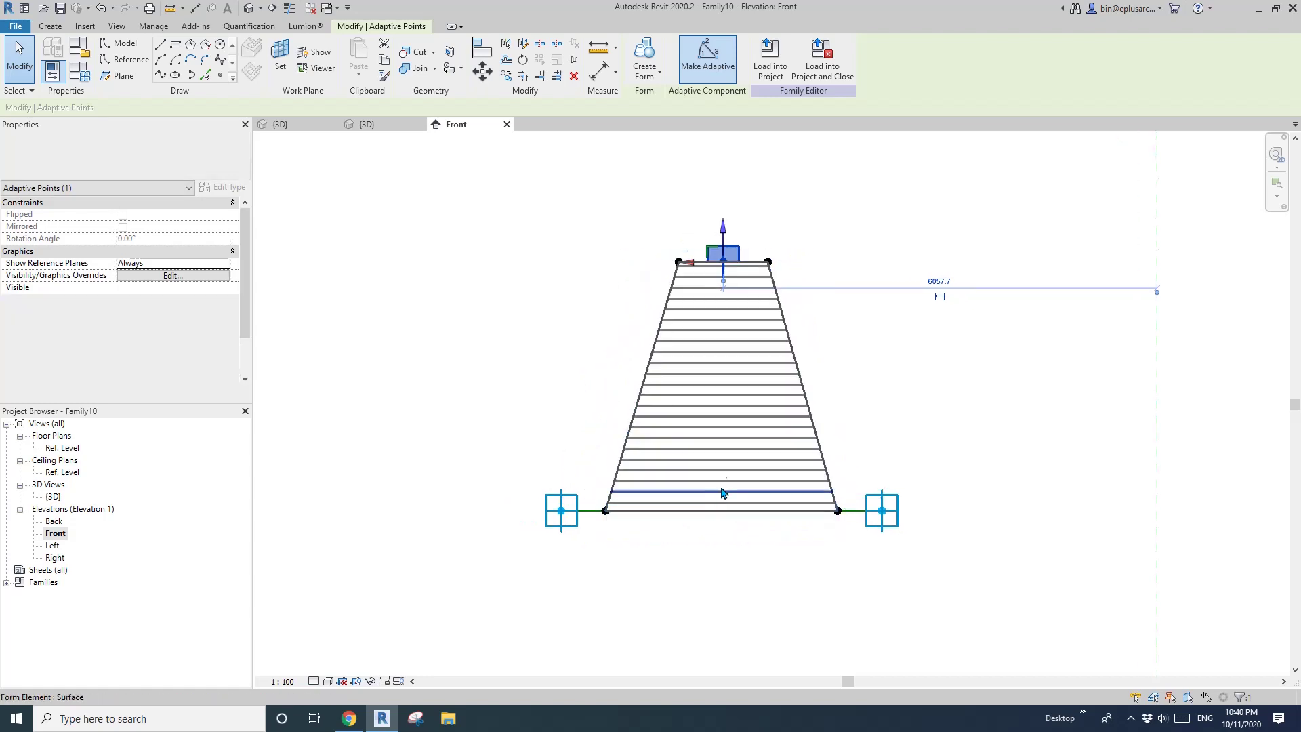
middle_click_drag(644, 375, 636, 369)
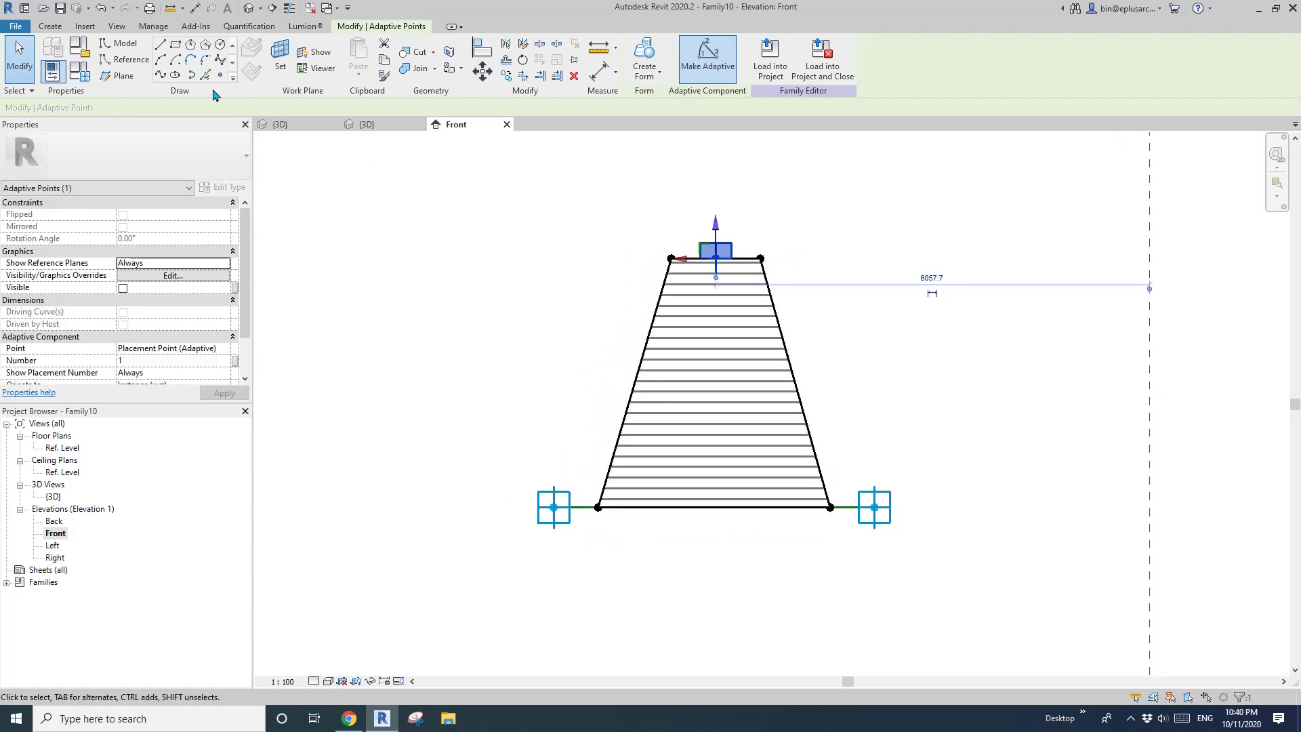
Step: Draw a vertical model line from the midpoint of the panel's bottom edge to beyond its top edge as a centring guide
left_click(281, 124)
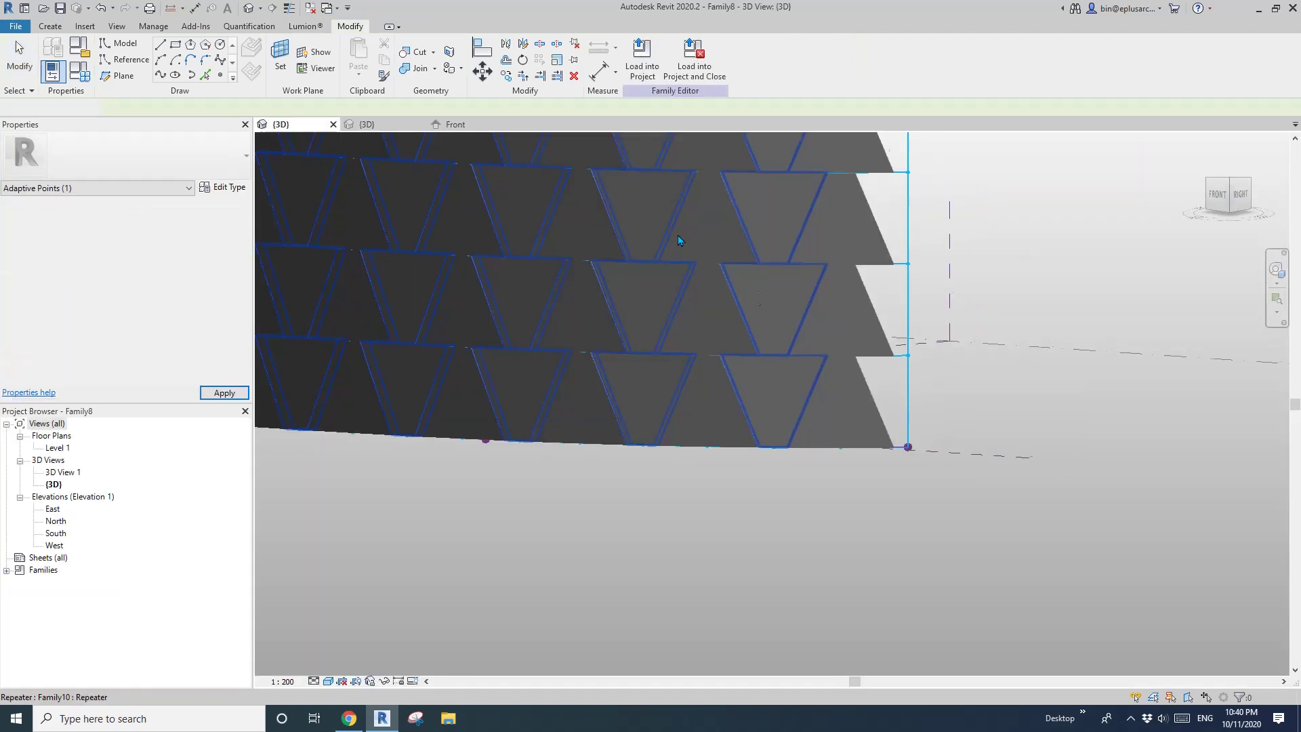
left_click(466, 123)
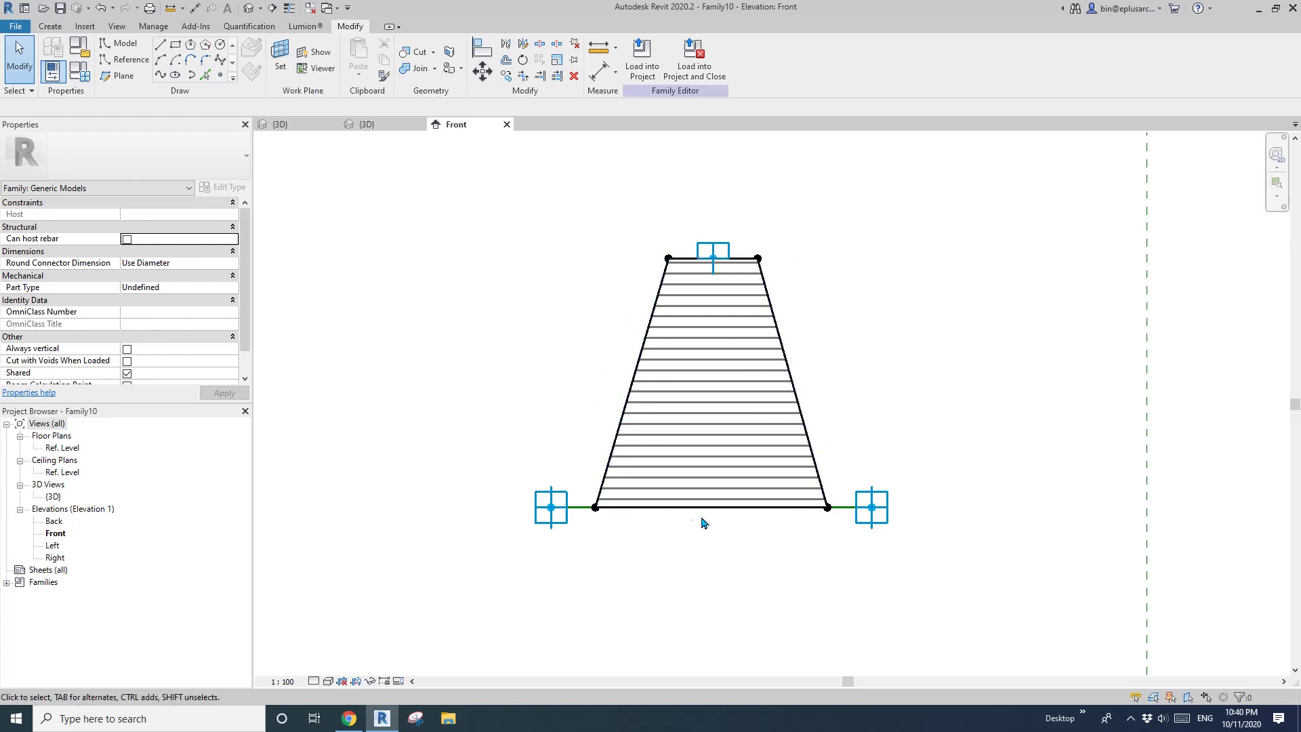
left_click(123, 45)
left_click(711, 507)
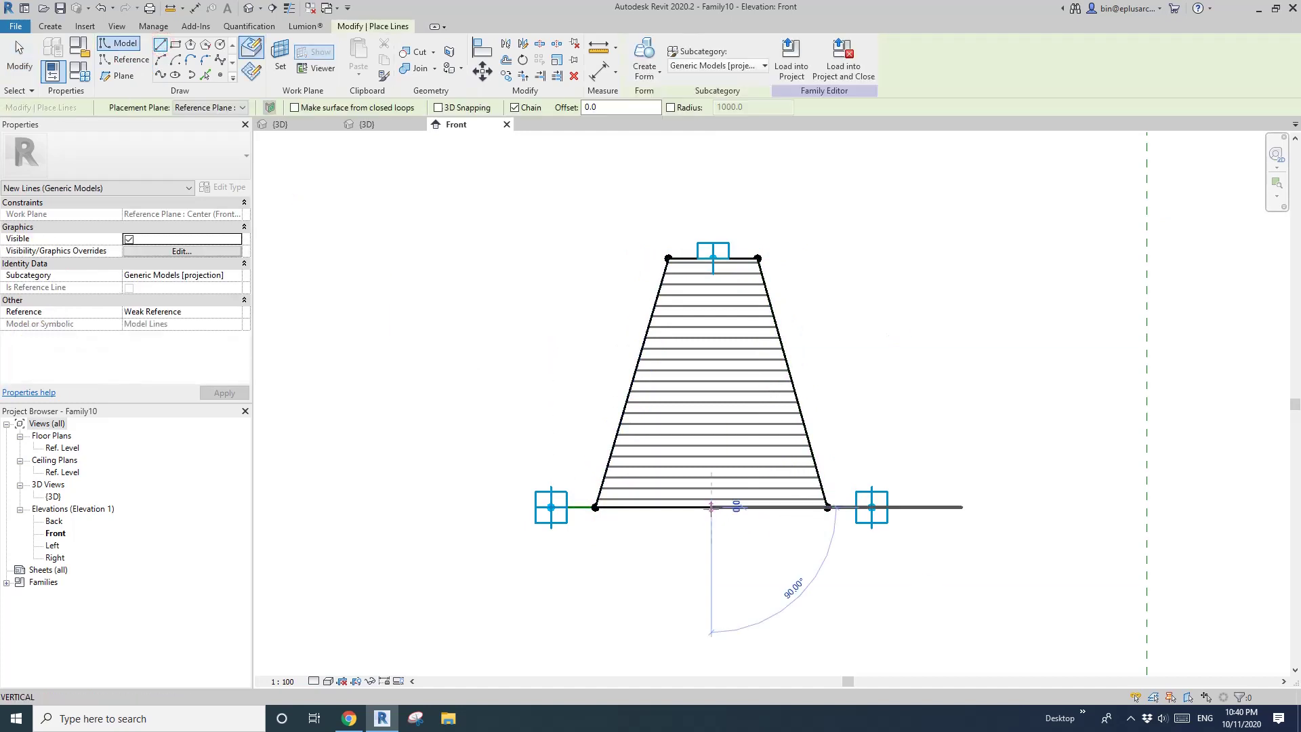
left_click(711, 194)
key("Escape")
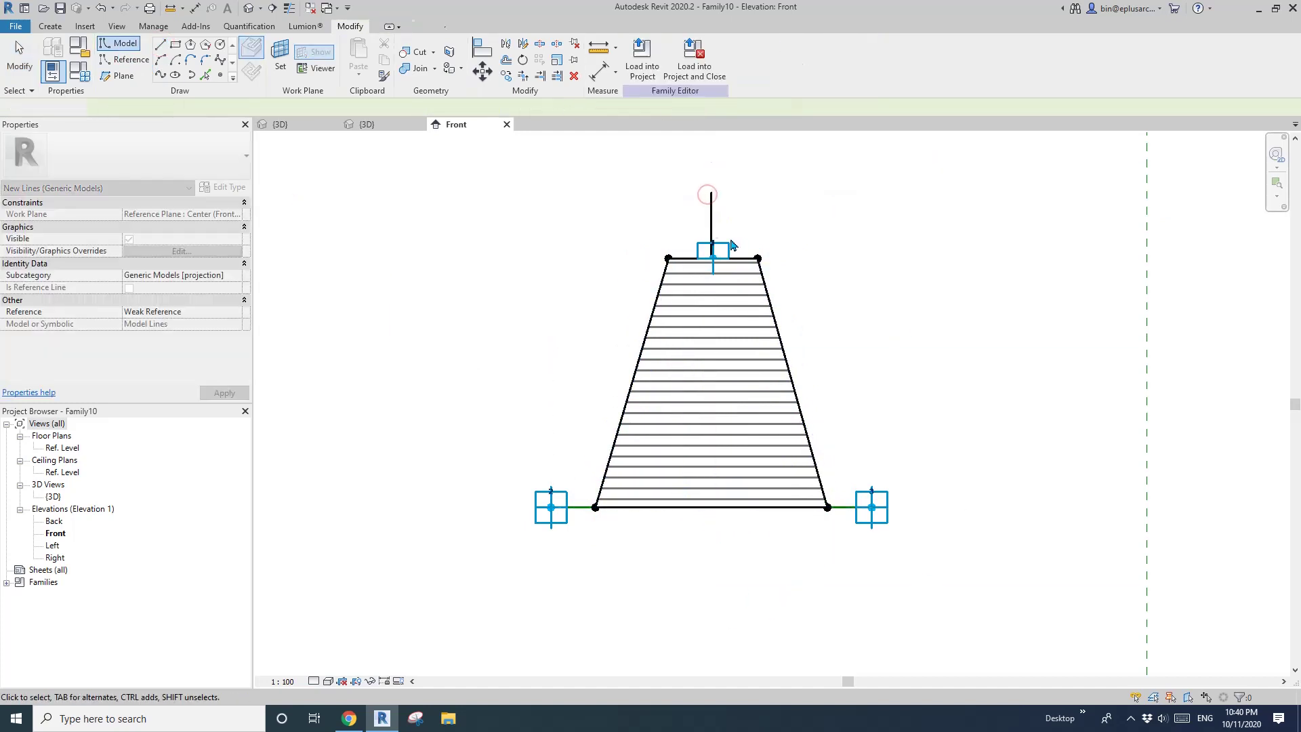
key("Escape")
Step: Align placement point 1 with the vertical guide line in the Front elevation and delete the guide line
left_click(713, 249)
scroll(715, 261, "up", 3)
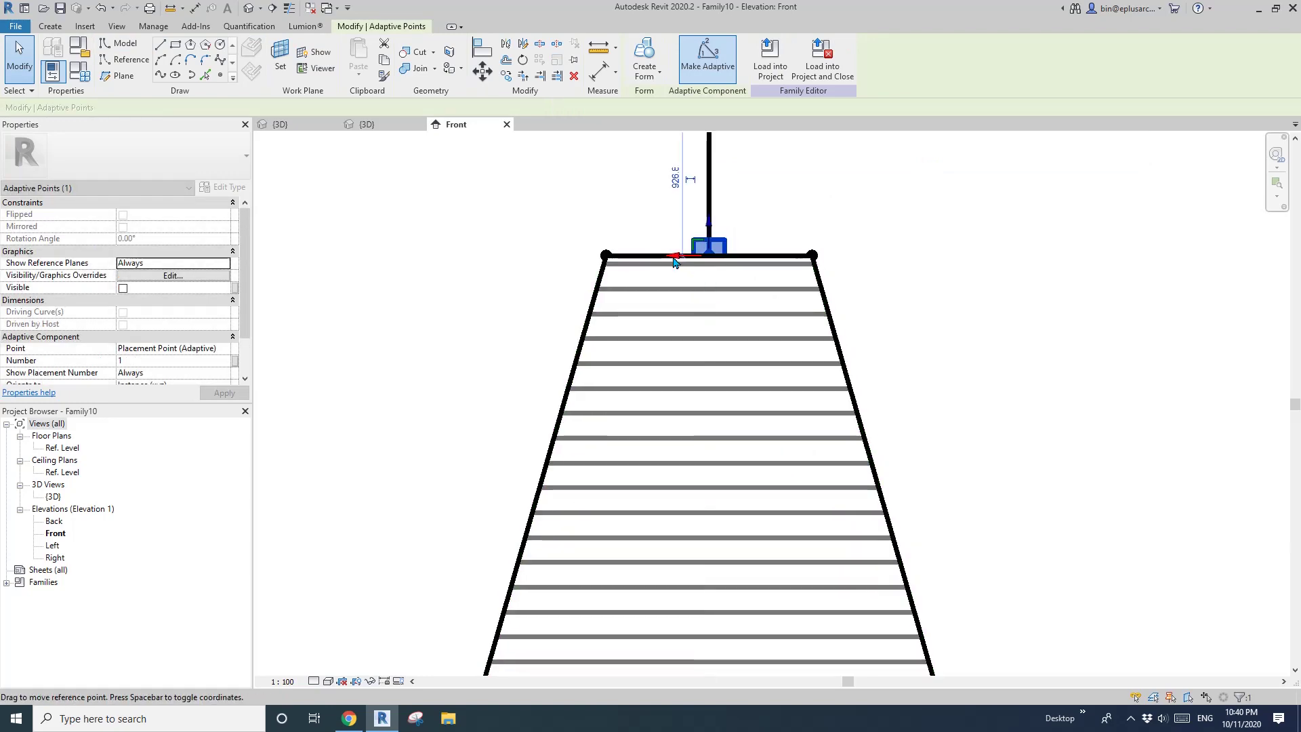
key("Escape")
left_click(707, 173)
scroll(709, 208, "down", 2)
key("d")
key("Escape")
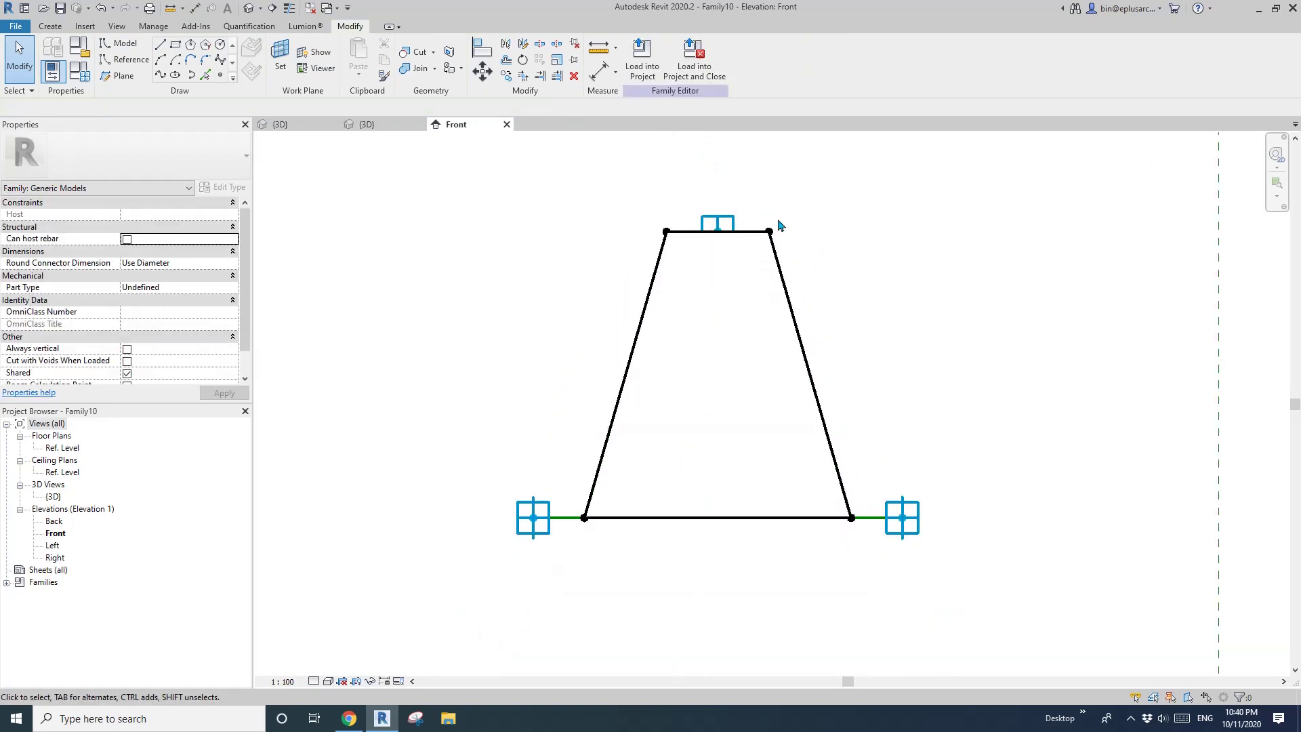
Step: Reload the centred panel into the wall mass, overwriting the existing version, and inspect the panels near the wall's end
left_click(642, 60)
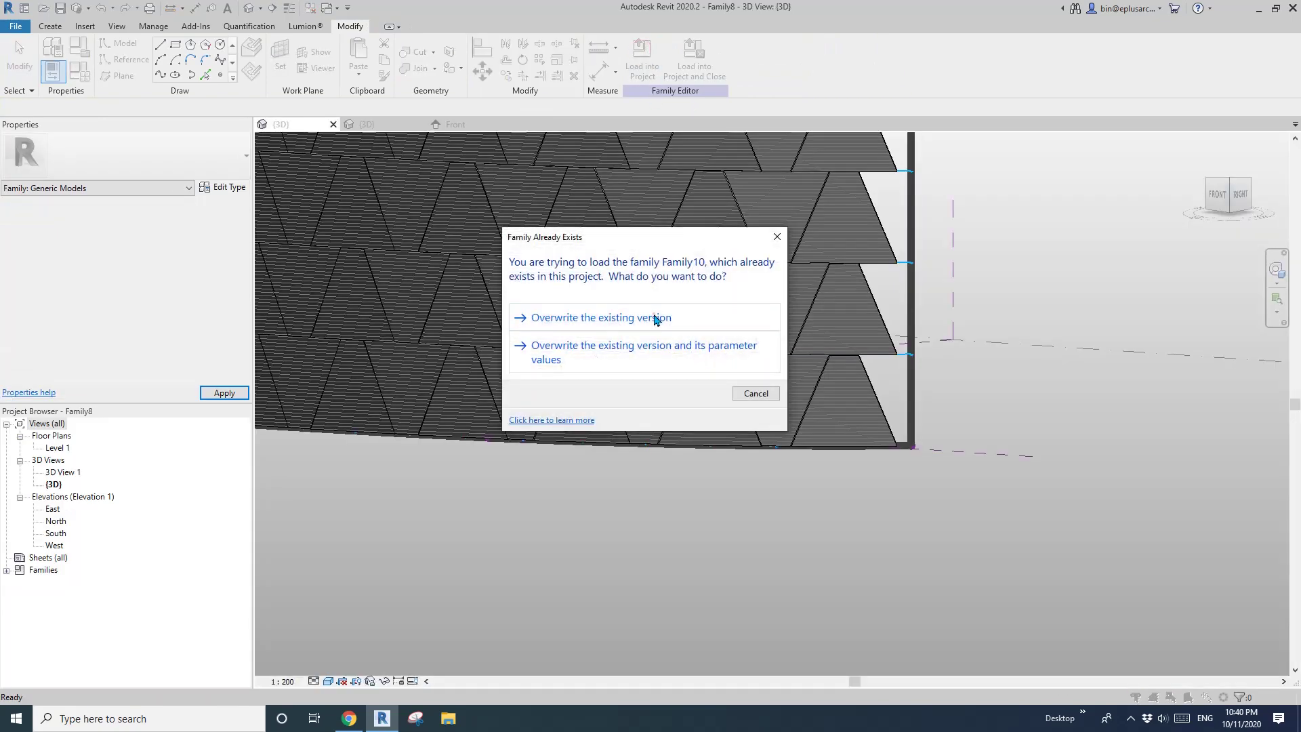
left_click(654, 316)
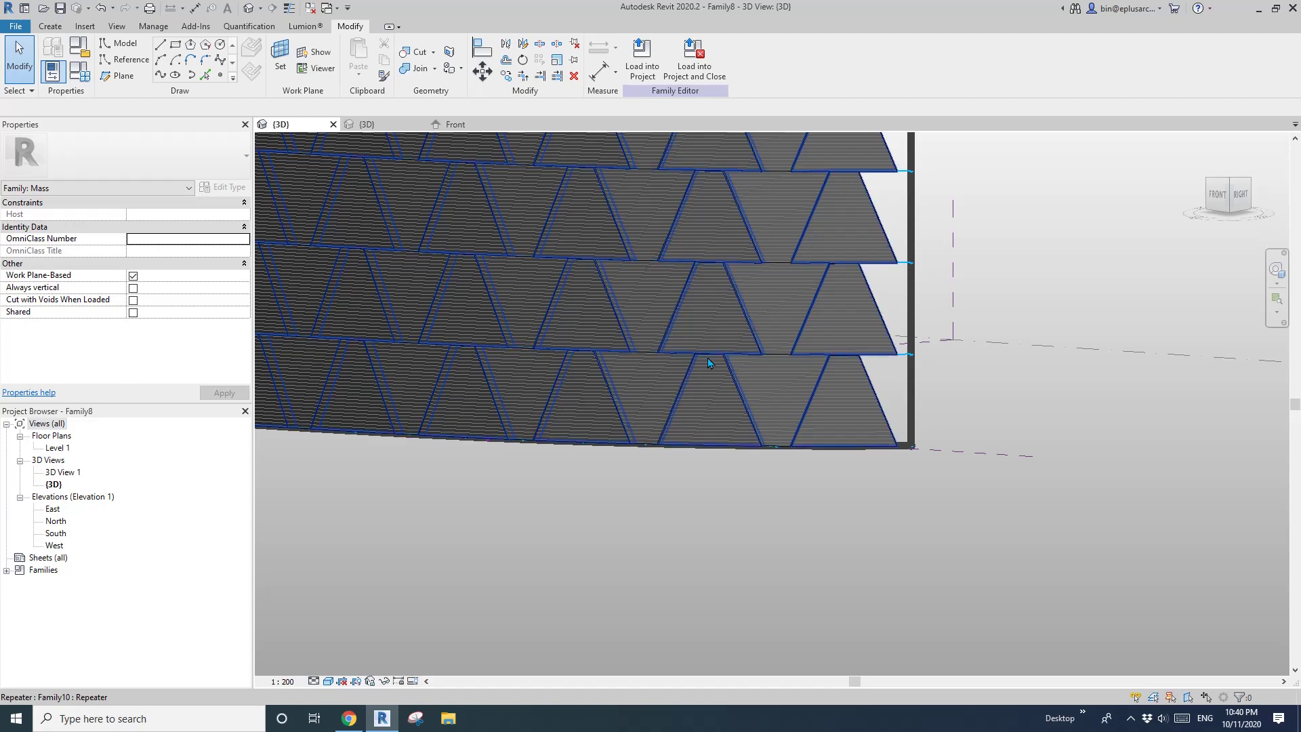
middle_click_drag(770, 411, 715, 568, "shift")
scroll(714, 568, "up", 5)
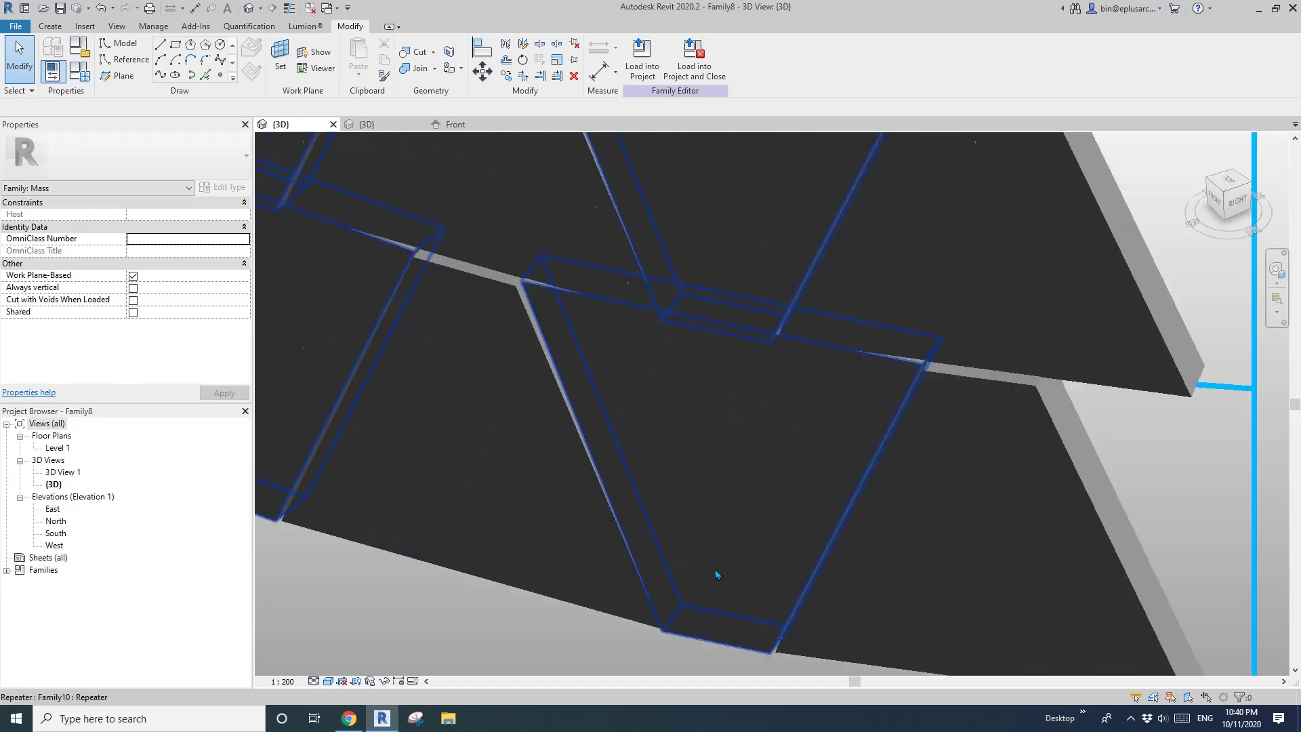
scroll(759, 476, "down", 6)
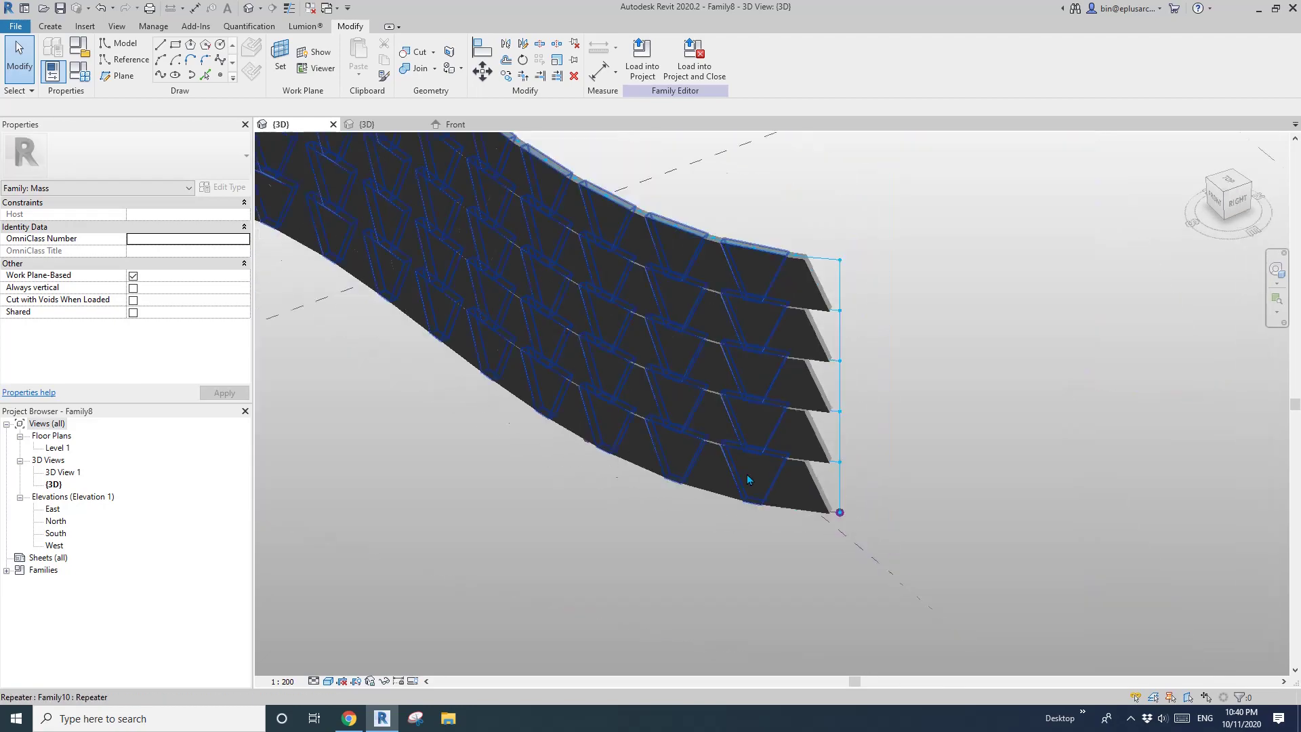
middle_click_drag(748, 476, 738, 329, "shift")
scroll(728, 306, "up", 2)
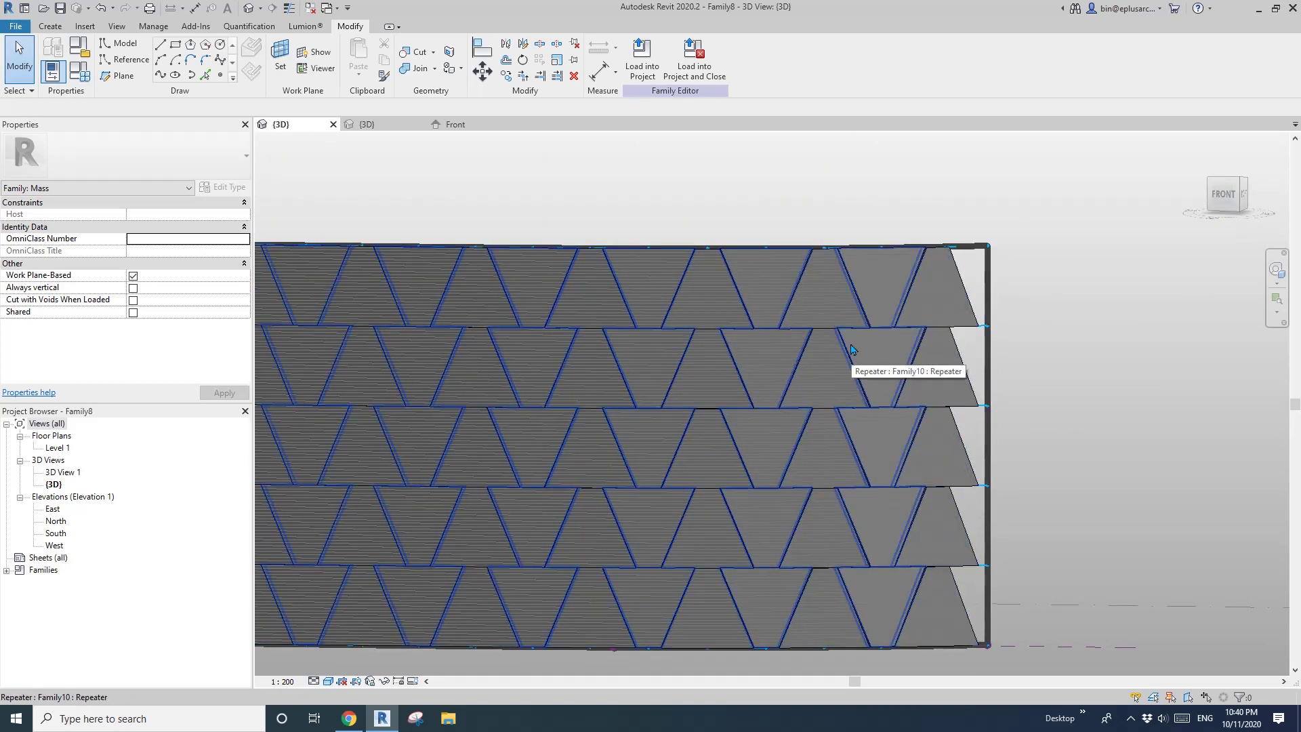
Step: Compare the joints between the upper rows of panels with the pavilion photo in Chrome, and return to Revit
scroll(825, 355, "down", 1)
middle_click_drag(825, 354, 834, 376)
scroll(754, 316, "up", 4)
scroll(753, 317, "up", 2)
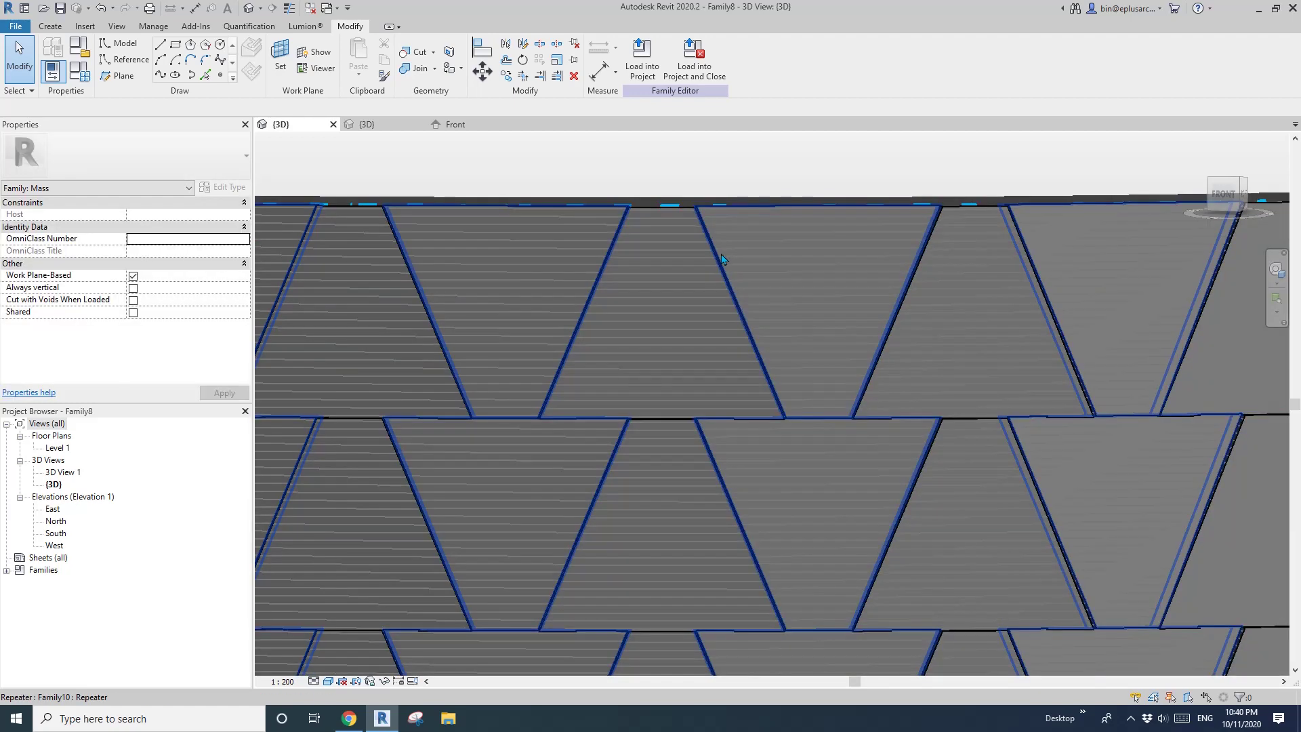
left_click(347, 718)
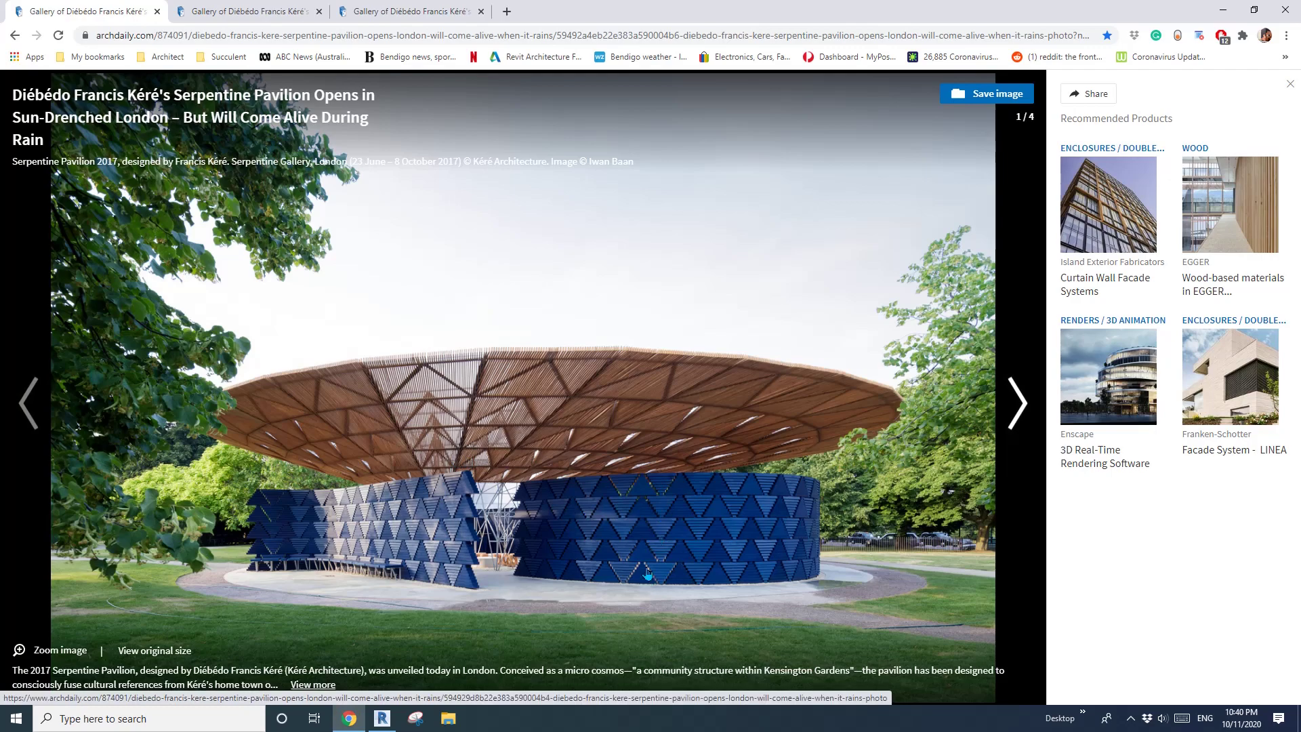
key("alt+Tab")
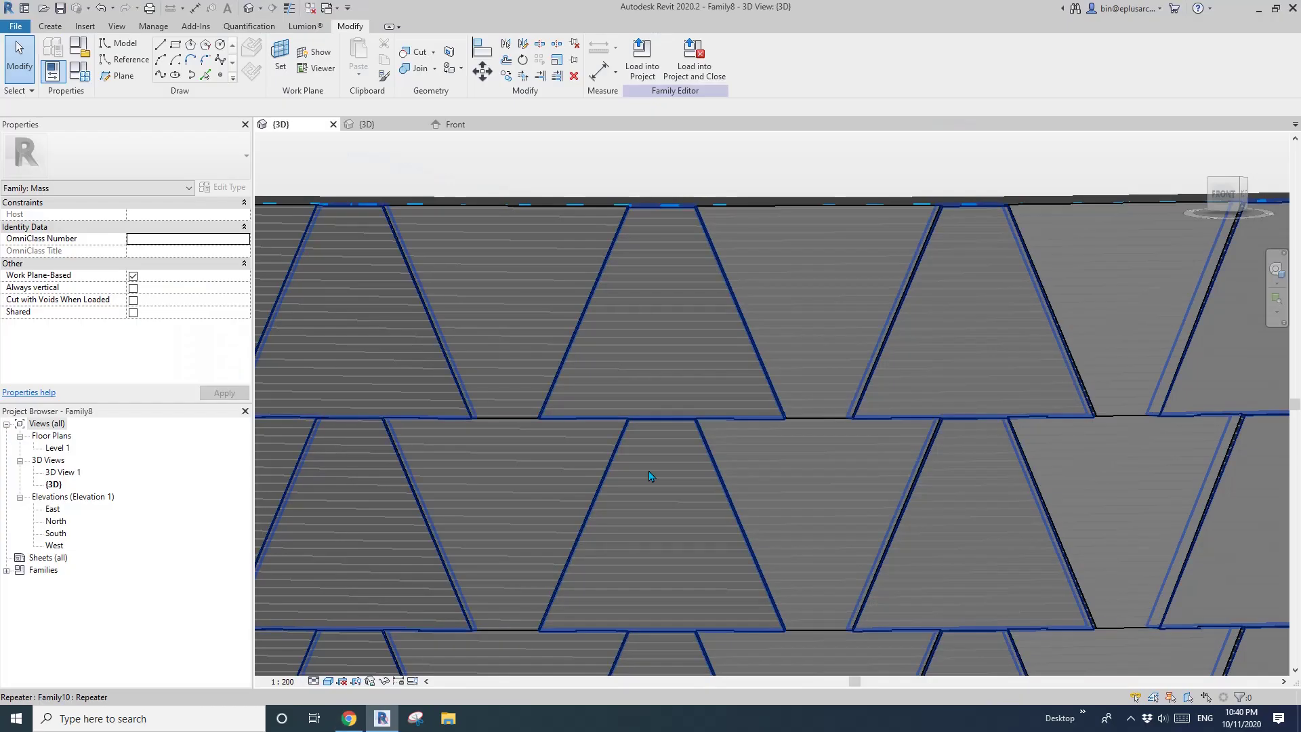
Step: Open the panel family for editing from a single repeated panel on the wall and show its 3D view
left_click(674, 382)
scroll(674, 382, "down", 2)
middle_click_drag(674, 395, 680, 419)
scroll(689, 414, "down", 2)
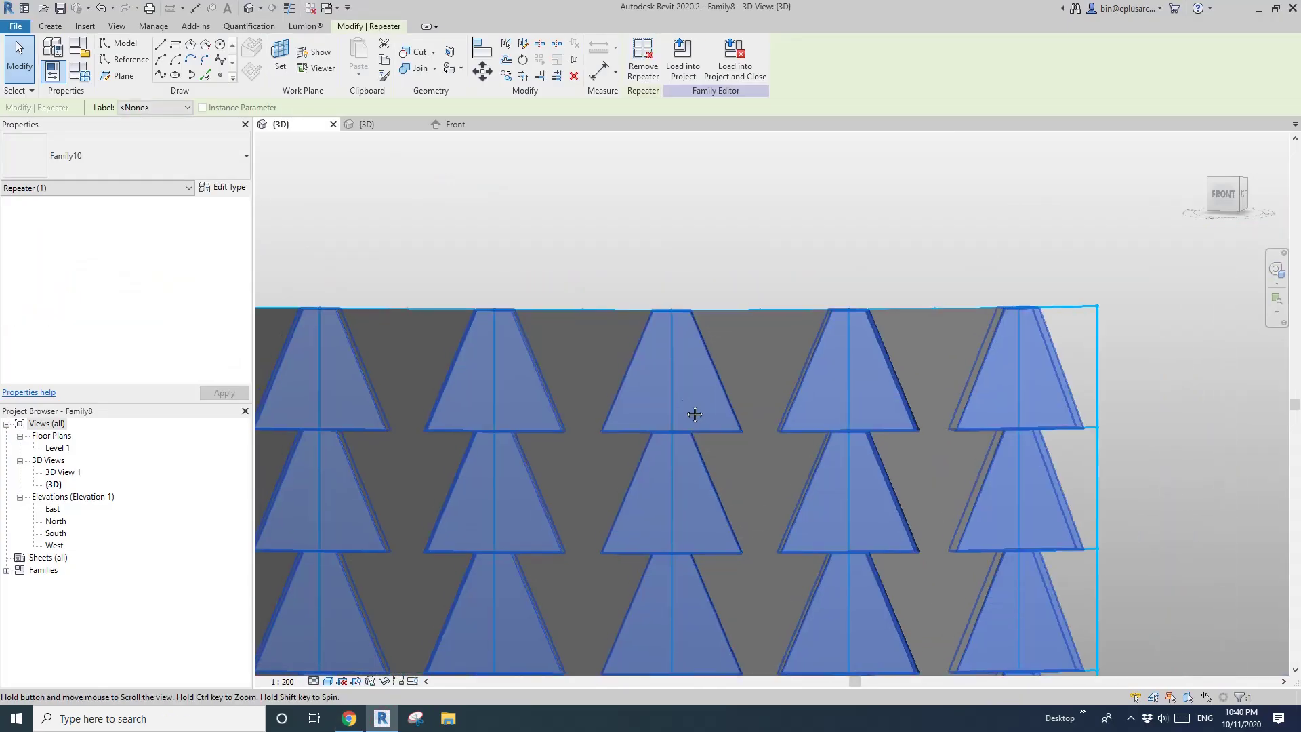
key("Tab")
left_click(687, 402)
scroll(691, 406, "down", 1)
left_click(639, 59)
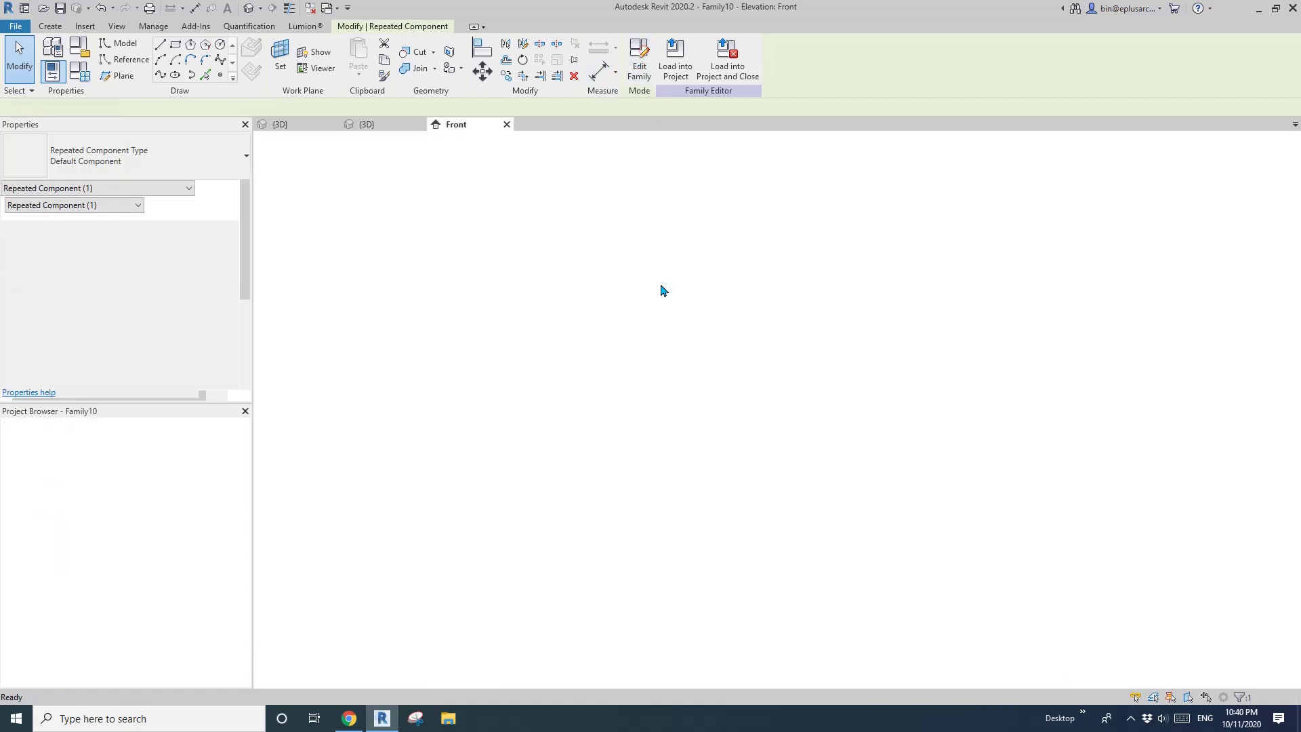
middle_click_drag(674, 334, 684, 362)
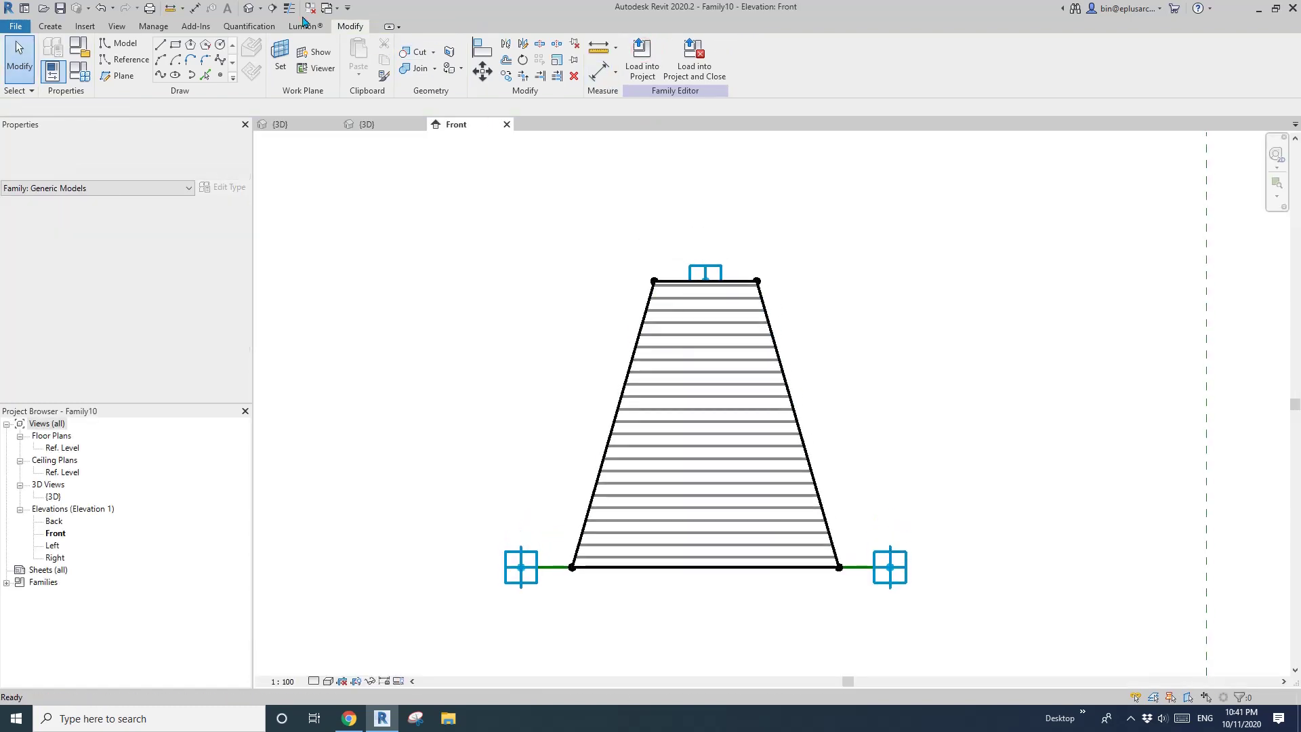
left_click(250, 9)
Step: Check the offset property of the reference point at one end of the panel's top edge
scroll(734, 280, "up", 3)
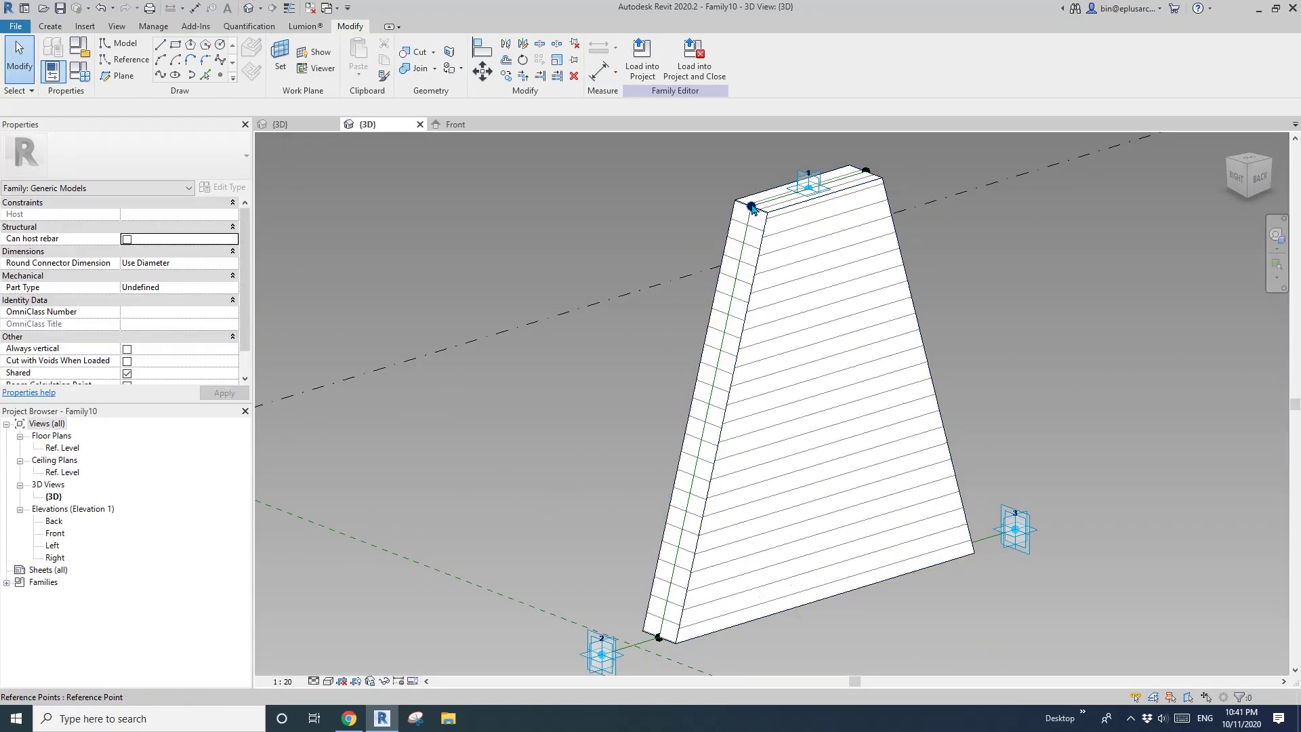
left_click(752, 208)
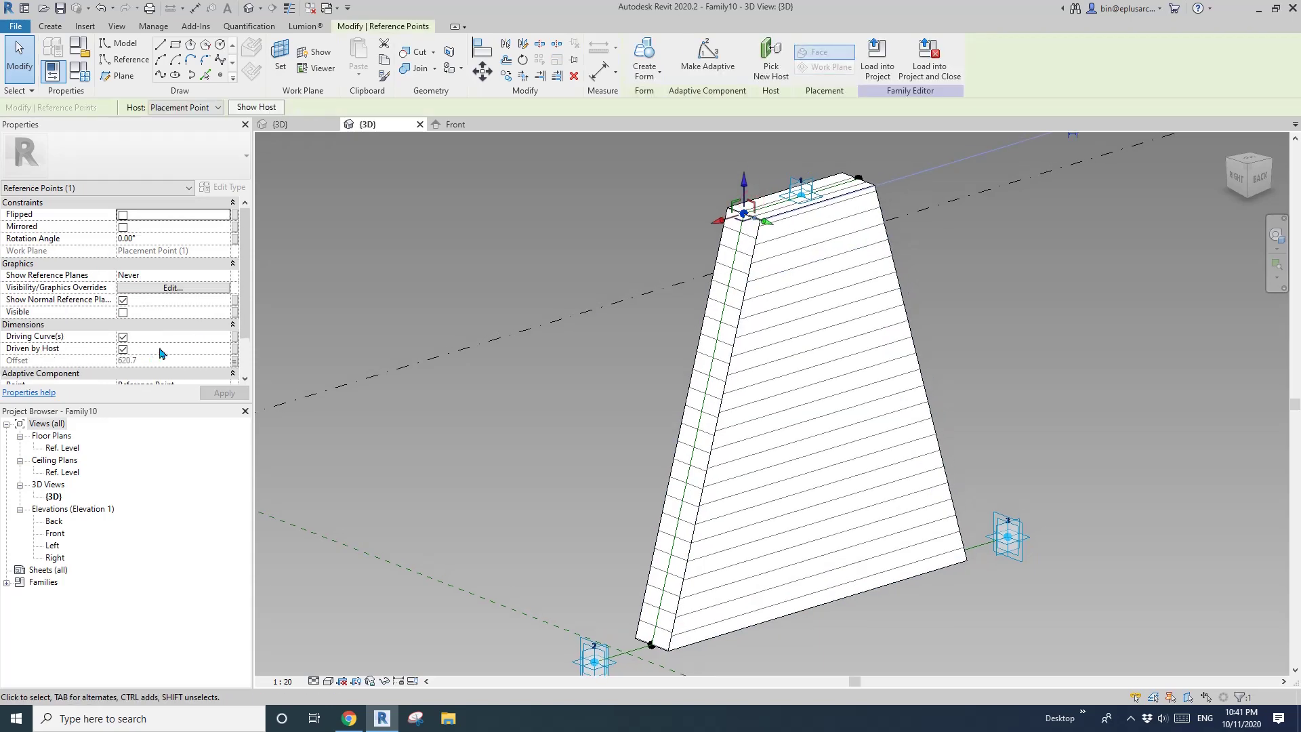
scroll(162, 353, "down", 2)
key("Escape")
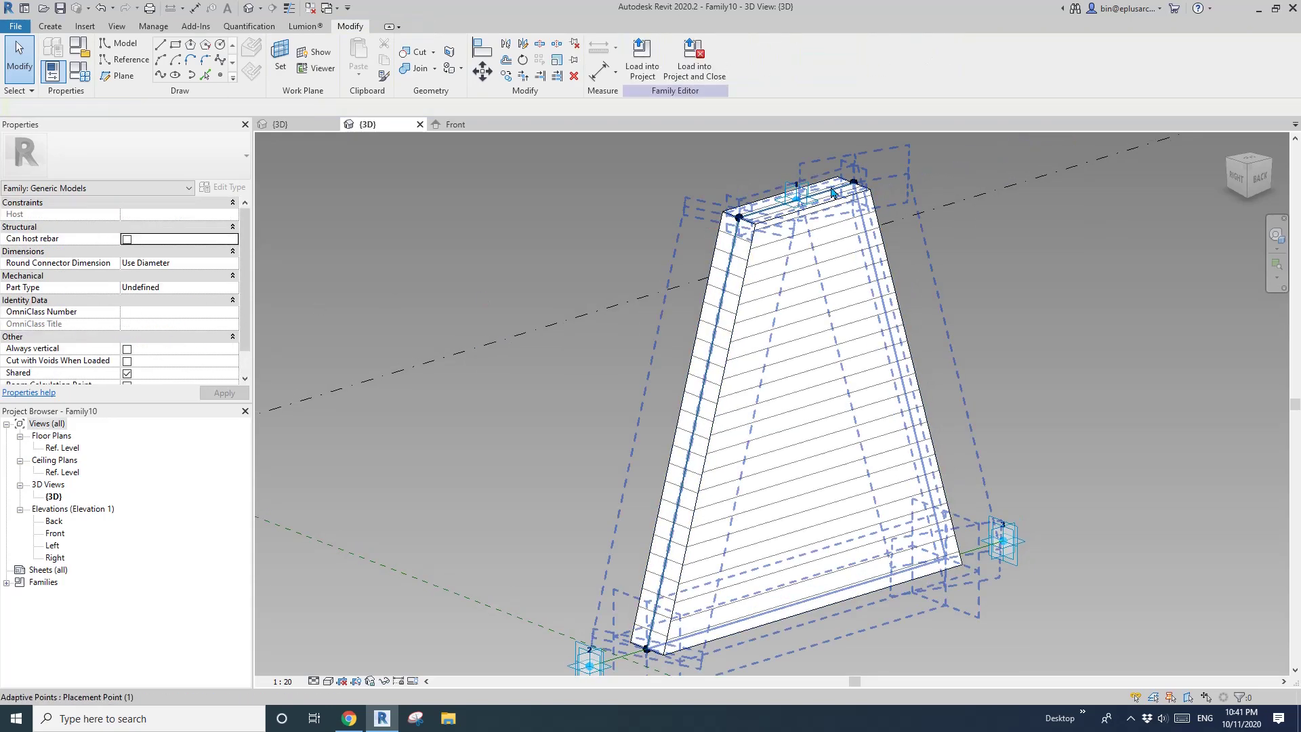
scroll(832, 193, "down", 3)
middle_click_drag(820, 468, 773, 475)
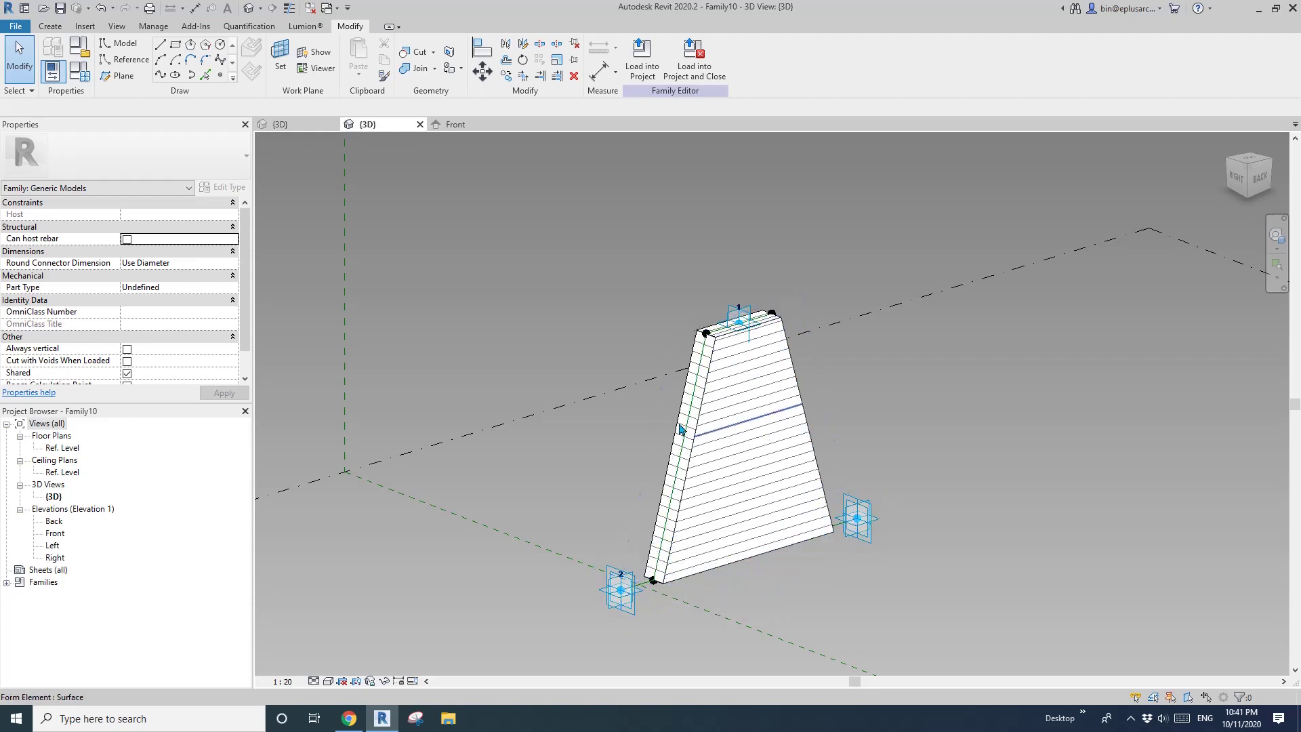
middle_click_drag(624, 405, 631, 408)
Step: Add an instance length parameter named Gap to the panel family and set it to 50
left_click(80, 71)
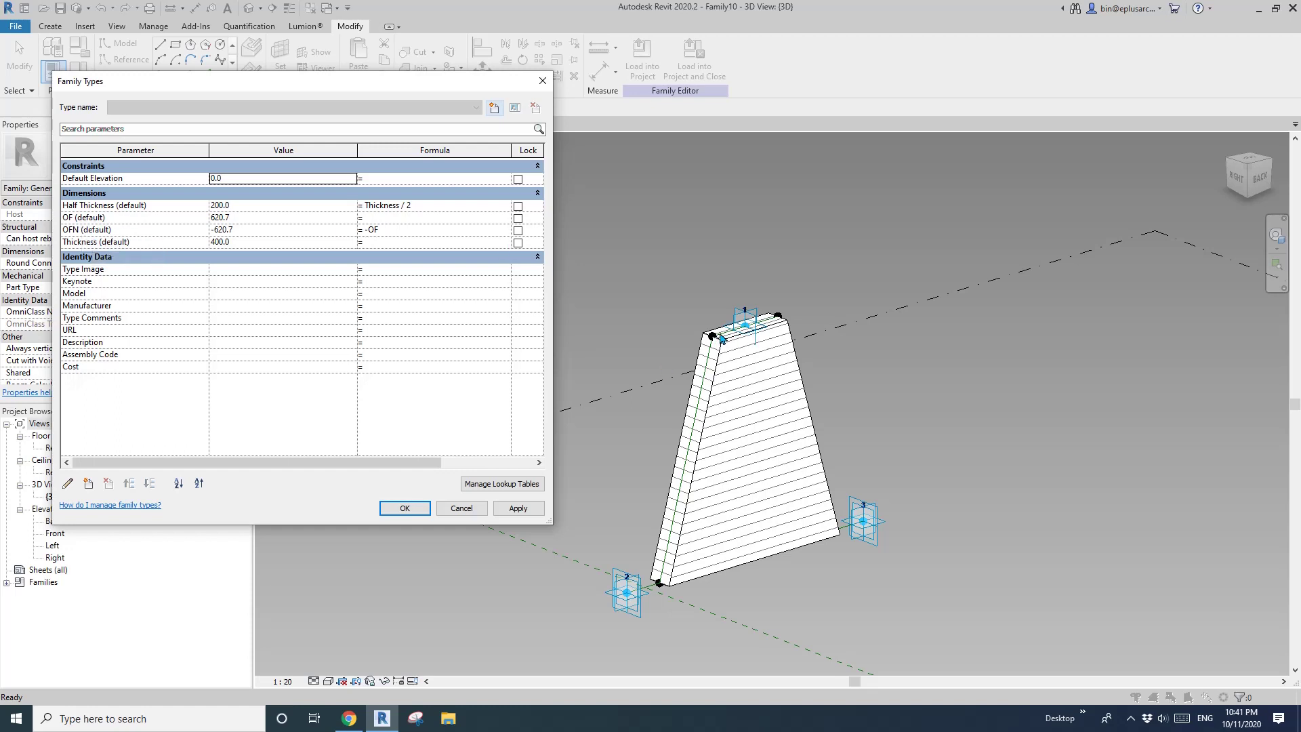
left_click(90, 484)
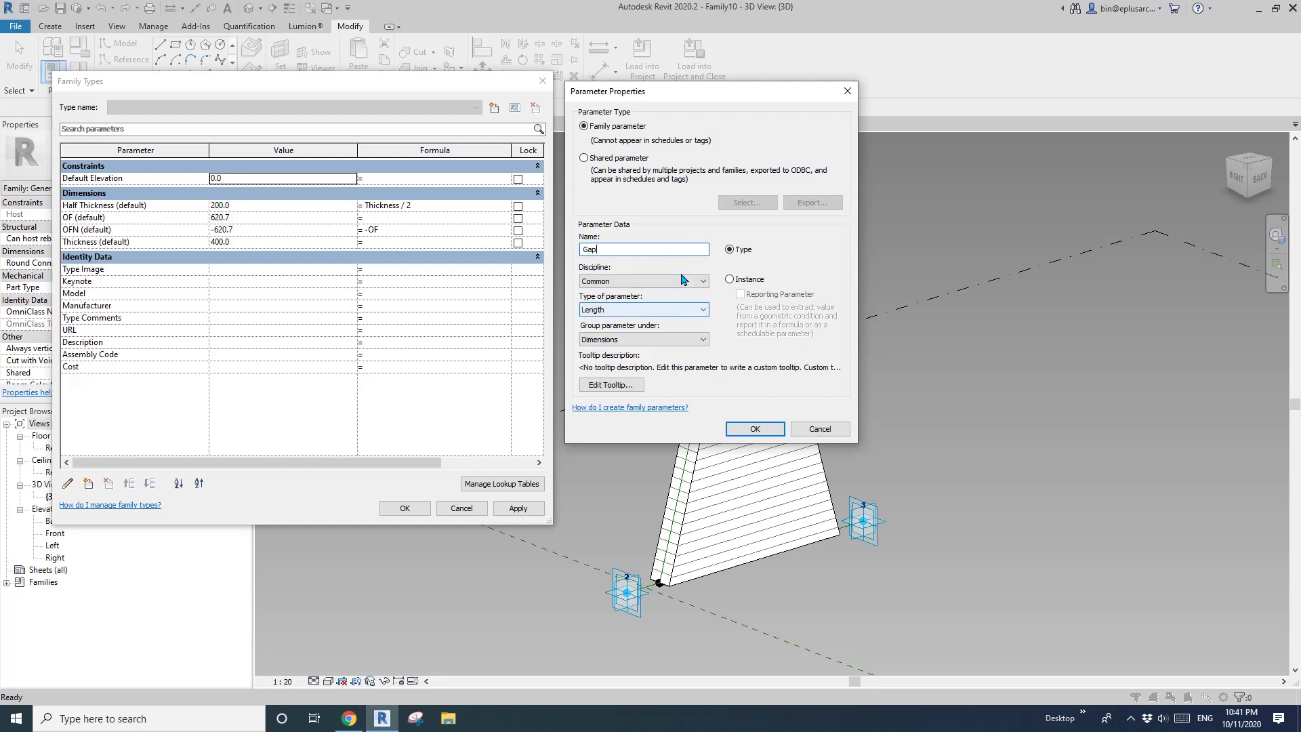
left_click(730, 279)
left_click(755, 429)
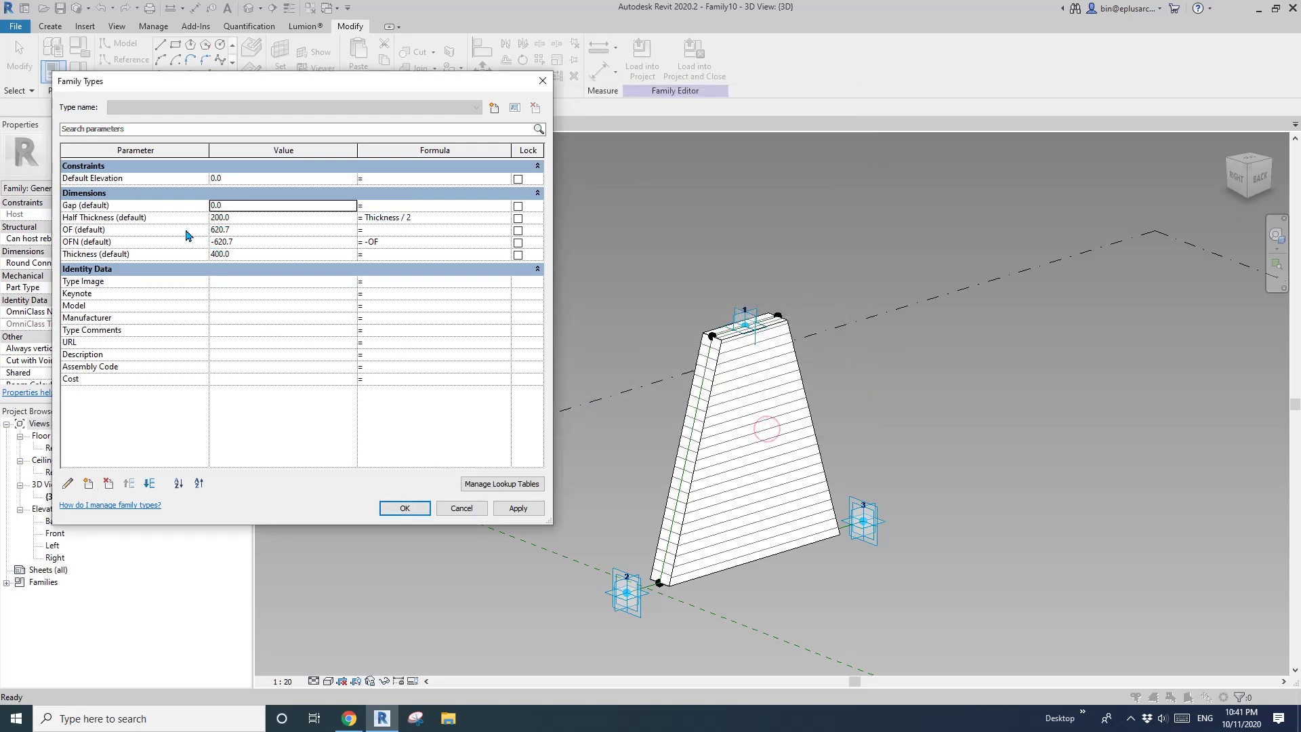
left_click(247, 207)
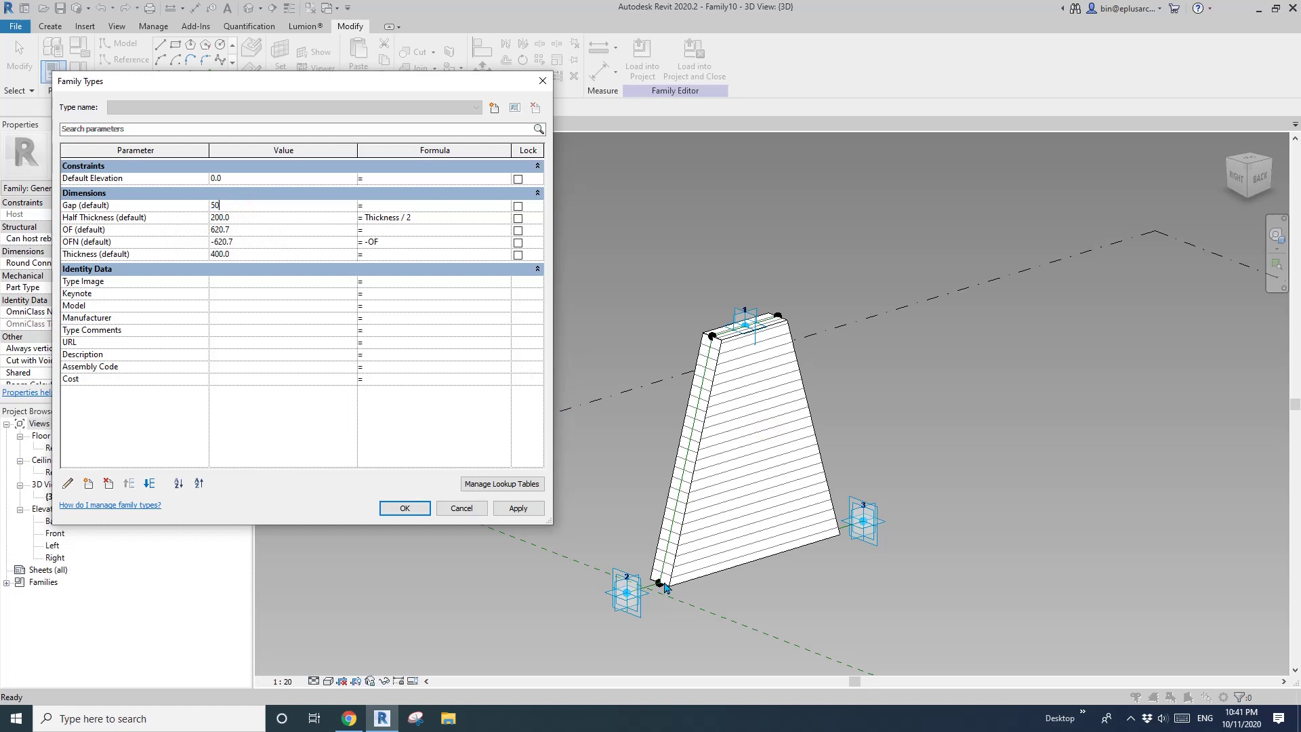
Step: Add an instance length parameter named OF P Gap with the formula OF + Gap
left_click(90, 485)
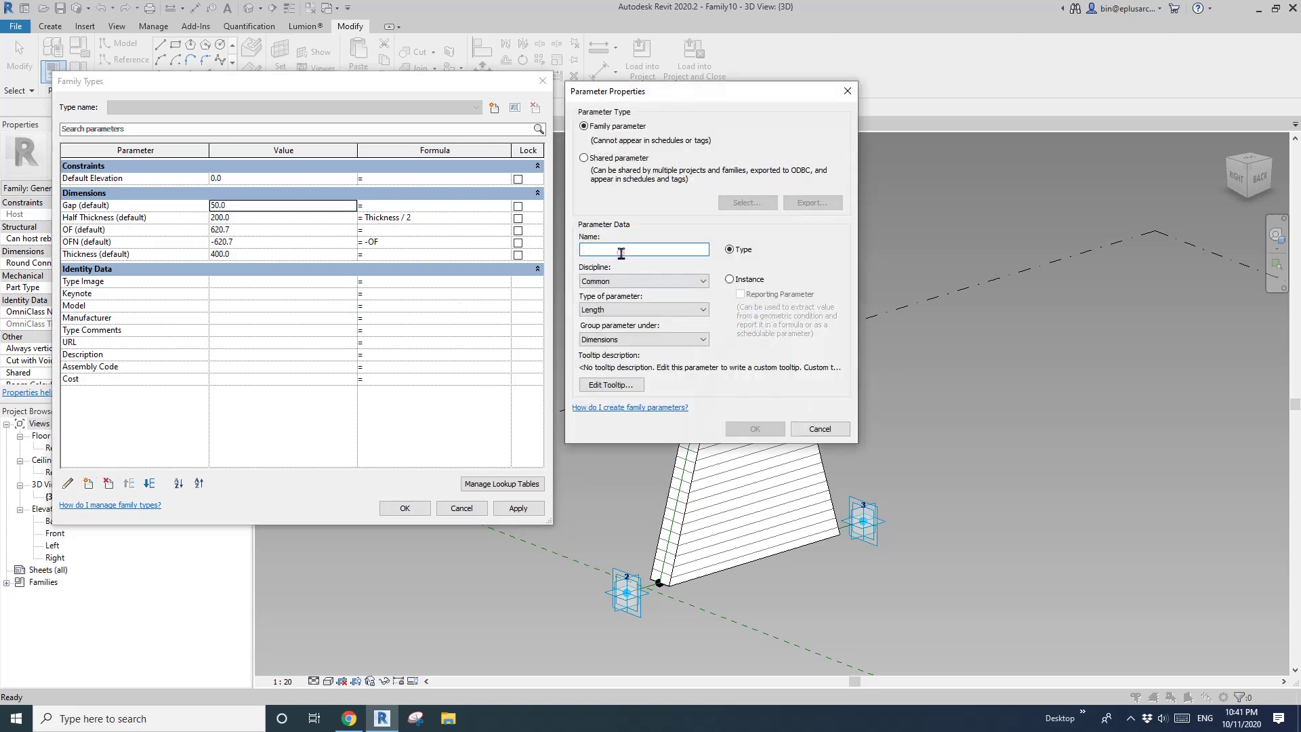
type("of")
key("BackSpace")
type("OF P Gap")
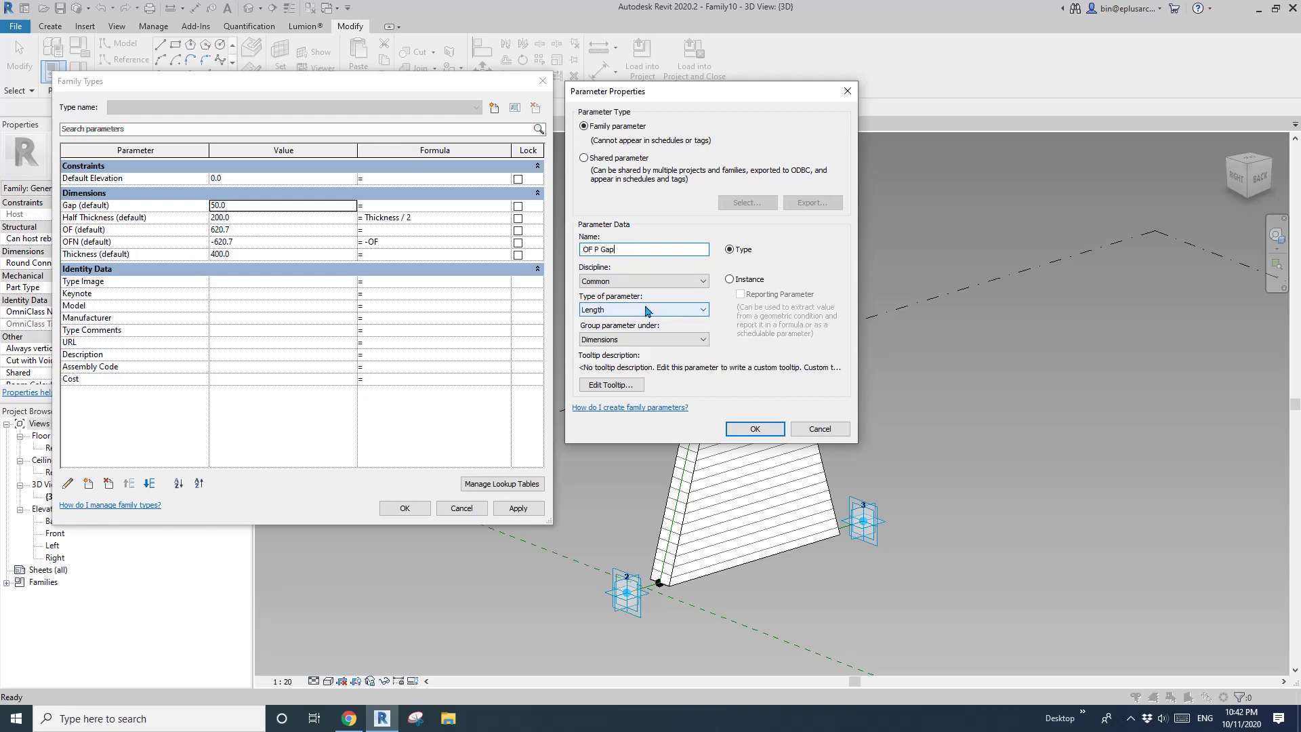
left_click(755, 428)
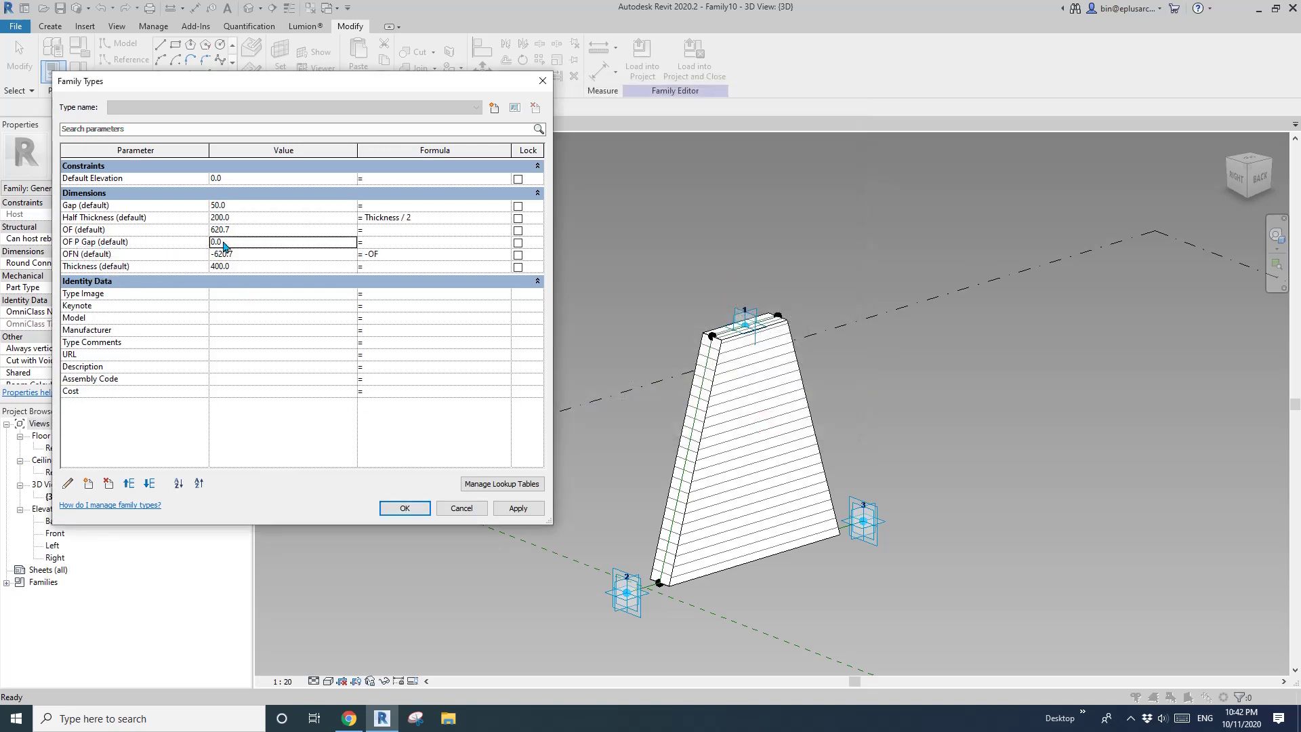
left_click(381, 244)
Step: Add an instance length parameter named OF M Gap with the formula OF - Gap and apply the family parameters
left_click(89, 484)
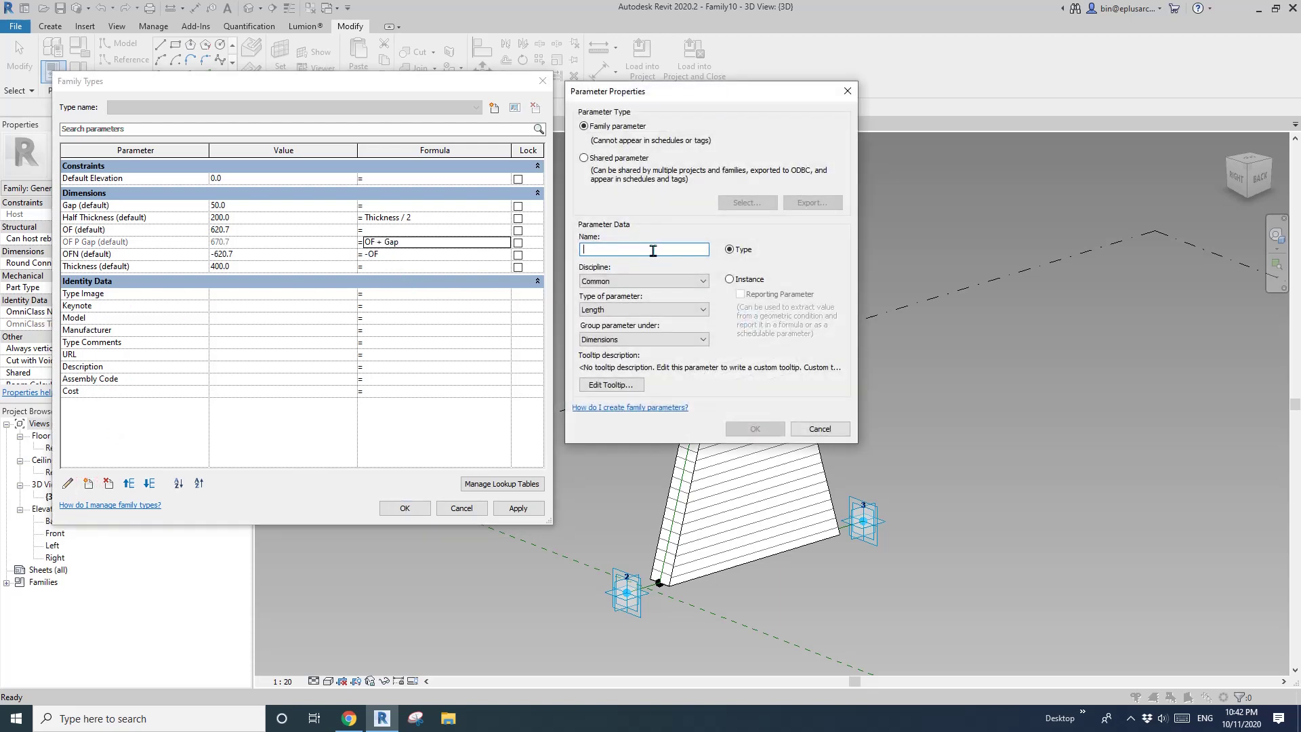
type("OF M Gap")
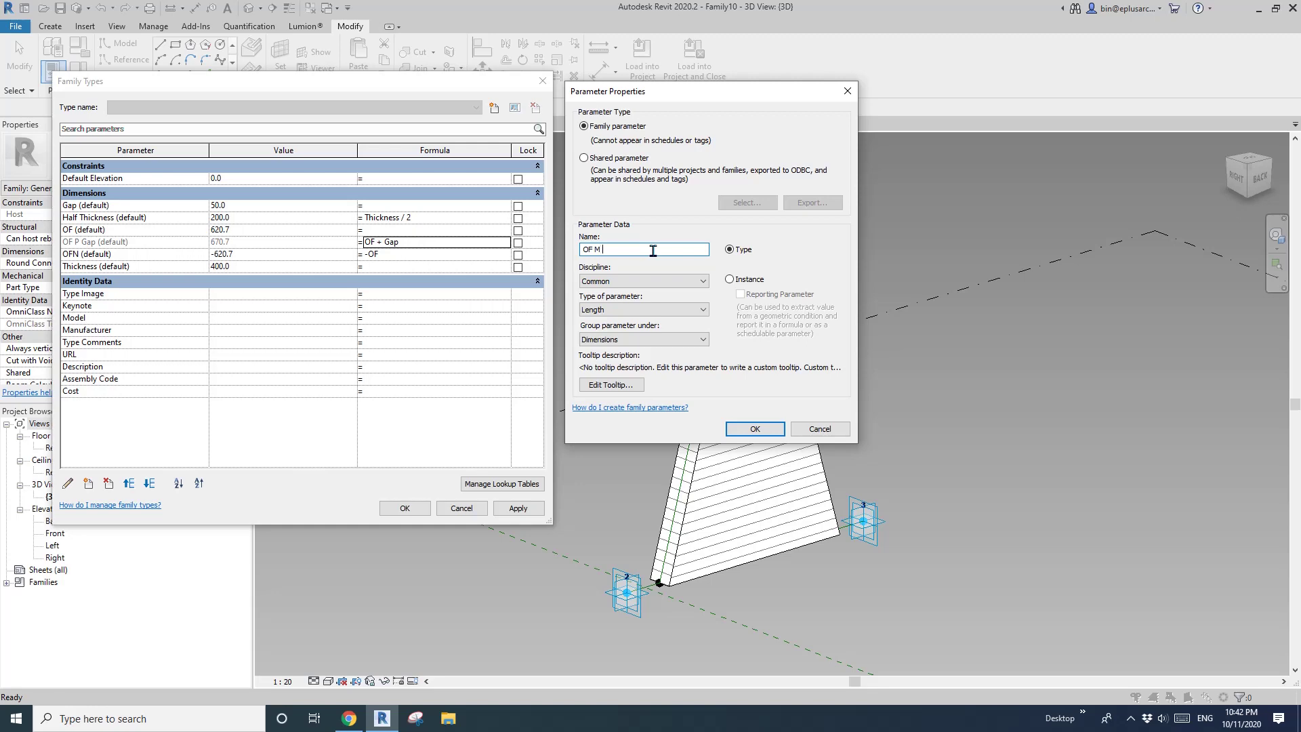
left_click(746, 279)
left_click(755, 429)
left_click(404, 243)
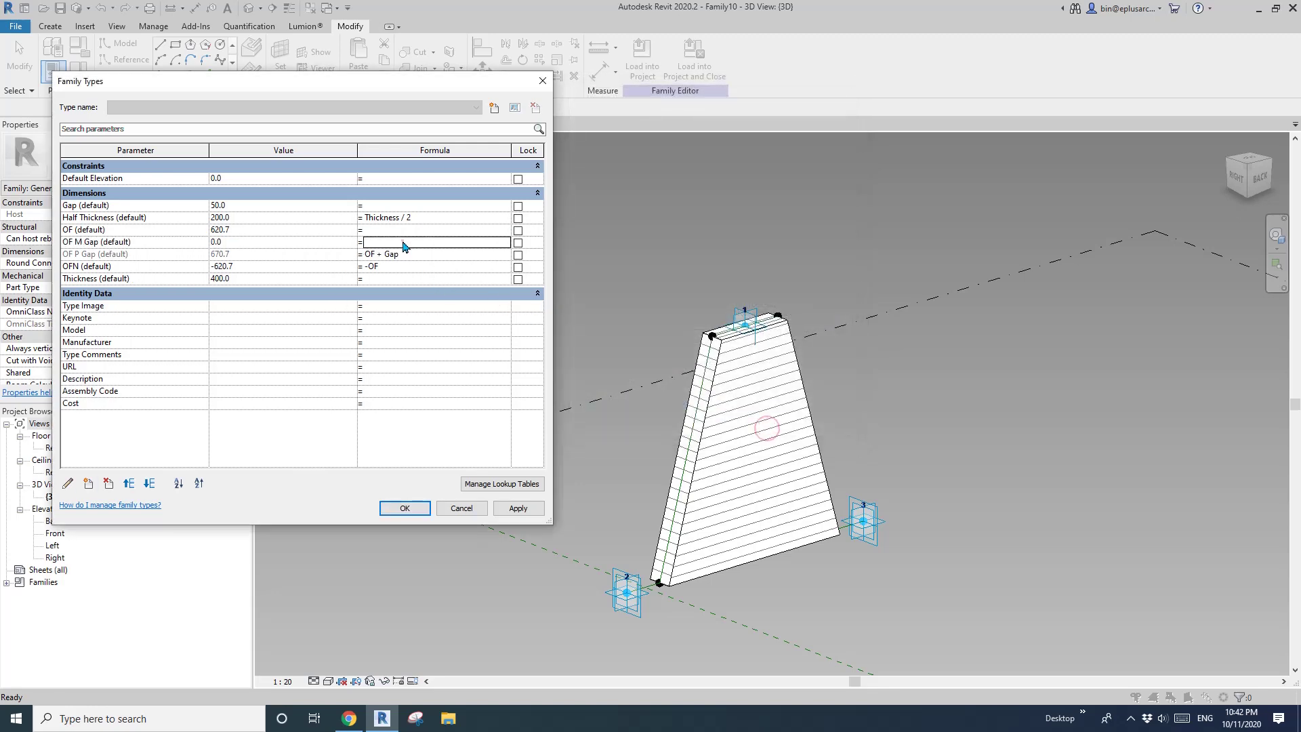
left_click(403, 243)
left_click(432, 268)
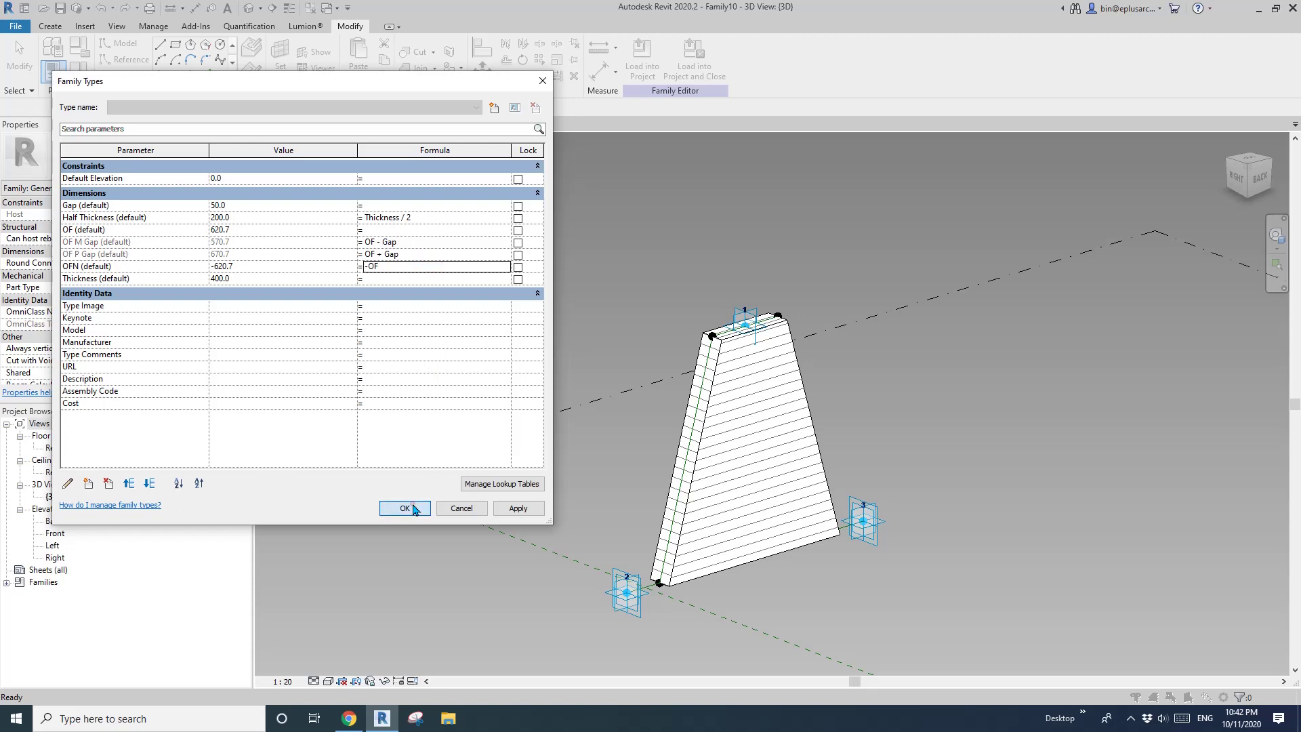
left_click(404, 509)
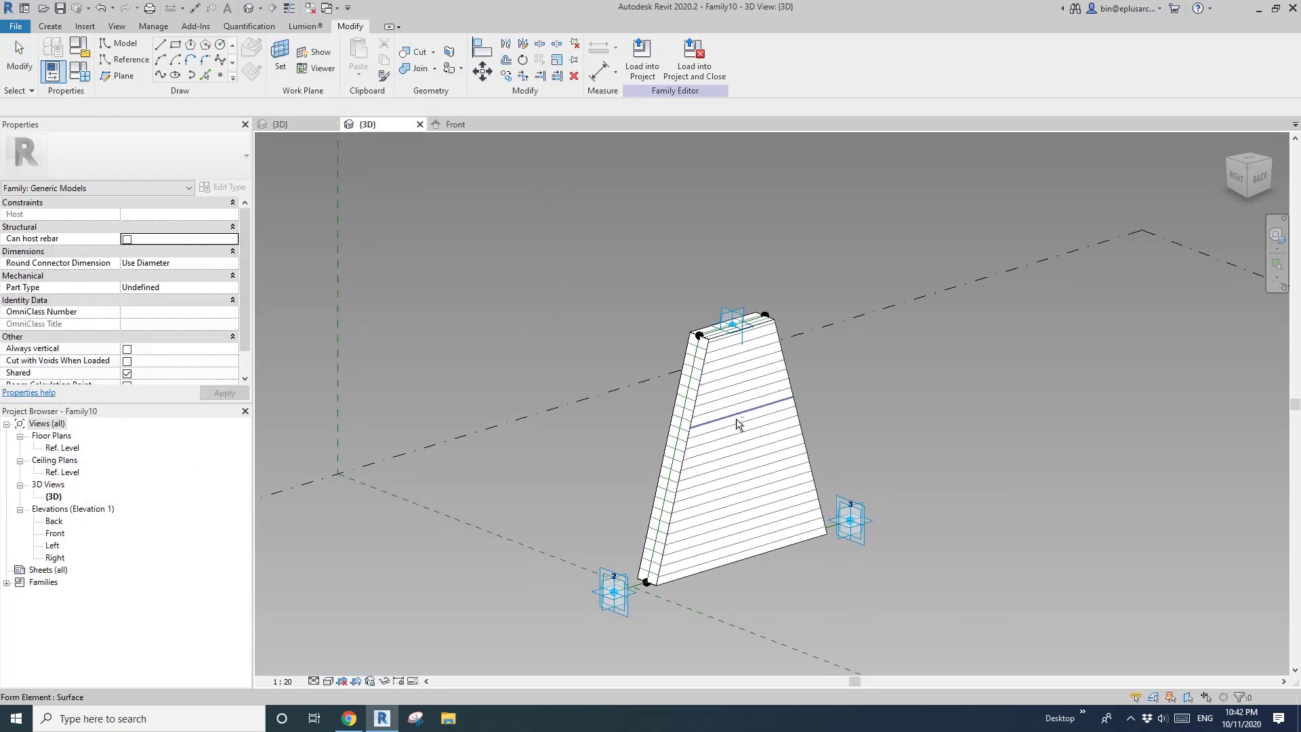
Step: Associate the offset of the top-edge reference point on adaptive point 2's side with the OF M Gap parameter
middle_click_drag(703, 381, 694, 312, "shift")
scroll(694, 310, "up", 2)
left_click(694, 311)
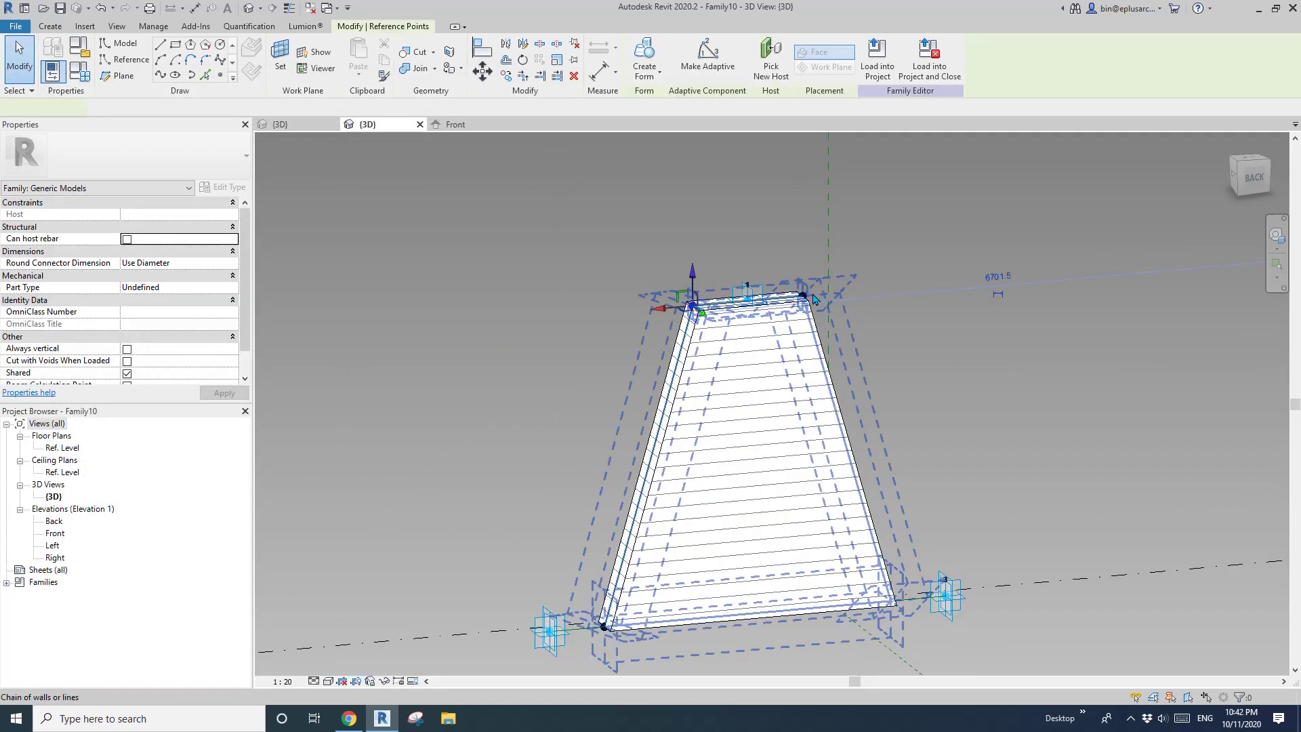
left_click(805, 296, "ctrl")
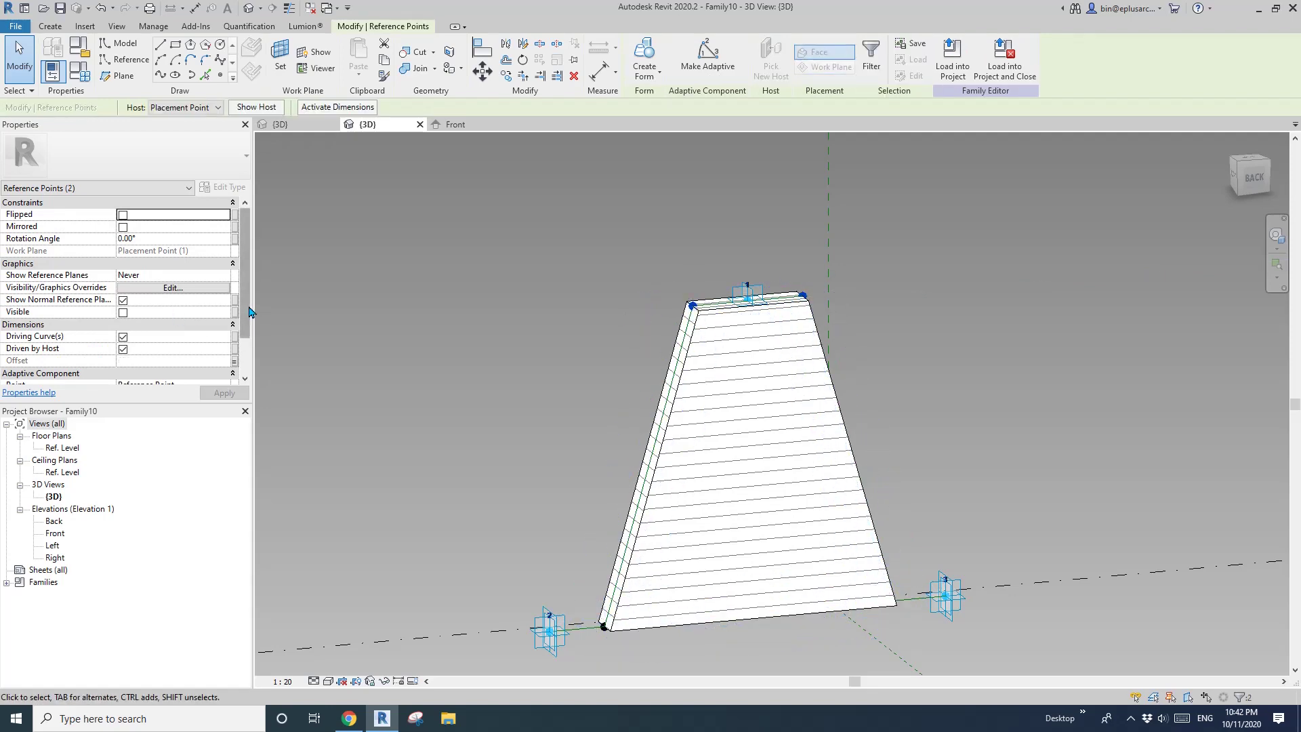
scroll(249, 313, "down", 2)
left_click(659, 228)
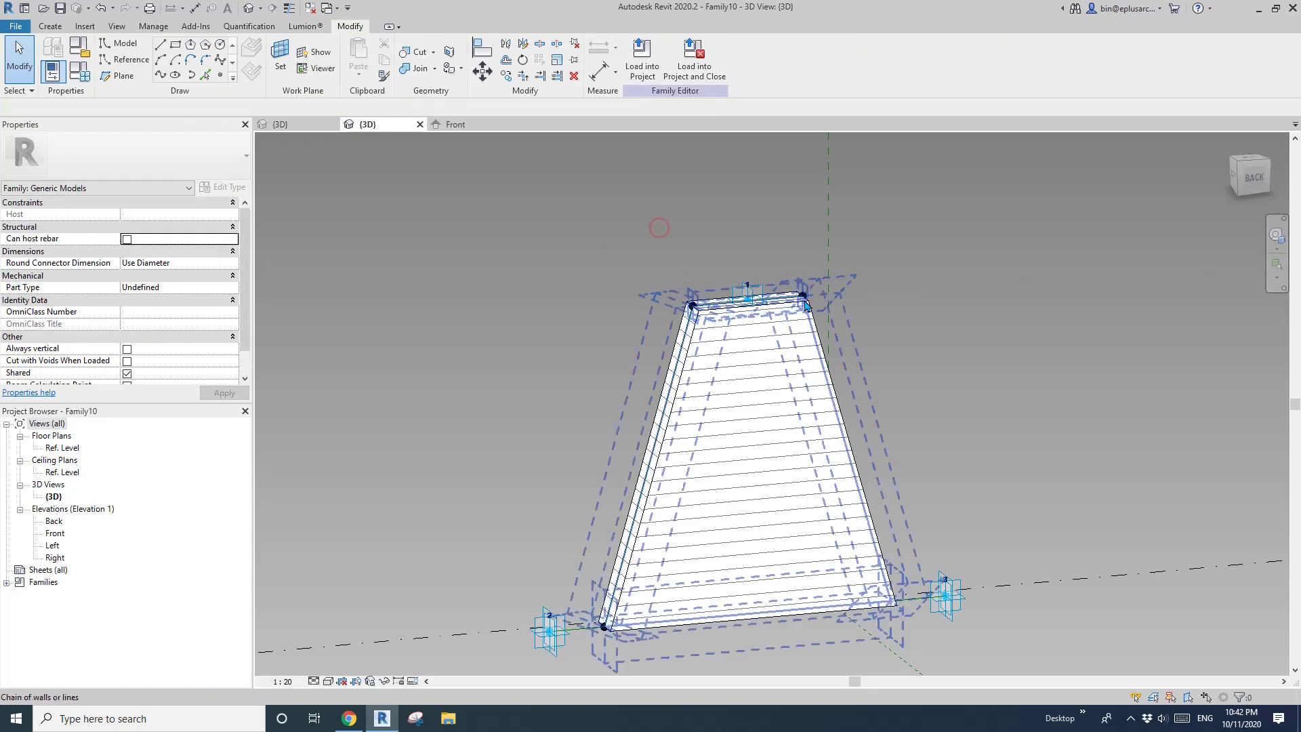
left_click(693, 306)
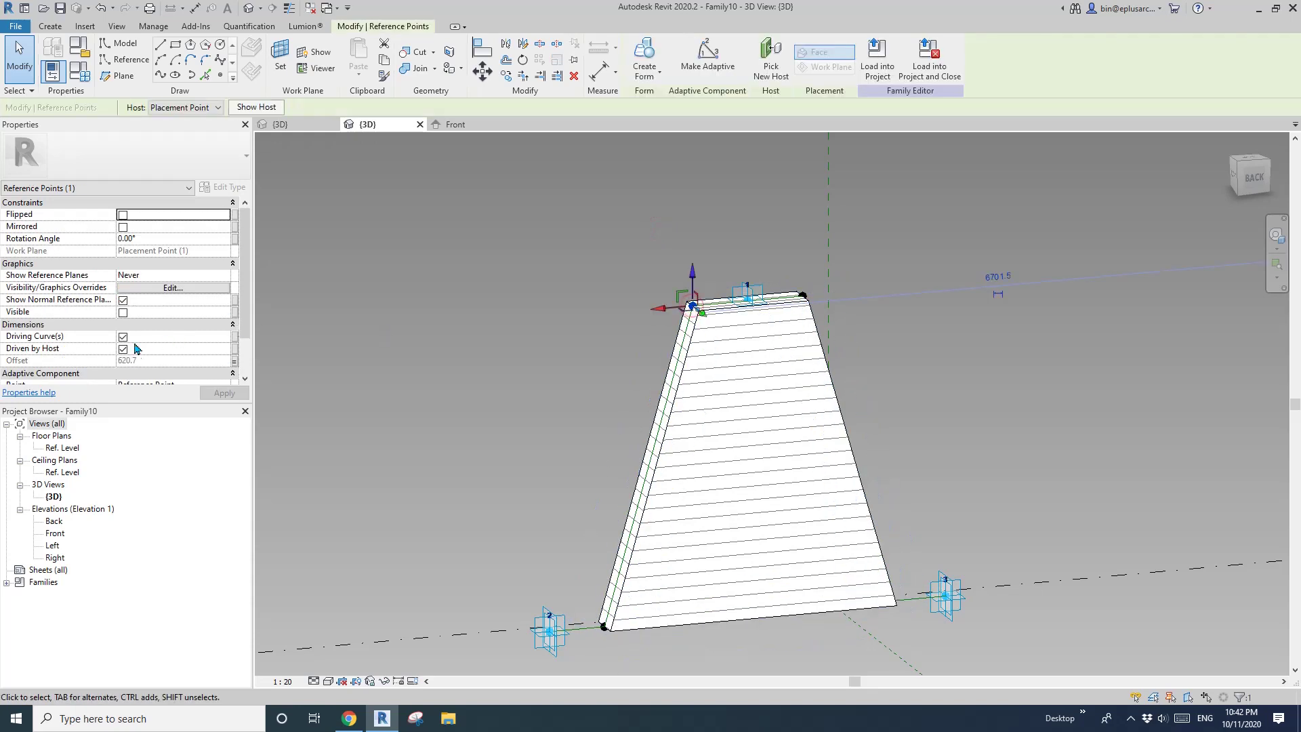
left_click(234, 361)
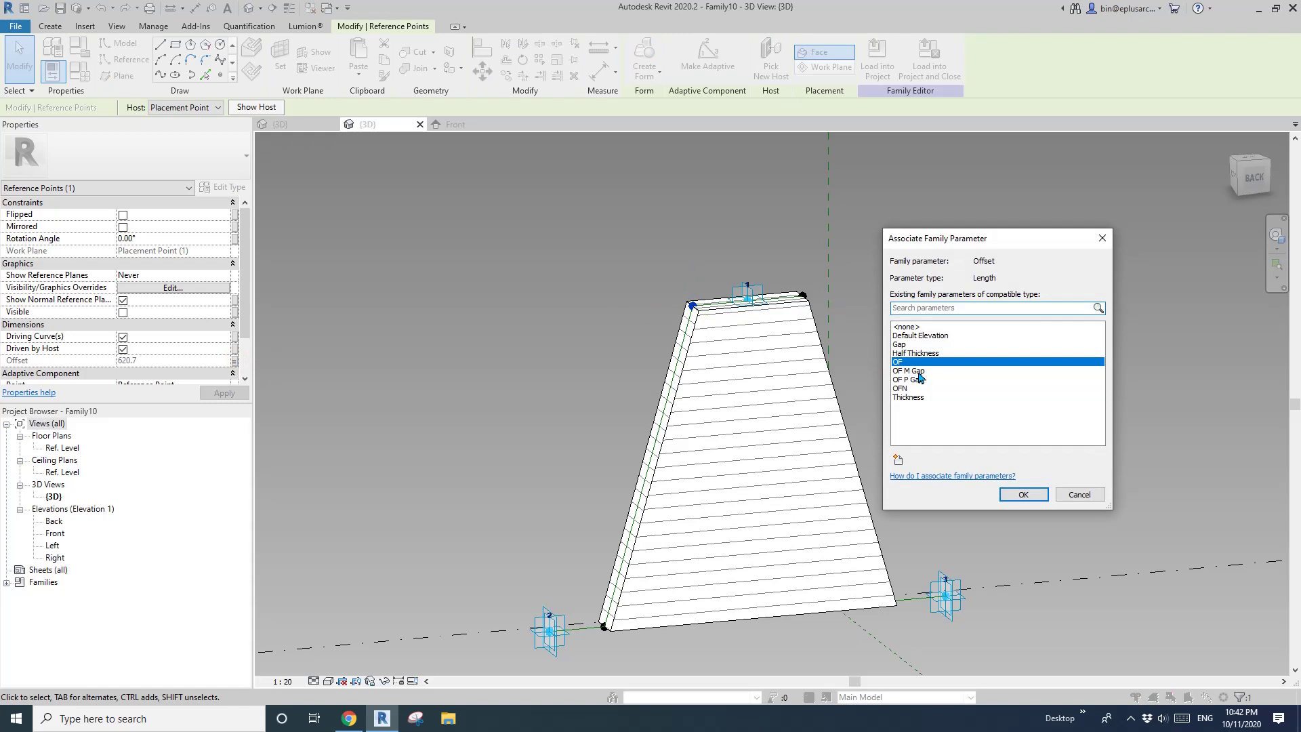
left_click(917, 371)
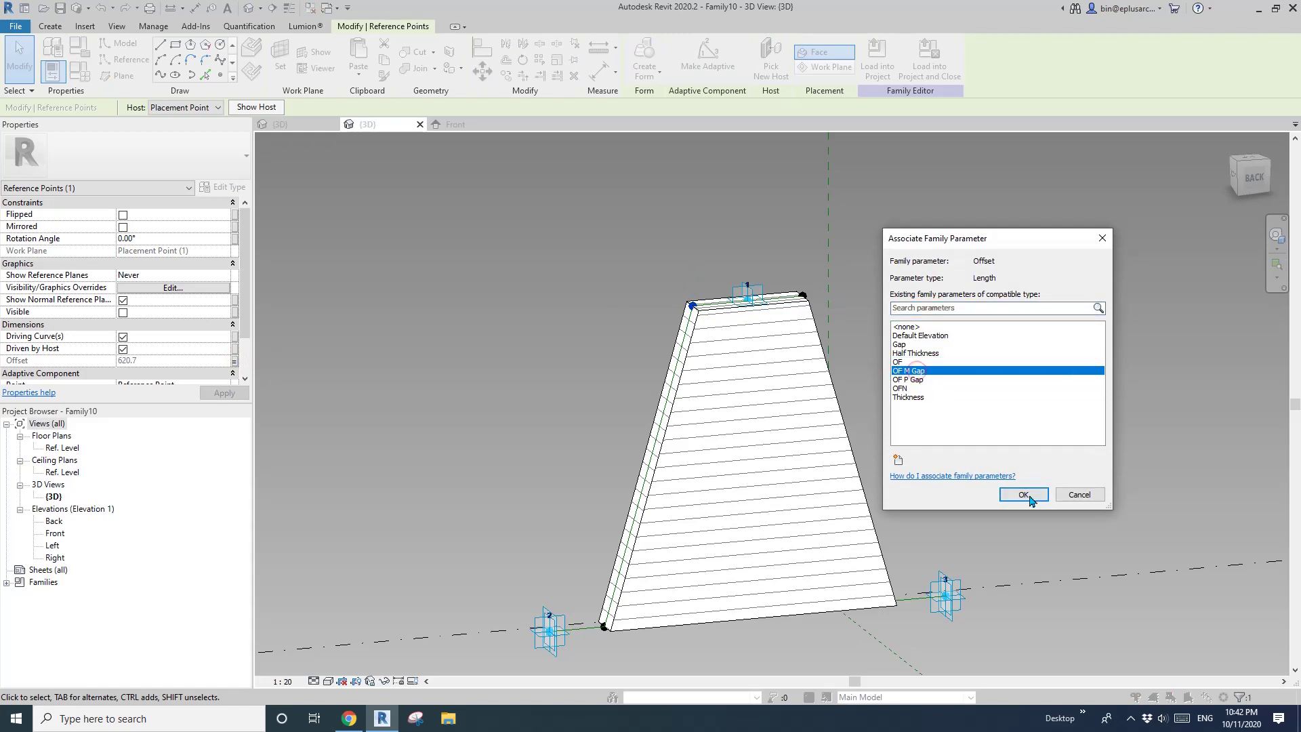
left_click(1023, 495)
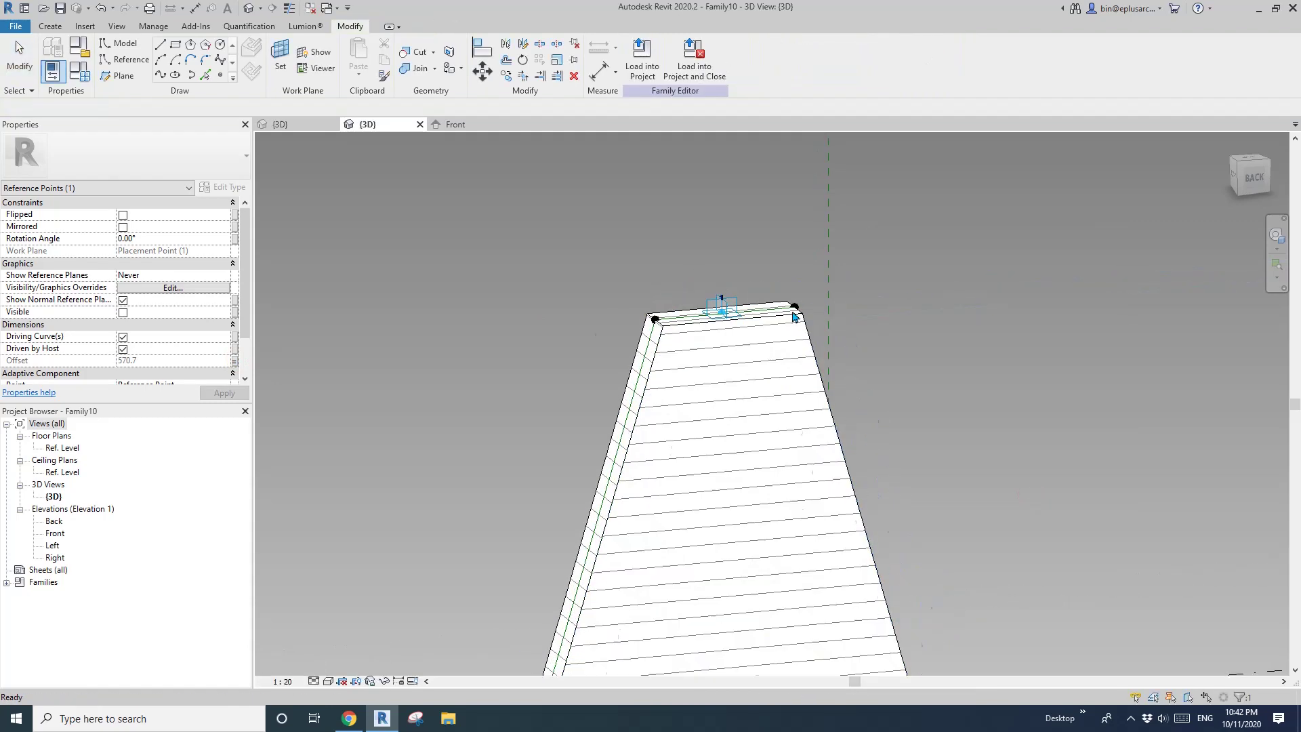
Step: Associate the other top-edge reference point's offset with a new instance parameter OF M Gap N and give it the formula -OF M Gap
left_click(234, 362)
left_click(938, 388)
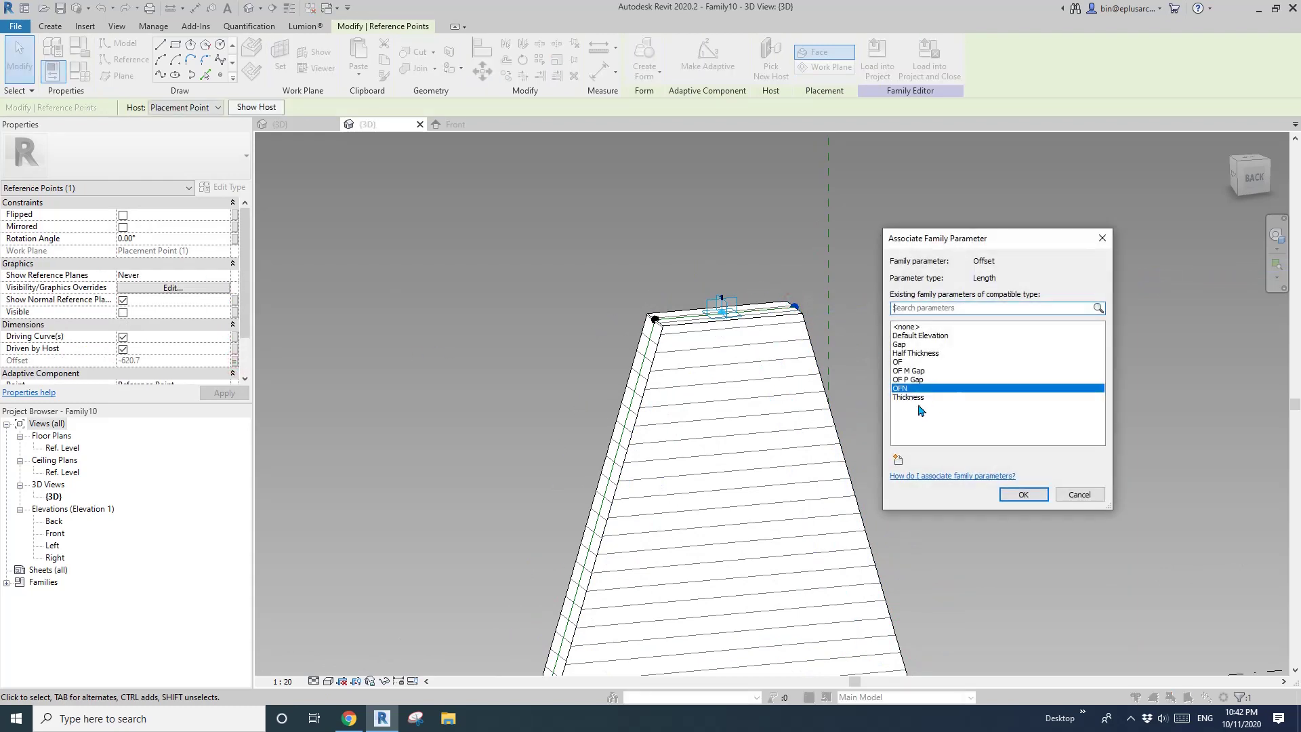
left_click(899, 460)
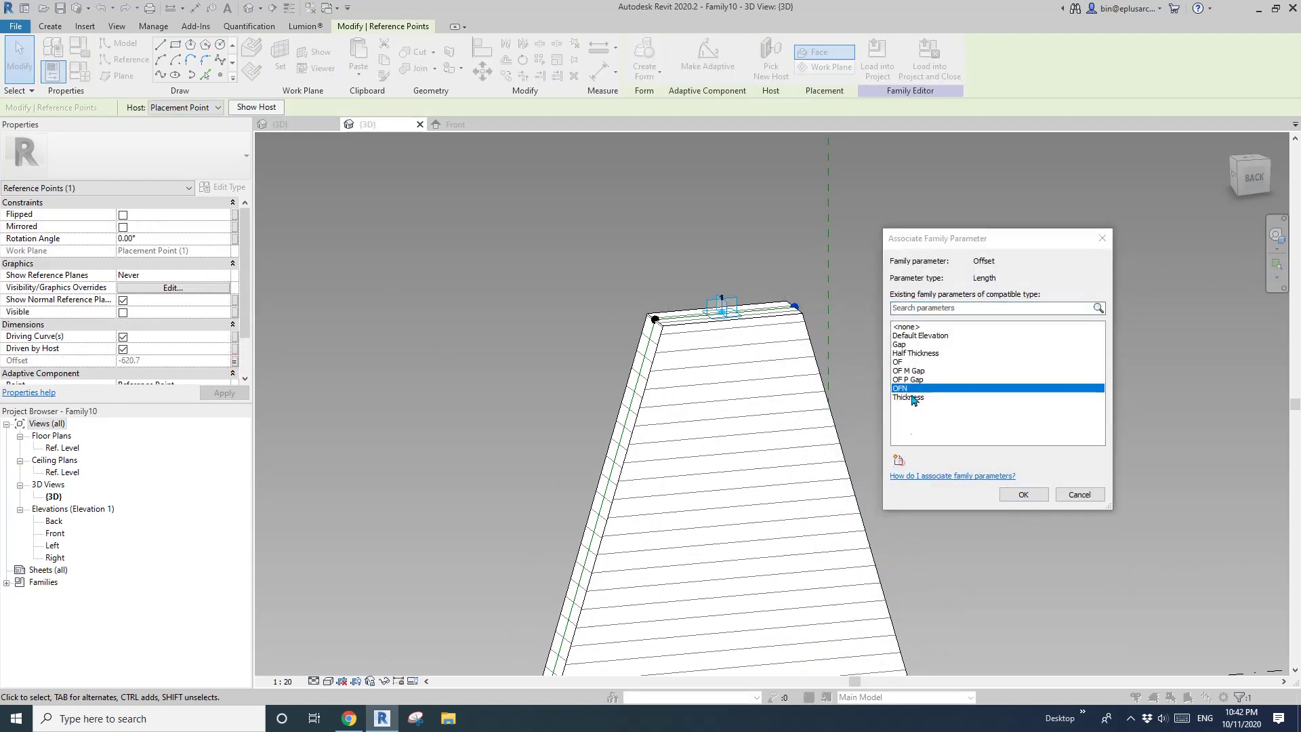
type("OF")
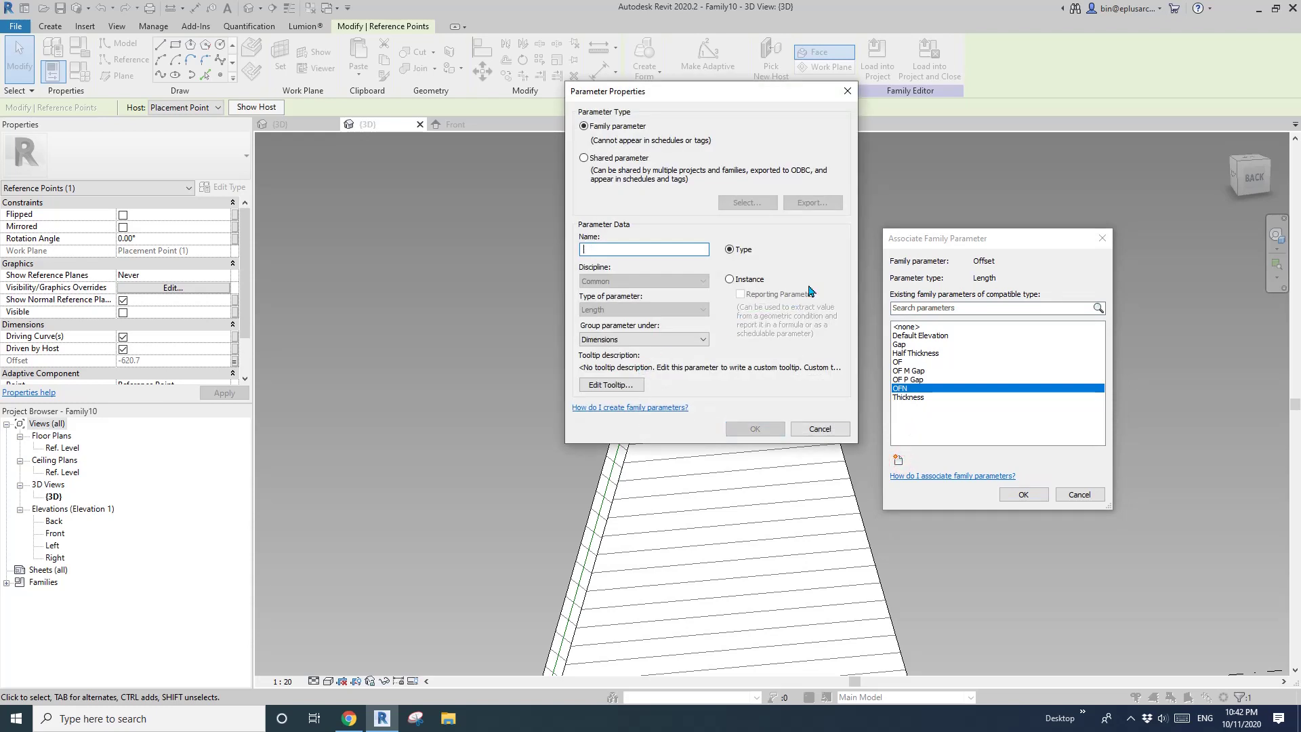
type("F M Gap N")
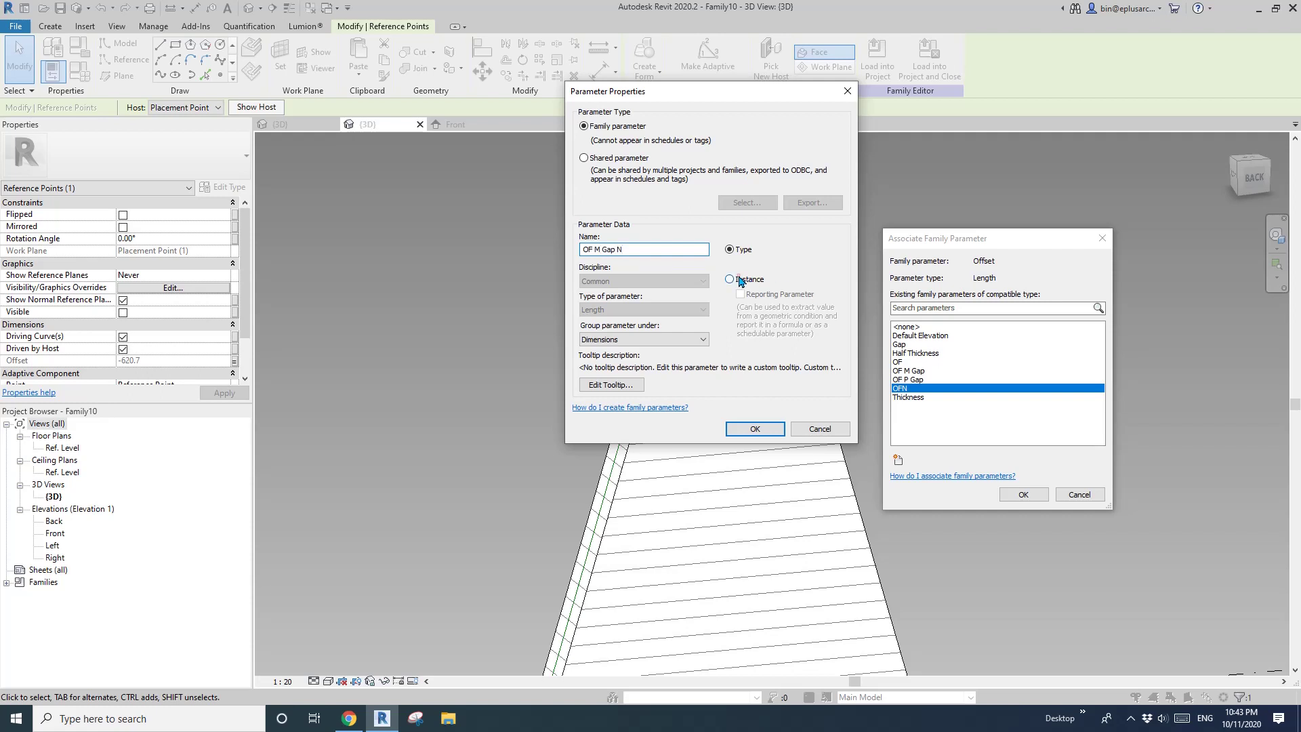
left_click(740, 280)
left_click(755, 428)
left_click(1023, 493)
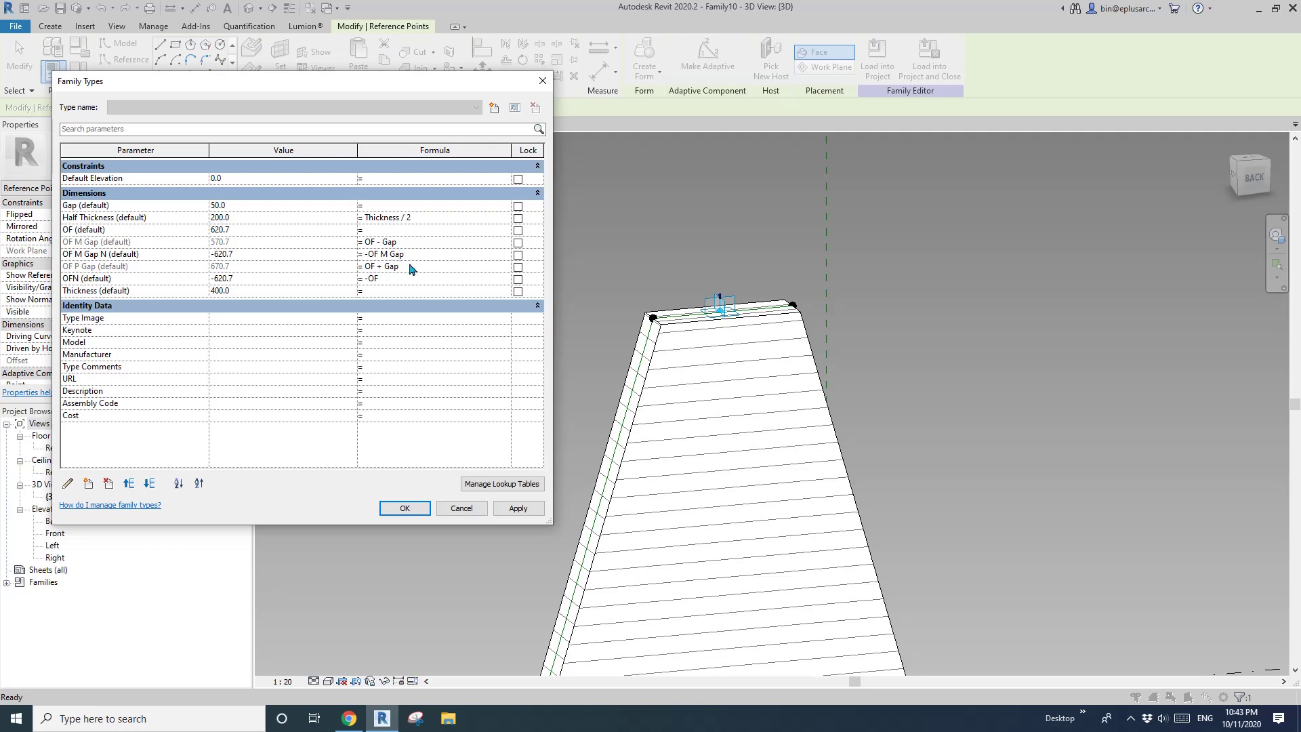
left_click(413, 267)
left_click(415, 508)
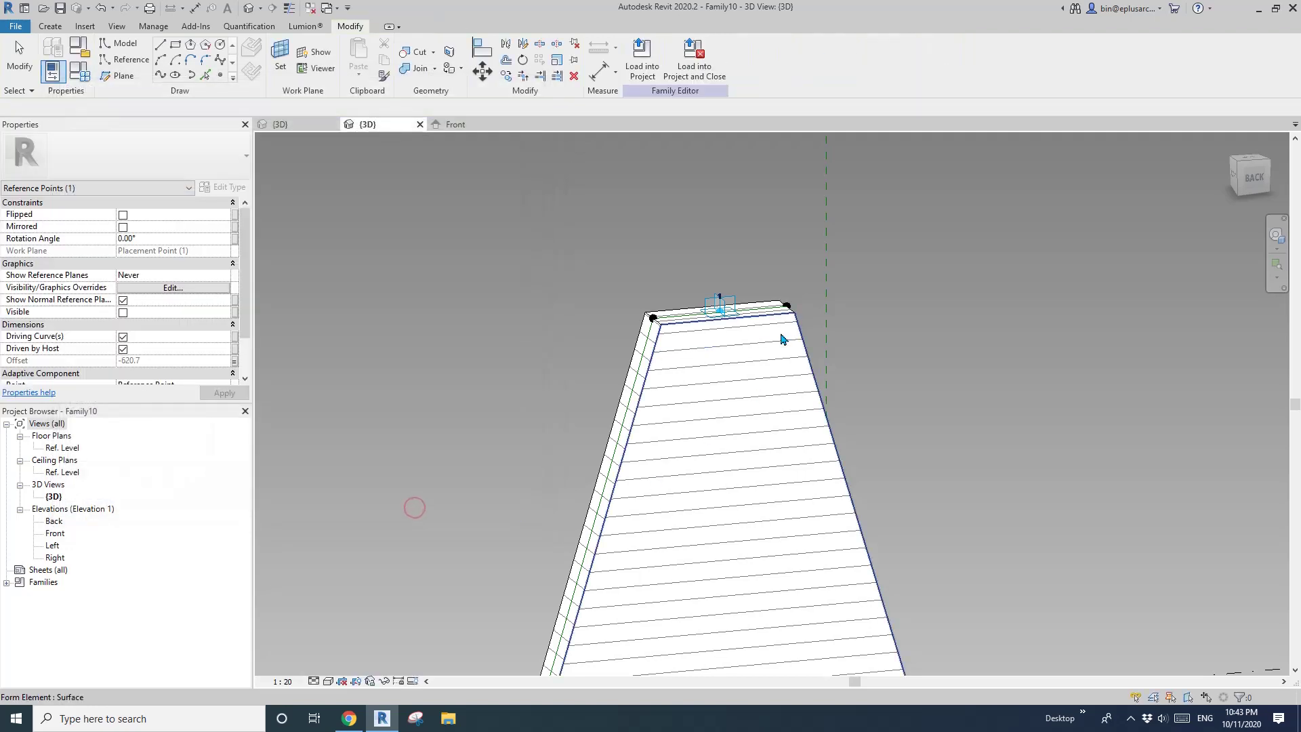
Step: Associate the segment length of the bottom reference point near adaptive point 2 with the OF P Gap parameter
scroll(752, 346, "down", 2)
middle_click_drag(616, 401, 561, 182)
scroll(537, 379, "up", 2)
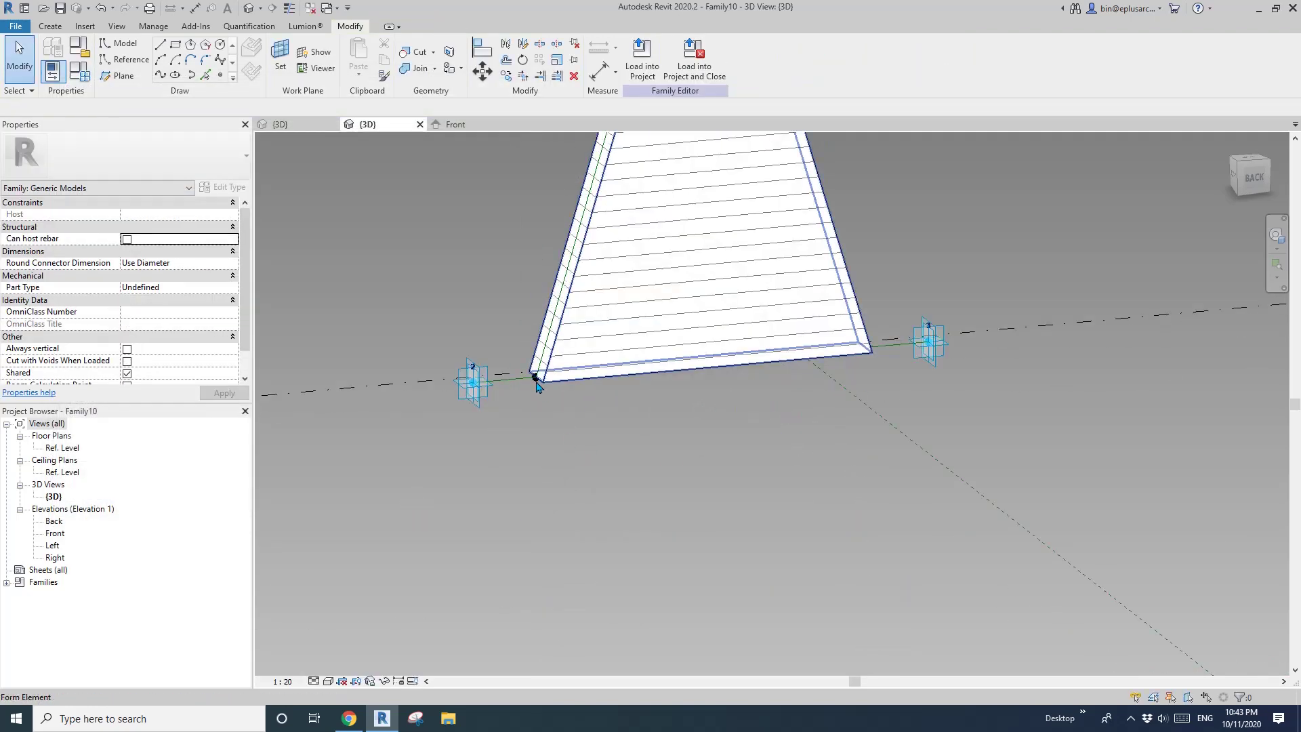
left_click(534, 378)
scroll(533, 378, "up", 2)
key("Escape")
left_click_drag(497, 312, 549, 400)
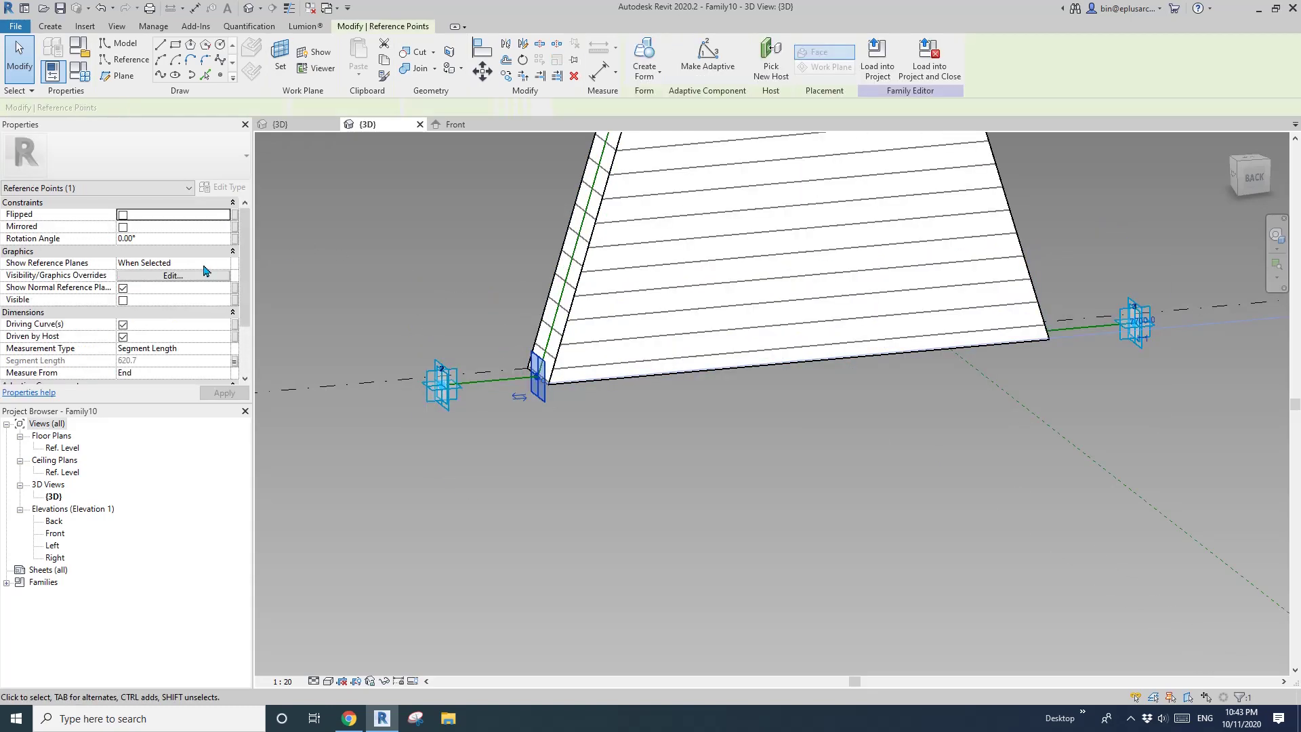
left_click(234, 362)
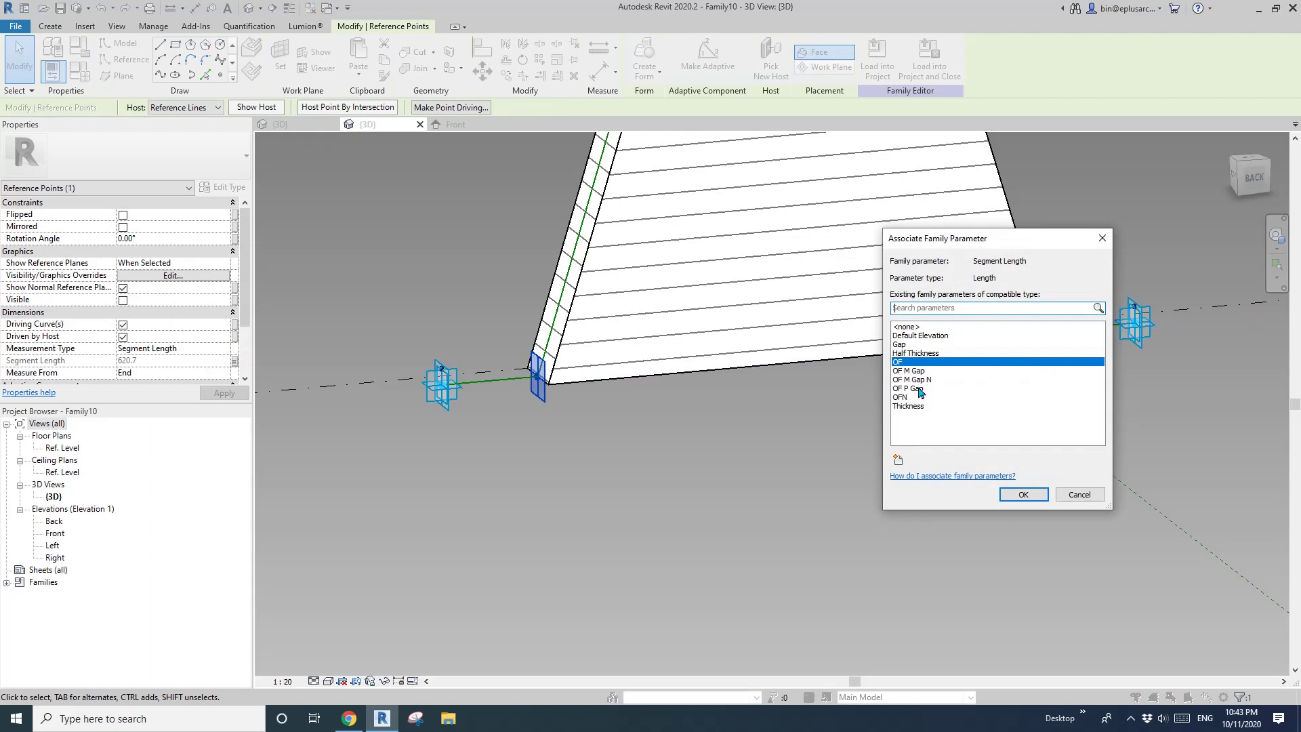
left_click(920, 391)
left_click(1024, 495)
Step: Associate the segment length of the bottom reference point near adaptive point 3 with the OF P Gap parameter
middle_click_drag(1071, 345, 815, 505)
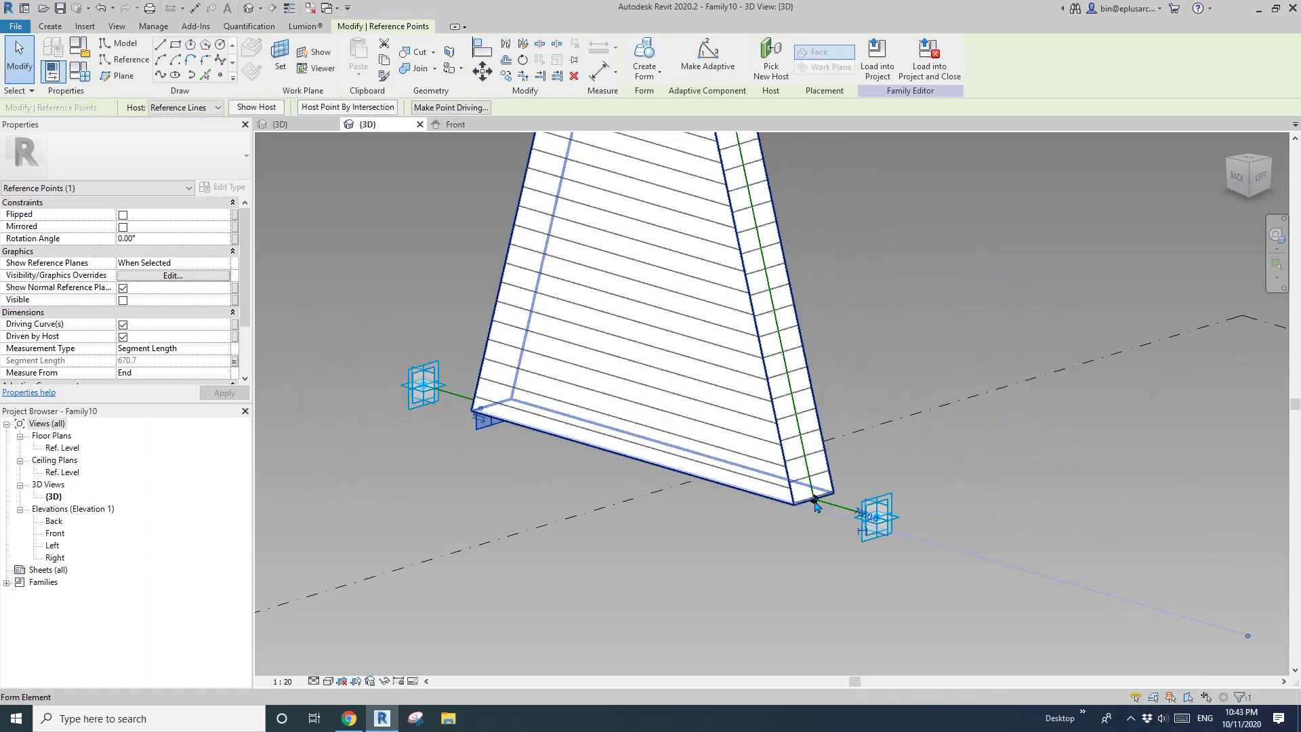
left_click(815, 505)
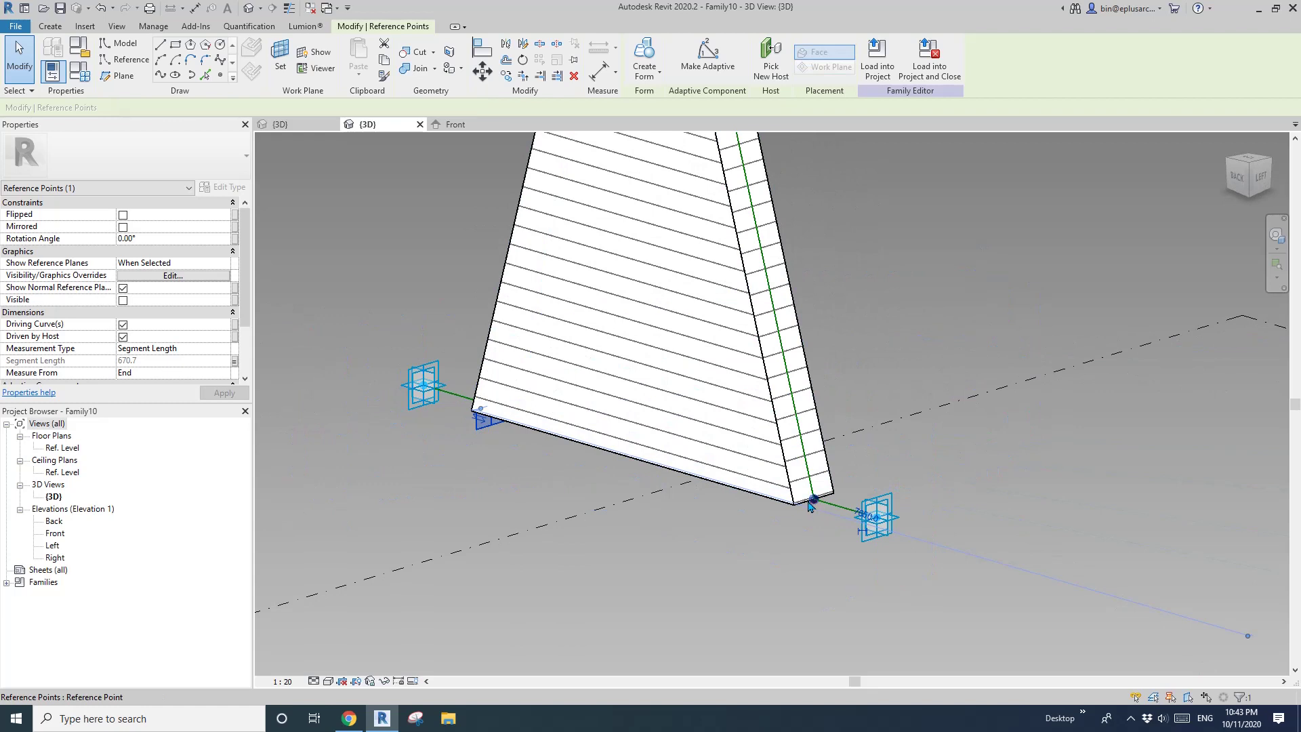
left_click(234, 361)
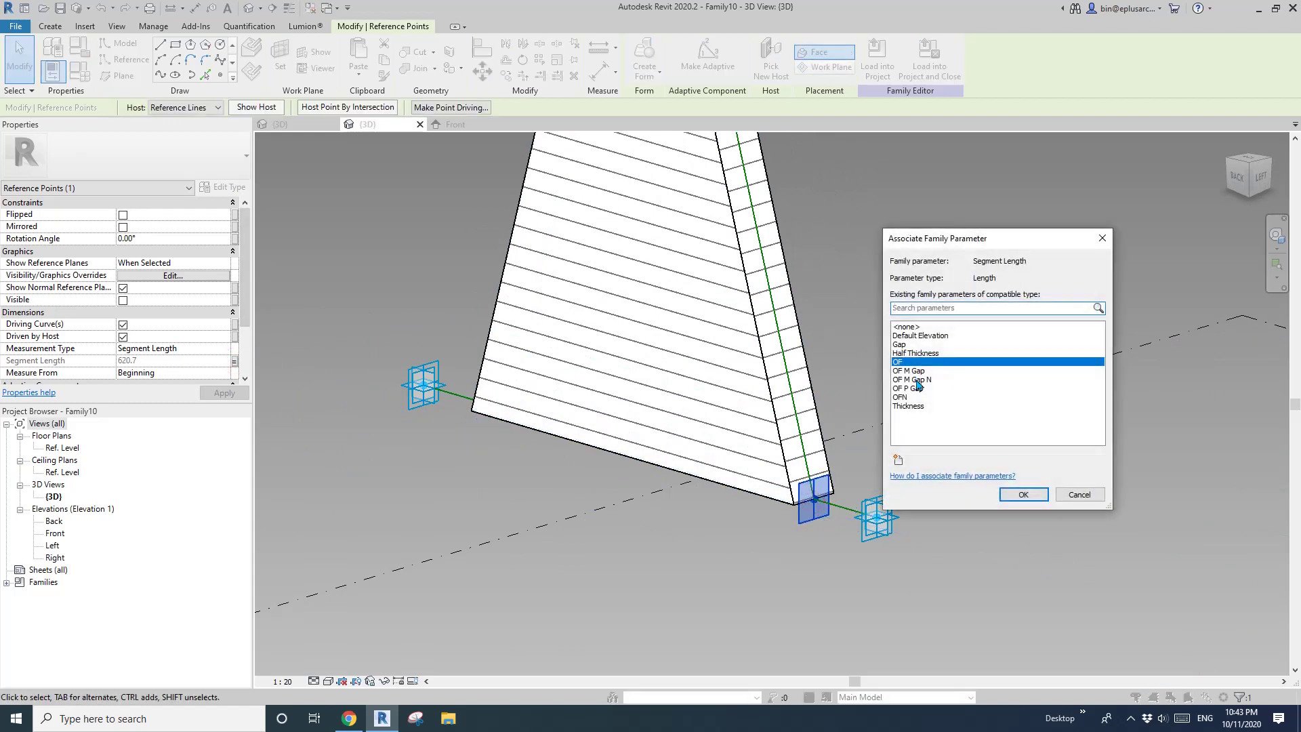
left_click(919, 388)
left_click(1023, 495)
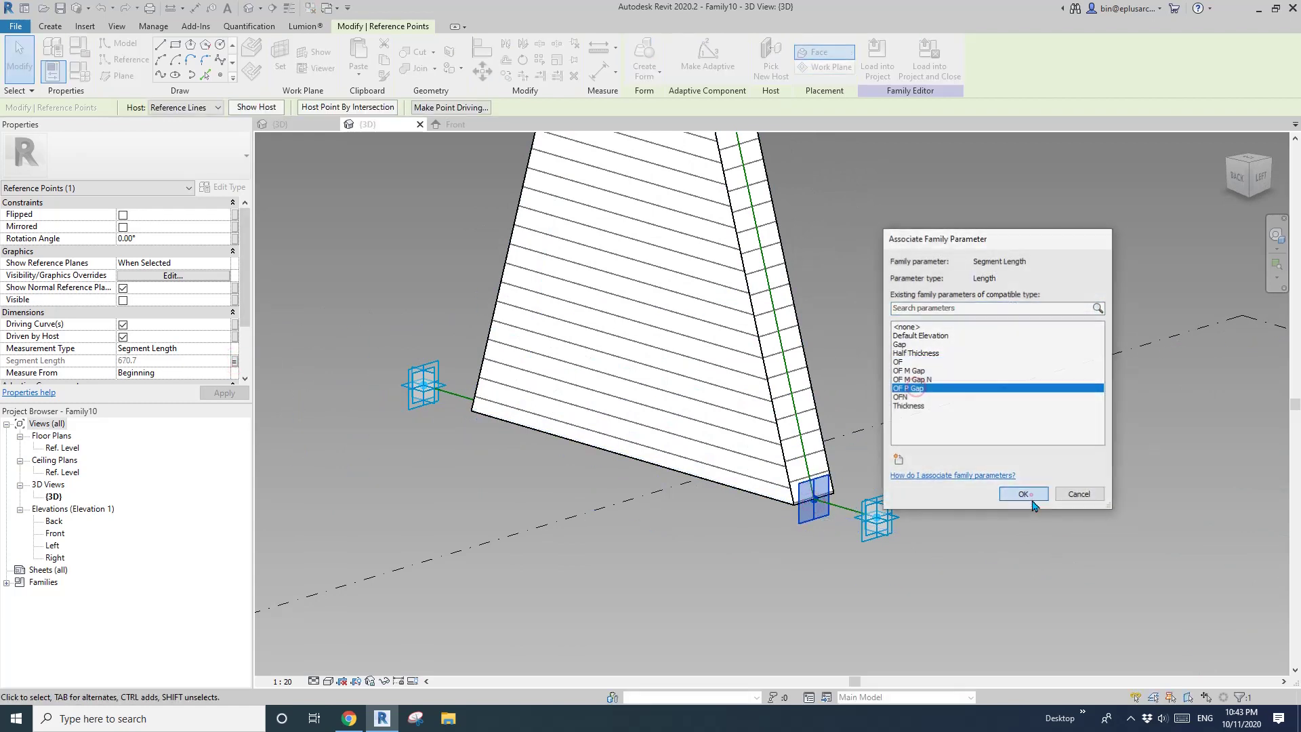
Step: Load the panel family into the mass family and overwrite the existing version
scroll(842, 412, "down", 2)
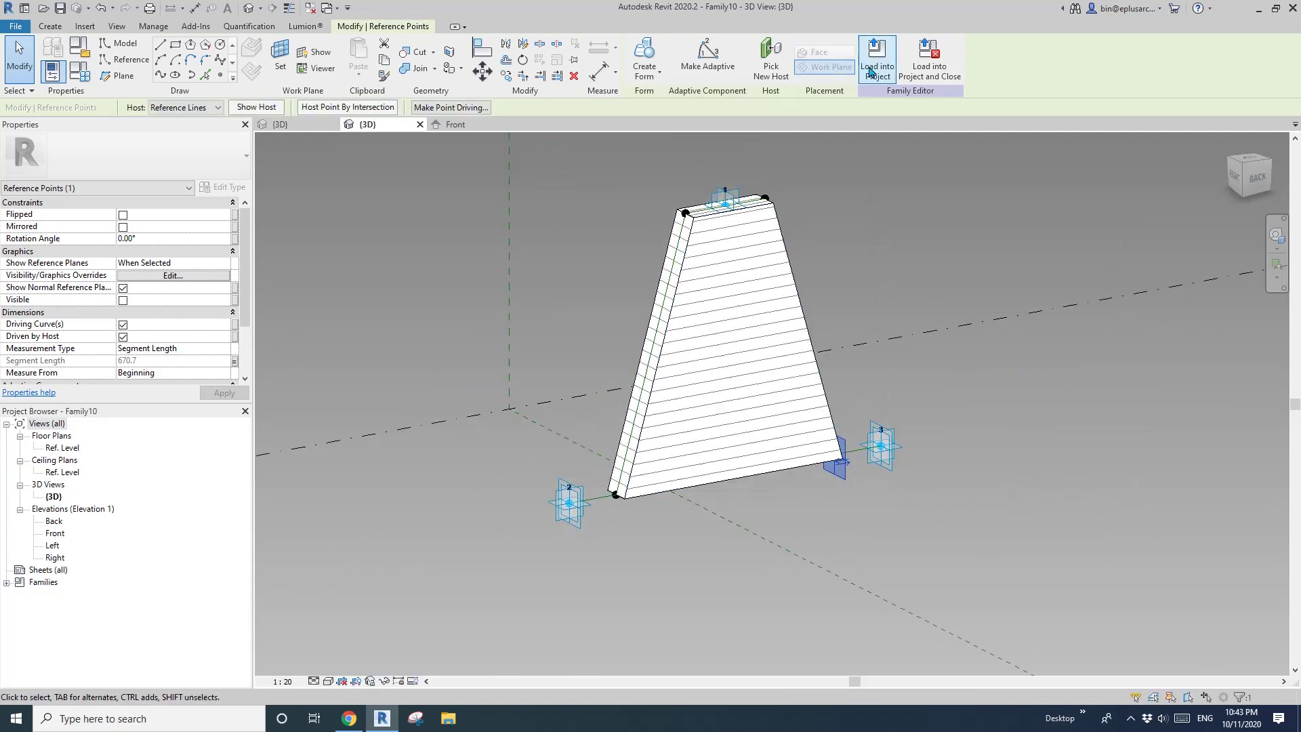
left_click(877, 58)
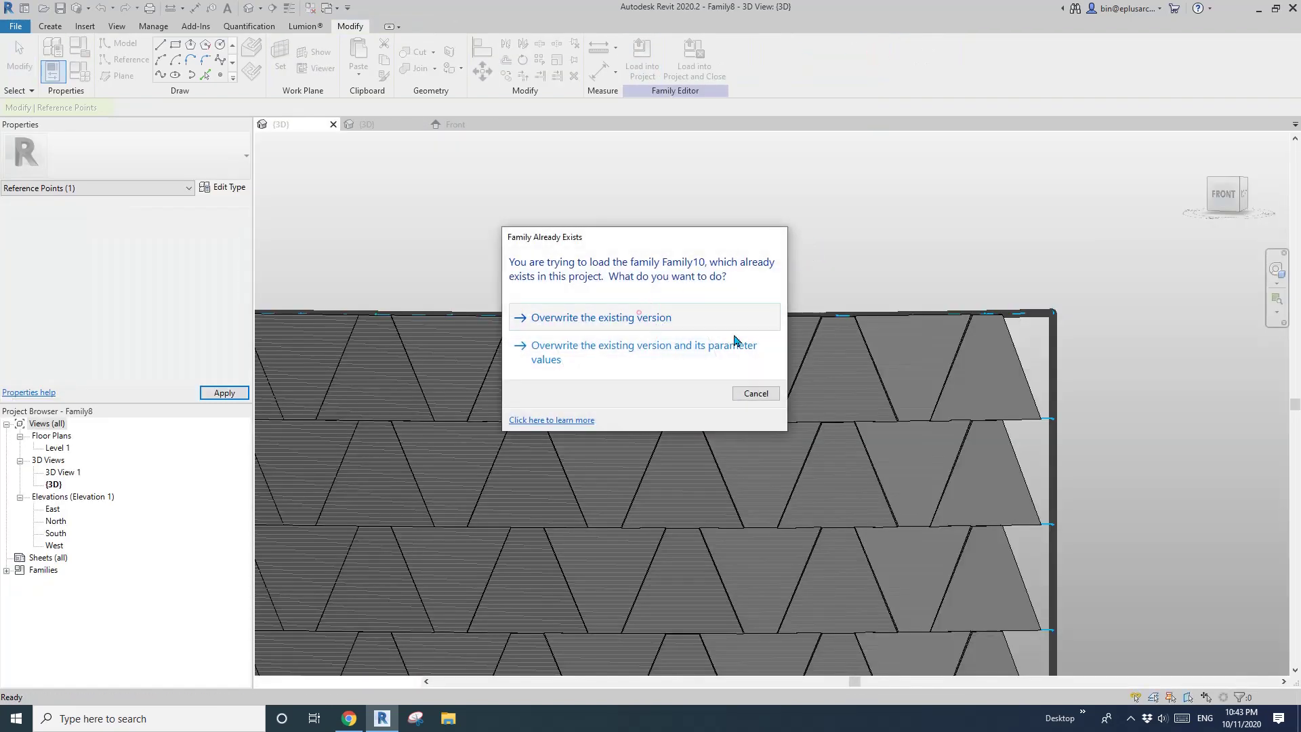
left_click(735, 324)
key("Escape")
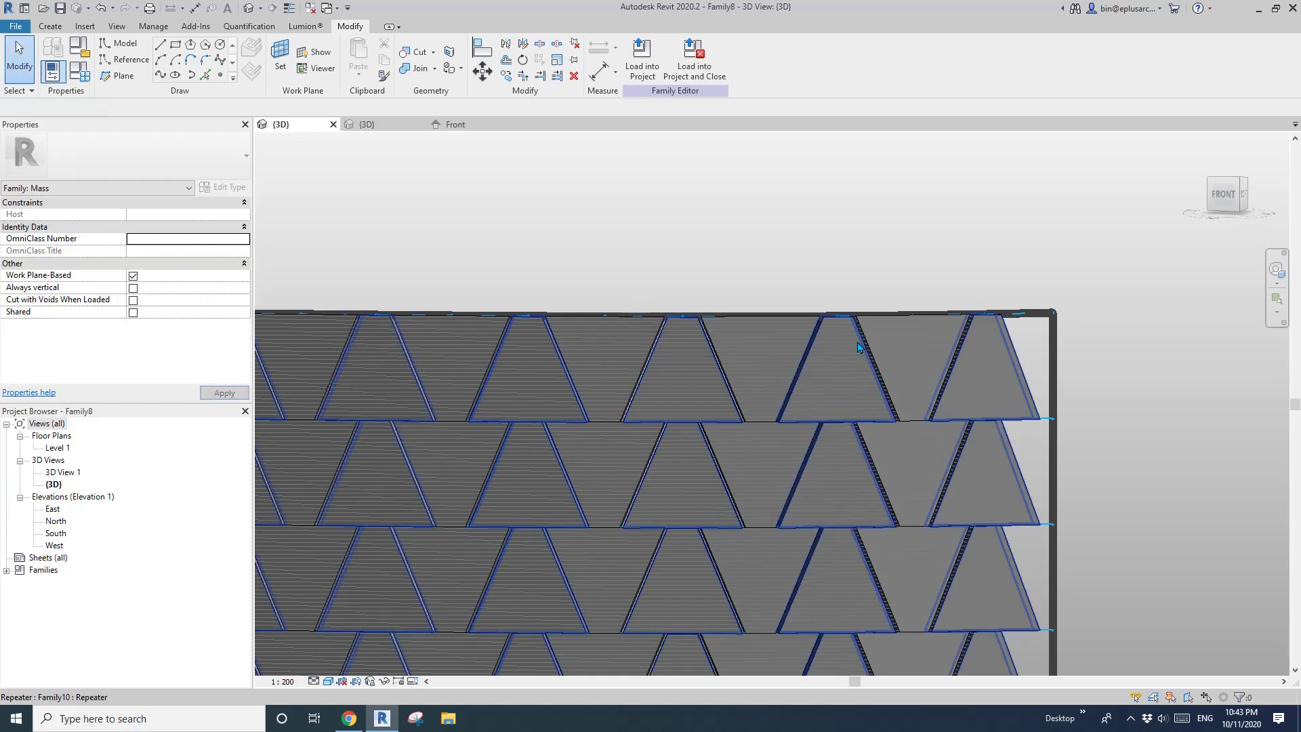
Step: Select all repeated panel components on the curved wall and set their Gap to 100
middle_click_drag(857, 347, 836, 451, "shift")
scroll(836, 452, "up", 8)
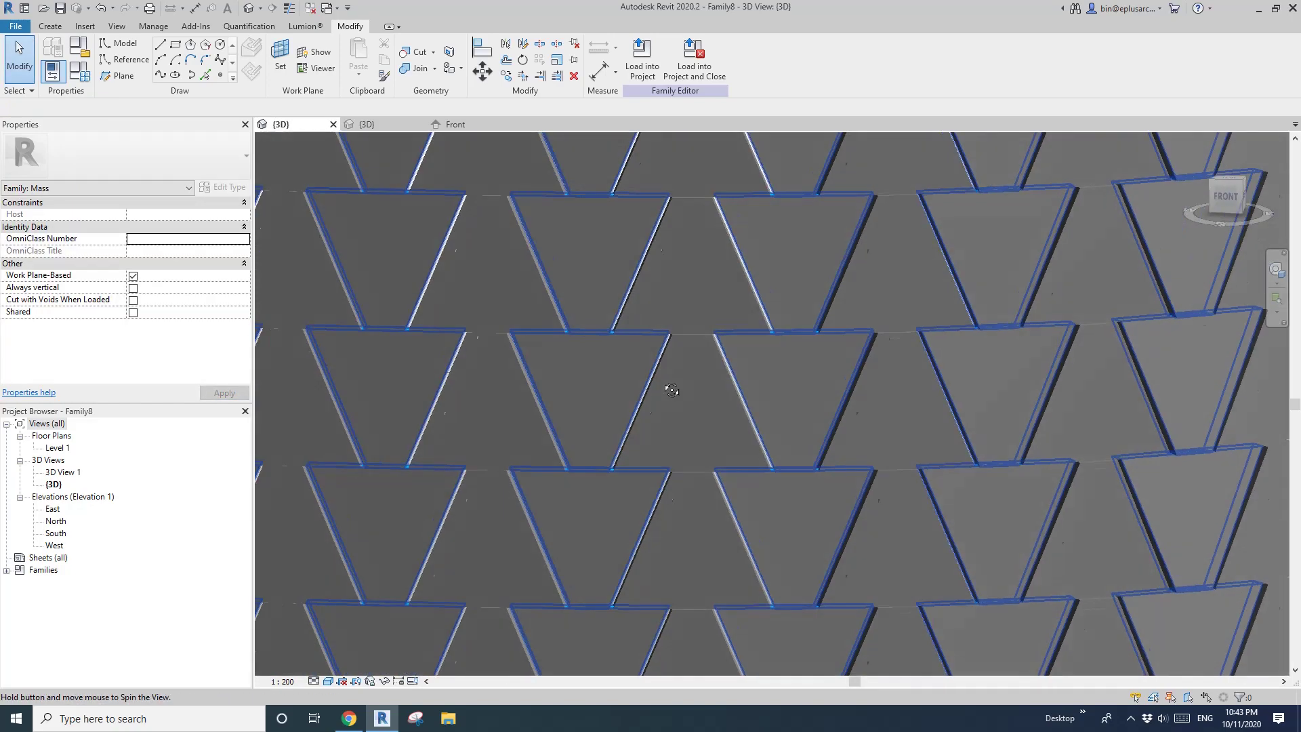
middle_click_drag(671, 390, 742, 377, "shift")
scroll(742, 378, "down", 2)
left_click(748, 379)
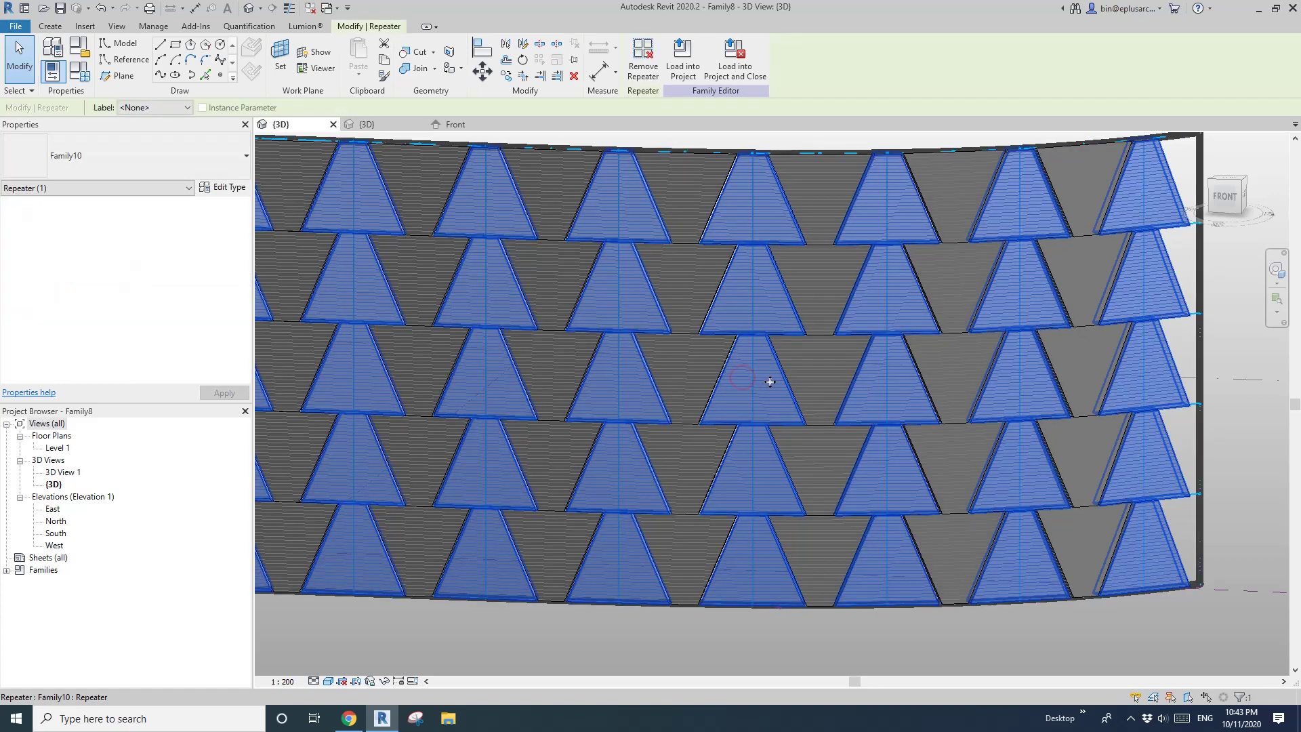
key("Tab")
left_click(770, 382)
key("a")
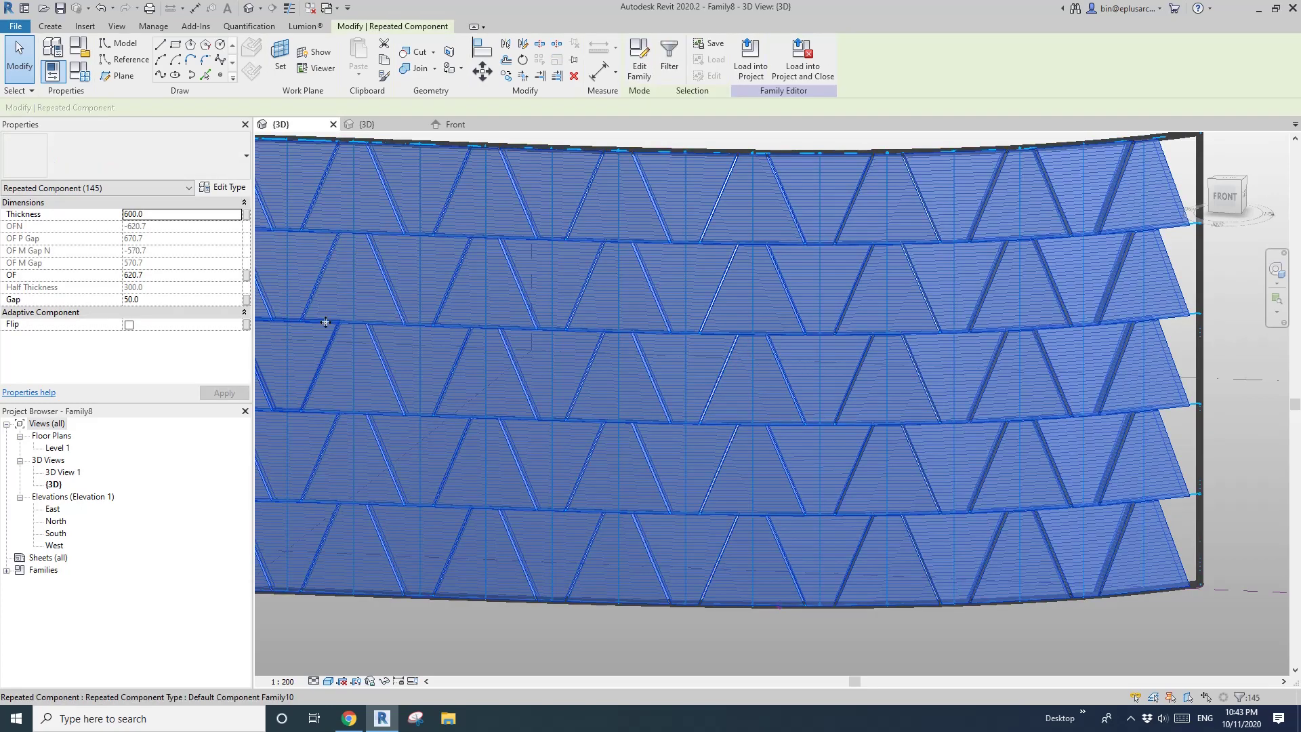
left_click(166, 304)
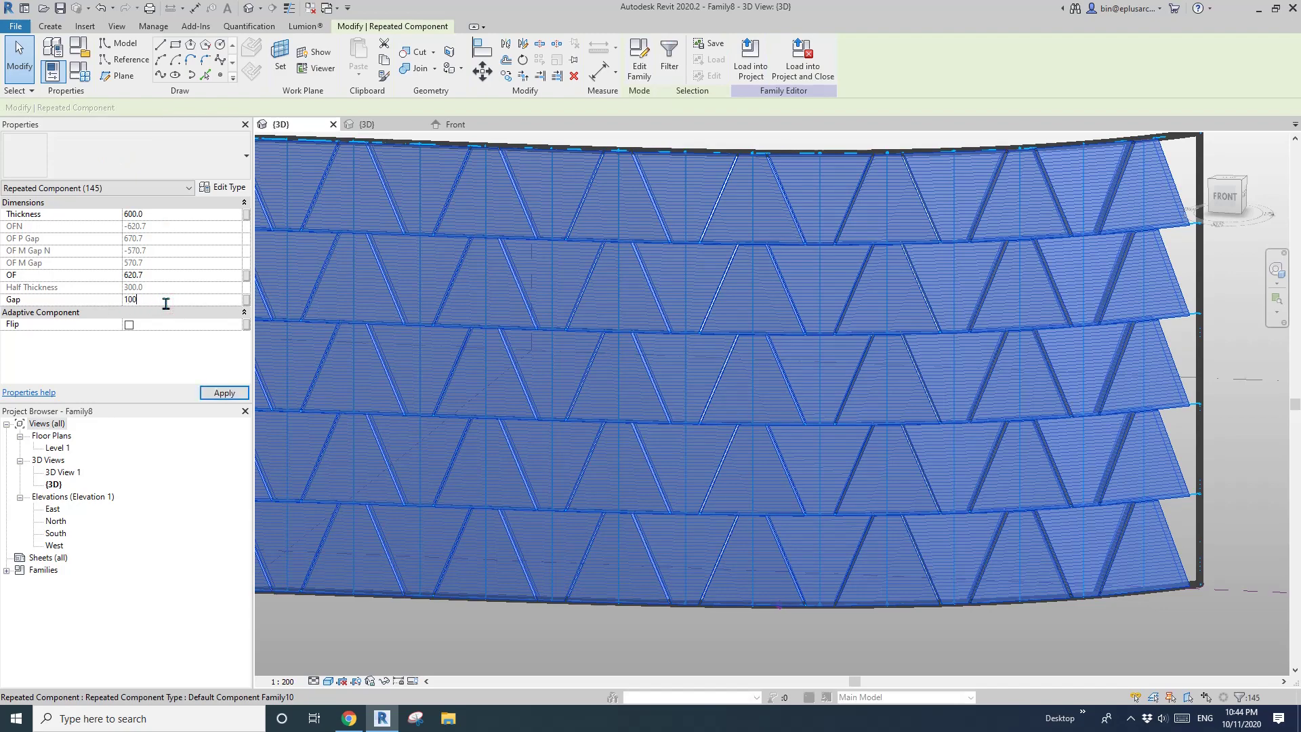
type("100")
key("Return")
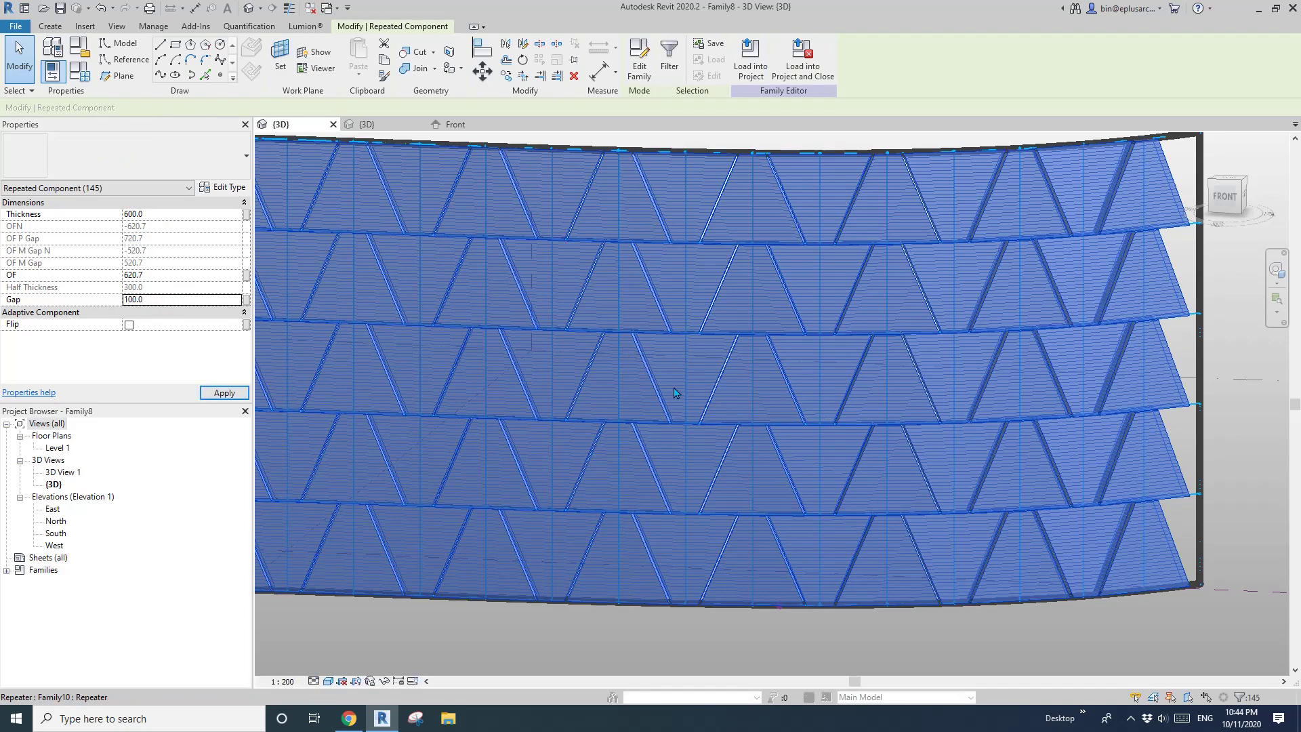
key("Escape")
Step: Examine the gaps between the panels along the whole curved wall from several angles and distances
scroll(1014, 490, "down", 3)
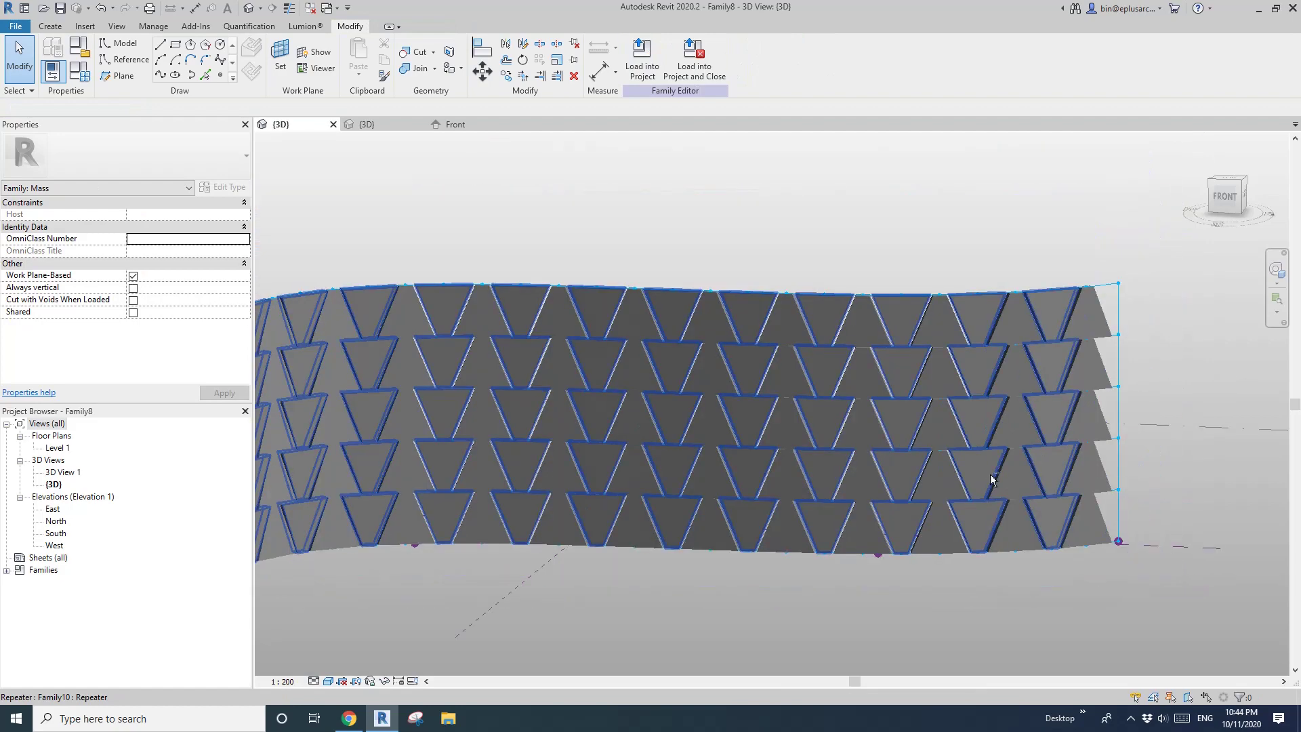
middle_click_drag(993, 482, 959, 372, "shift")
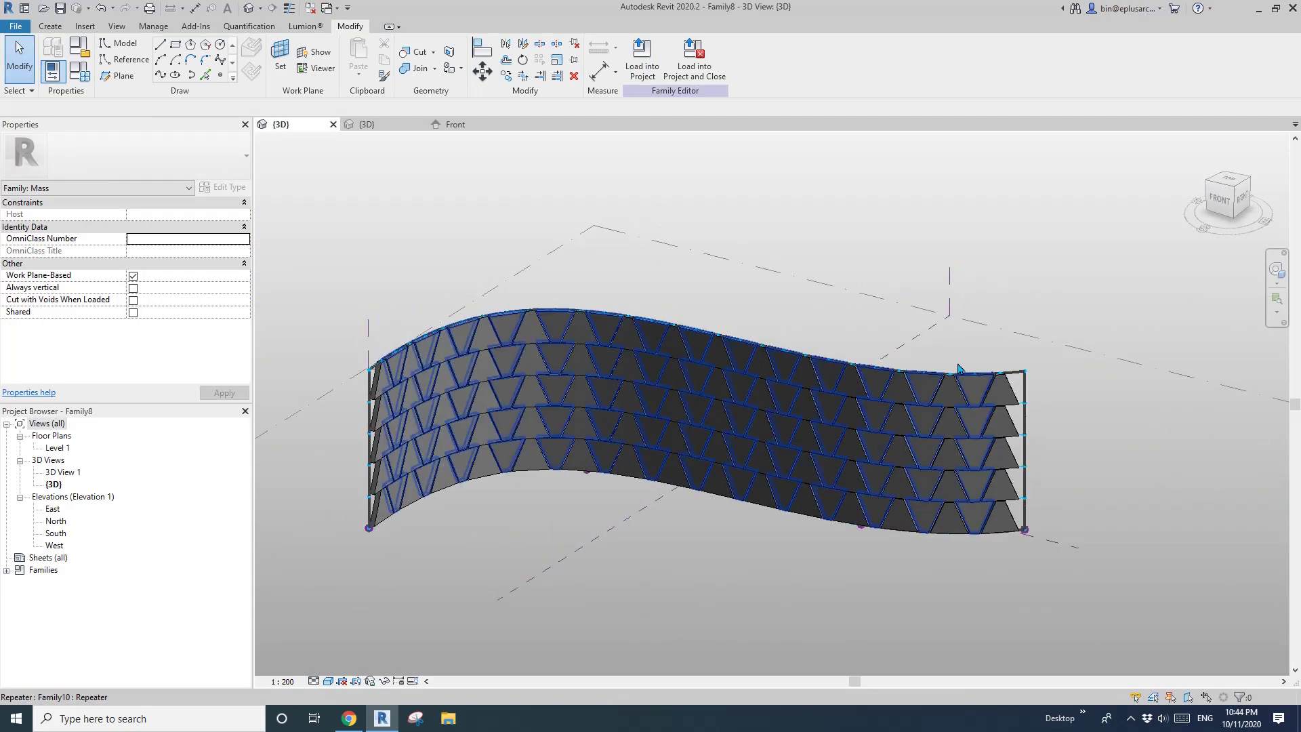
middle_click_drag(802, 367, 842, 383, "shift")
scroll(880, 444, "up", 2)
middle_click_drag(880, 445, 837, 425)
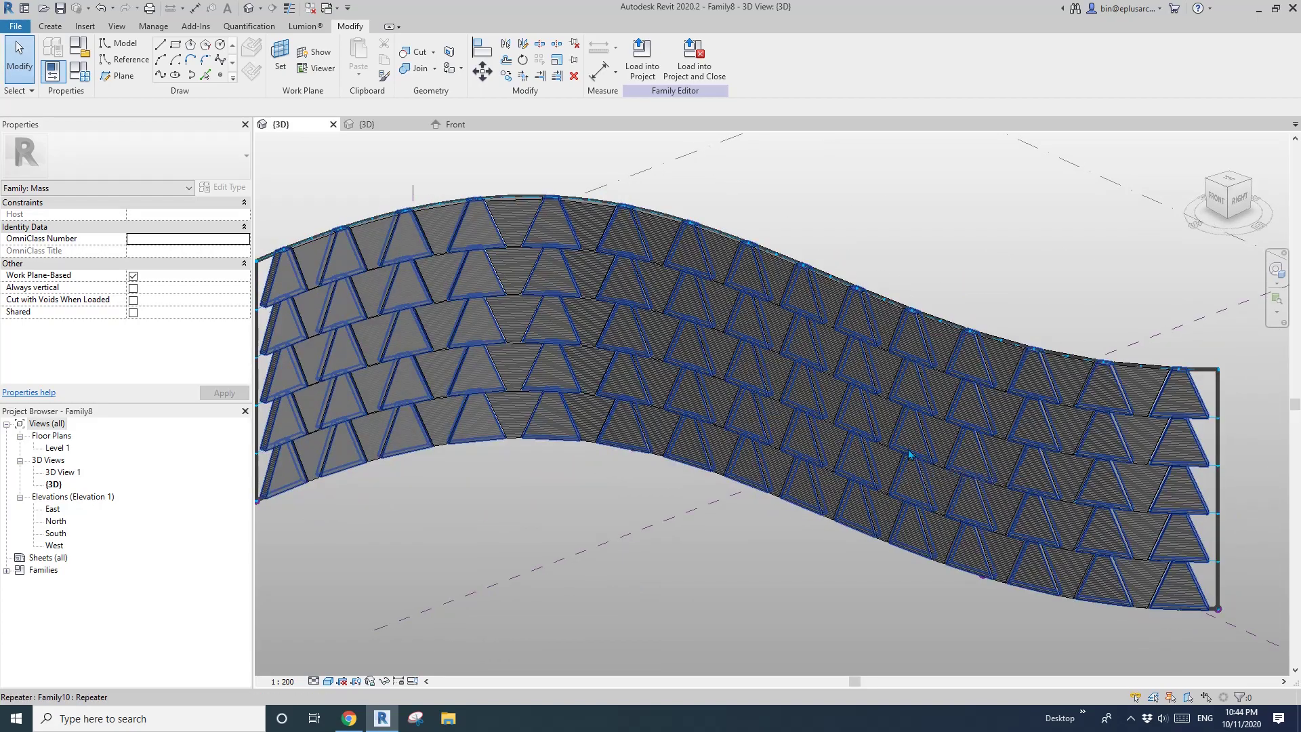
middle_click_drag(911, 454, 928, 458)
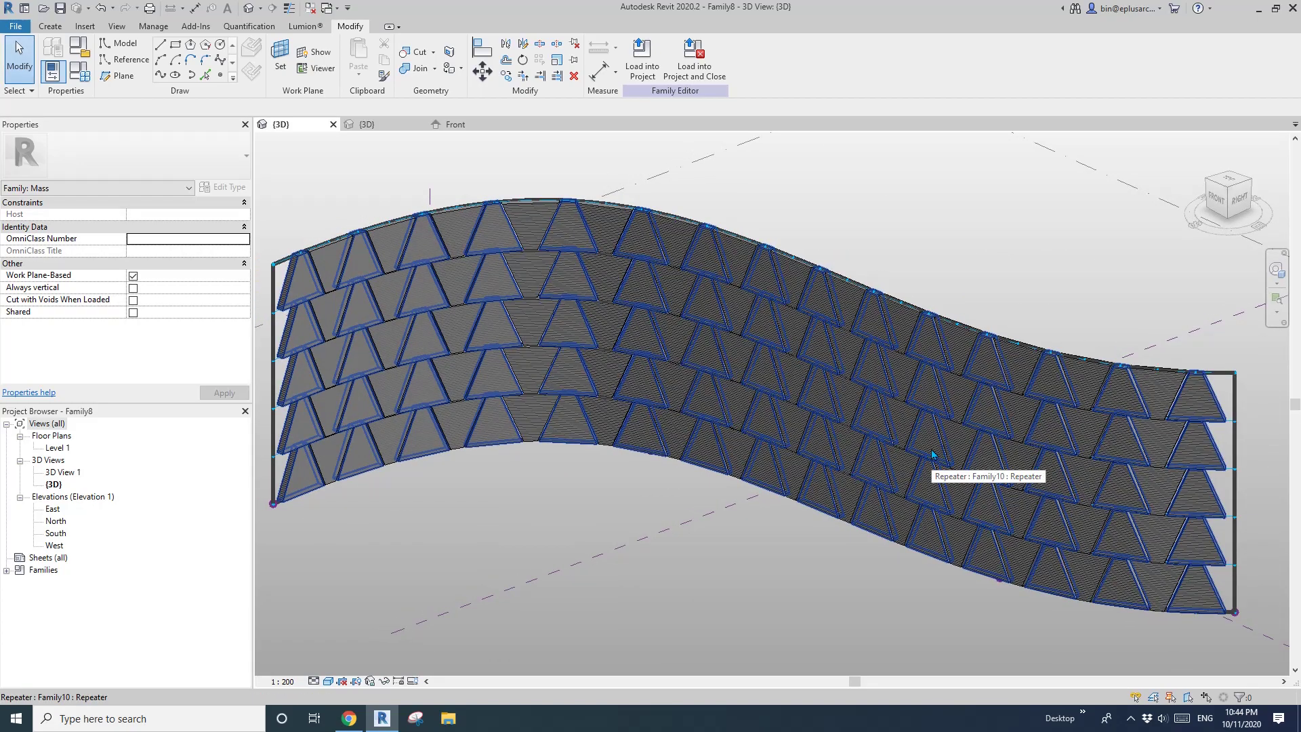
scroll(941, 459, "down", 1)
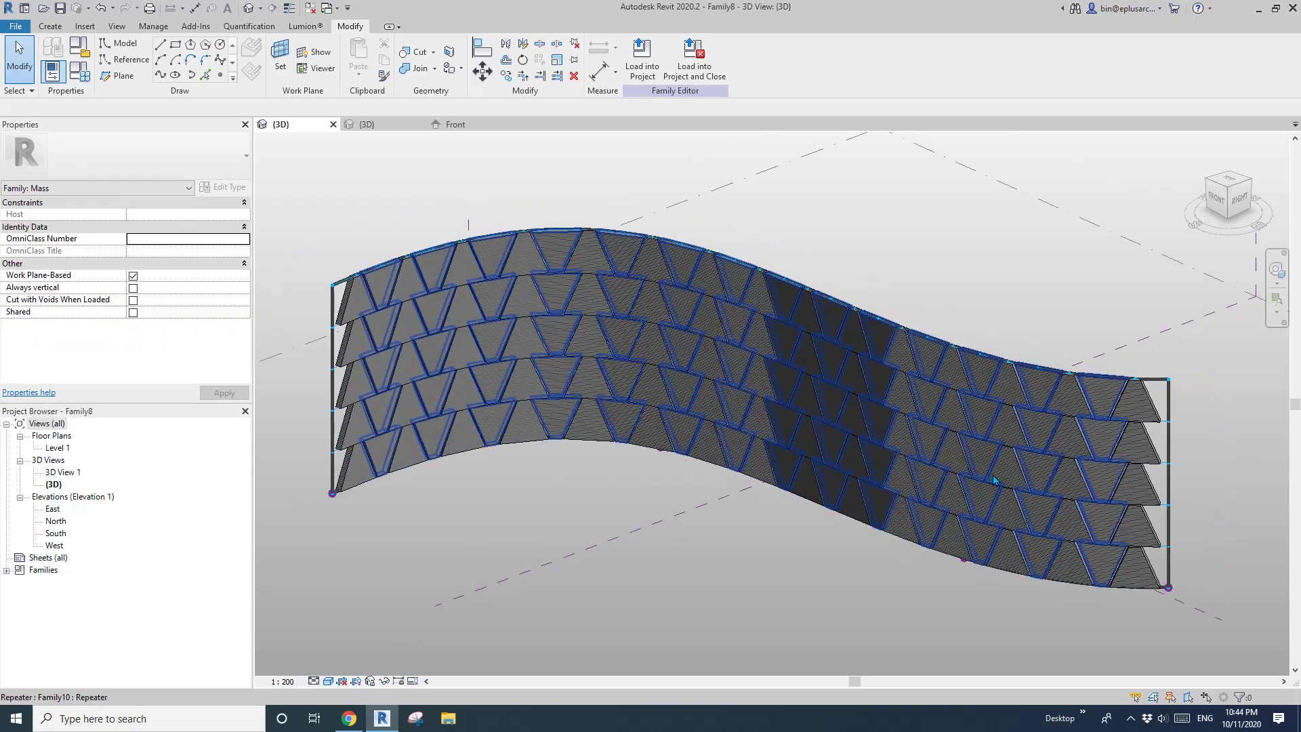
scroll(991, 475, "up", 2)
scroll(1000, 483, "down", 5)
scroll(832, 520, "up", 4)
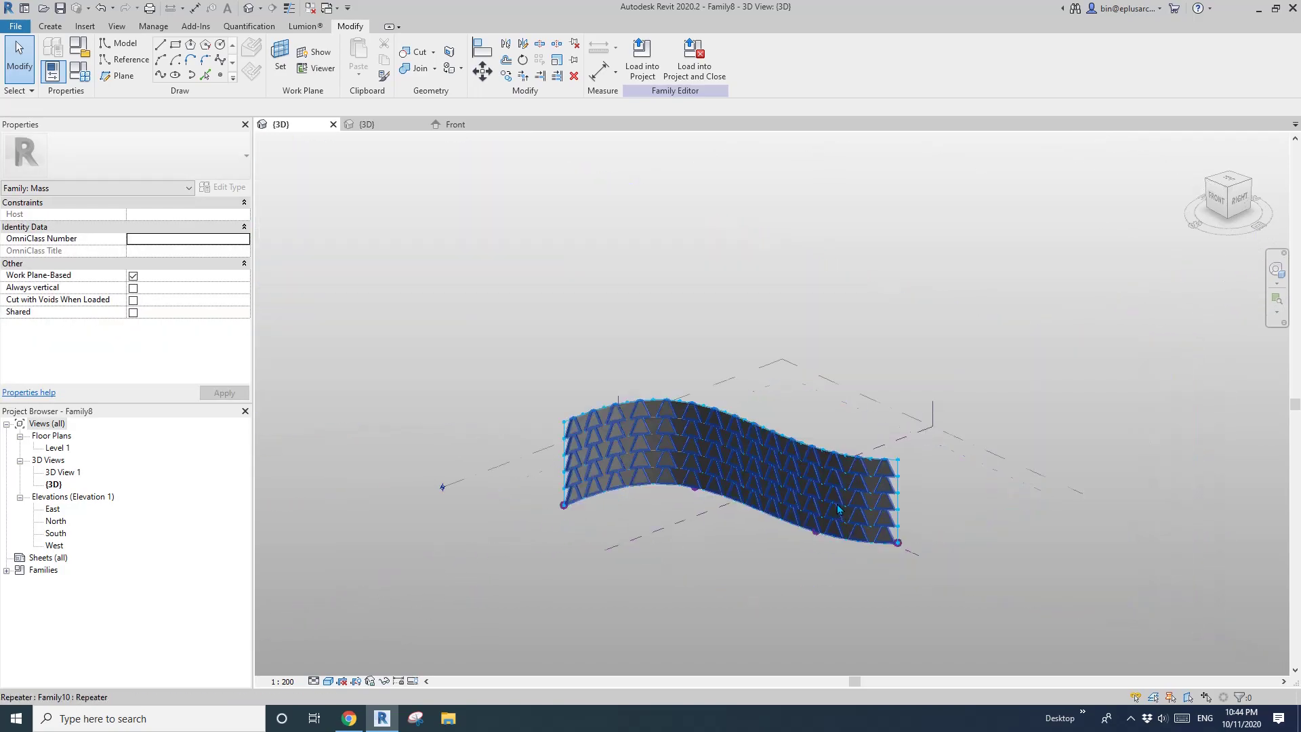
scroll(832, 521, "down", 1)
middle_click_drag(832, 521, 838, 484, "shift")
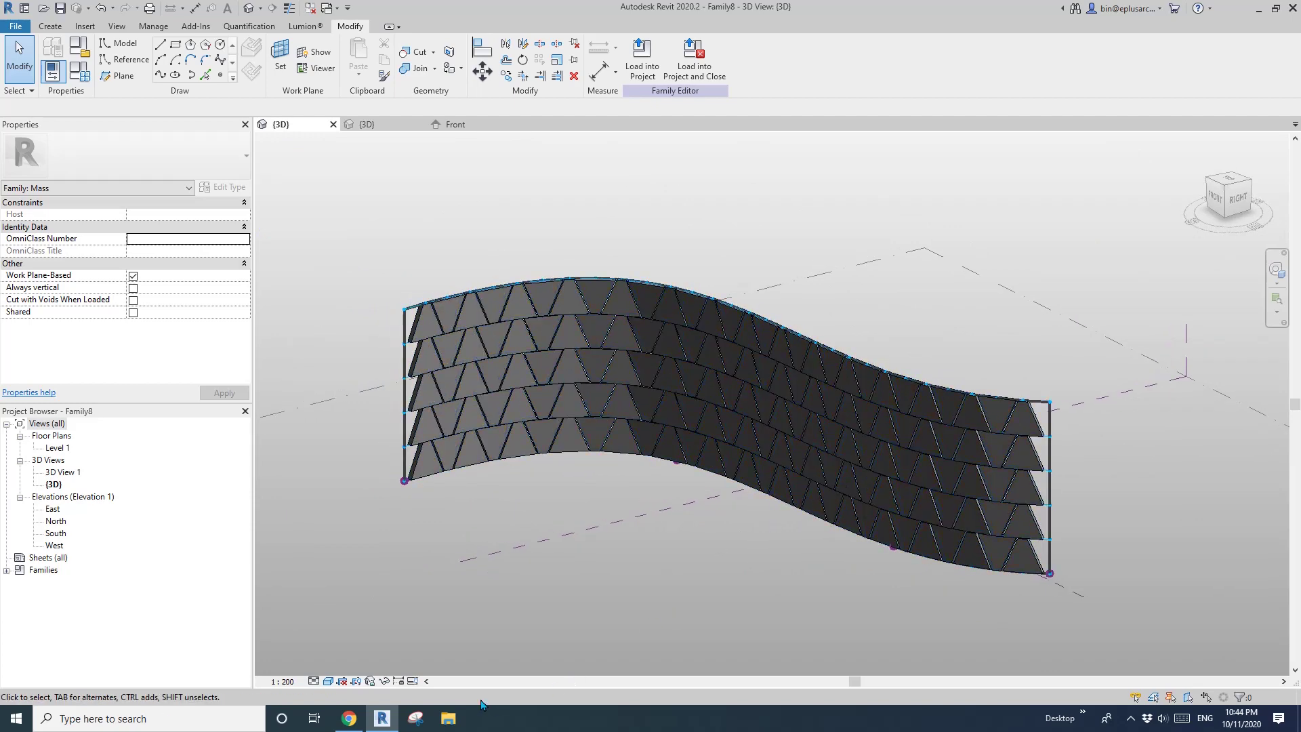
Step: Compare the panelled mass wall with the Serpentine Pavilion reference photo in Chrome, and return to the model in Revit
left_click(383, 724)
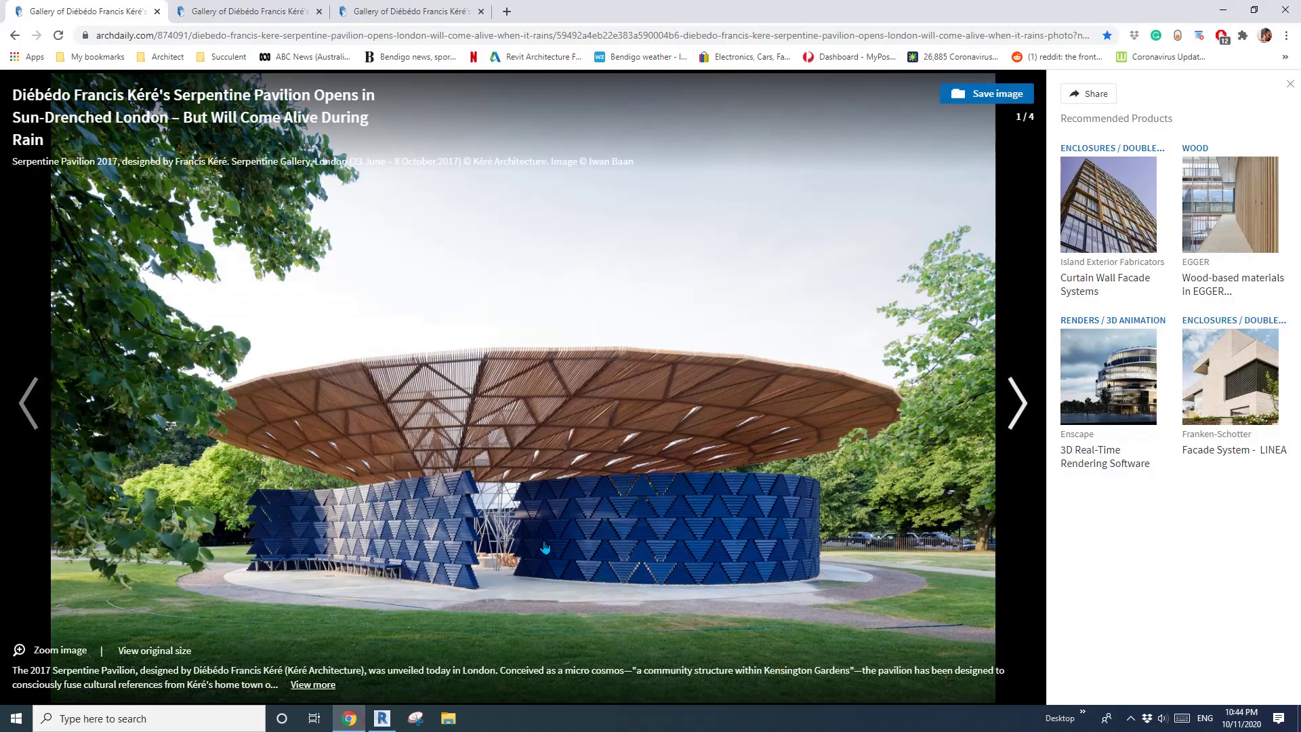
left_click(383, 718)
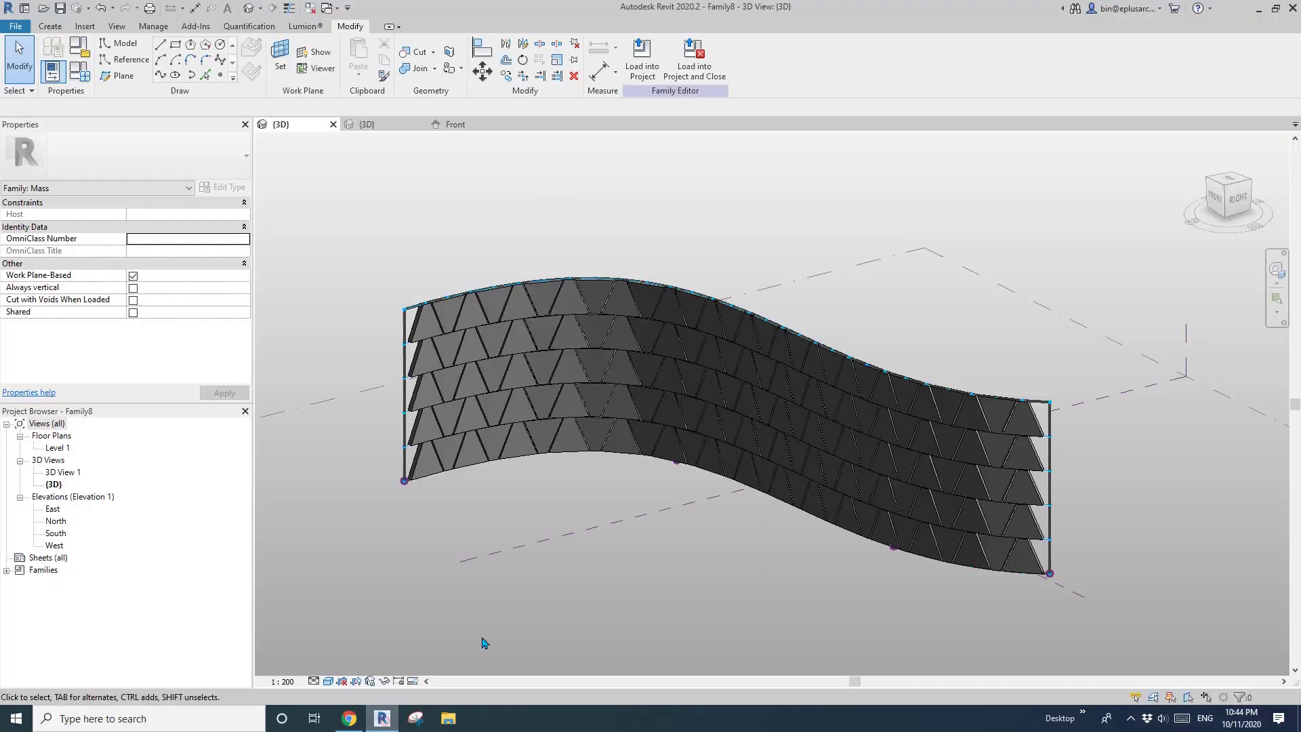
left_click(349, 718)
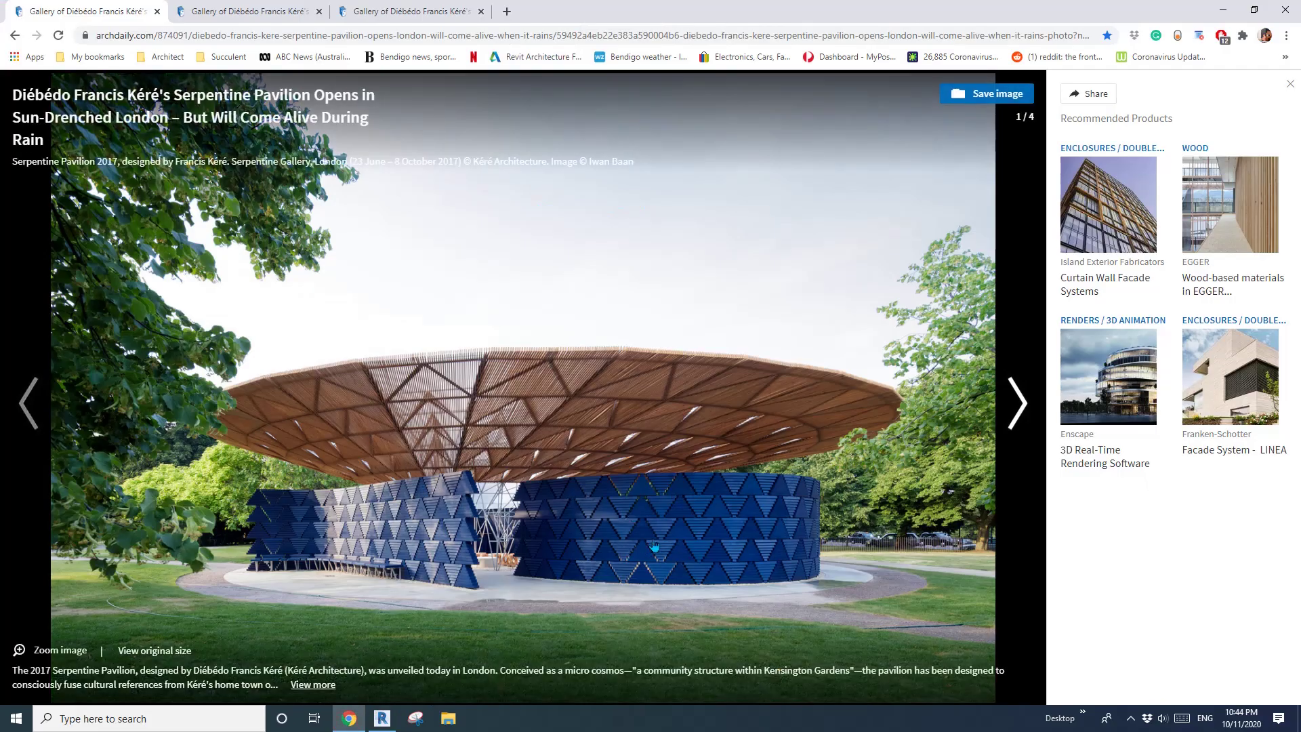
left_click(382, 718)
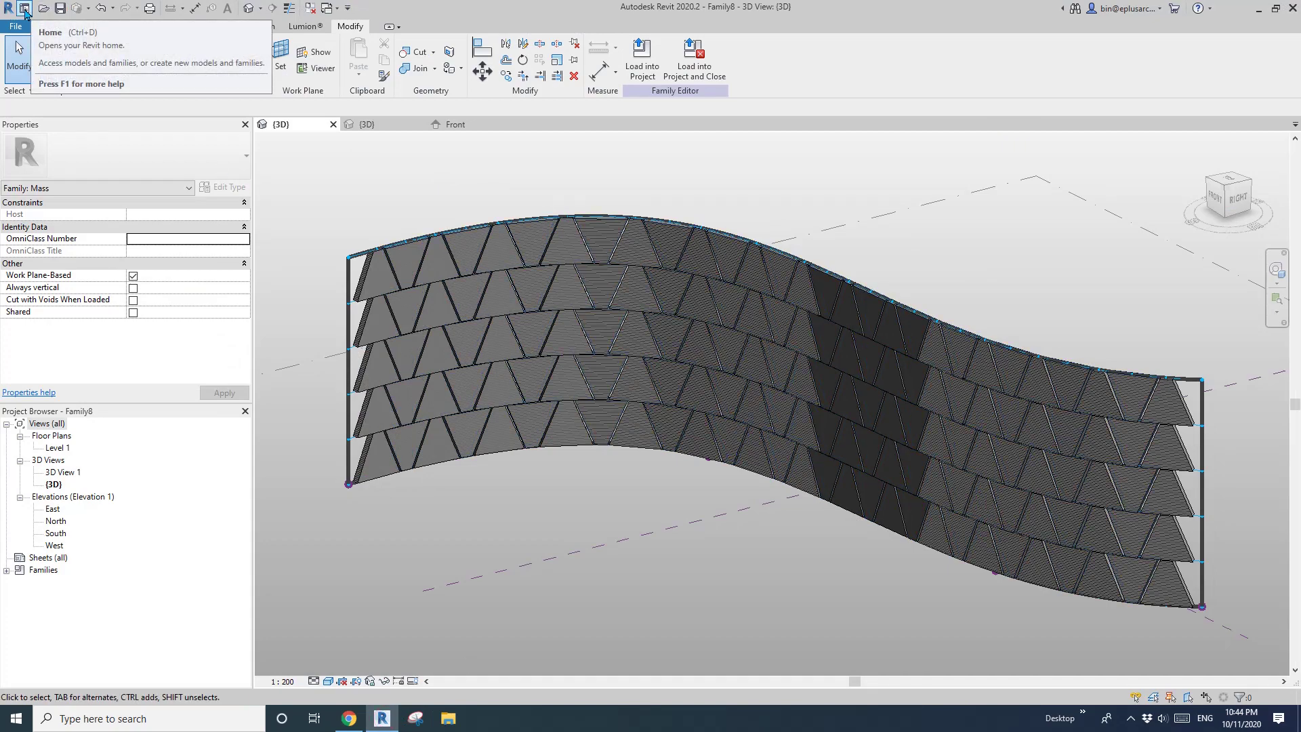
Step: Open the recent family 20201110, which holds the earlier version of the curved panel wall
left_click(44, 8)
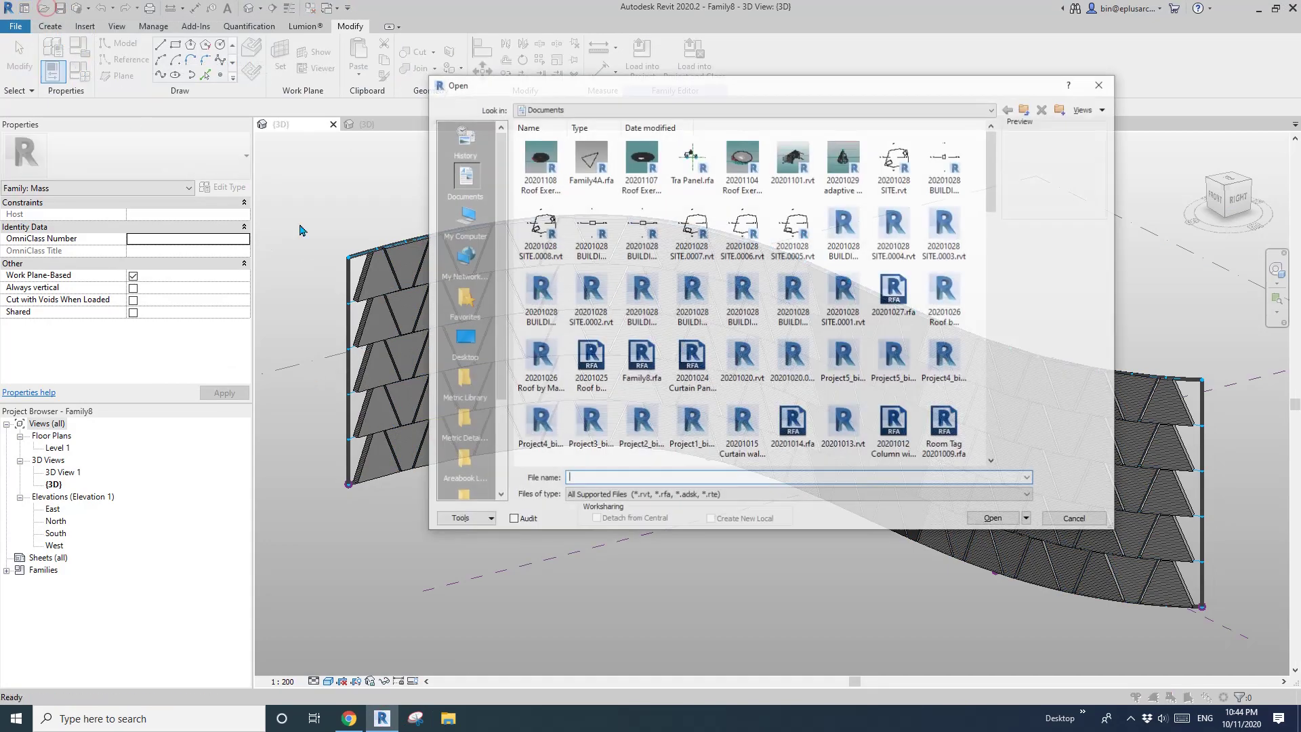
key("Escape")
key("ctrl+d")
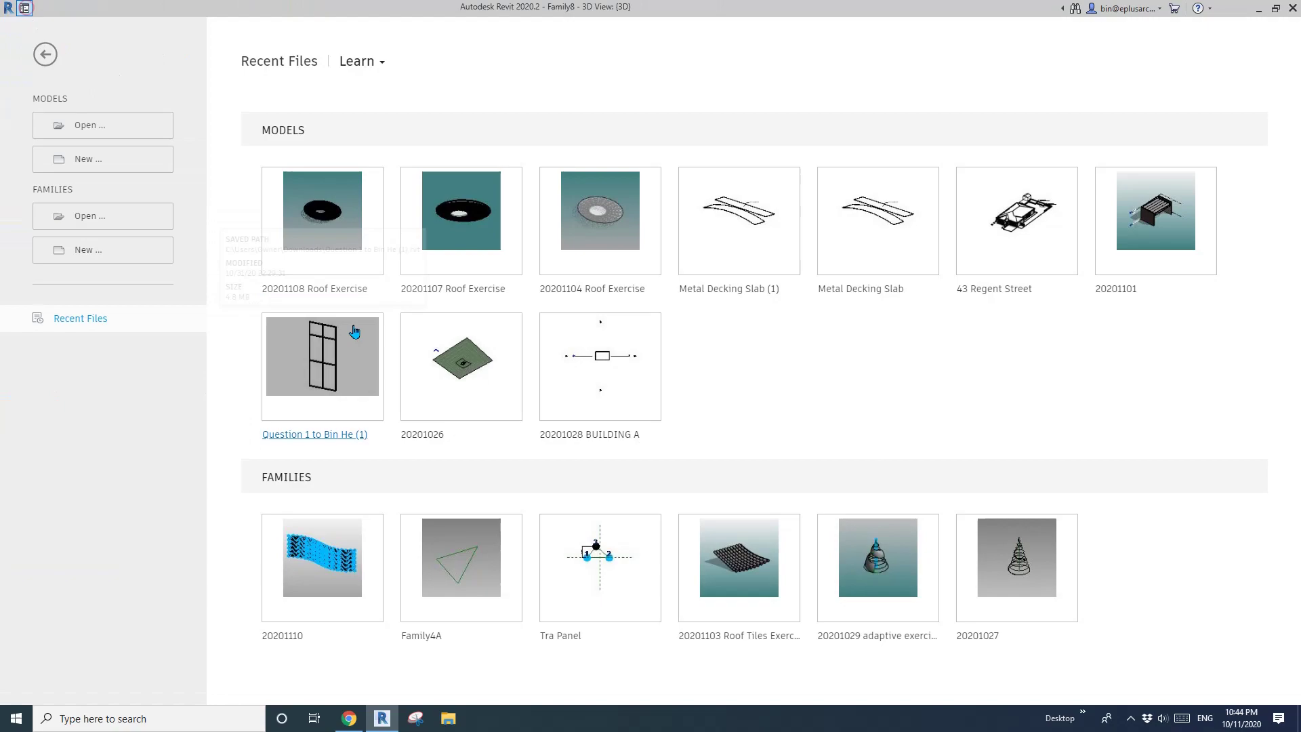
left_click(325, 552)
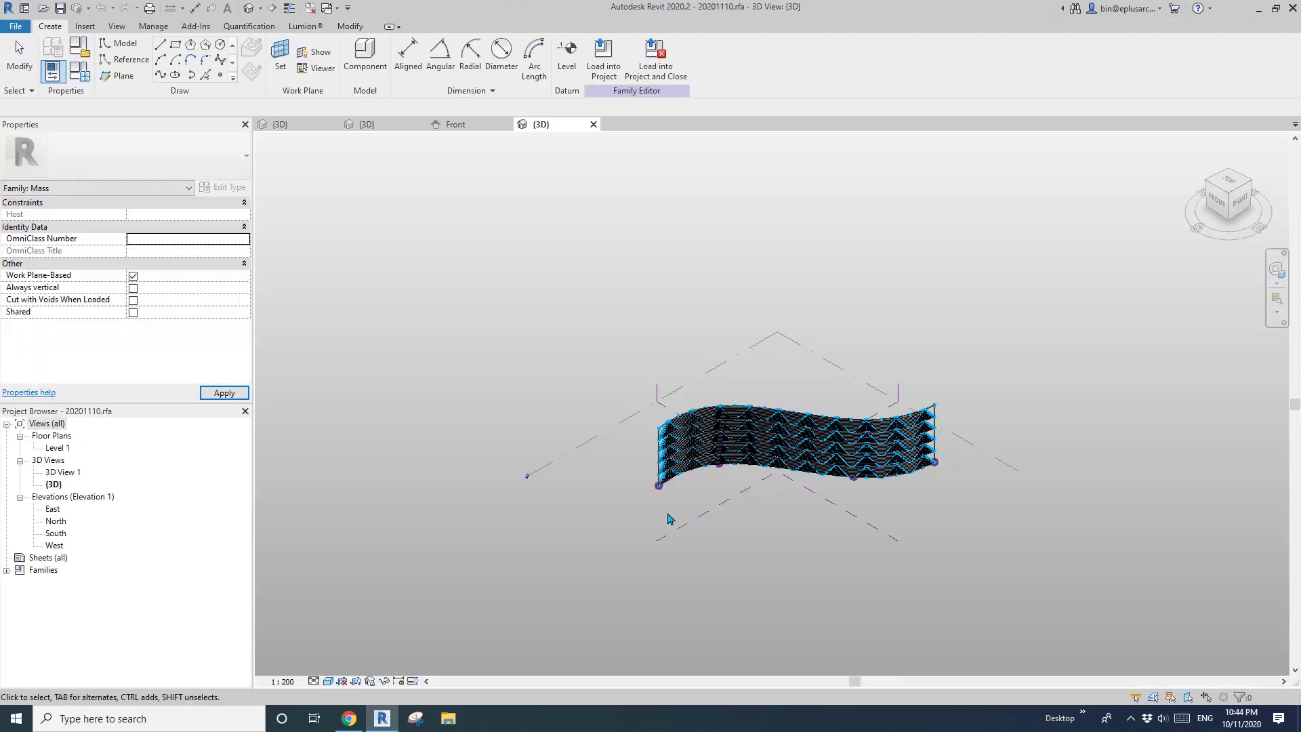
Step: Examine the stepped triangular panels of the 20201110 wall up close, close that family and return to the Family8 wall
scroll(920, 493, "up", 5)
middle_click_drag(926, 482, 790, 462, "shift")
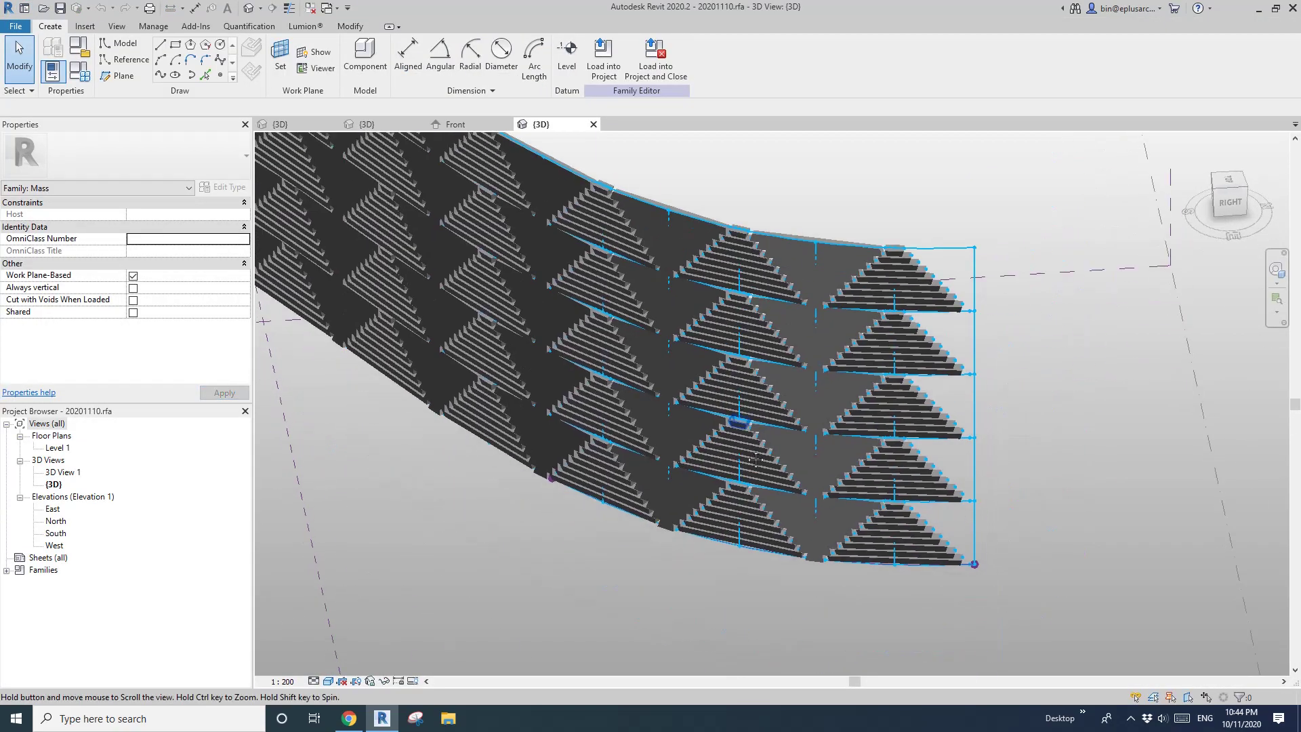
scroll(792, 488, "up", 5)
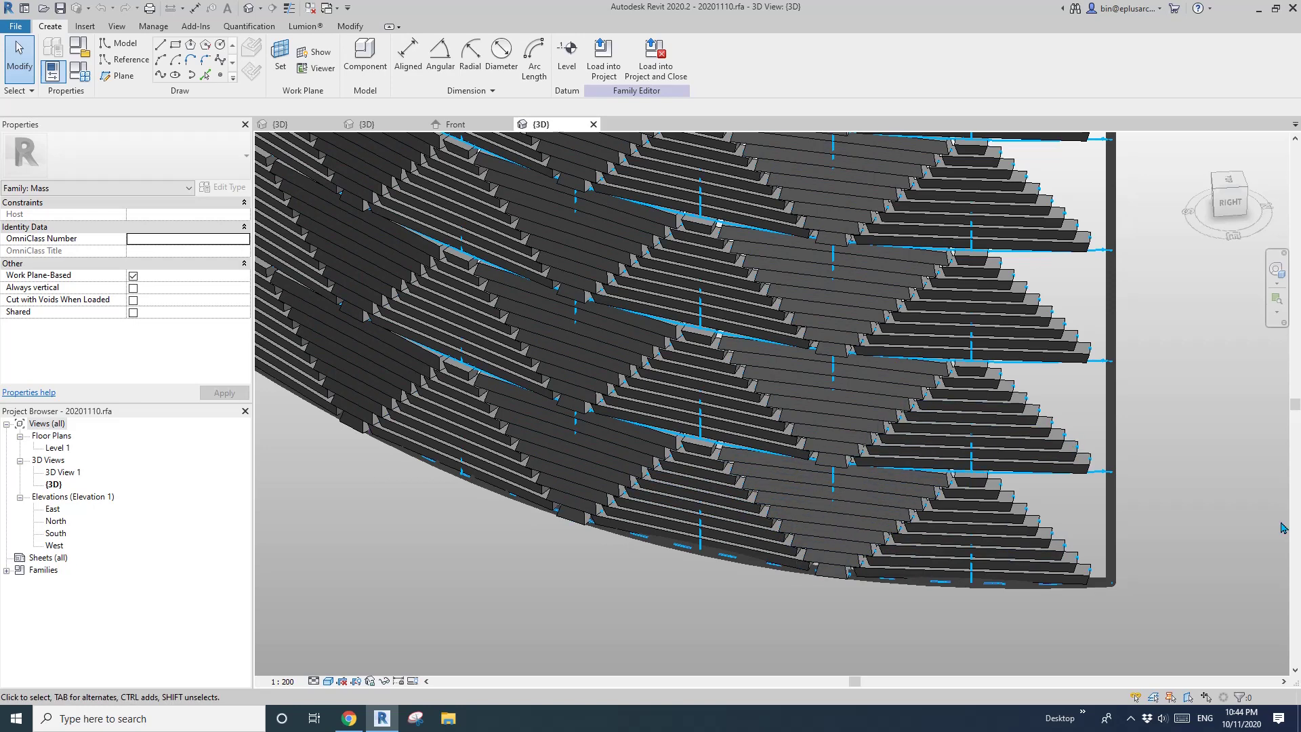
scroll(821, 459, "down", 4)
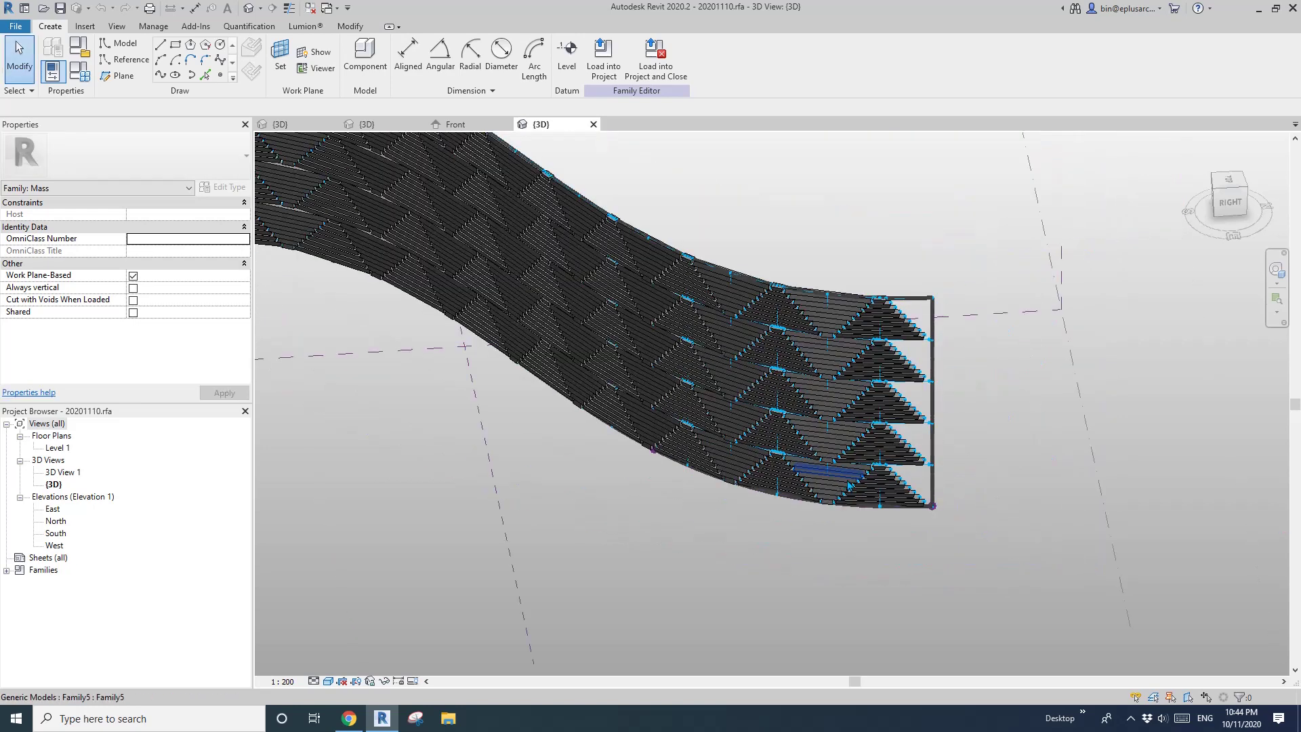
middle_click_drag(850, 486, 502, 613, "shift")
left_click(593, 126)
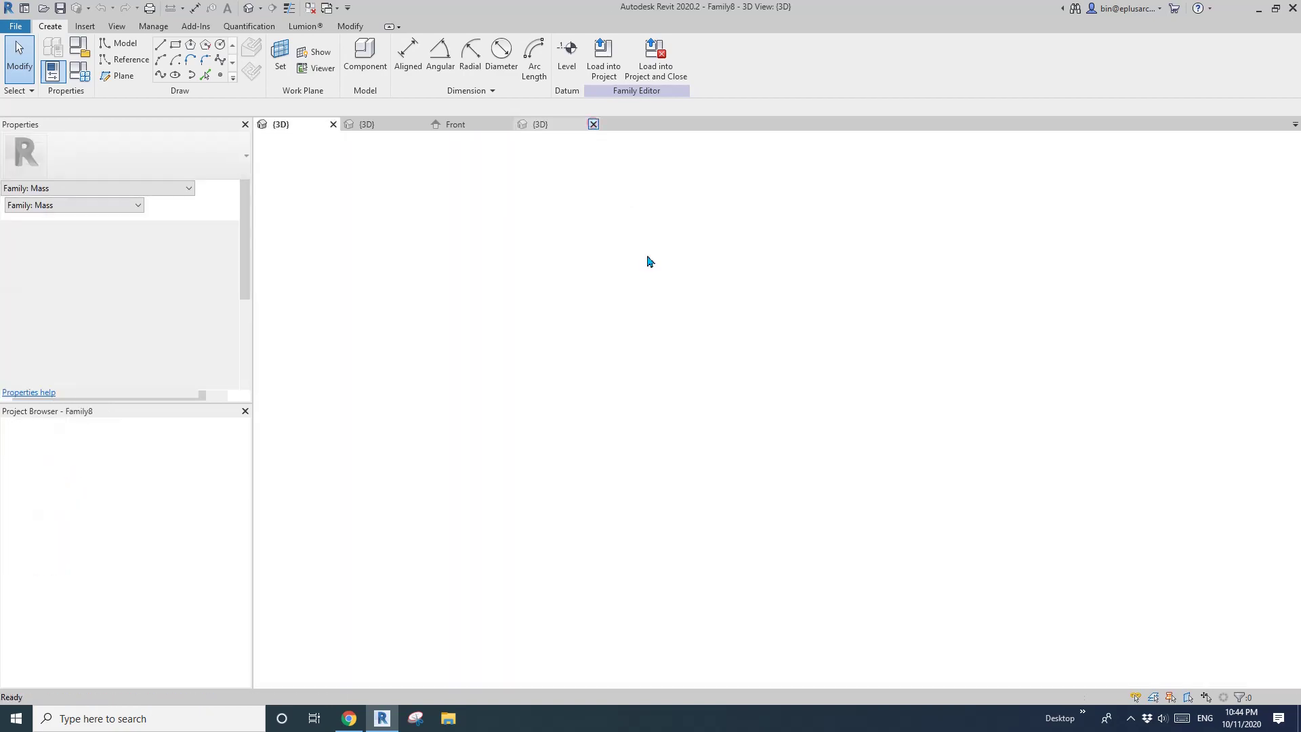
middle_click_drag(718, 360, 813, 445, "shift")
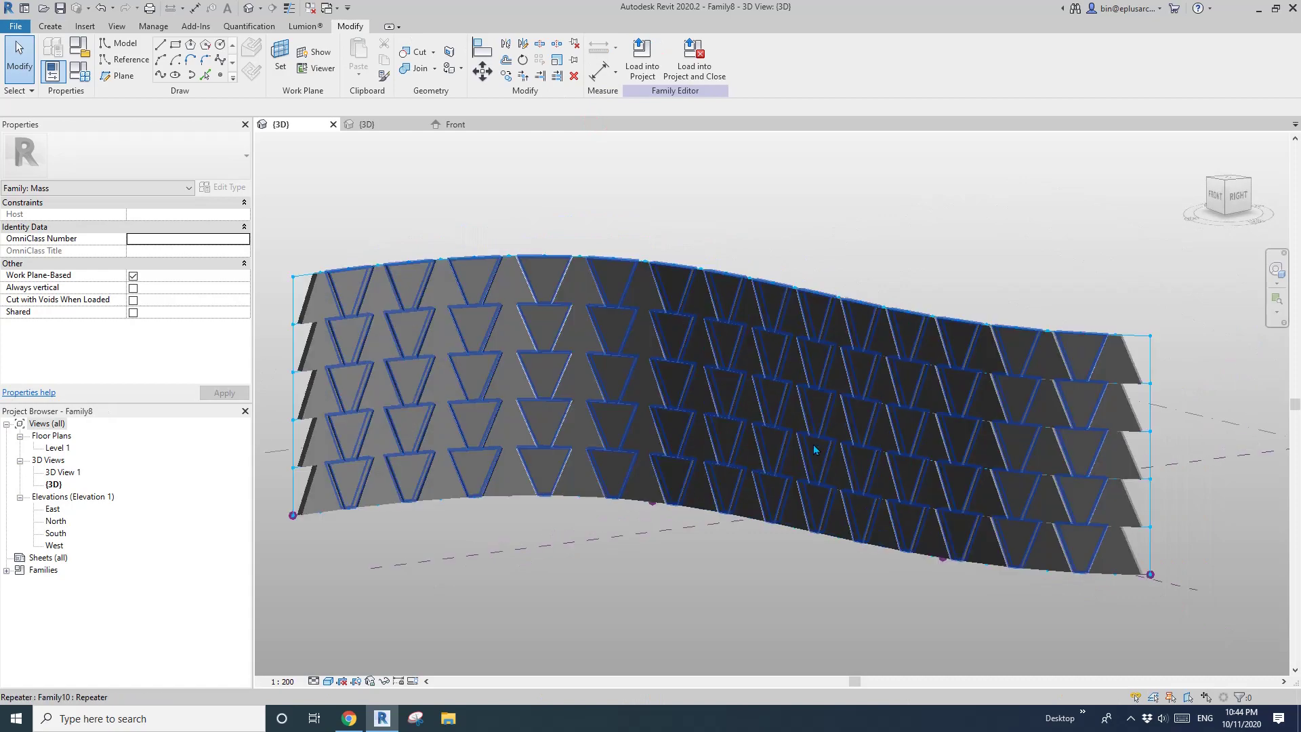